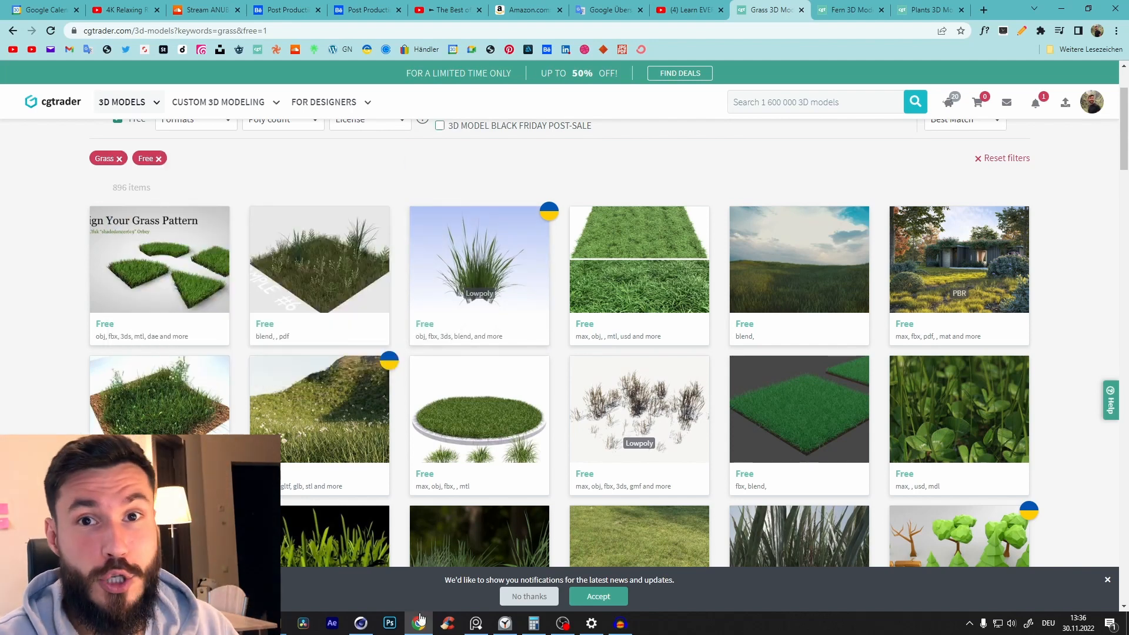
# - Browse the free grass, fern and plants model results on CGTrader for suitable vegetation
pyautogui.scroll(-1, 419, 618)
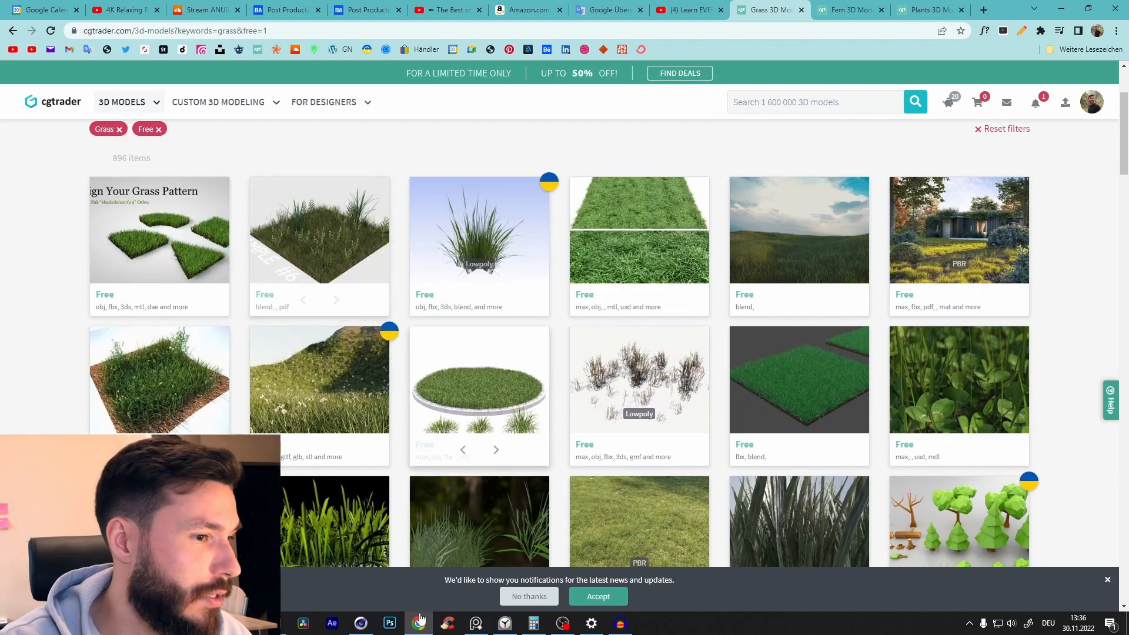
pyautogui.scroll(-5, 420, 618)
pyautogui.scroll(6, 420, 617)
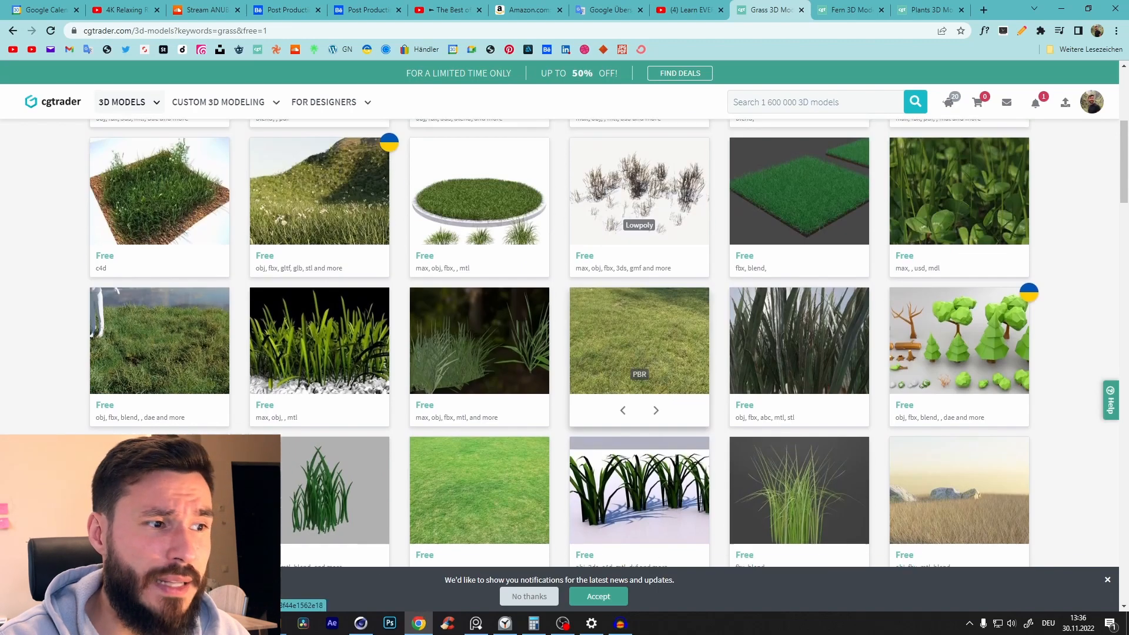
pyautogui.hotkey('ctrl', 'Tab')
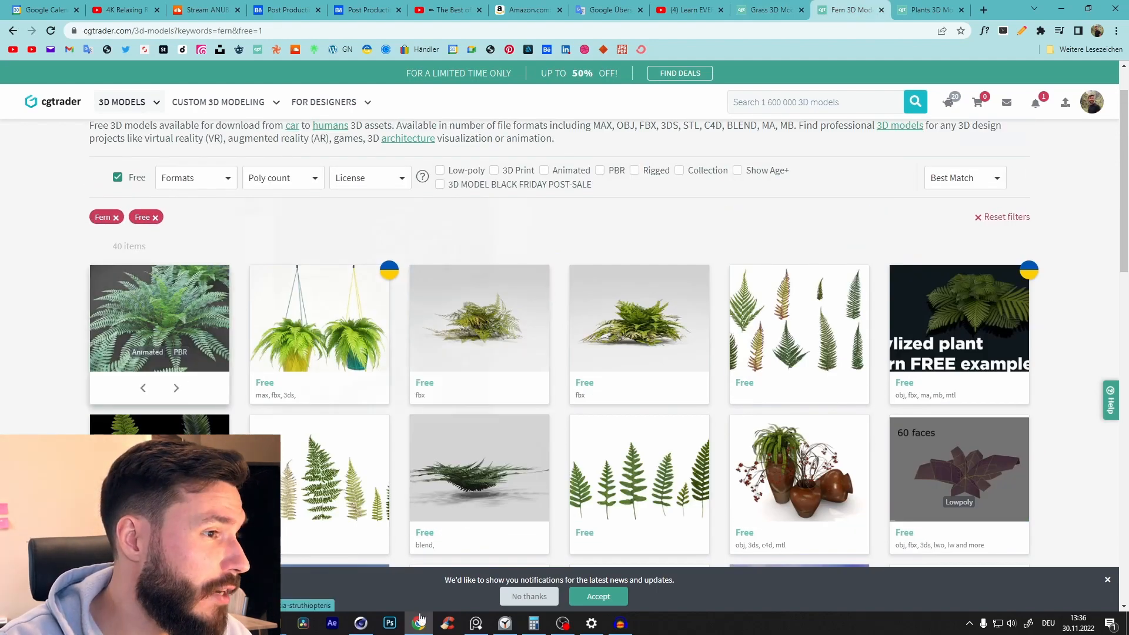
pyautogui.scroll(-1, 420, 618)
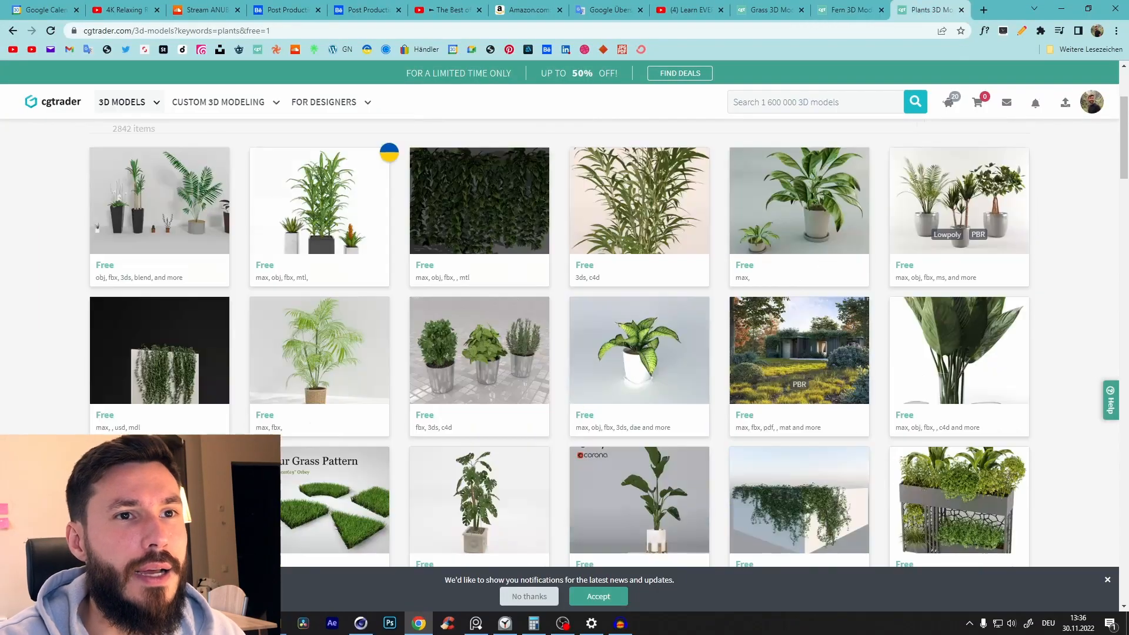
pyautogui.scroll(3, 341, 364)
pyautogui.scroll(-5, 283, 400)
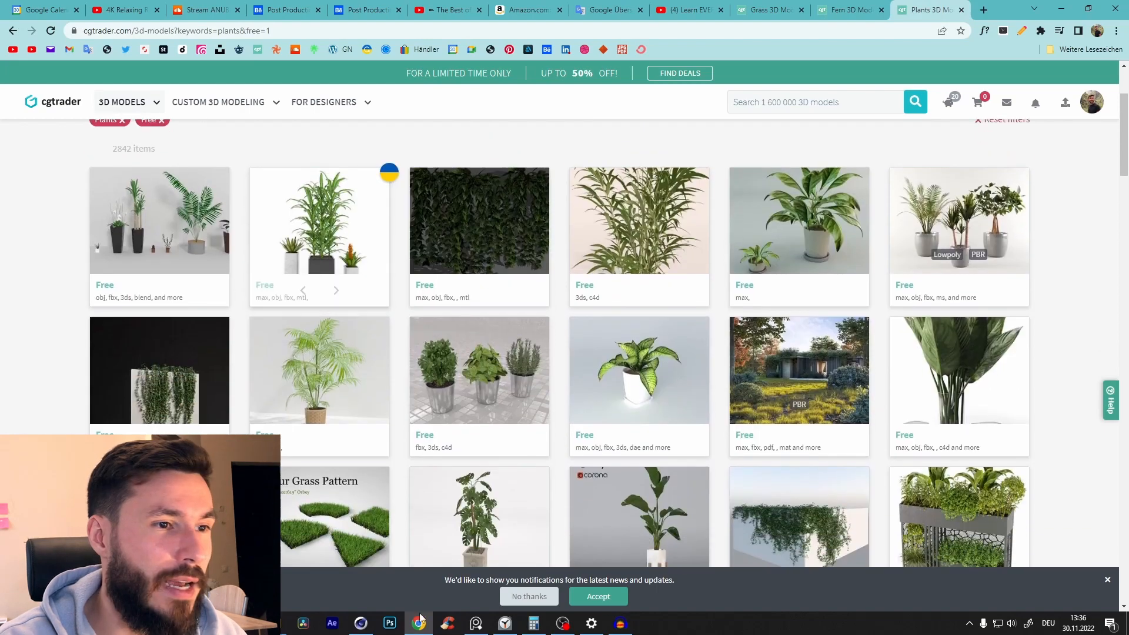
pyautogui.scroll(-2, 559, 341)
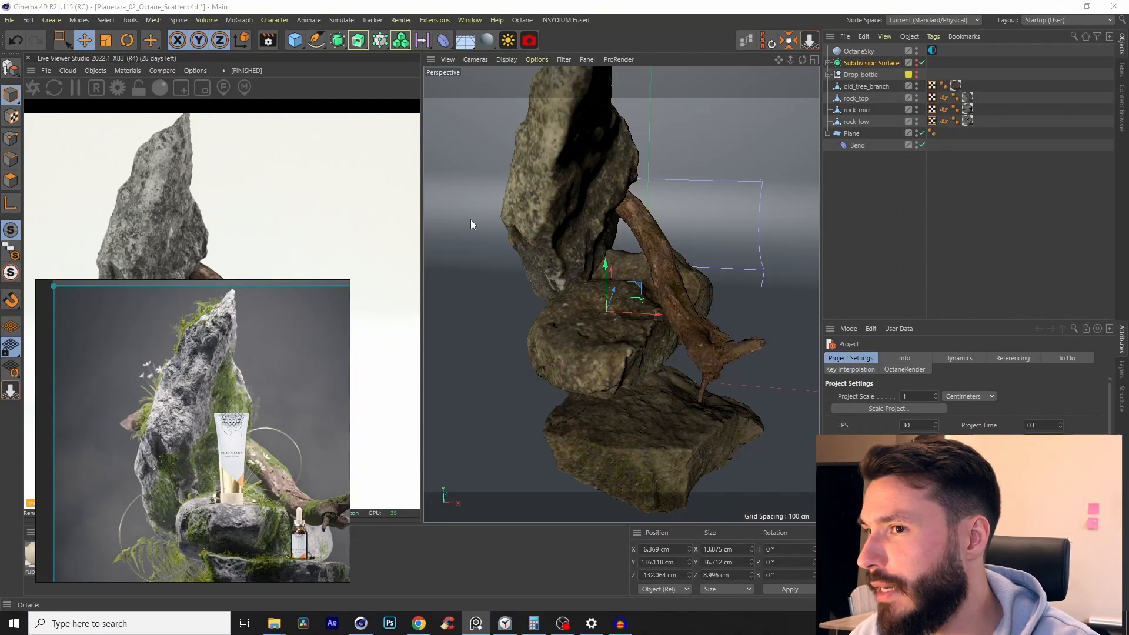
# - Switch to the Grass.c4d project in Cinema 4D and select the SM_Grass_small_clump_A4 grass clump
pyautogui.click(608, 213)
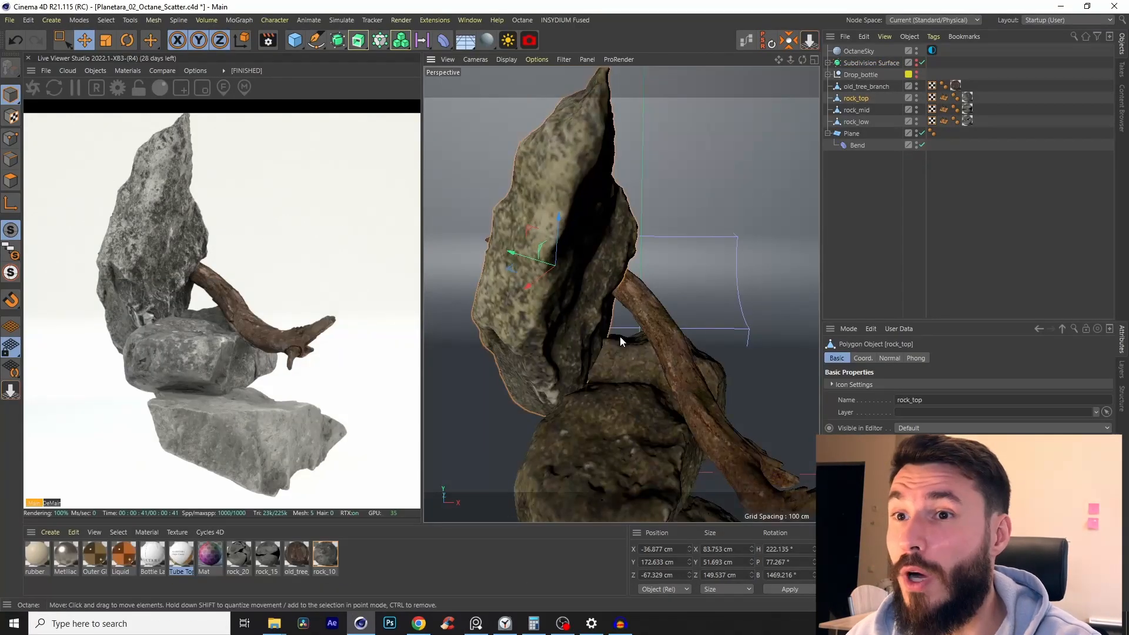
pyautogui.click(846, 166)
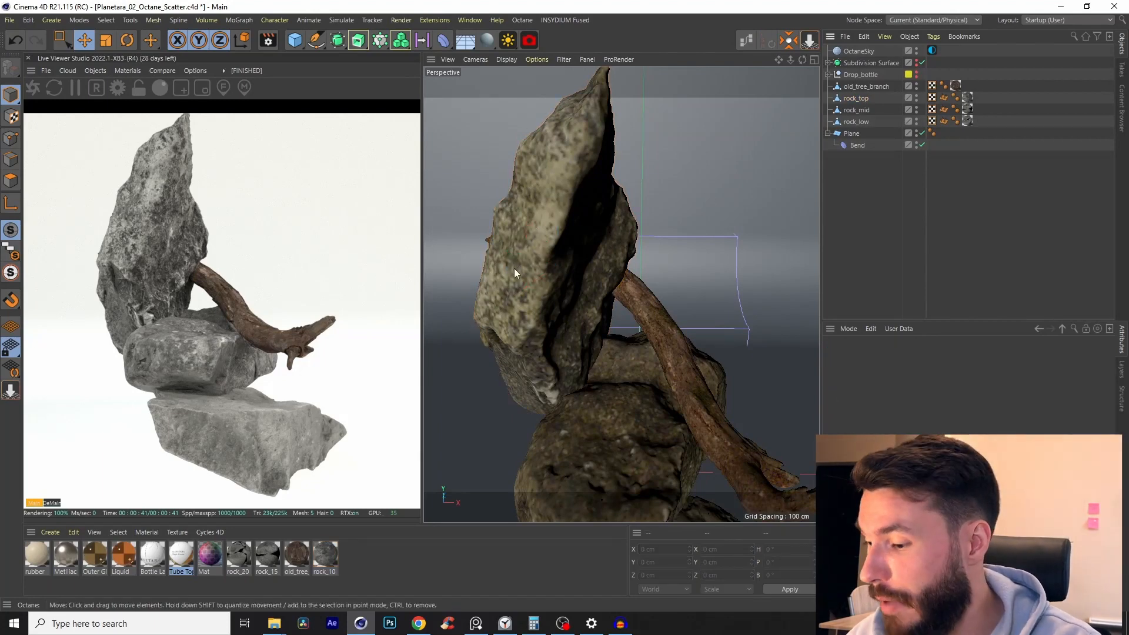
pyautogui.click(493, 325)
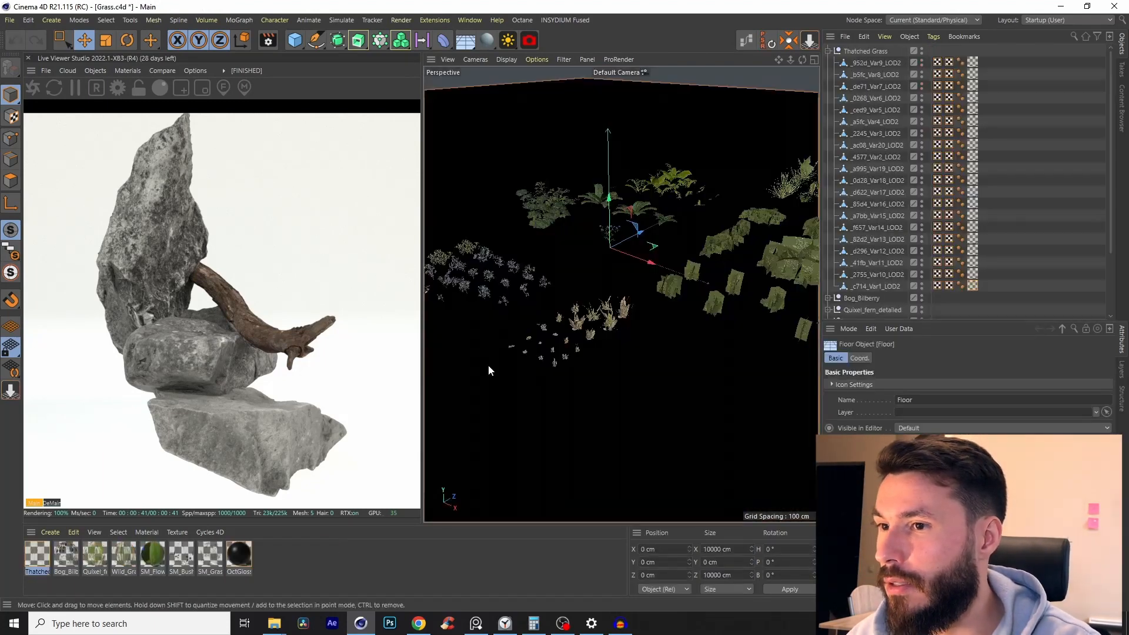
pyautogui.keyDown('alt'); pyautogui.moveTo(608, 252); pyautogui.dragTo(686, 333); pyautogui.keyUp('alt')
pyautogui.keyDown('alt'); pyautogui.moveTo(716, 266); pyautogui.dragTo(657, 282); pyautogui.keyUp('alt')
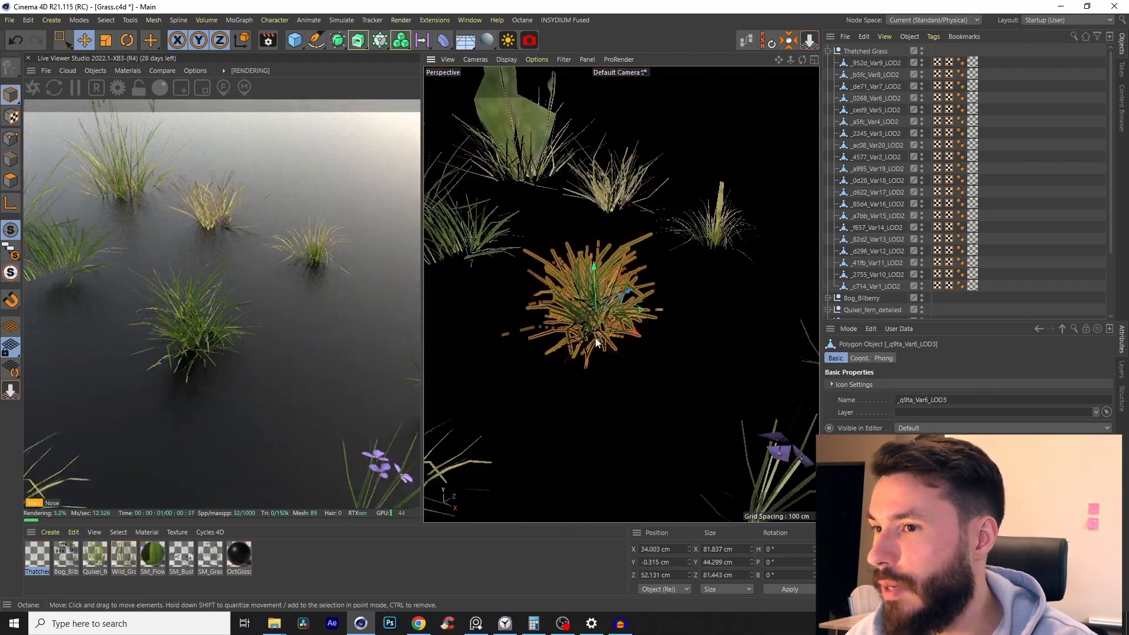
pyautogui.scroll(-6, 532, 383)
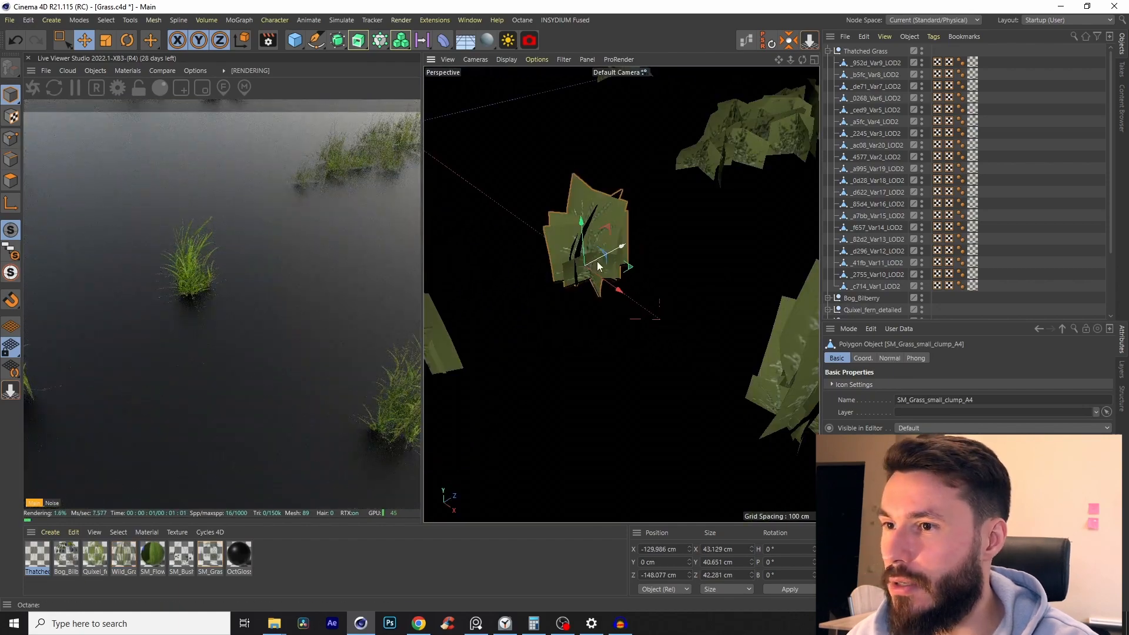
# - Copy the selected grass clump into Planetara_02_Octane_Scatter.c4d and place it beside the rocks at about X 268 cm, Y 0, Z 0
pyautogui.press('v')
pyautogui.moveTo(593, 289)
pyautogui.click(572, 330)
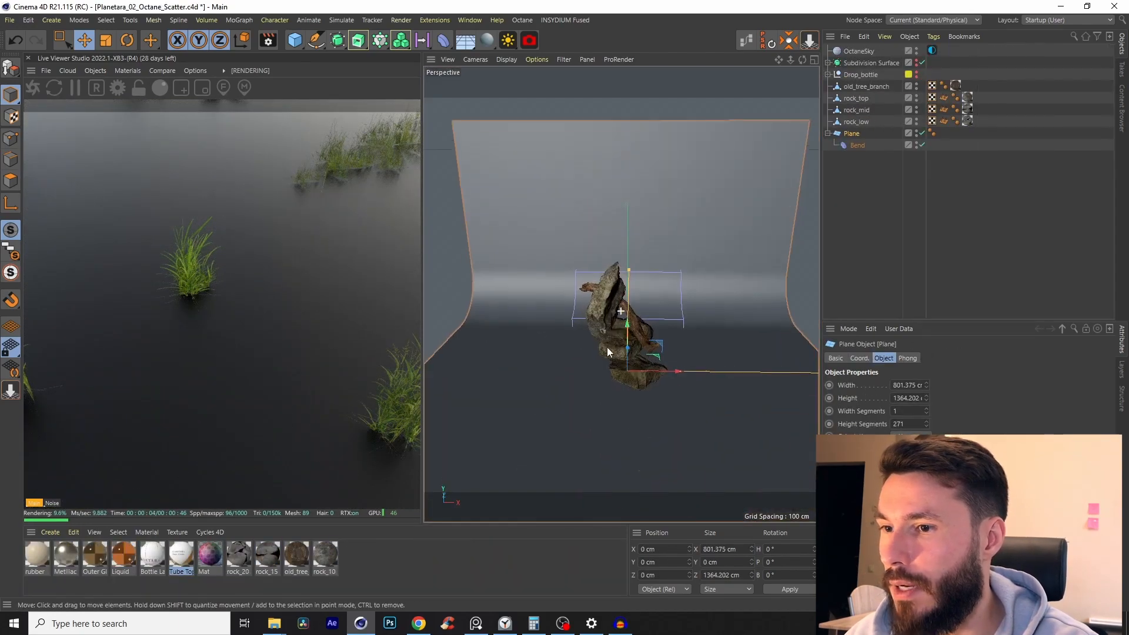
pyautogui.keyDown('alt'); pyautogui.moveTo(607, 347); pyautogui.dragTo(584, 284); pyautogui.keyUp('alt')
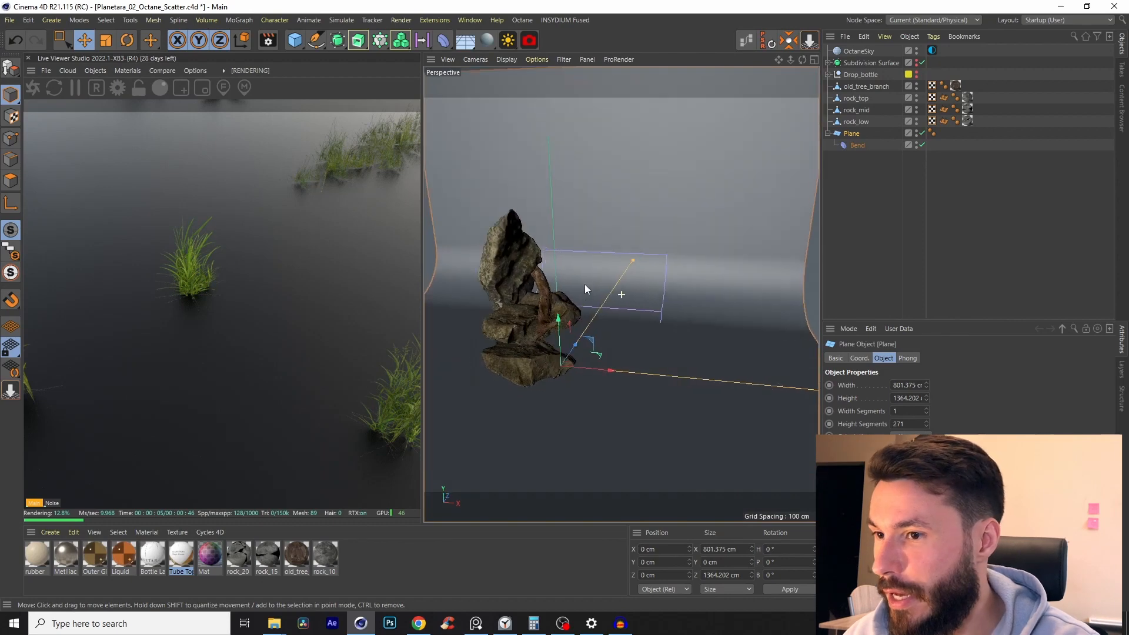
pyautogui.keyDown('alt'); pyautogui.moveTo(585, 284); pyautogui.dragTo(601, 254, button='middle'); pyautogui.keyUp('alt')
pyautogui.hotkey('ctrl', 'v')
pyautogui.keyDown('alt'); pyautogui.moveTo(706, 213); pyautogui.dragTo(774, 288); pyautogui.keyUp('alt')
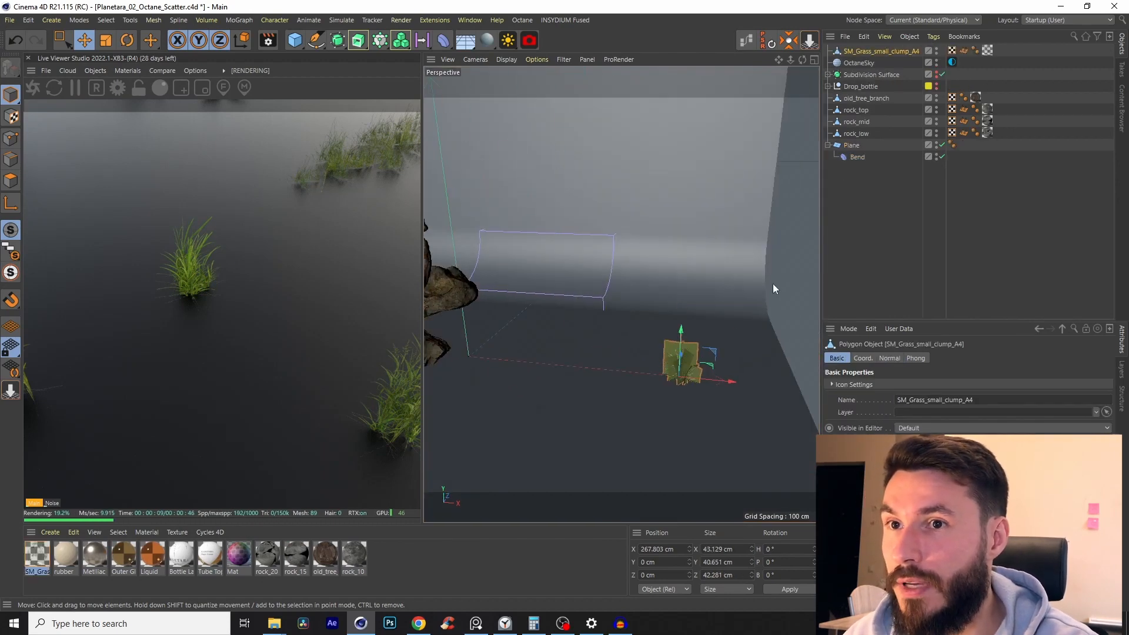
# - Rename the pasted grass clump Grass_small and save the project
pyautogui.write('G')
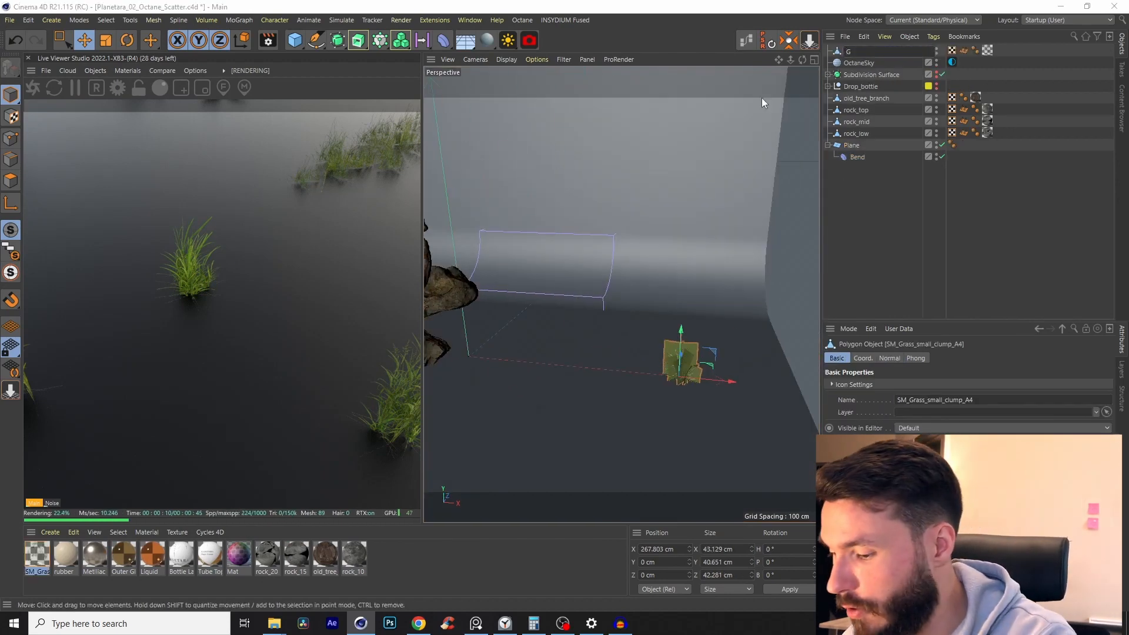
pyautogui.write('rass_small')
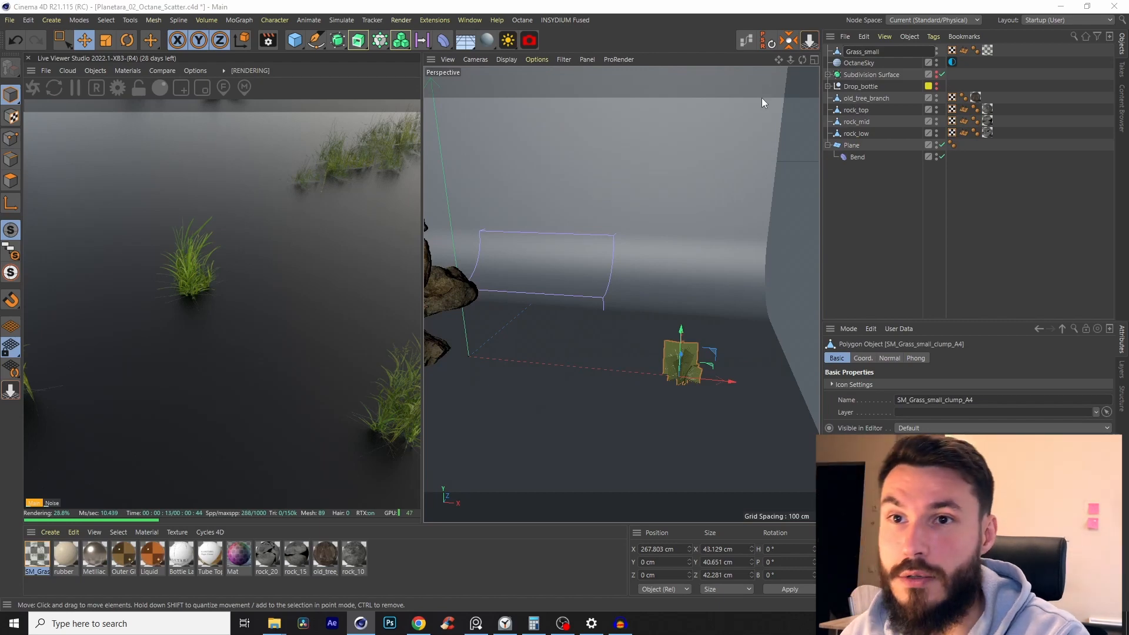
pyautogui.press('Return')
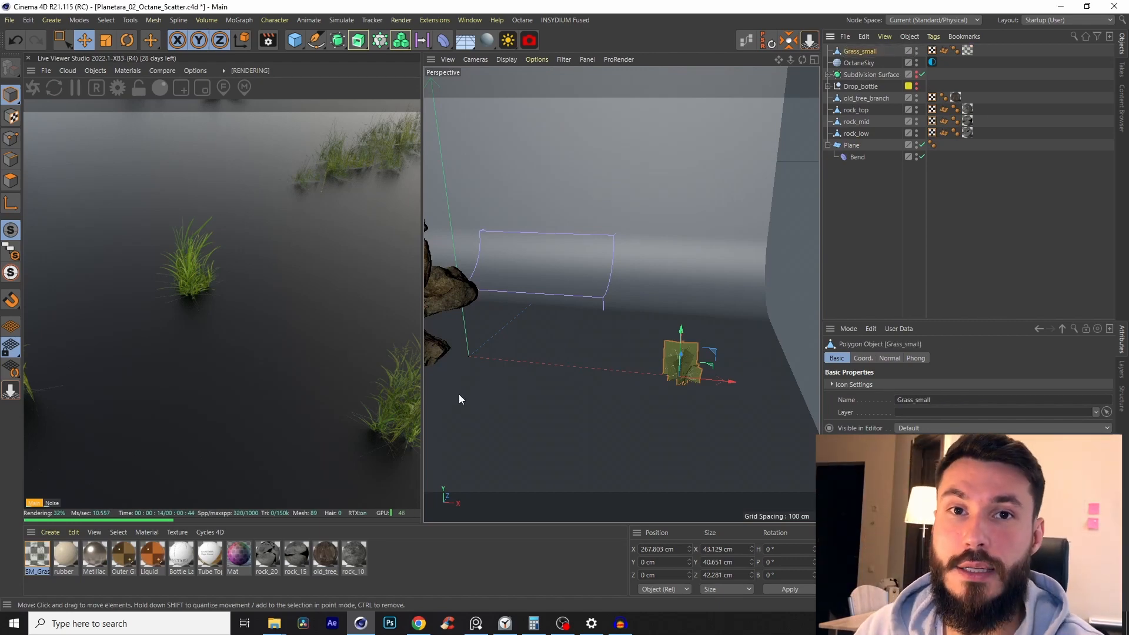
pyautogui.hotkey('ctrl', 's')
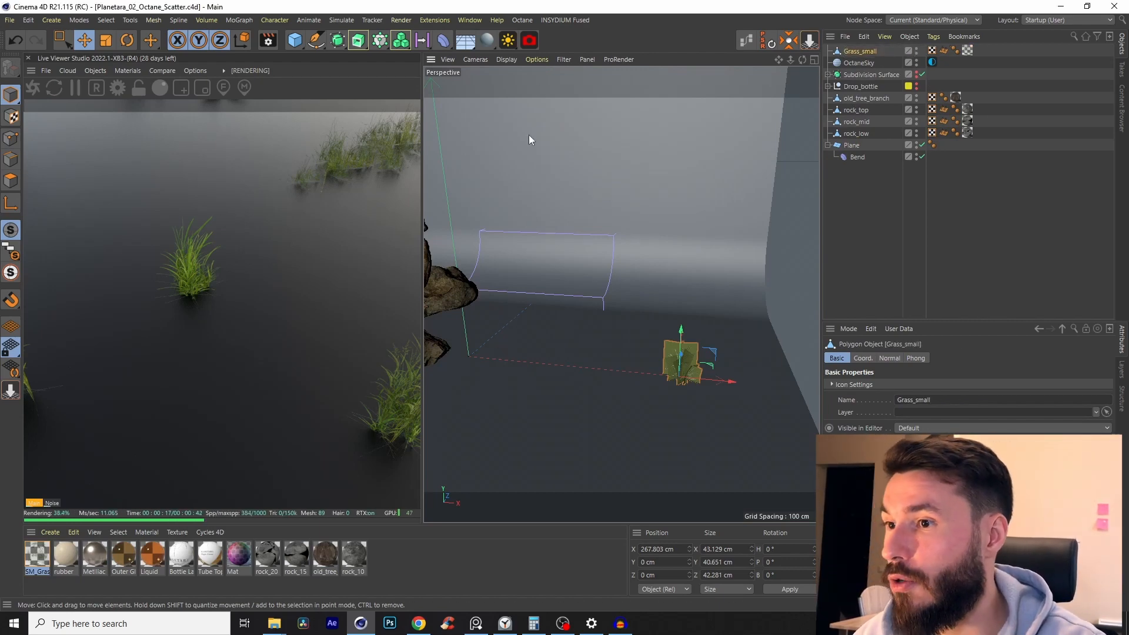
# - Add an Octane Scatter object to the rock scene
pyautogui.keyDown('alt'); pyautogui.moveTo(482, 203); pyautogui.dragTo(518, 276); pyautogui.keyUp('alt')
pyautogui.click(96, 71)
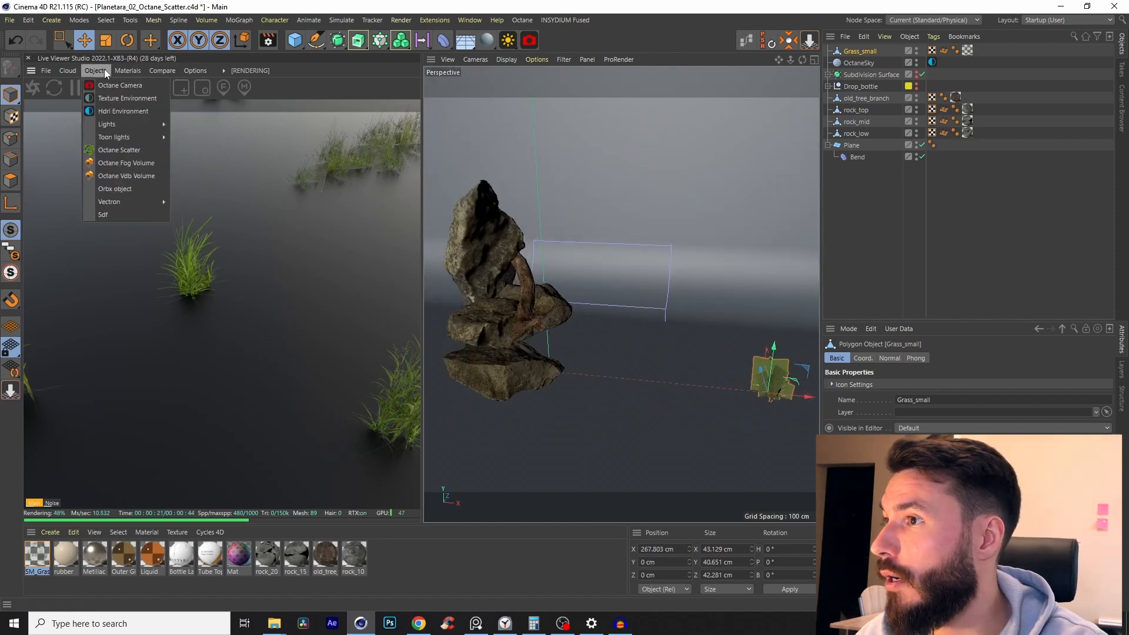
pyautogui.click(119, 150)
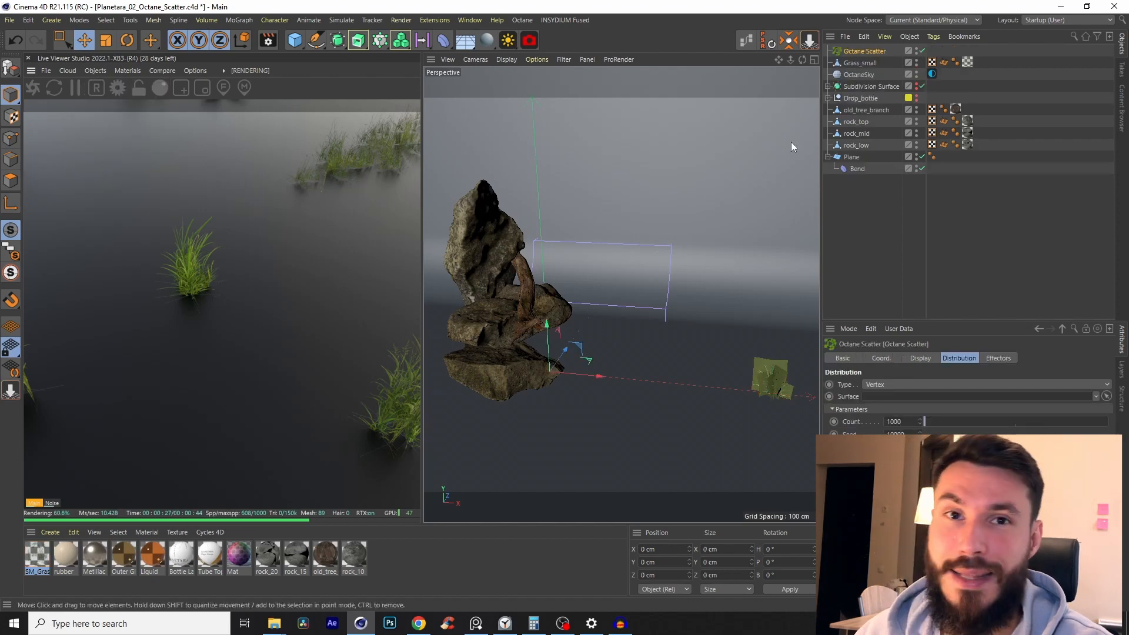
pyautogui.keyDown('alt'); pyautogui.moveTo(526, 320); pyautogui.dragTo(541, 307, button='middle'); pyautogui.keyUp('alt')
pyautogui.scroll(2, 509, 232)
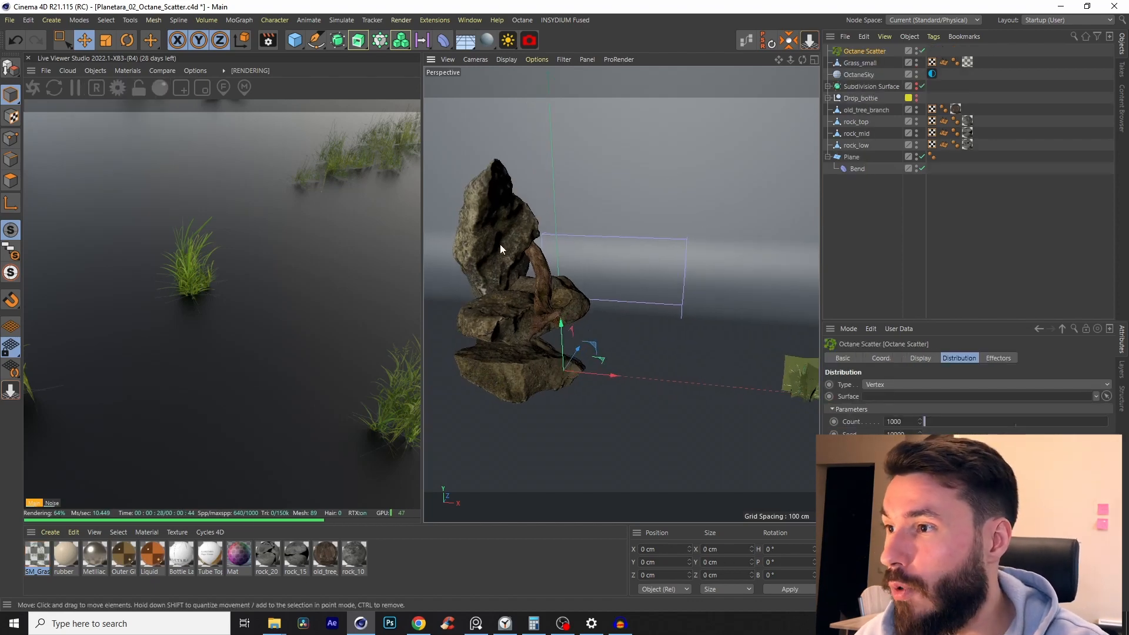
# - Restart the live render on the rock scene and rename the scatter object Grass_small_01
pyautogui.click(31, 90)
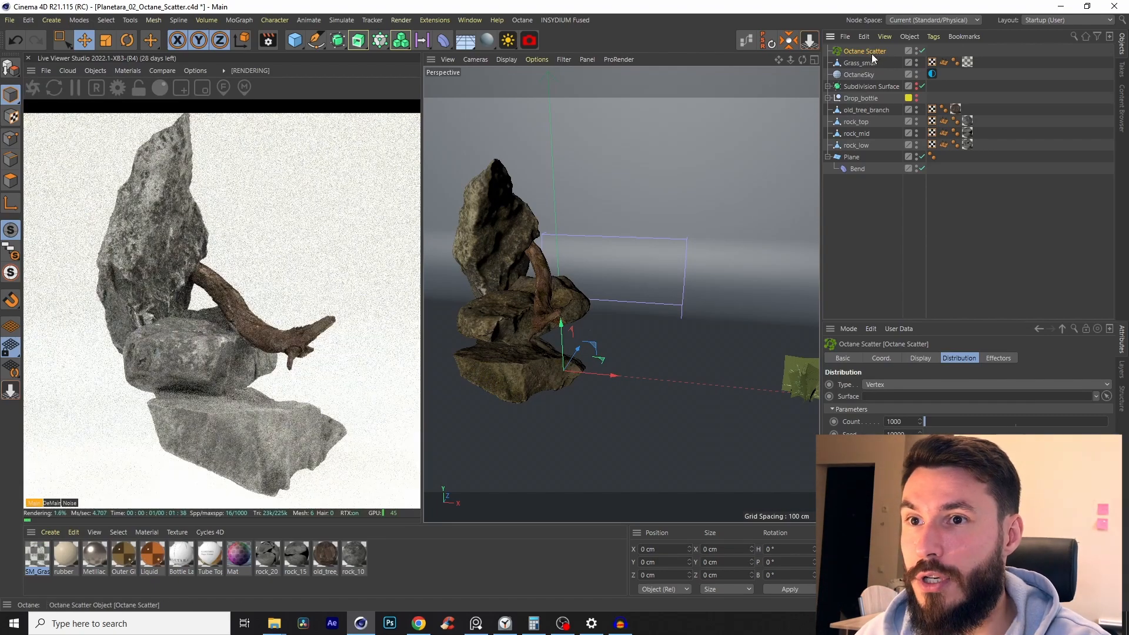
pyautogui.write('Gra')
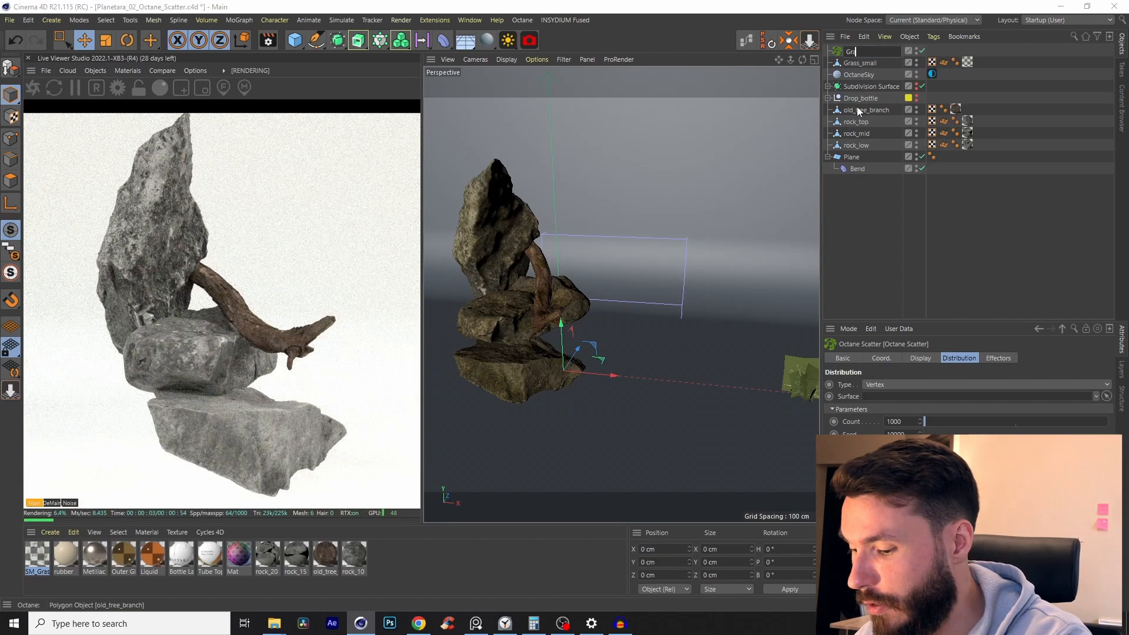
pyautogui.write('ss_small_01')
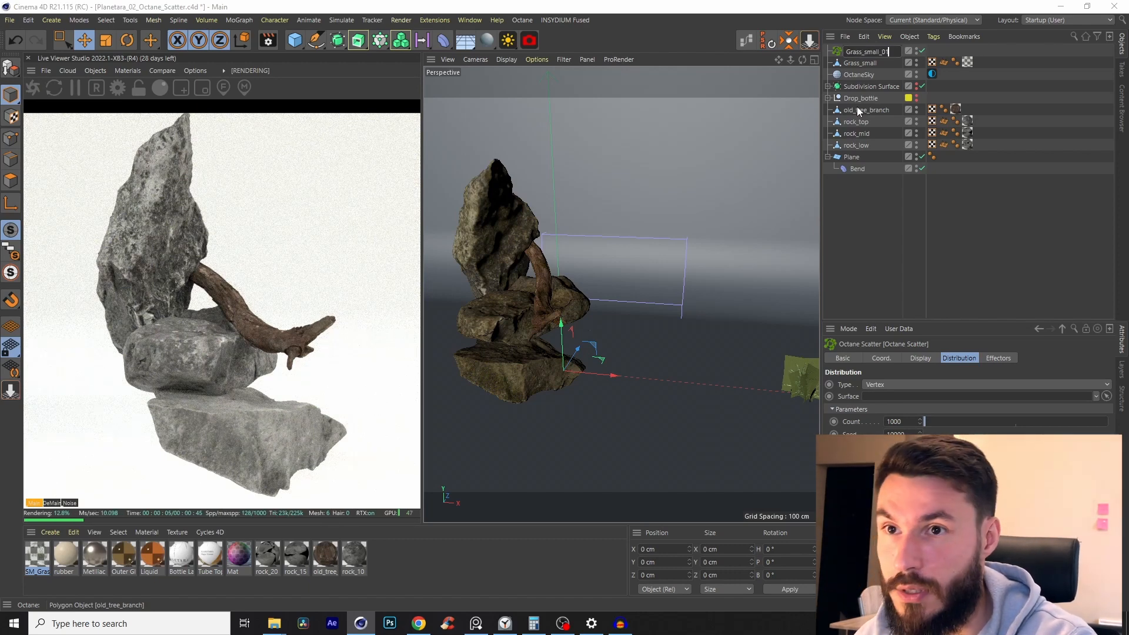
pyautogui.press('Return')
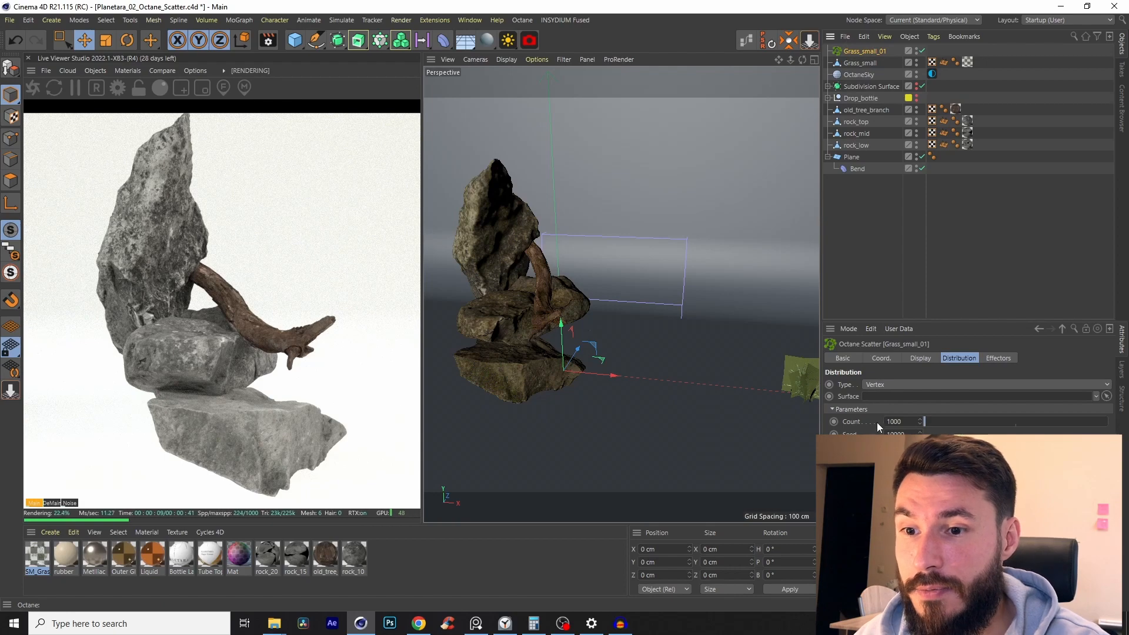
# - Set the Grass_small_01 scatter's distribution type to Surface and assign rock_top as its surface
pyautogui.click(878, 385)
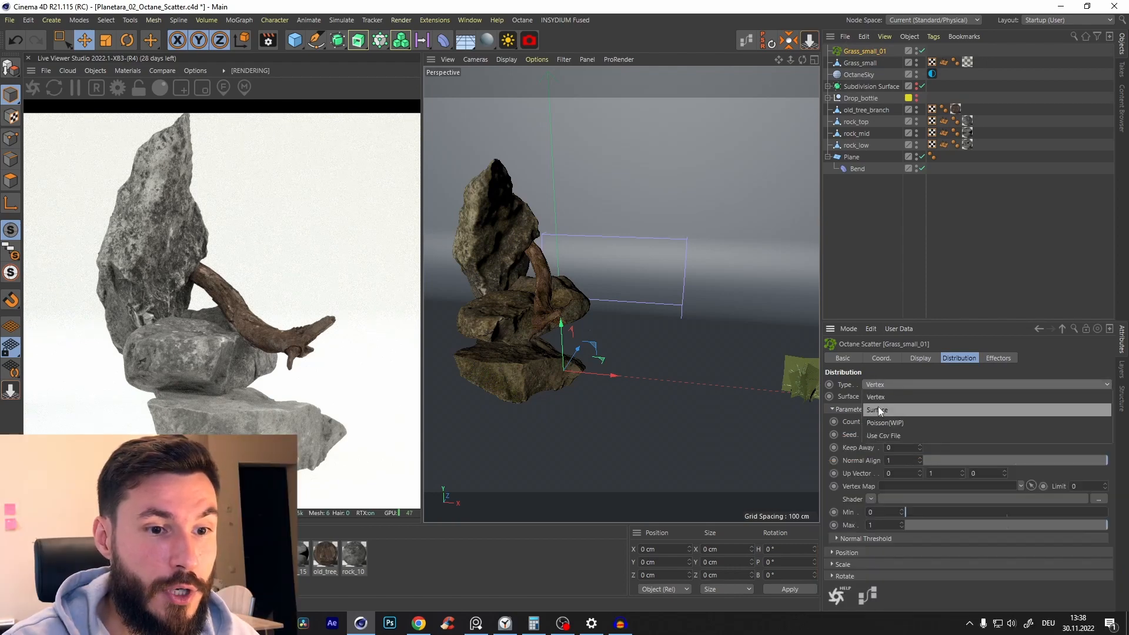
pyautogui.click(880, 410)
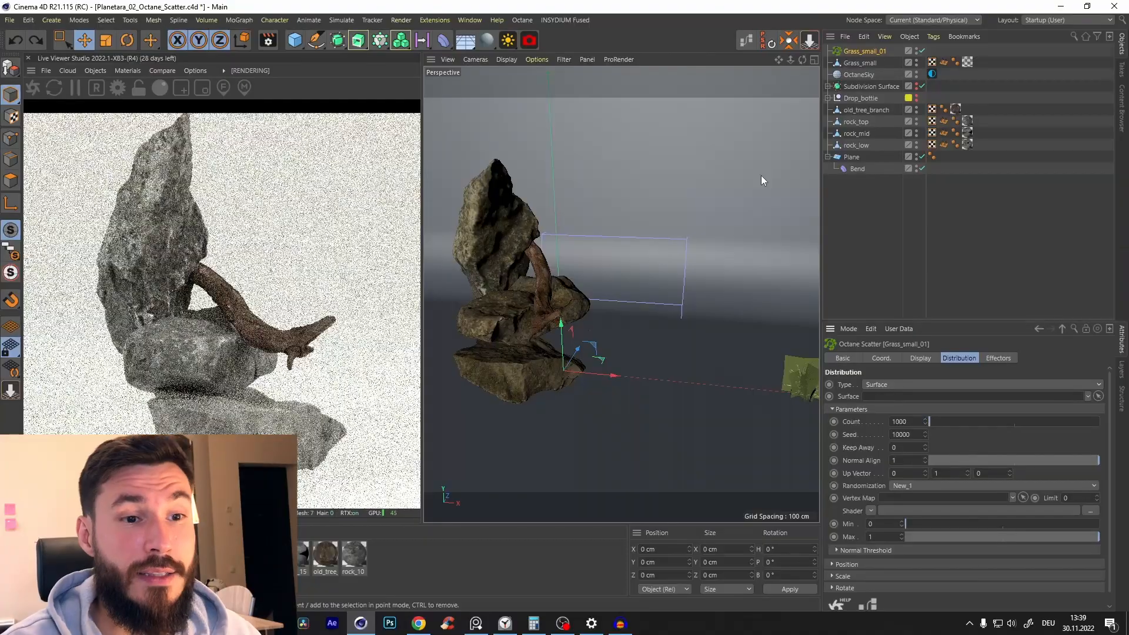
pyautogui.click(528, 239)
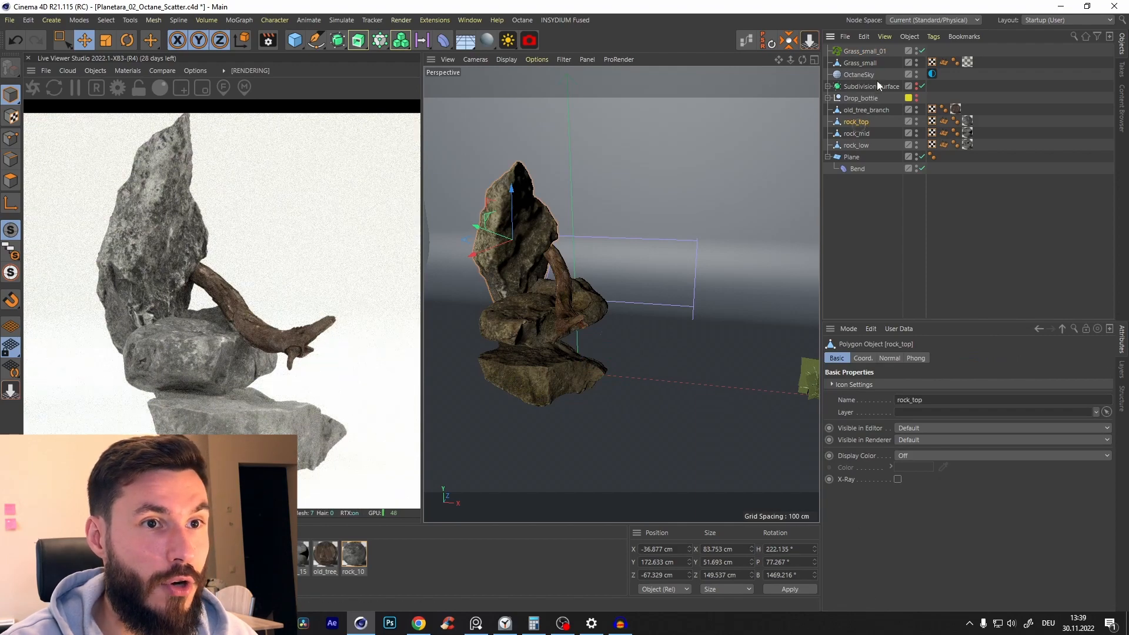
pyautogui.click(865, 51)
pyautogui.moveTo(873, 403); pyautogui.dragTo(877, 400)
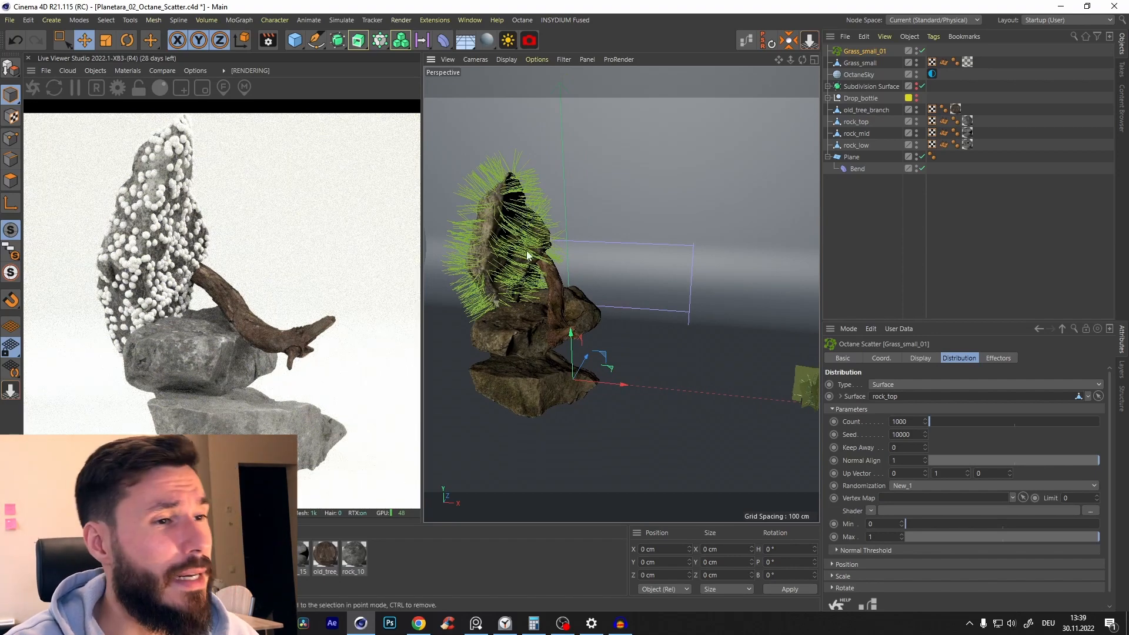
# - Nest Grass_small under the Grass_small_01 scatter and scale the clump down to about 7.8 × 7.4 × 7.7 cm
pyautogui.click(860, 64)
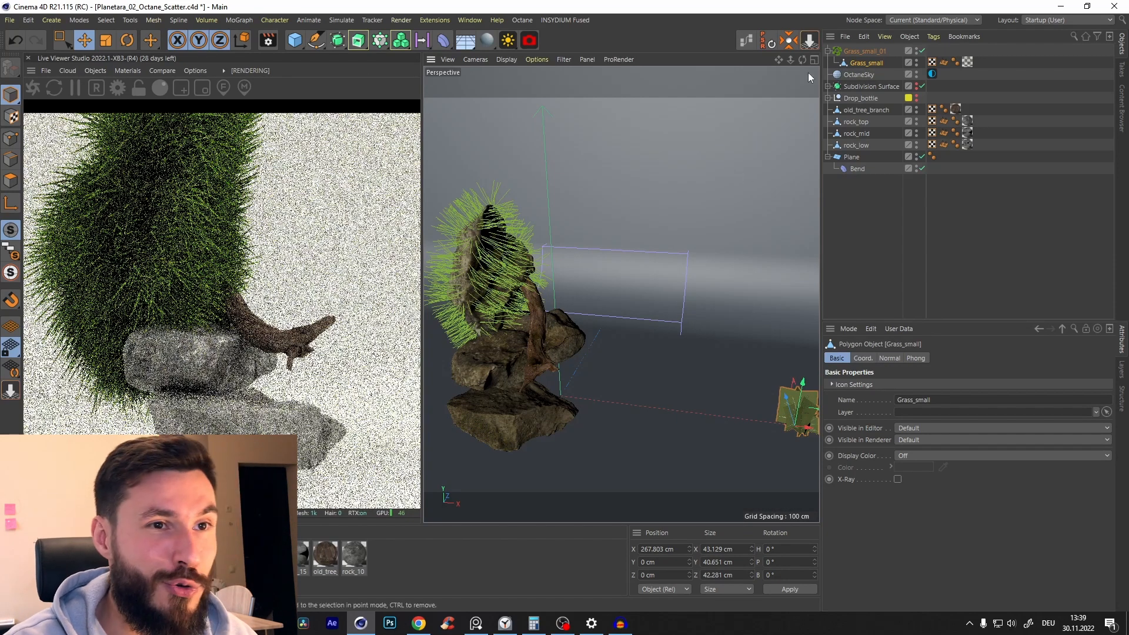
pyautogui.click(860, 53)
pyautogui.click(861, 64)
pyautogui.scroll(-3, 645, 340)
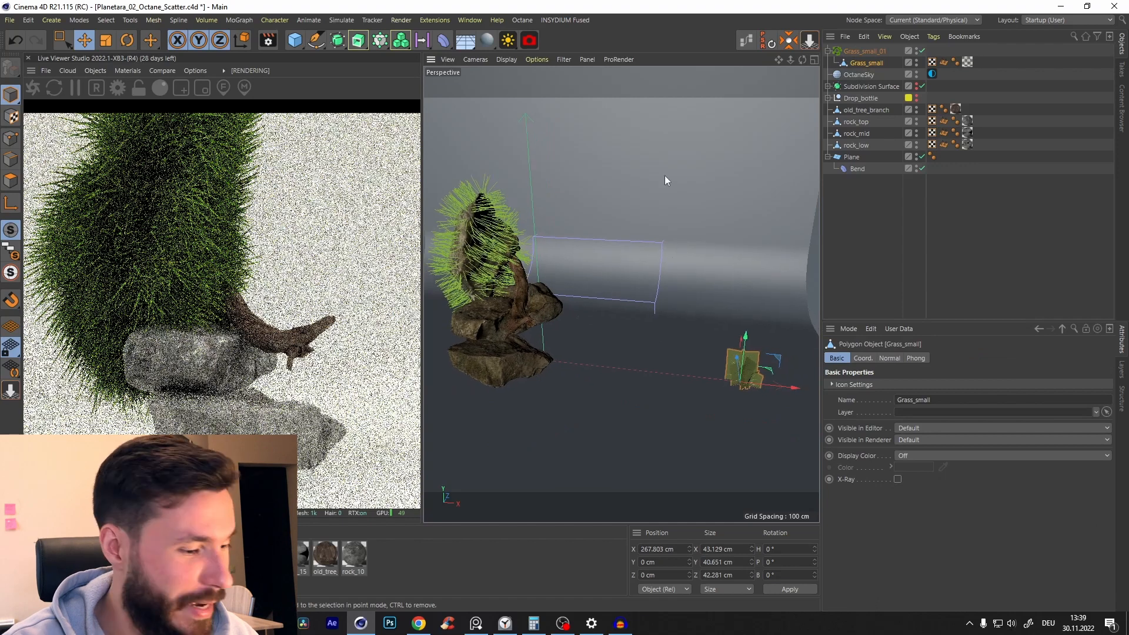
pyautogui.press('t')
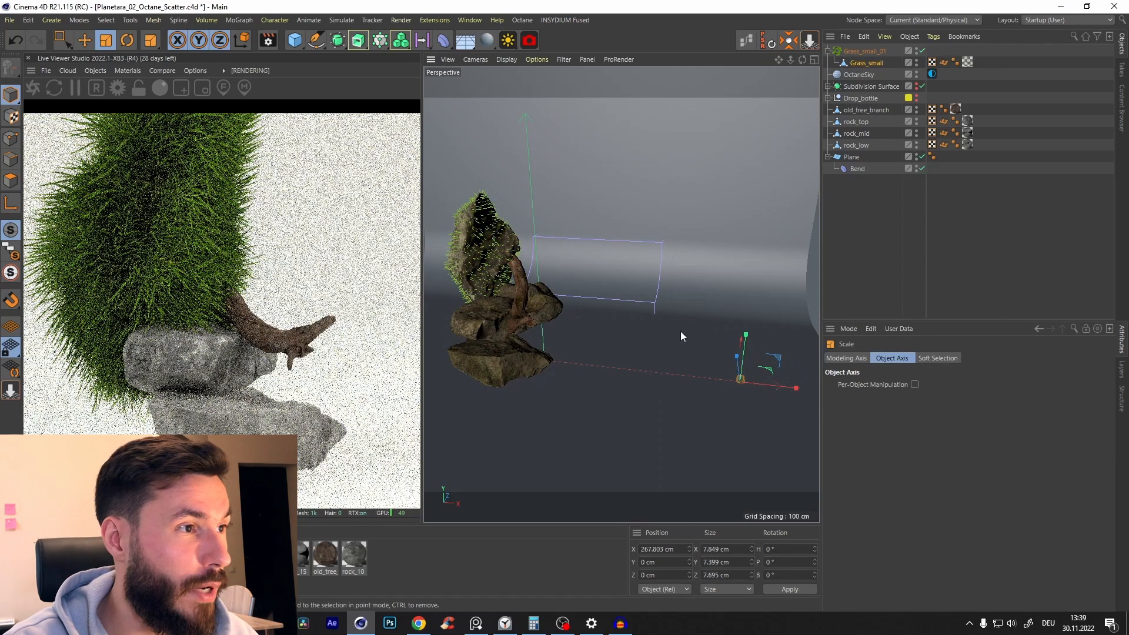
# - Preview the scattered grass in a render region around the upper rock and turn the region off again
pyautogui.click(181, 88)
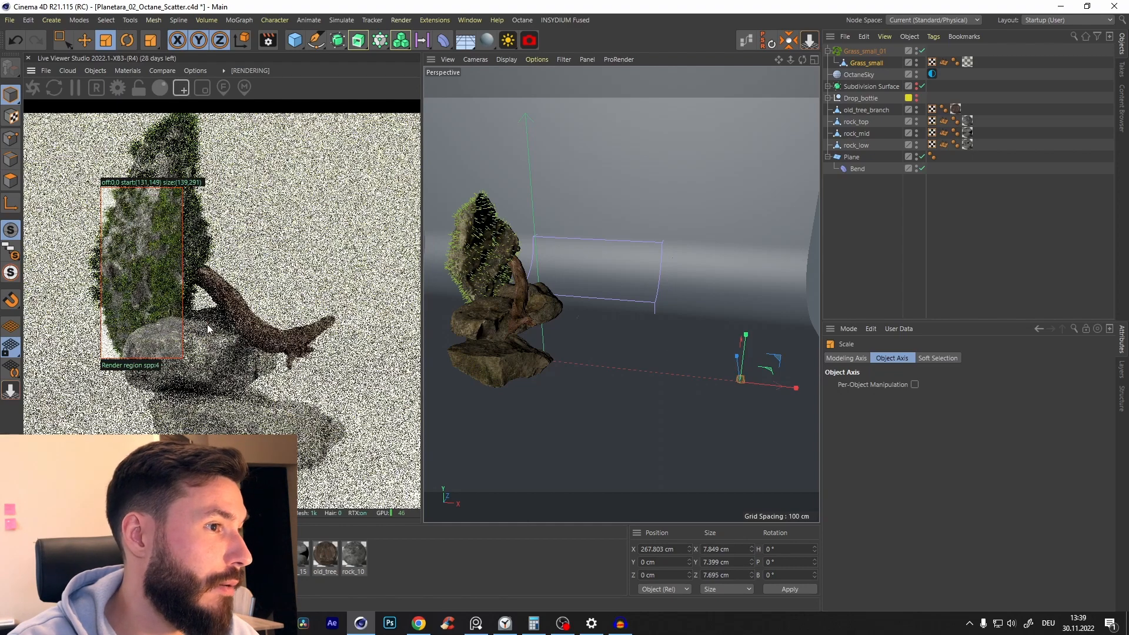
pyautogui.moveTo(81, 373); pyautogui.dragTo(217, 101)
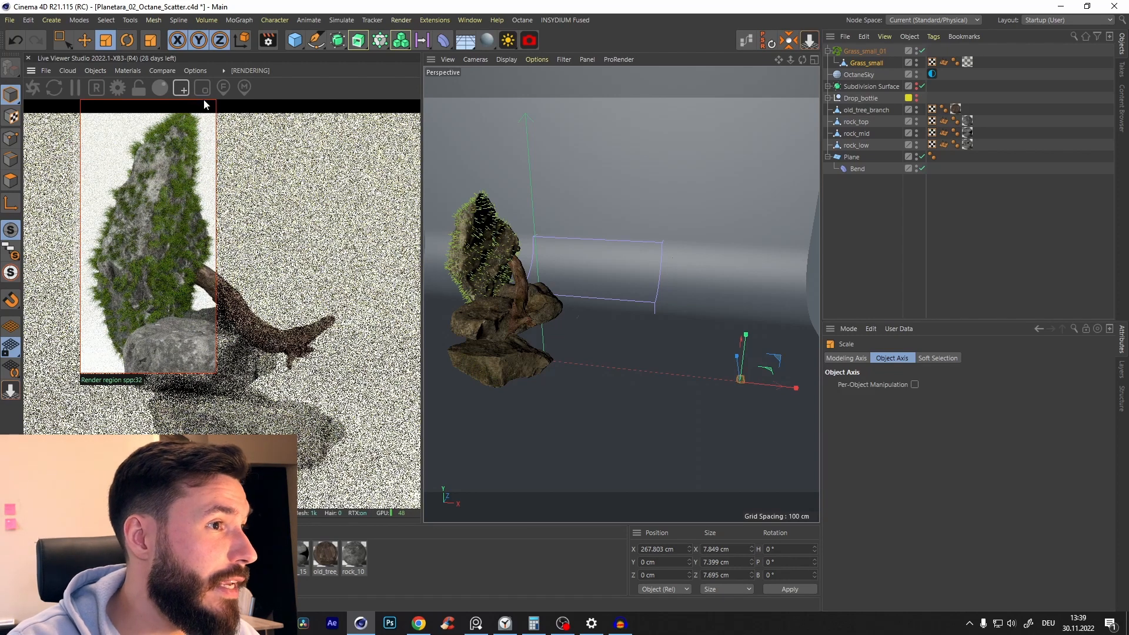
pyautogui.click(181, 89)
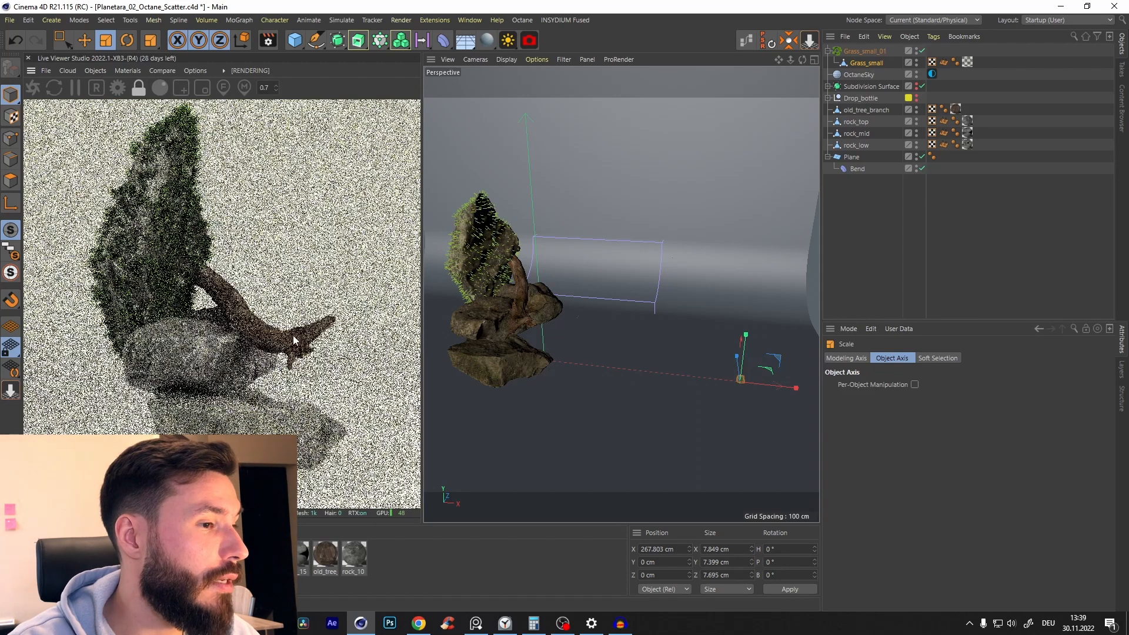
# - Frame the upper rock in the live render, lock the resolution and draw a render region around the whole grass-covered rock
pyautogui.scroll(2, 274, 393)
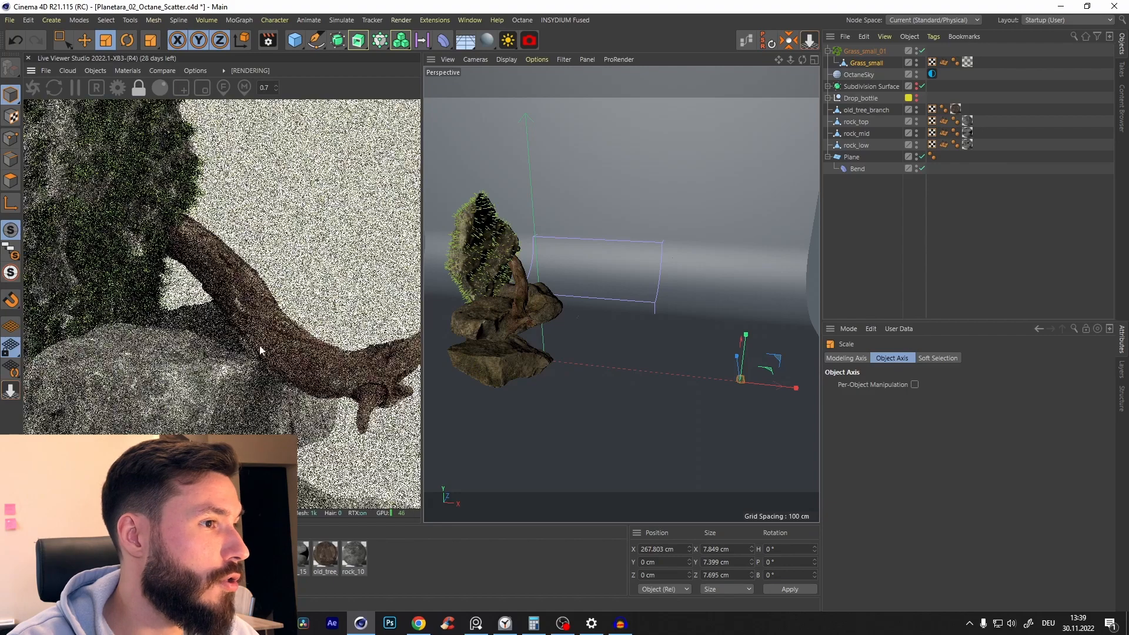
pyautogui.moveTo(187, 222); pyautogui.dragTo(303, 356)
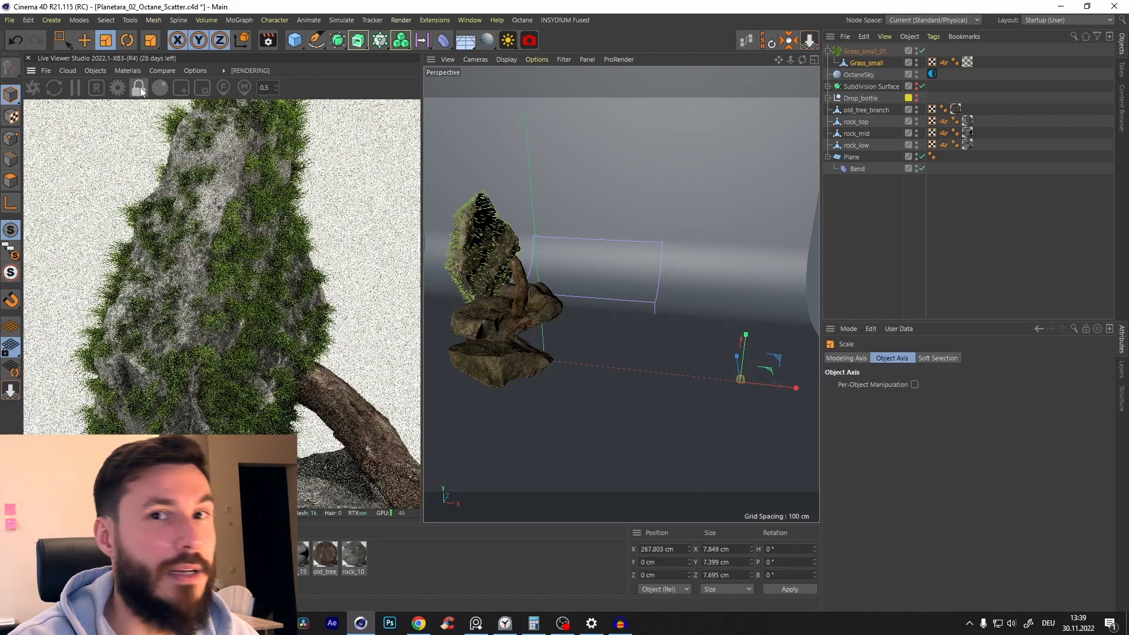
pyautogui.click(143, 94)
pyautogui.click(181, 88)
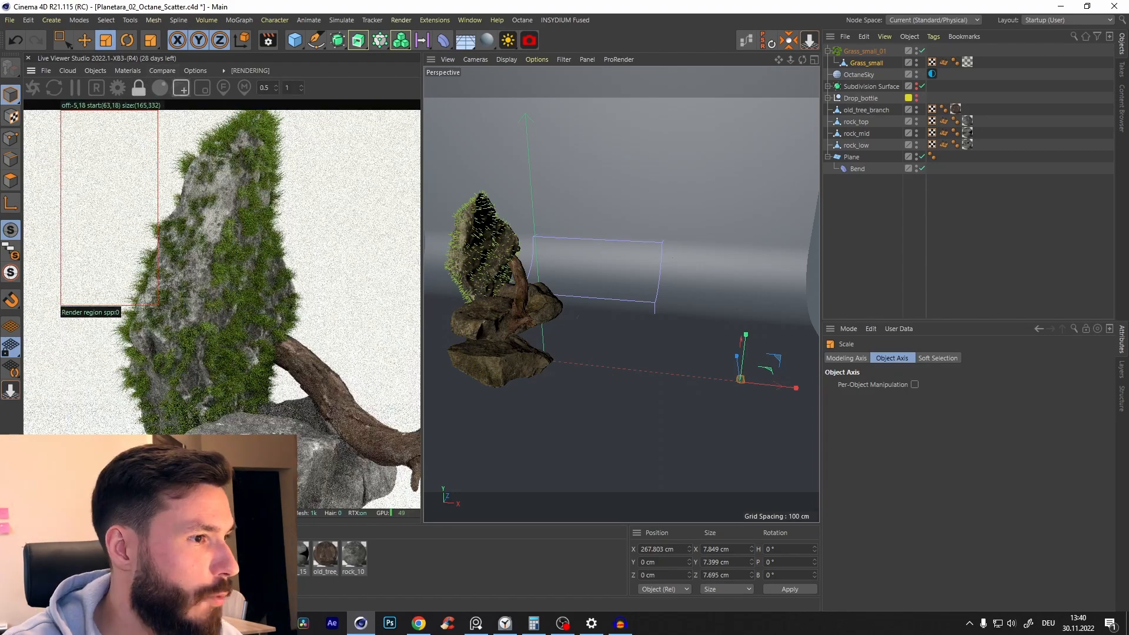
pyautogui.moveTo(147, 478); pyautogui.dragTo(182, 356)
pyautogui.moveTo(283, 128); pyautogui.dragTo(282, 128)
pyautogui.moveTo(133, 472)
pyautogui.mouseDown()
pyautogui.moveTo(293, 108)
pyautogui.moveTo(230, 252)
pyautogui.mouseUp()
pyautogui.moveTo(296, 107); pyautogui.dragTo(293, 109)
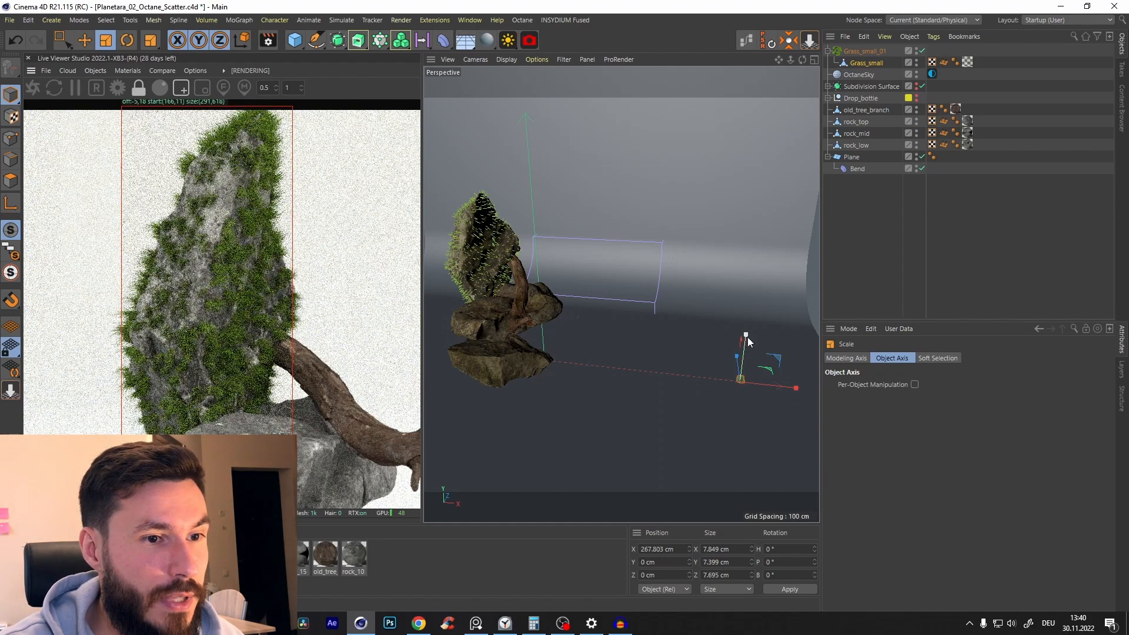
# - Scale the Grass_small clump down further to make the grass scattered on the upper rock finer
pyautogui.click(864, 63)
pyautogui.moveTo(708, 261); pyautogui.dragTo(655, 329)
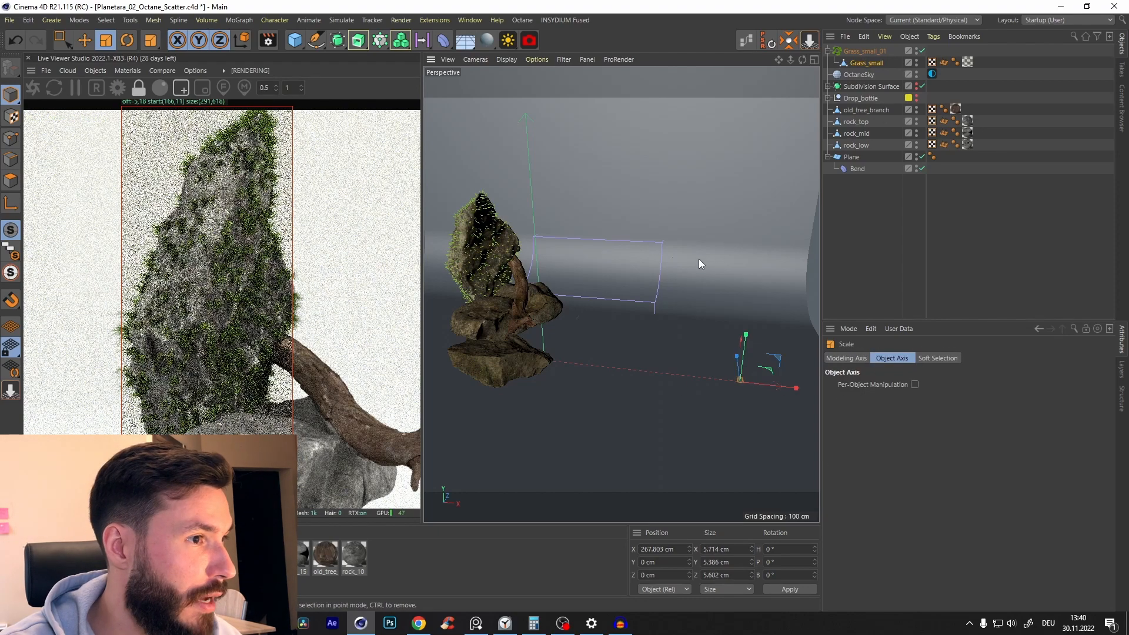
pyautogui.moveTo(699, 259); pyautogui.dragTo(666, 368)
# - Try distribution counts of 5000, 7500 and 8500 on the Grass_small_01 scatter to judge the grass density on the upper rock
pyautogui.click(865, 52)
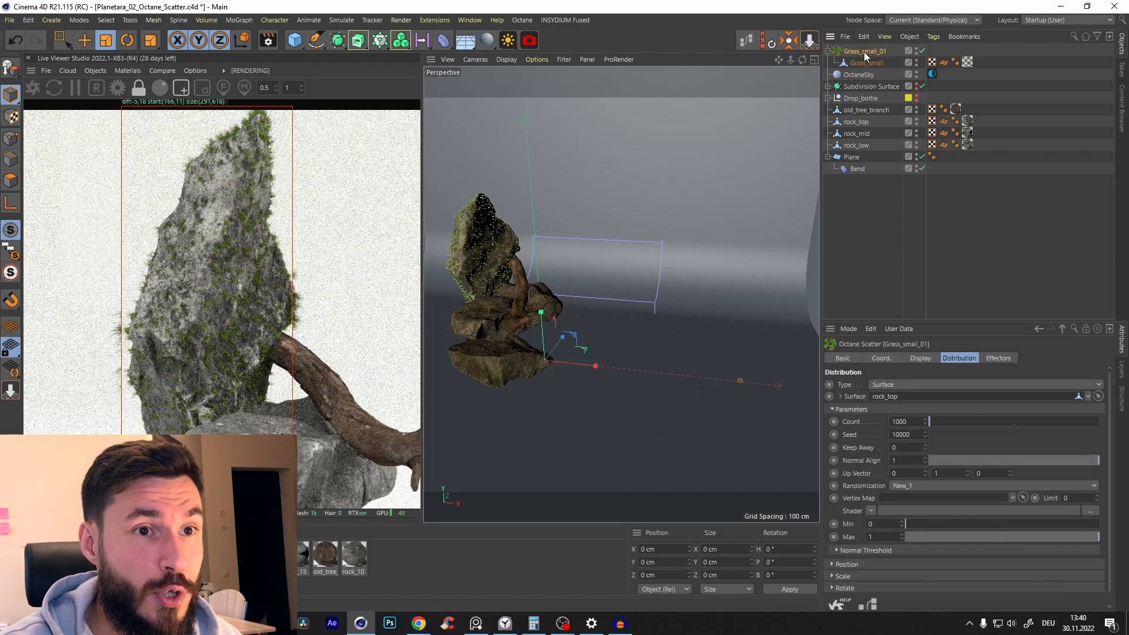
pyautogui.click(912, 421)
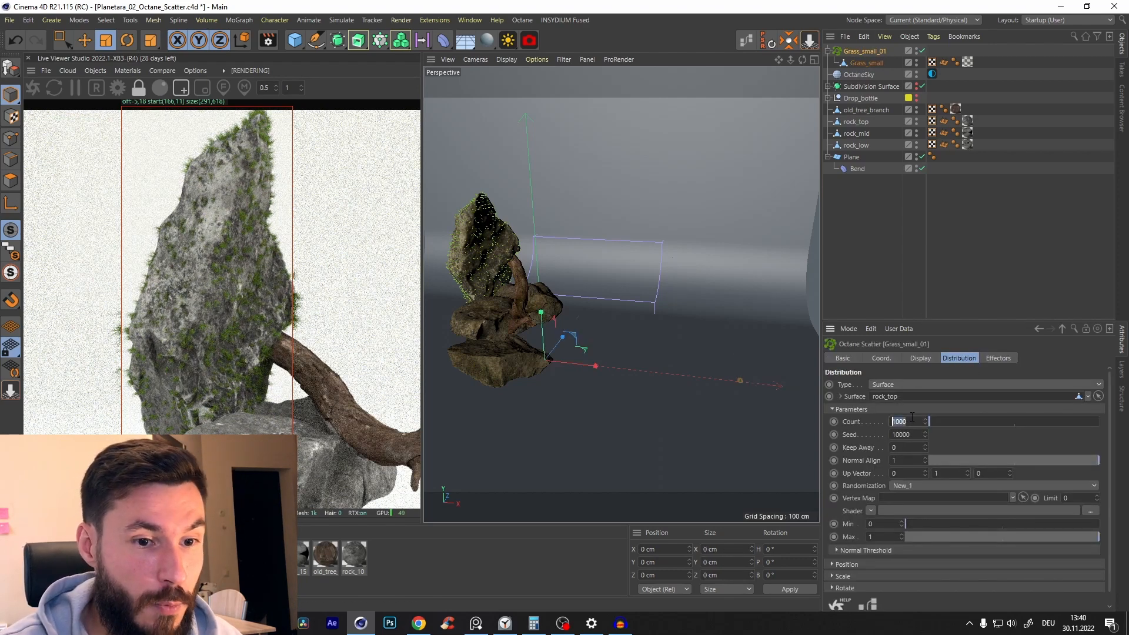
pyautogui.write('5000')
pyautogui.press('Return')
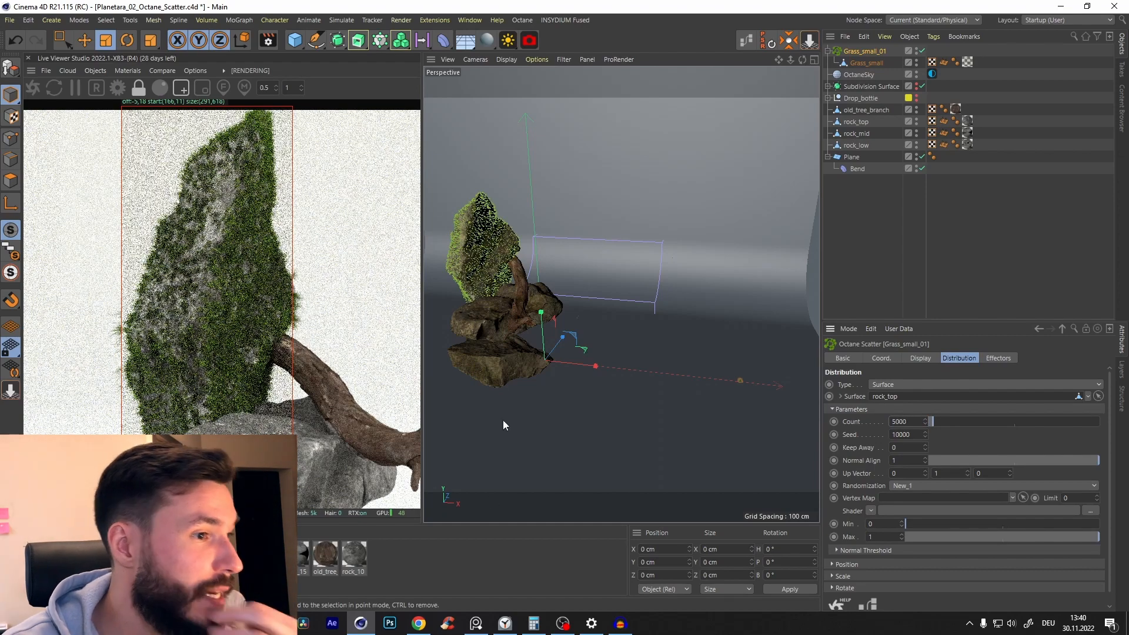
pyautogui.doubleClick(906, 422)
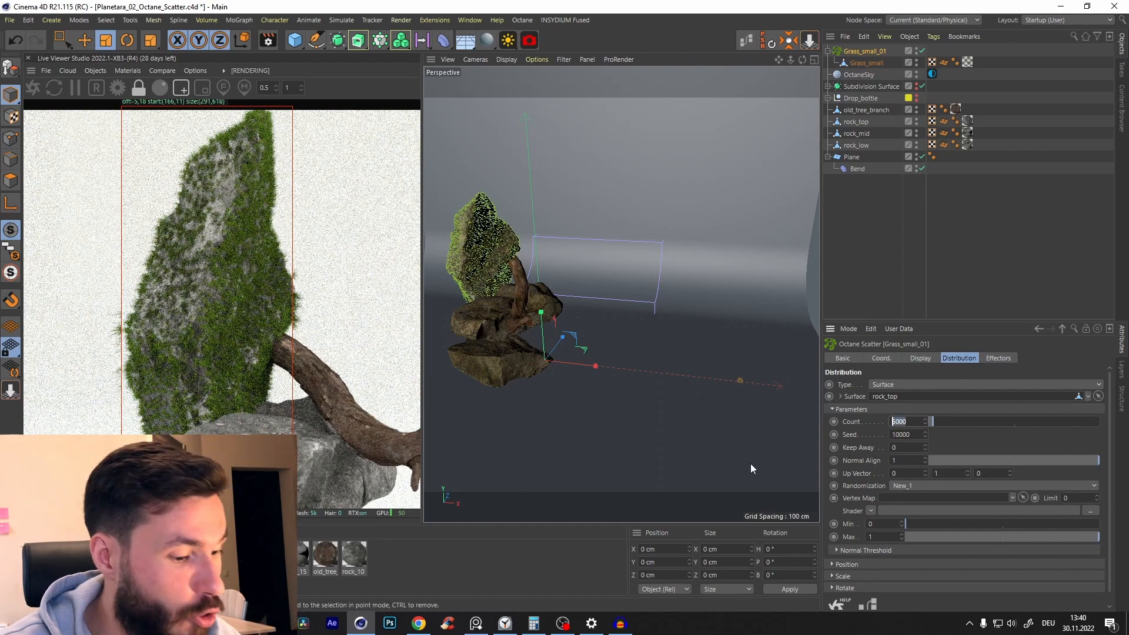
pyautogui.write('7500')
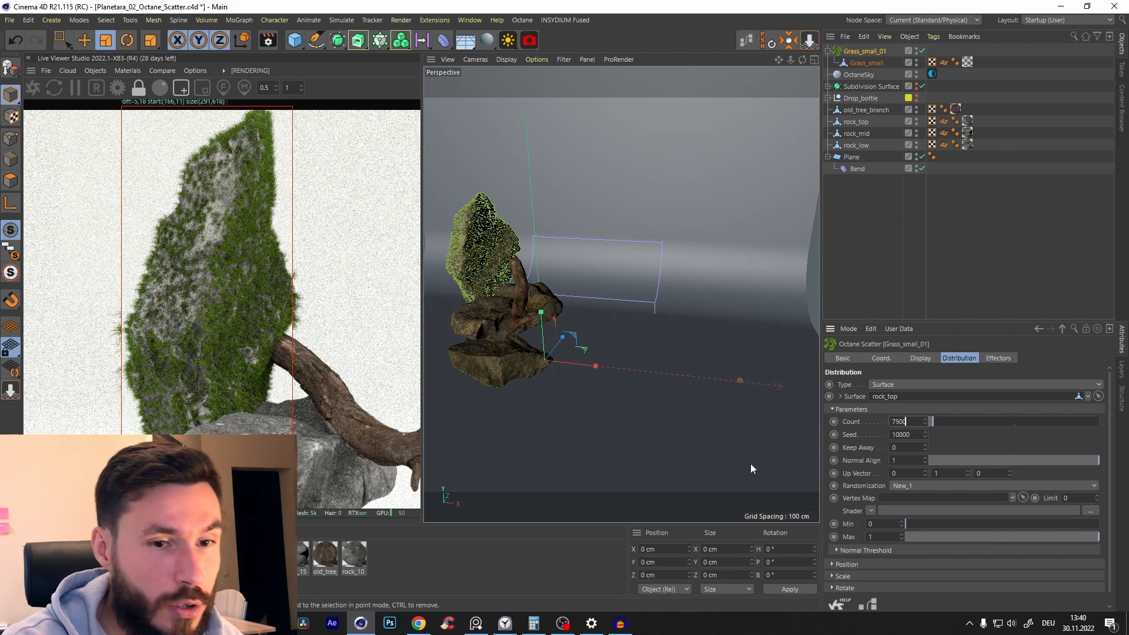
pyautogui.press('Return')
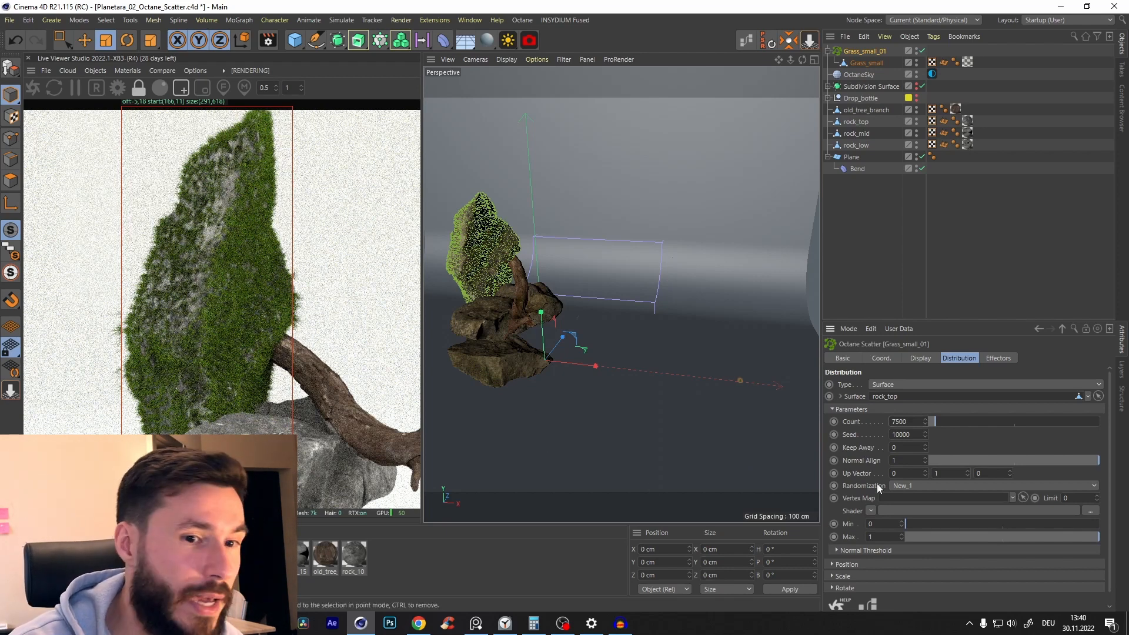
pyautogui.write('85')
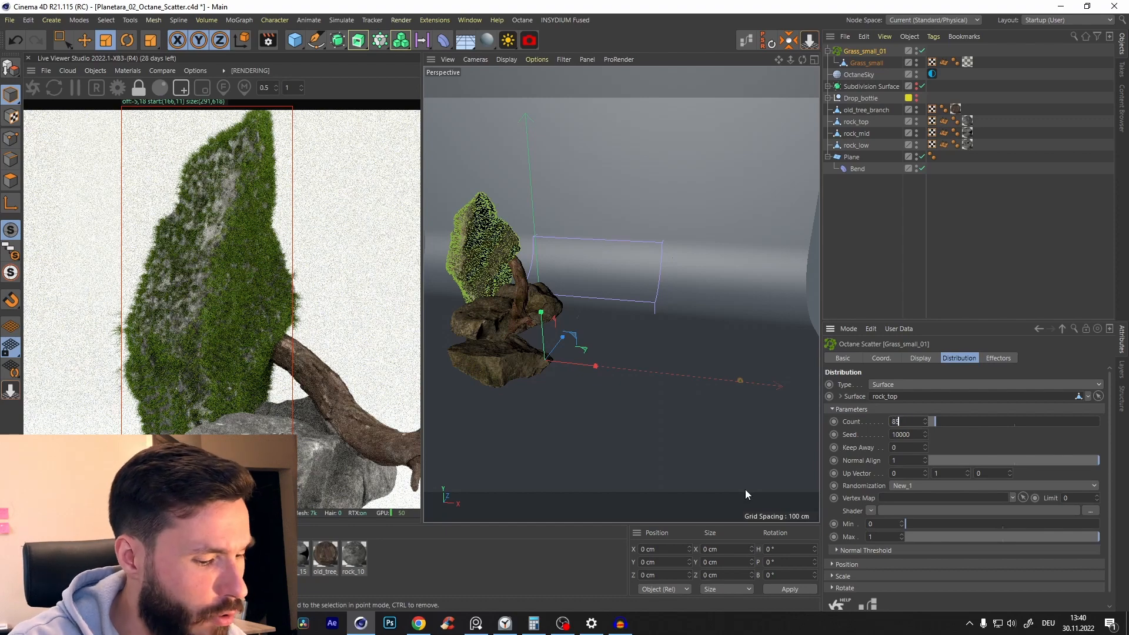
pyautogui.write('00')
pyautogui.press('Return')
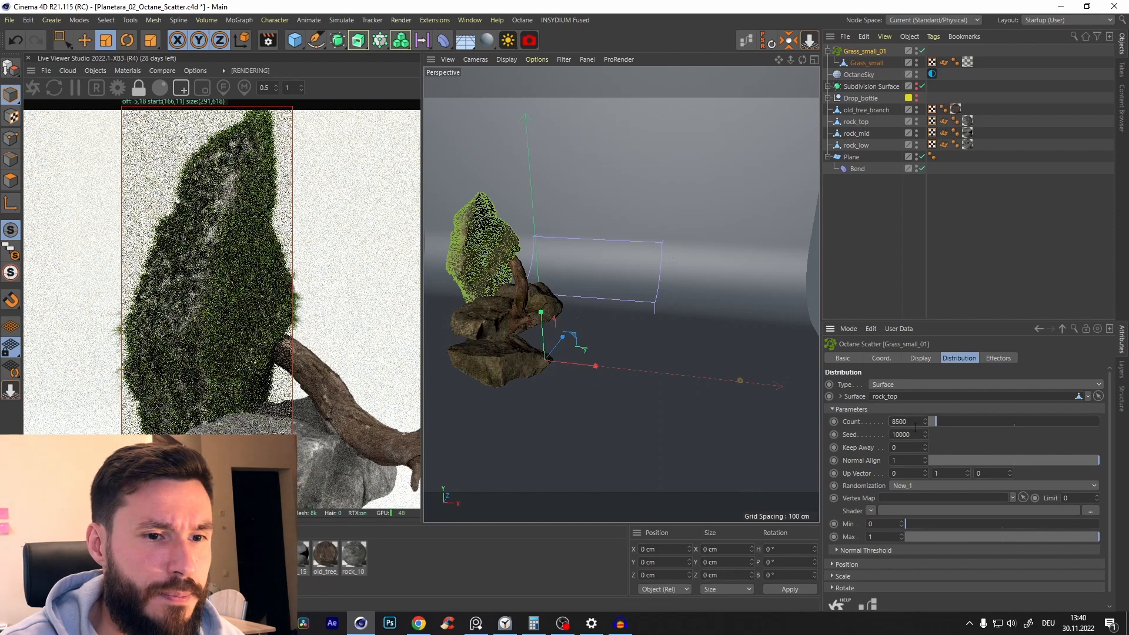
# - Set the Grass_small_01 scatter's count to 7000 and compare the grass coverage with the reference image of the product scene
pyautogui.write('75')
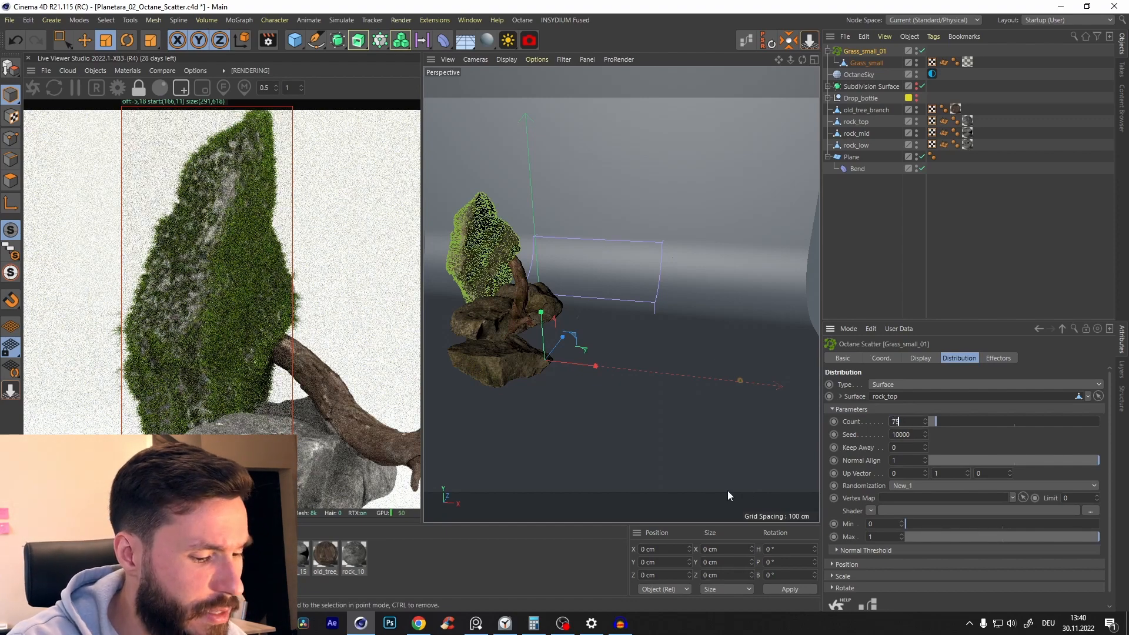
pyautogui.press('BackSpace')
pyautogui.write('000')
pyautogui.press('Return')
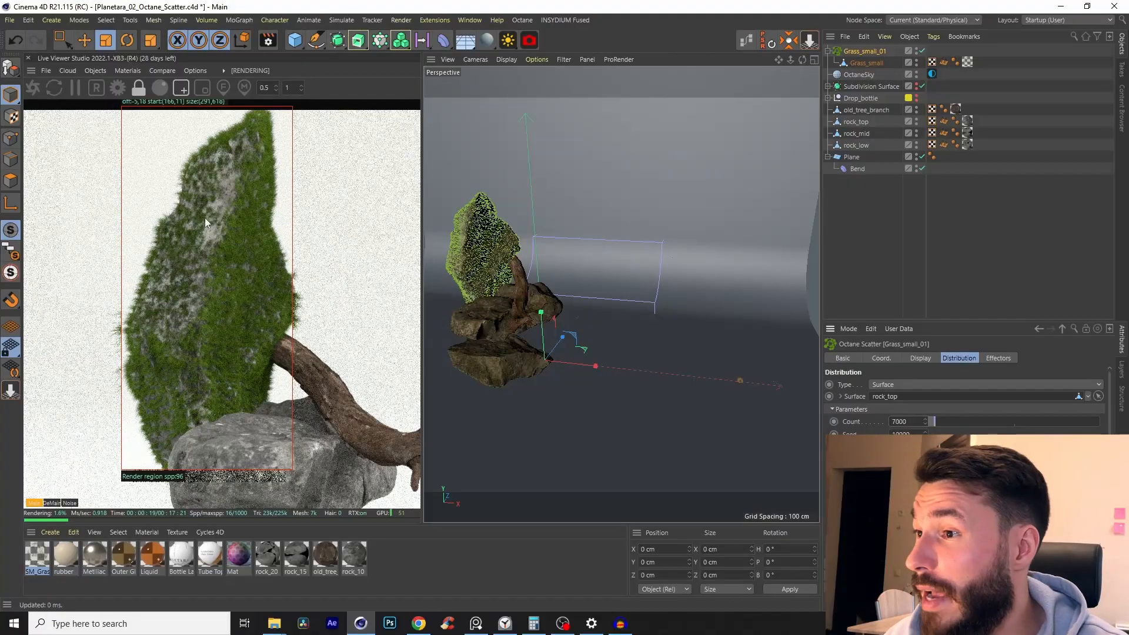
pyautogui.click(476, 623)
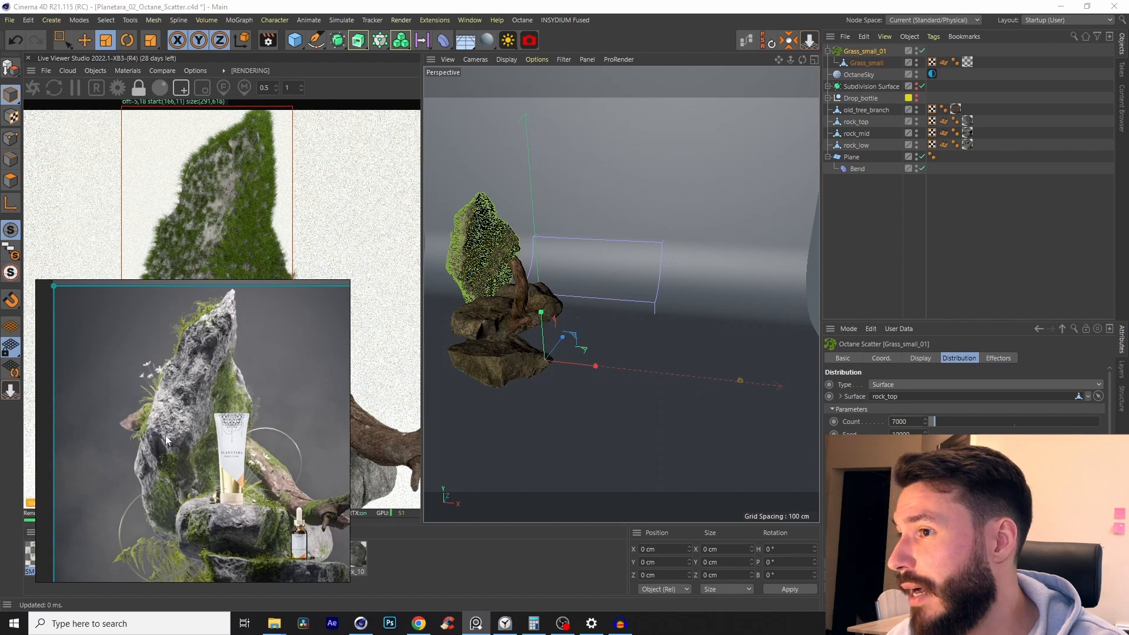
pyautogui.click(478, 624)
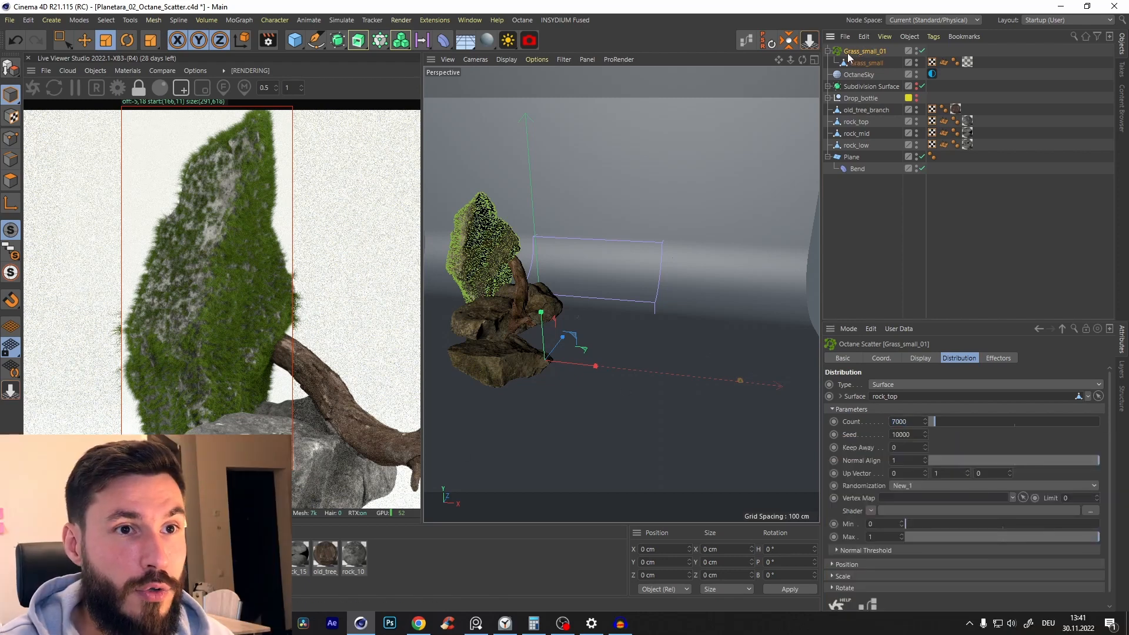
# - Add a MoGraph Random effector and rename it Grass_small_01 to match the scatter object
pyautogui.click(239, 20)
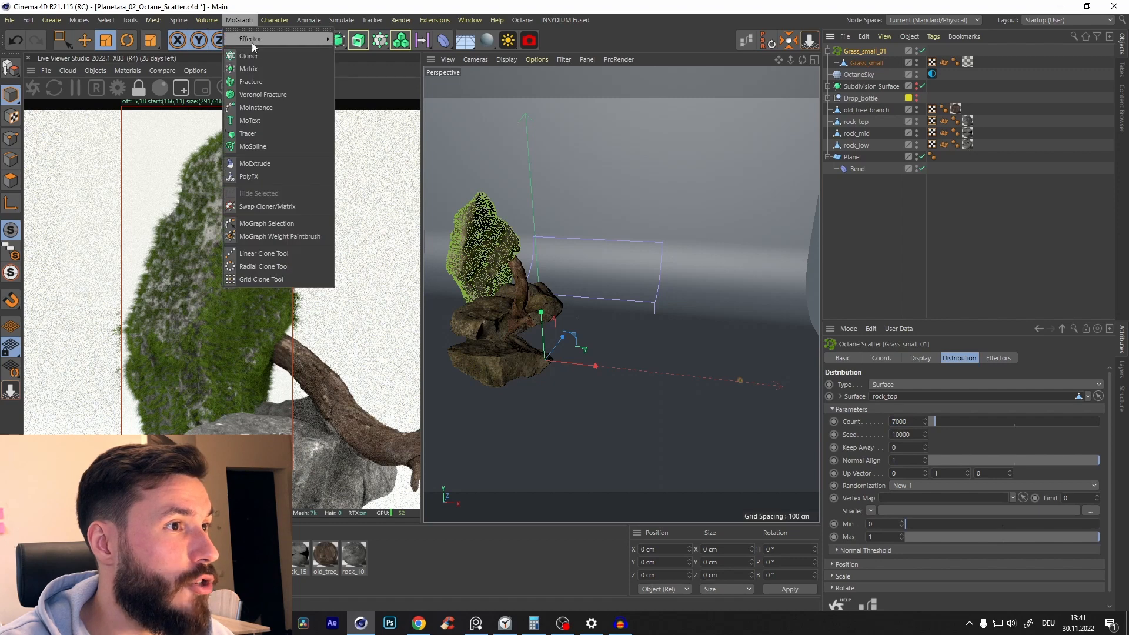
pyautogui.moveTo(271, 44)
pyautogui.click(356, 125)
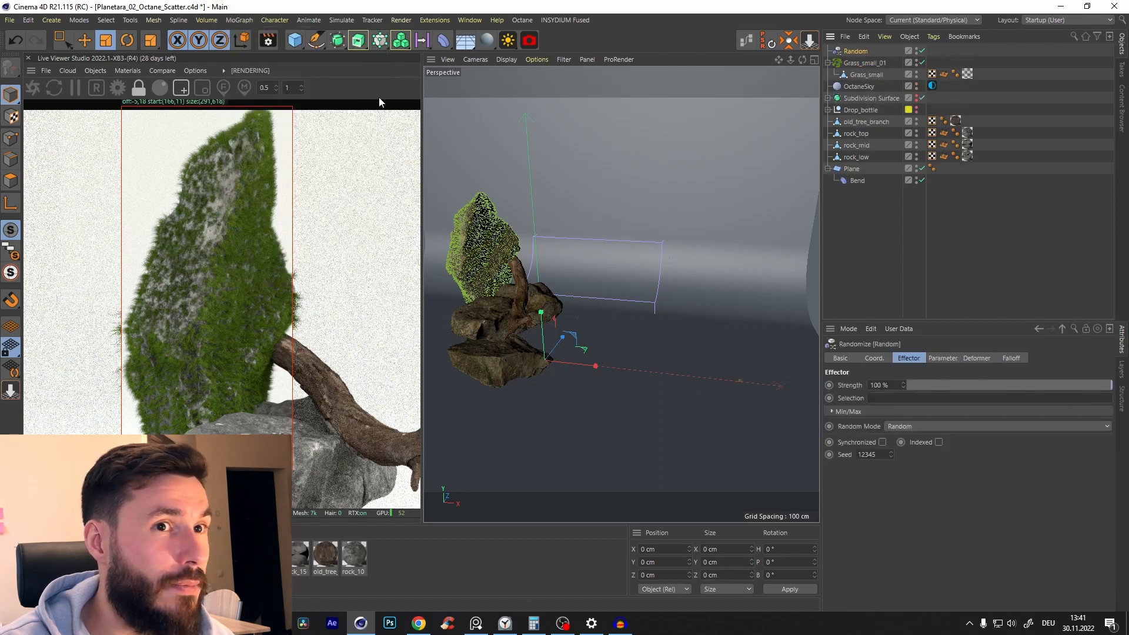
pyautogui.doubleClick(857, 51)
pyautogui.write('Grass_small_01')
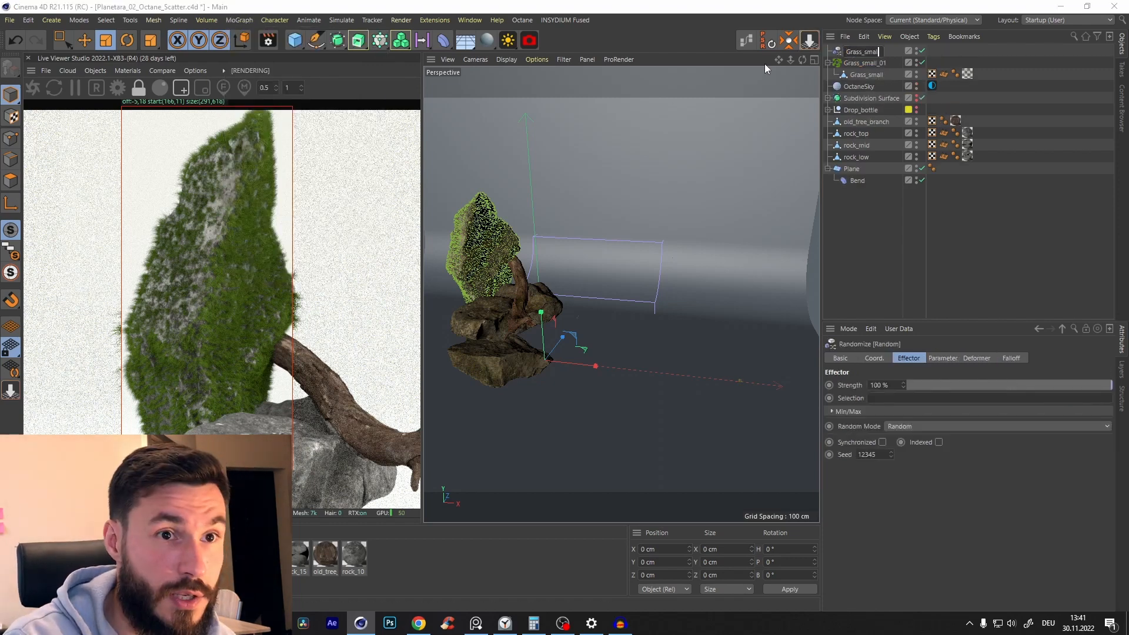
pyautogui.press('Return')
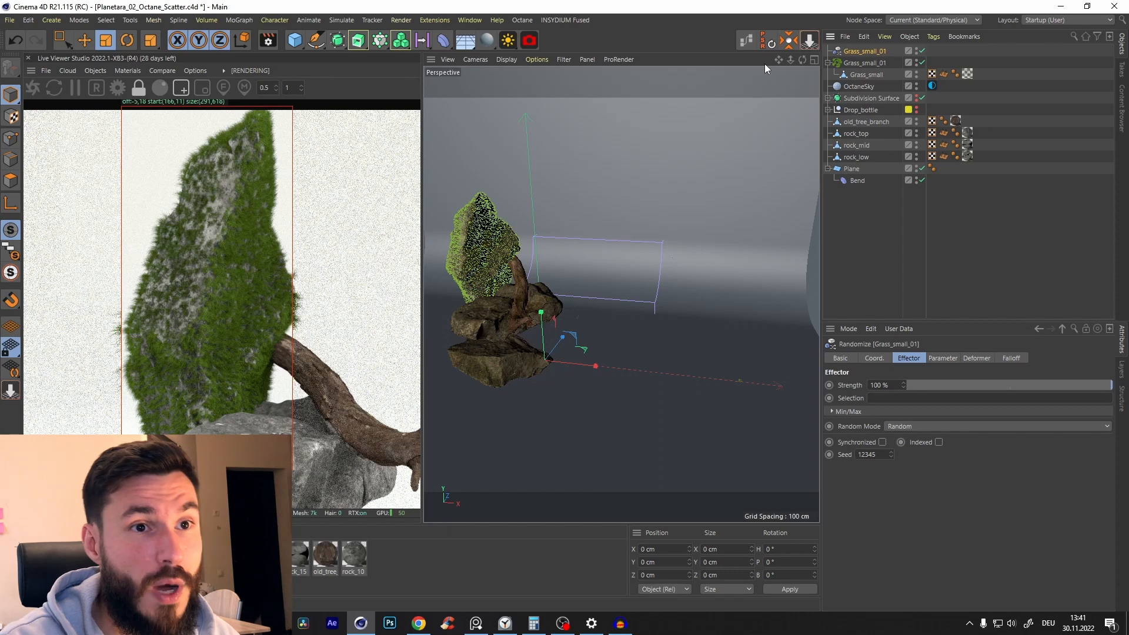
# - Assign the Grass_small_01 Random effector to the effectors of the Grass_small_01 Octane Scatter
pyautogui.click(875, 63)
pyautogui.click(997, 359)
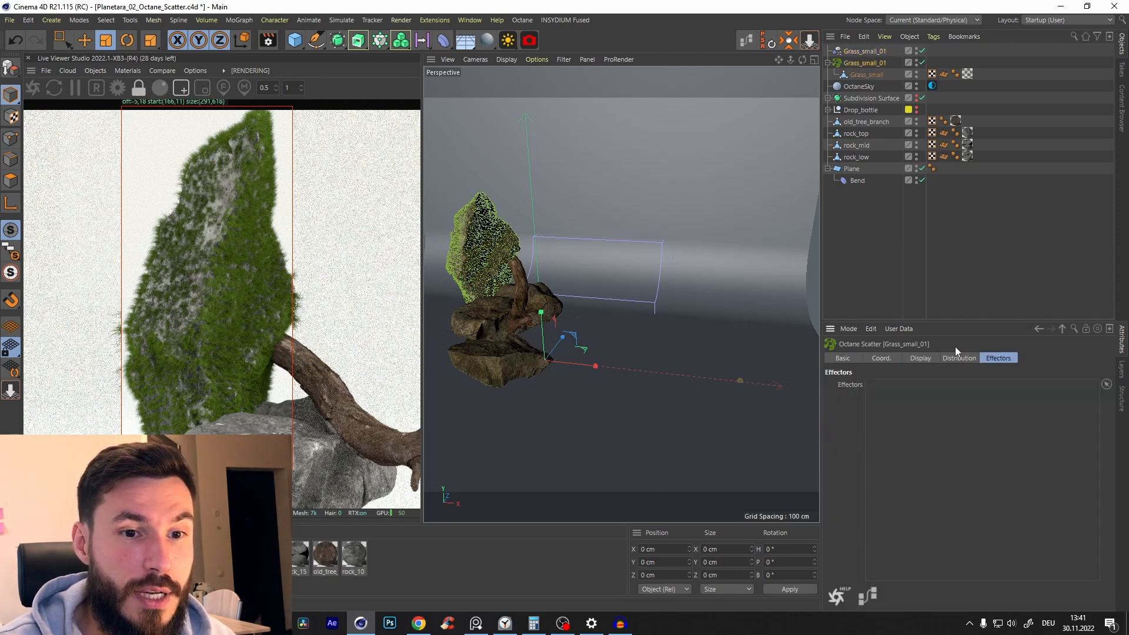
pyautogui.moveTo(865, 51); pyautogui.dragTo(909, 383)
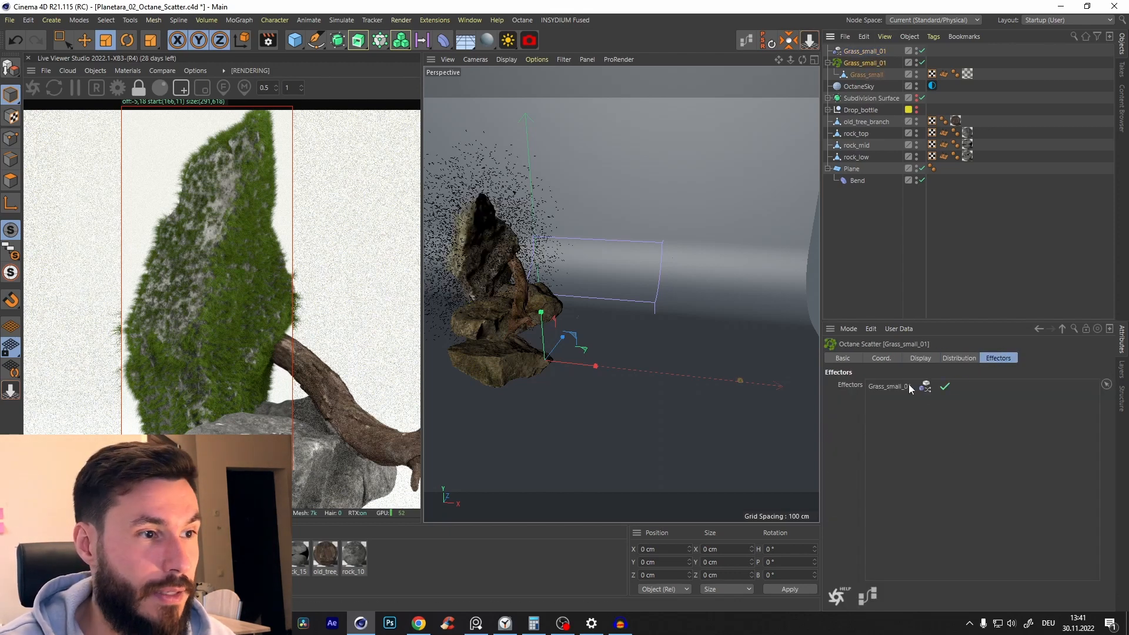
# - Turn off the Random effector's position offset and enable rotation with a heading (R.H) of 316°
pyautogui.keyDown('alt'); pyautogui.moveTo(467, 165); pyautogui.dragTo(569, 277); pyautogui.keyUp('alt')
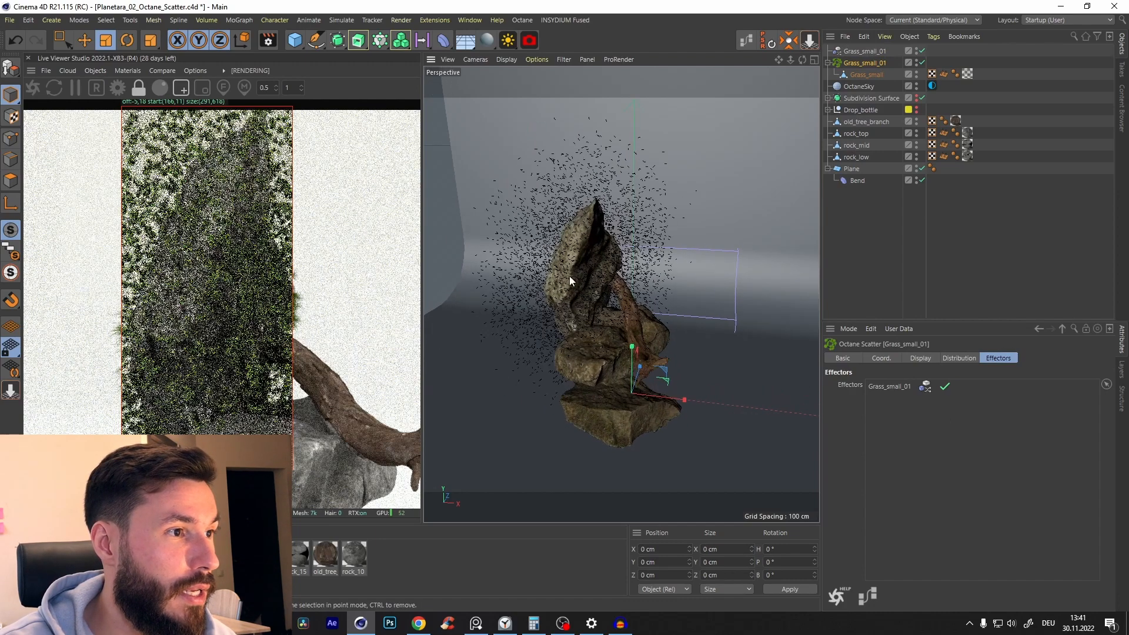
pyautogui.click(865, 53)
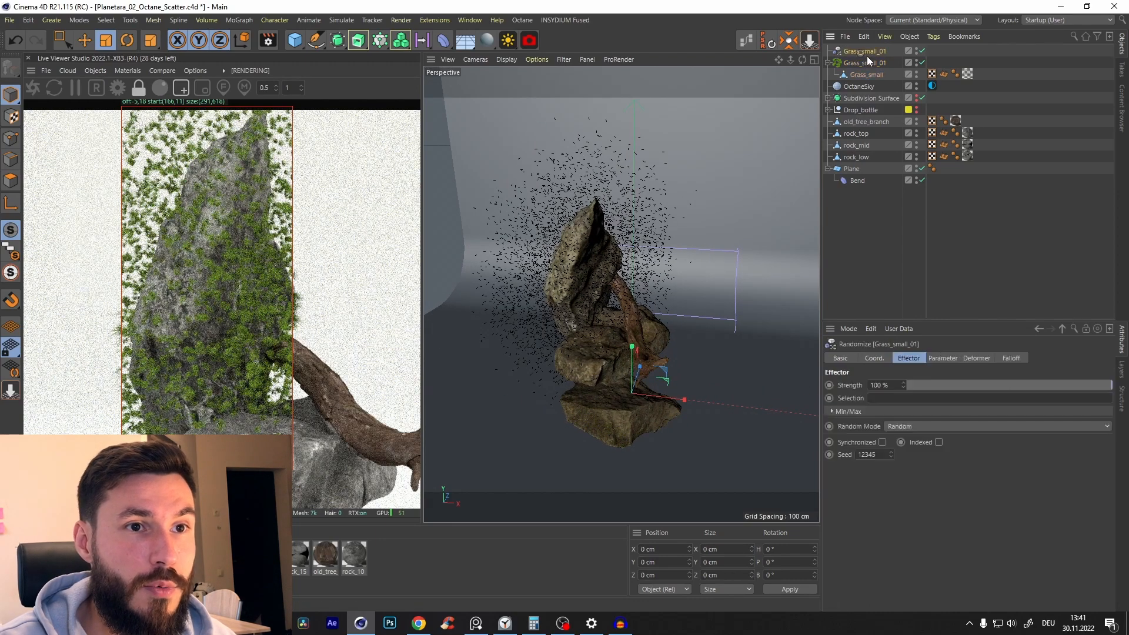
pyautogui.click(941, 358)
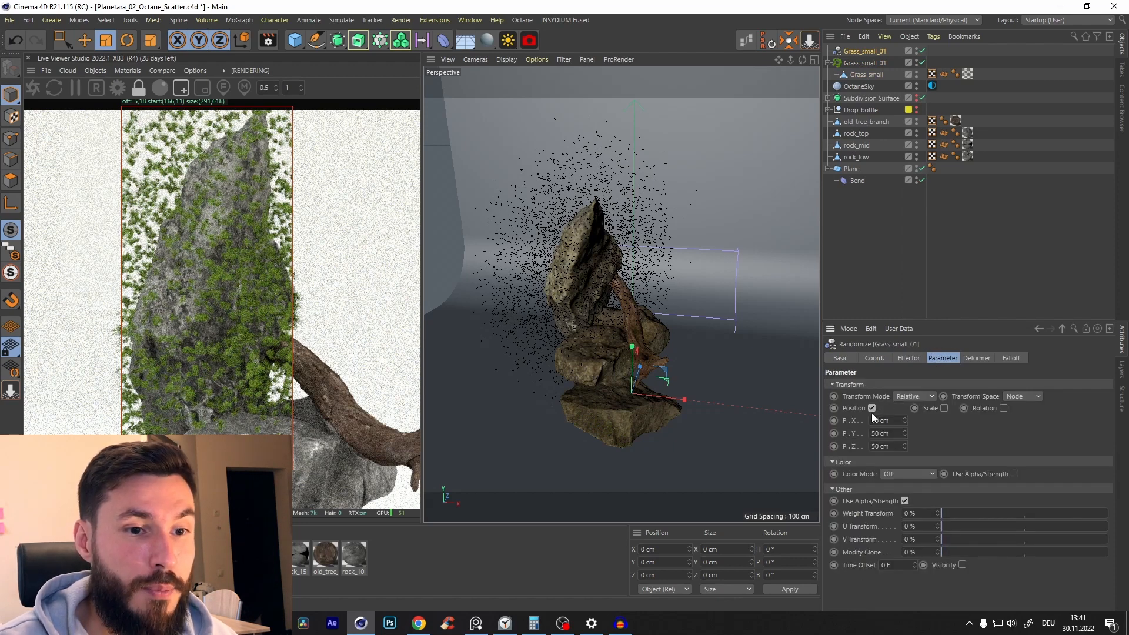
pyautogui.click(872, 408)
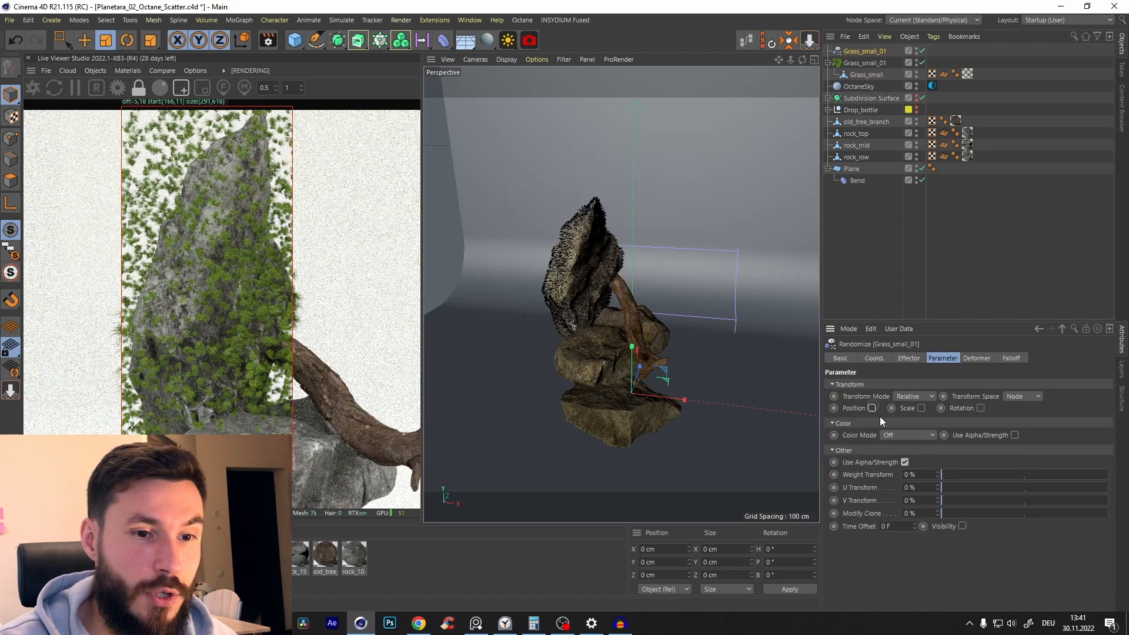
pyautogui.click(980, 408)
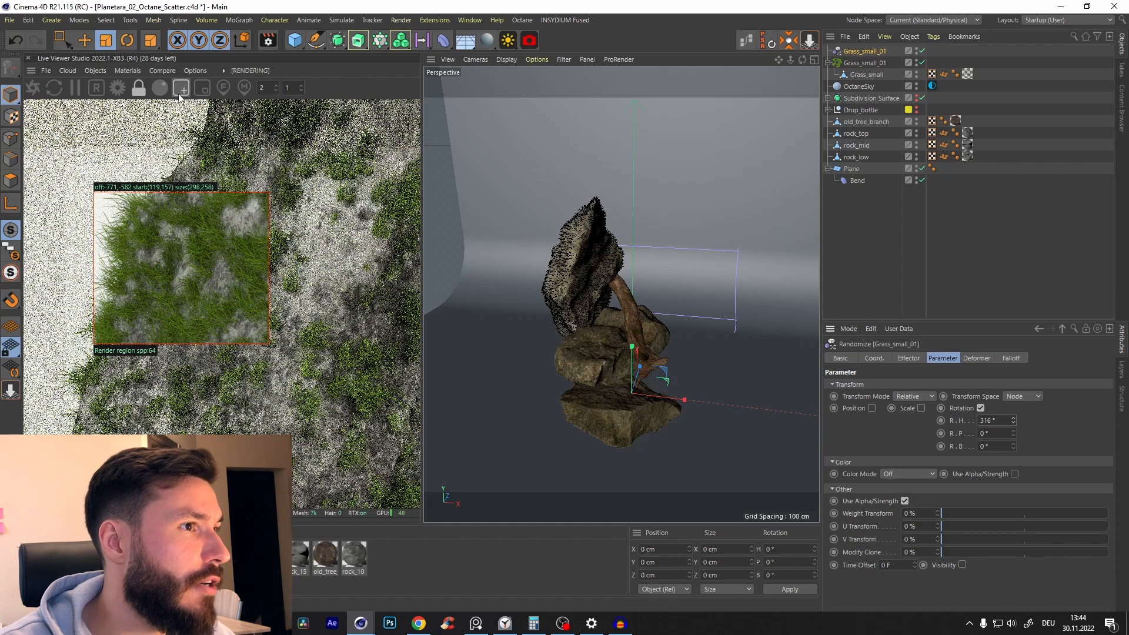
# - Enable uniform, absolute scale randomization of -0.2 on the Random effector and return the live render to the full view without a region
pyautogui.click(921, 408)
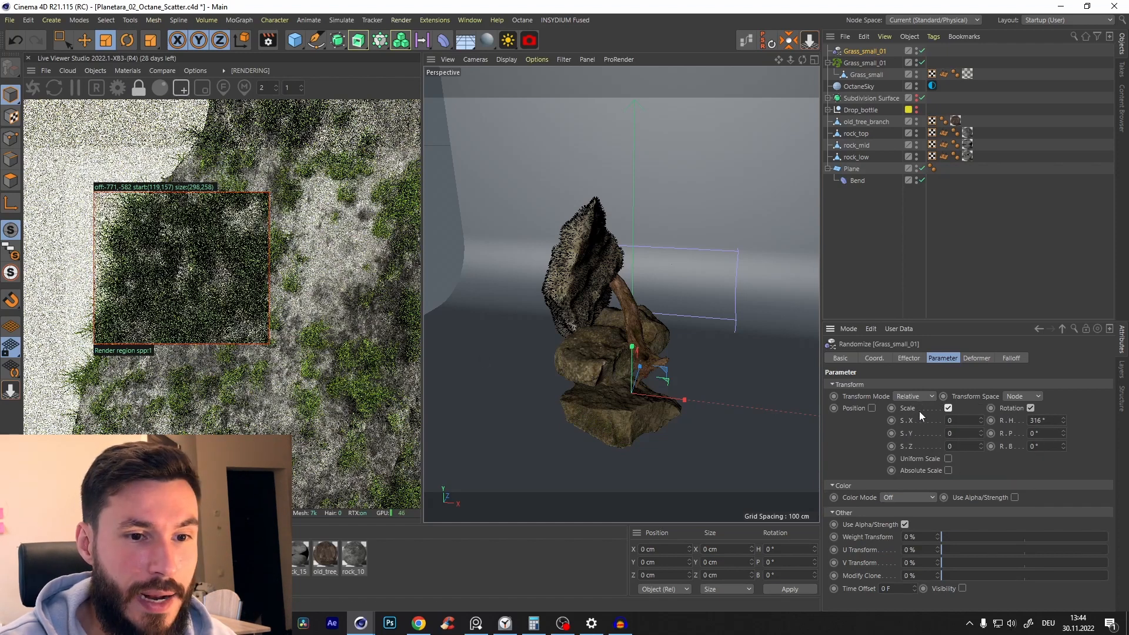
pyautogui.click(948, 459)
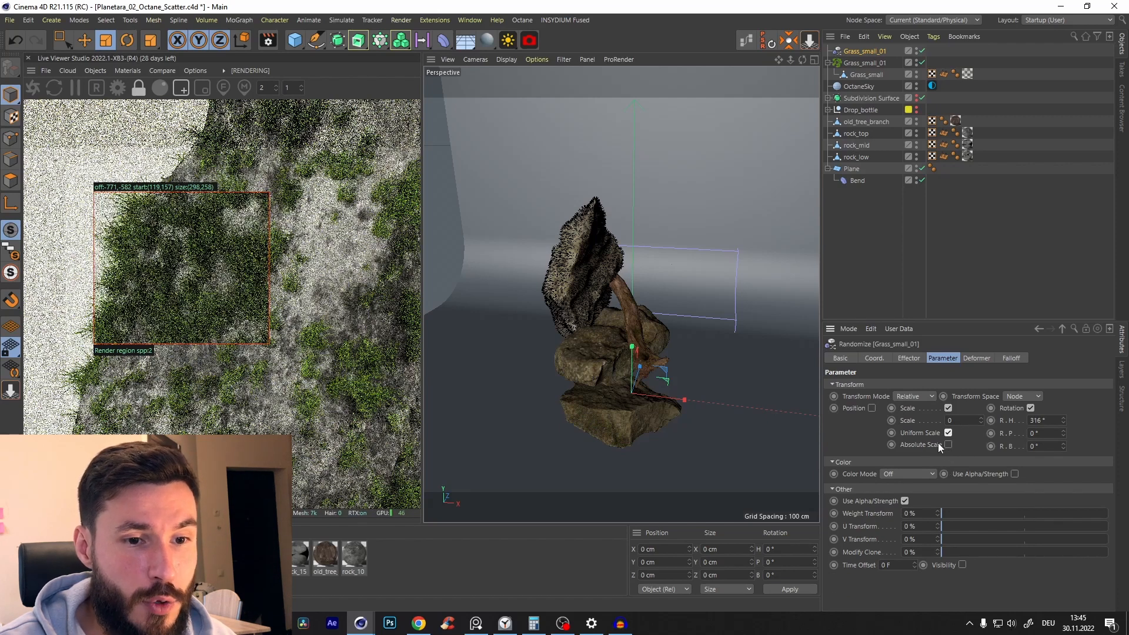
pyautogui.click(948, 445)
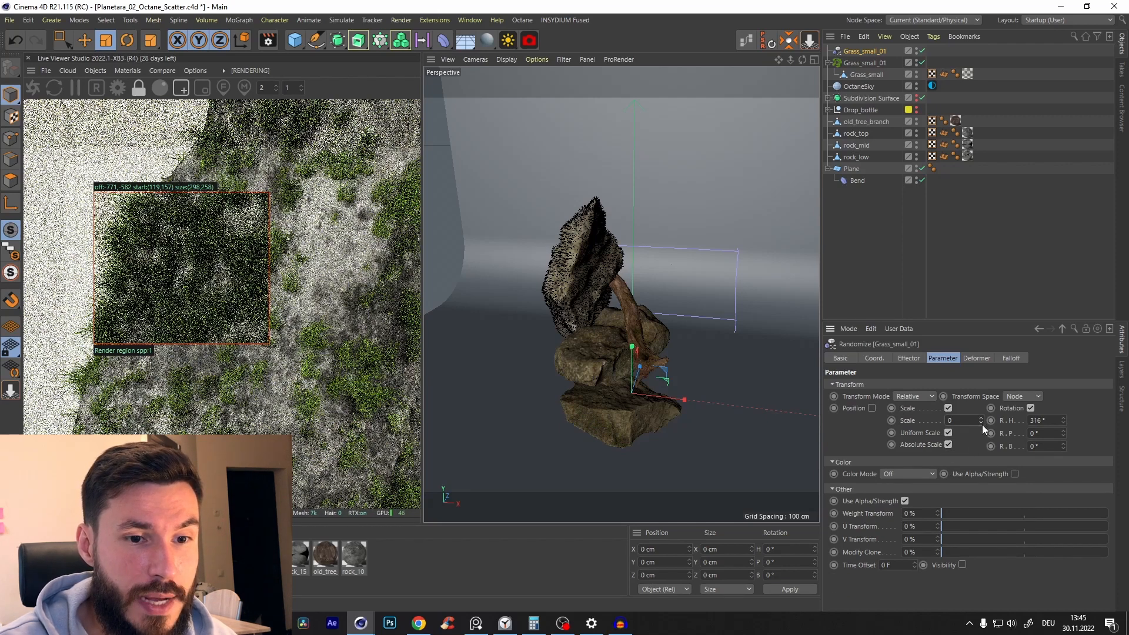
pyautogui.moveTo(981, 421); pyautogui.dragTo(981, 439)
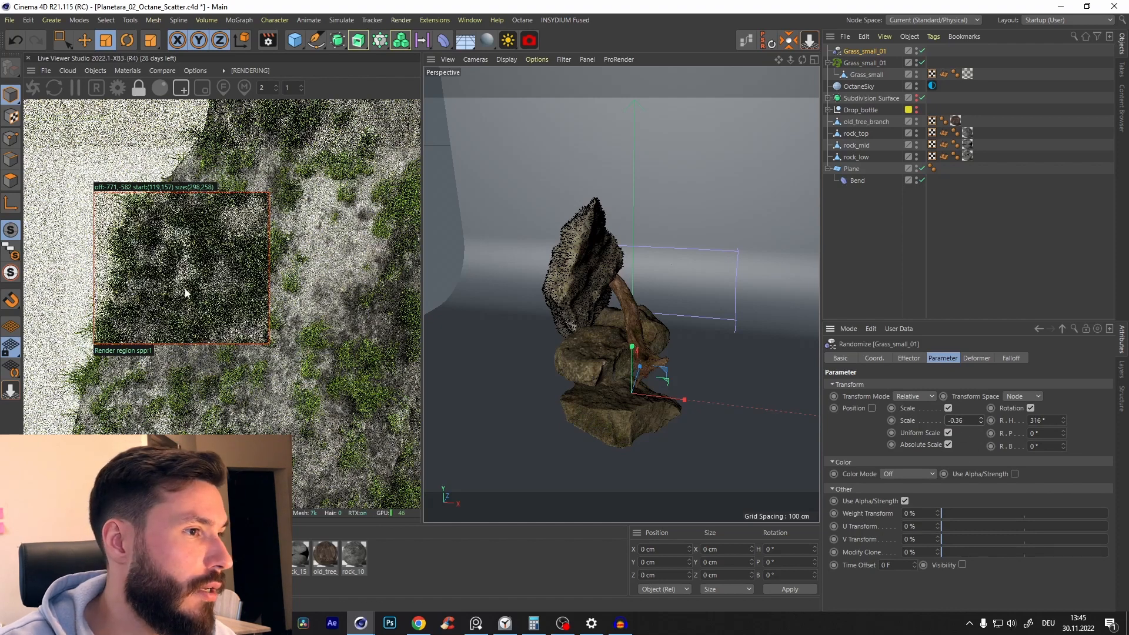
pyautogui.doubleClick(959, 420)
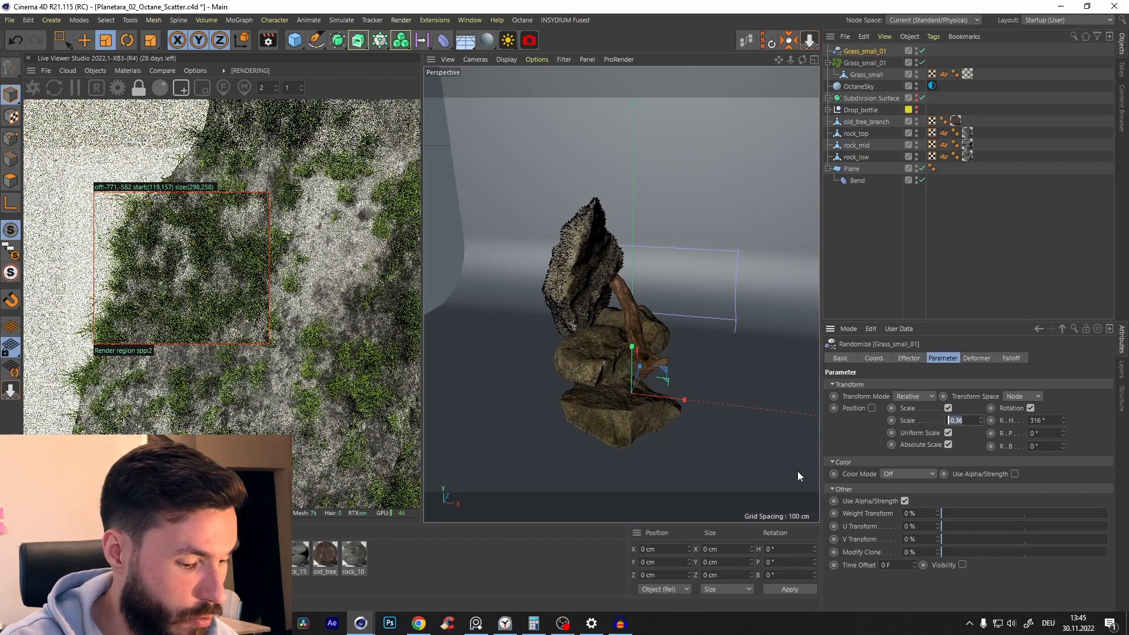
pyautogui.write('-0.2')
pyautogui.press('Return')
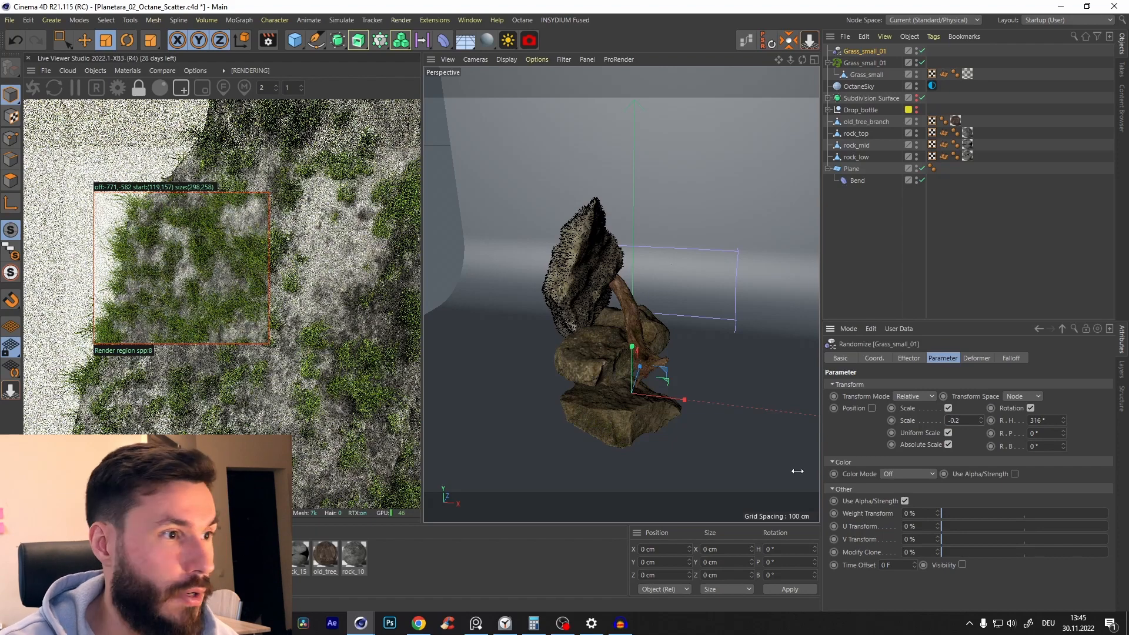
pyautogui.click(182, 89)
pyautogui.click(139, 89)
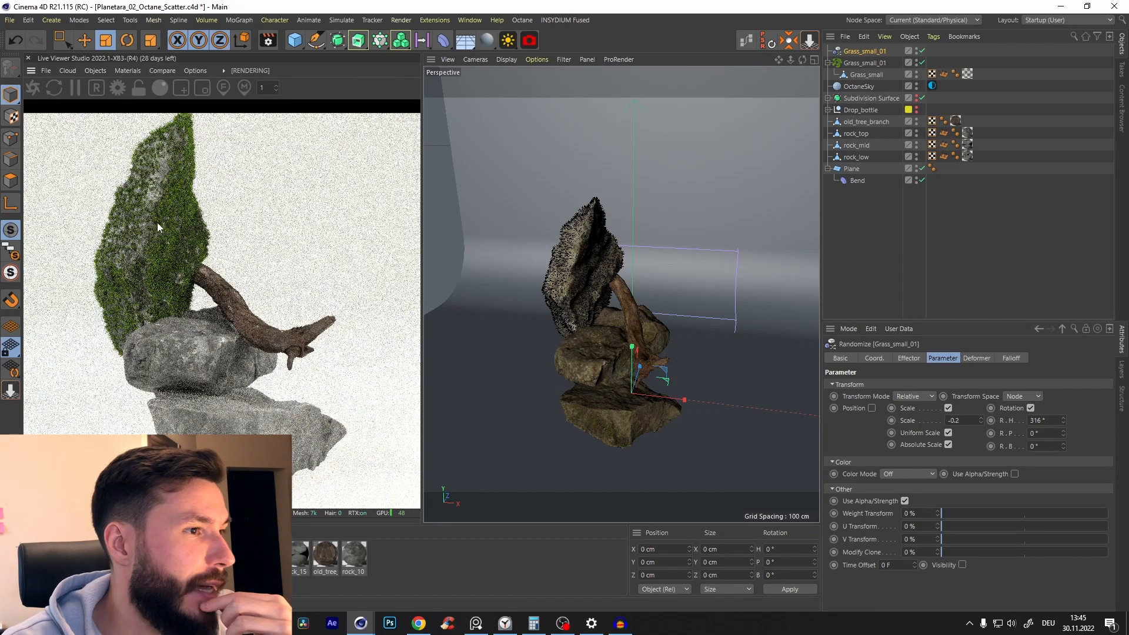
# - Limit the live render to a render region around the top rock
pyautogui.click(182, 87)
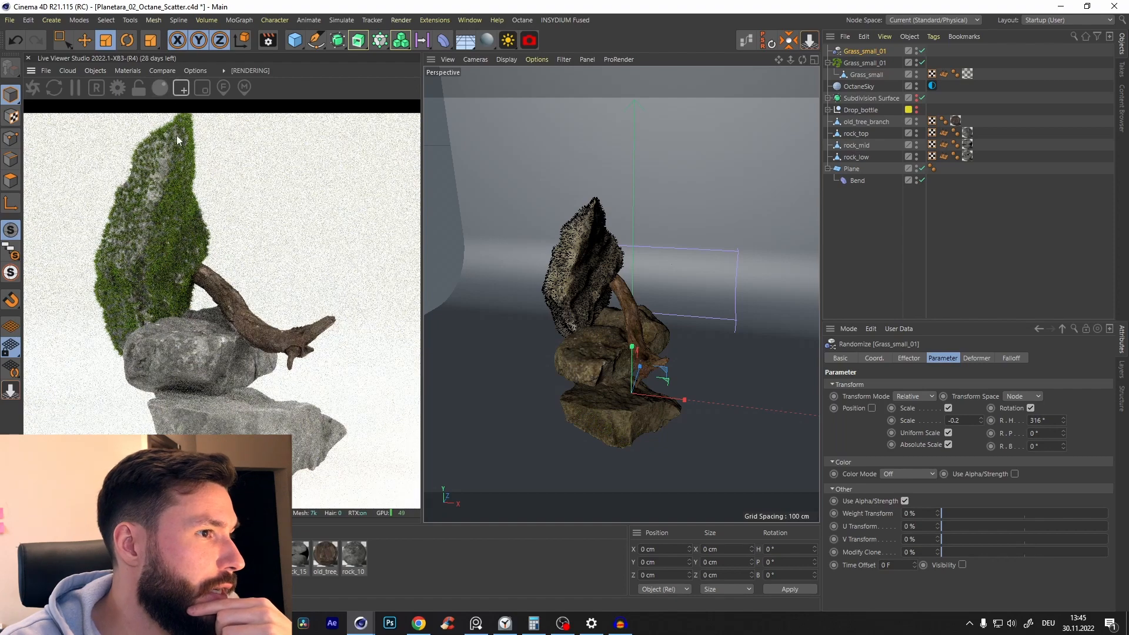
pyautogui.moveTo(193, 117); pyautogui.dragTo(104, 342)
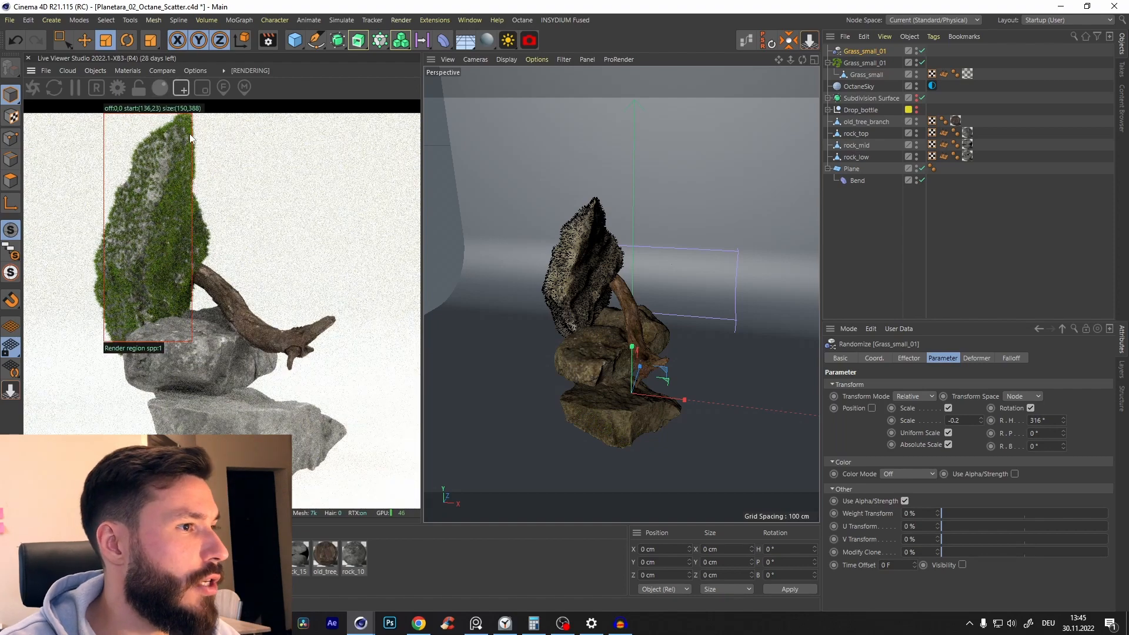
pyautogui.click(182, 88)
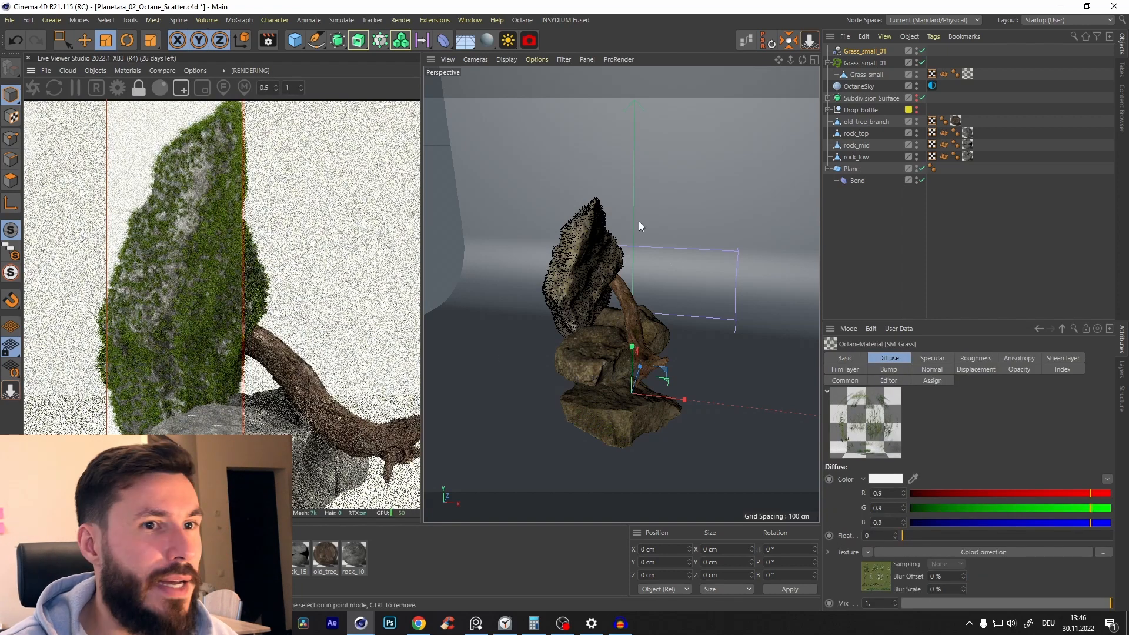
# - Load a Noise shader into the Scale settings of the Grass_small_01 Octane Scatter and redraw the render region around the whole top rock
pyautogui.click(863, 60)
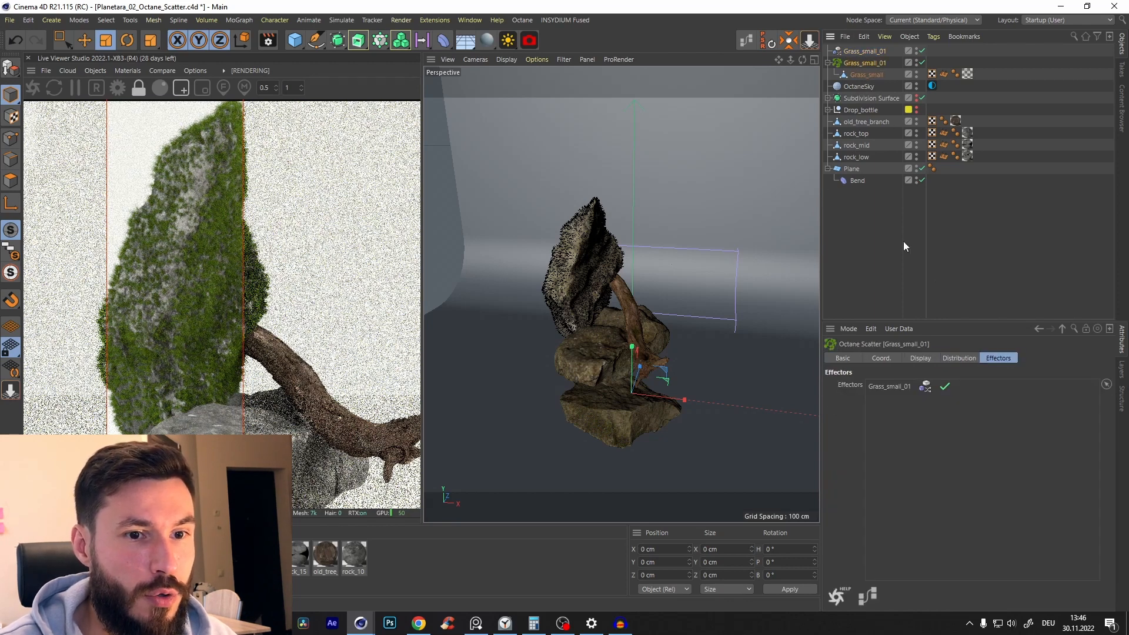
pyautogui.click(956, 358)
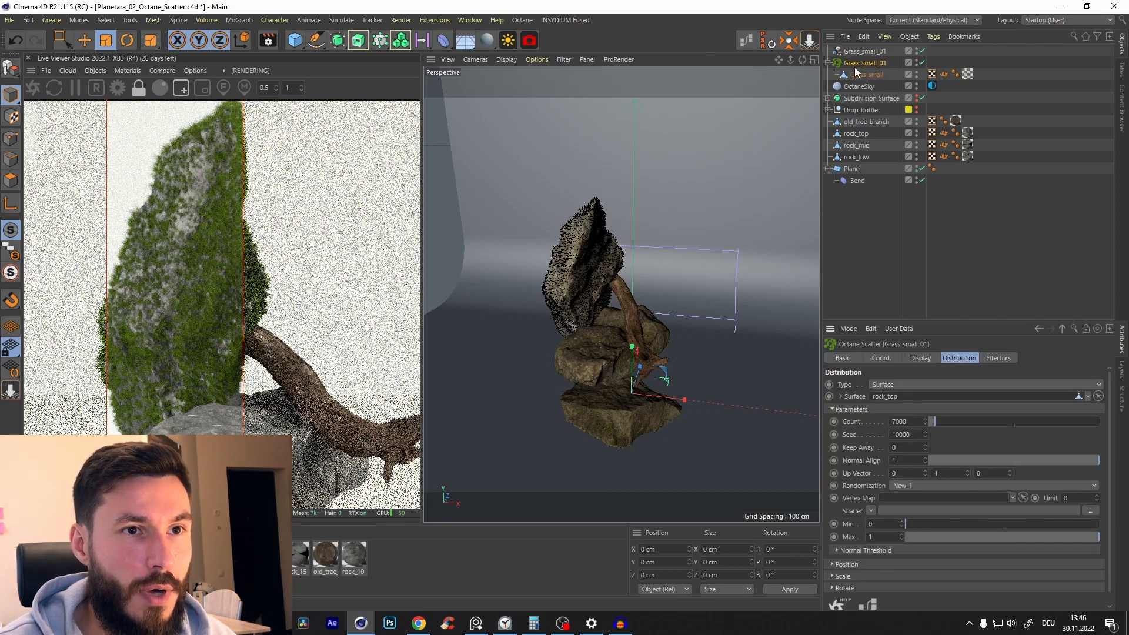
pyautogui.scroll(-1, 1012, 477)
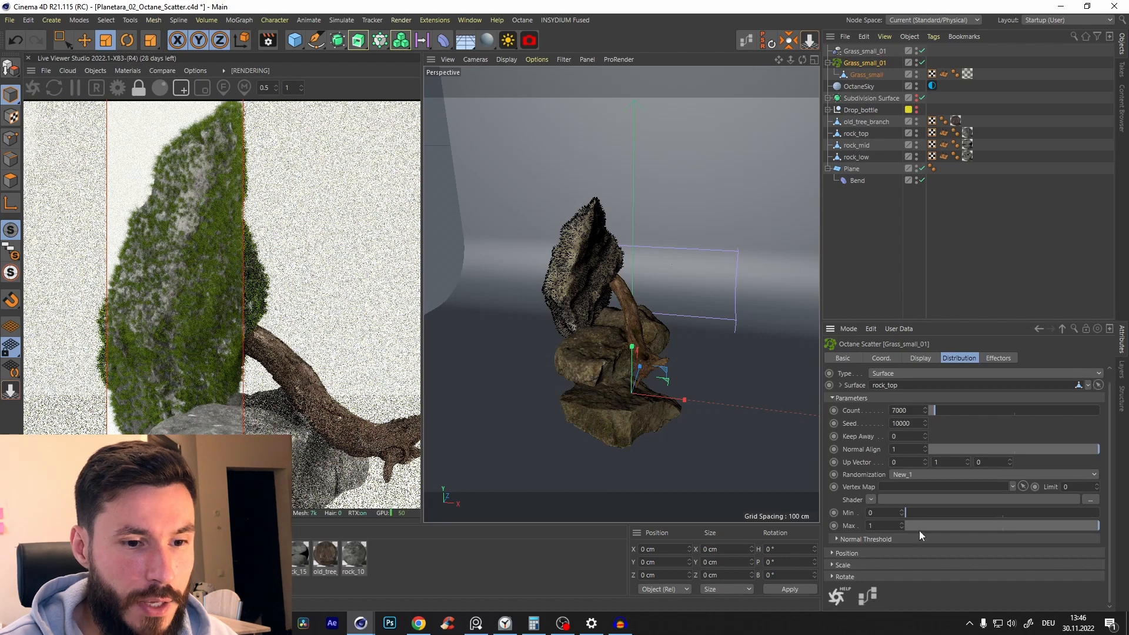
pyautogui.click(834, 566)
pyautogui.scroll(-3, 1108, 417)
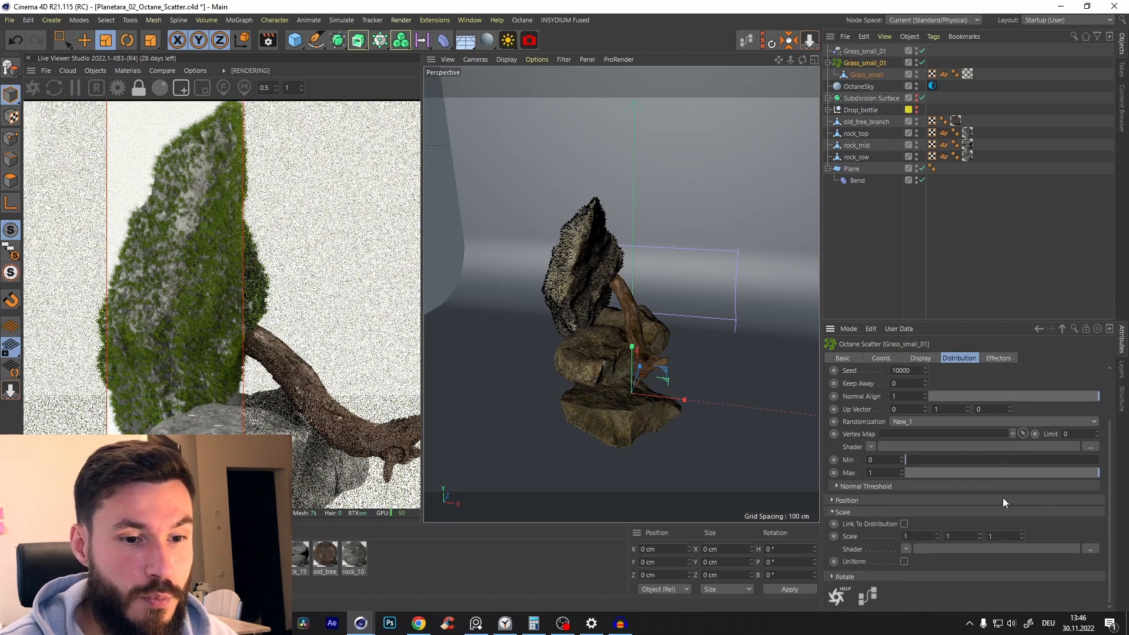
pyautogui.click(905, 549)
pyautogui.click(927, 412)
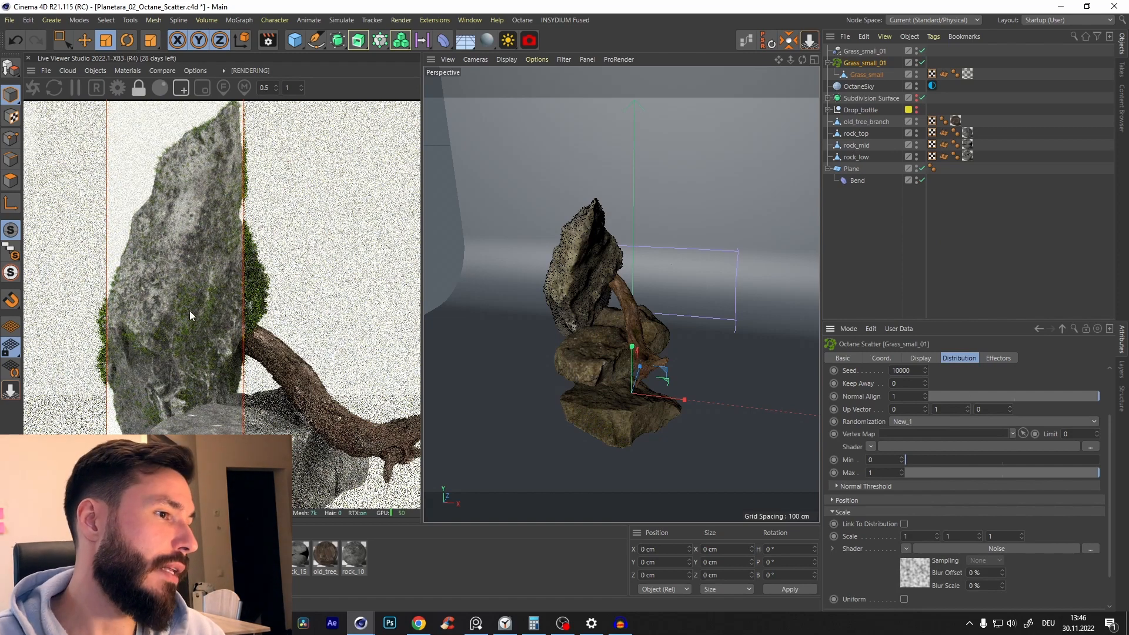
pyautogui.moveTo(81, 130); pyautogui.dragTo(282, 457)
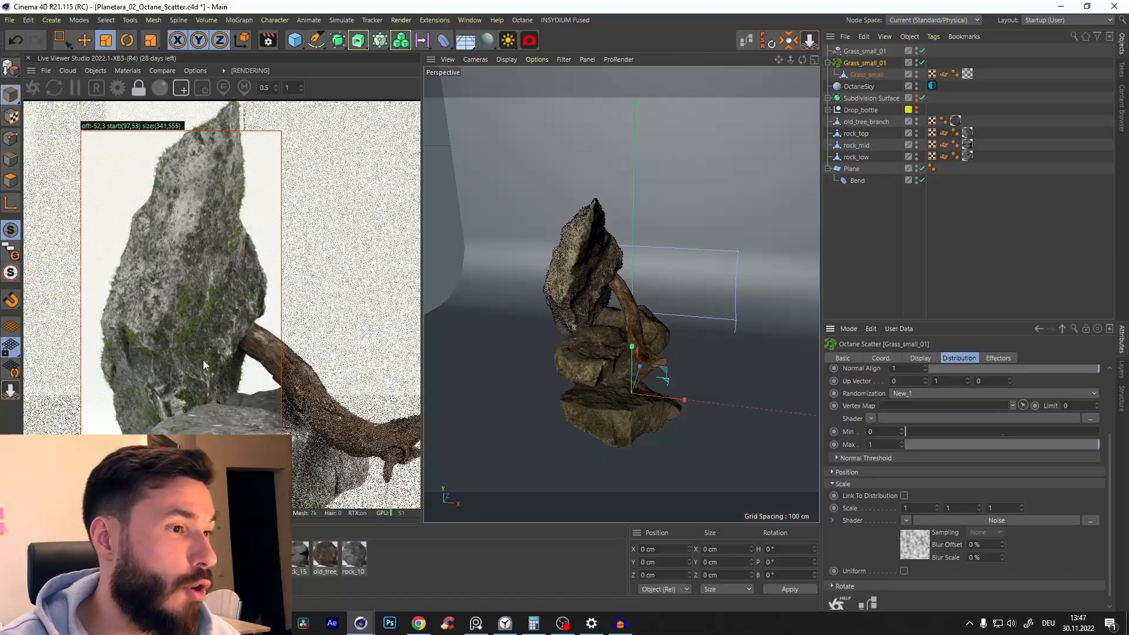
# - Open the scatter's scale Noise shader and raise its contrast to 60%
pyautogui.click(917, 543)
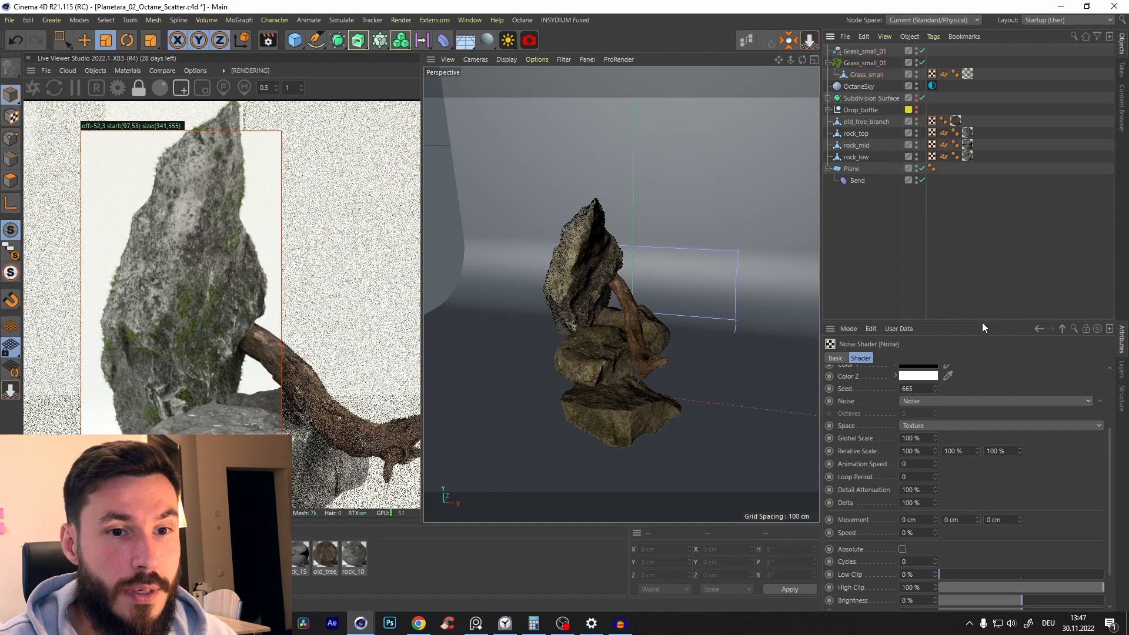
pyautogui.moveTo(982, 322); pyautogui.dragTo(1000, 227)
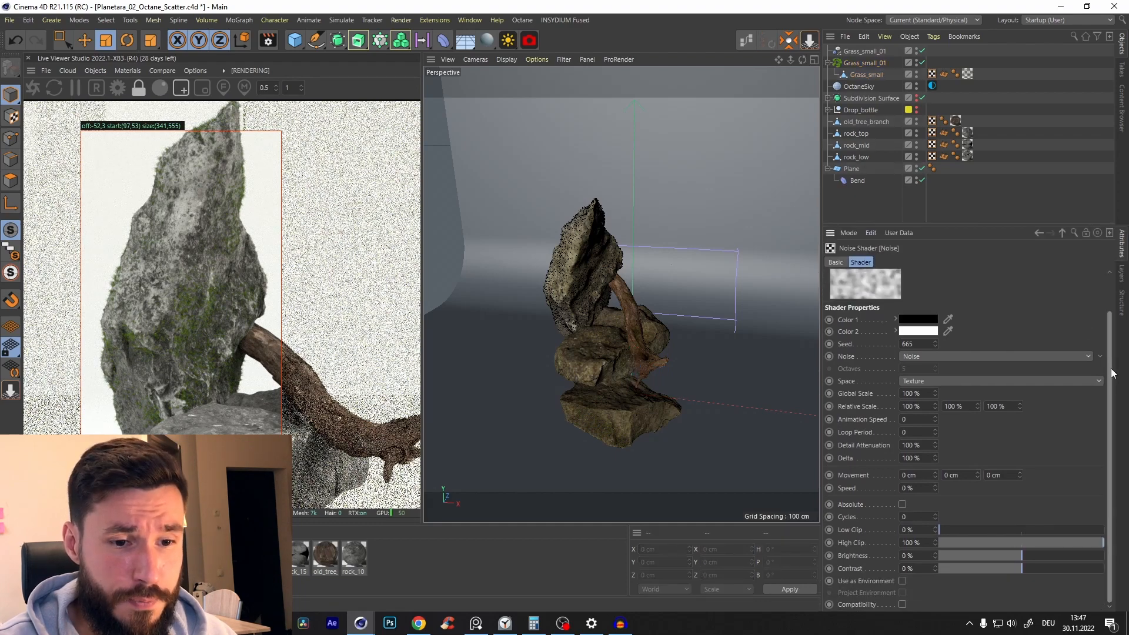
pyautogui.moveTo(1026, 570); pyautogui.dragTo(1105, 569)
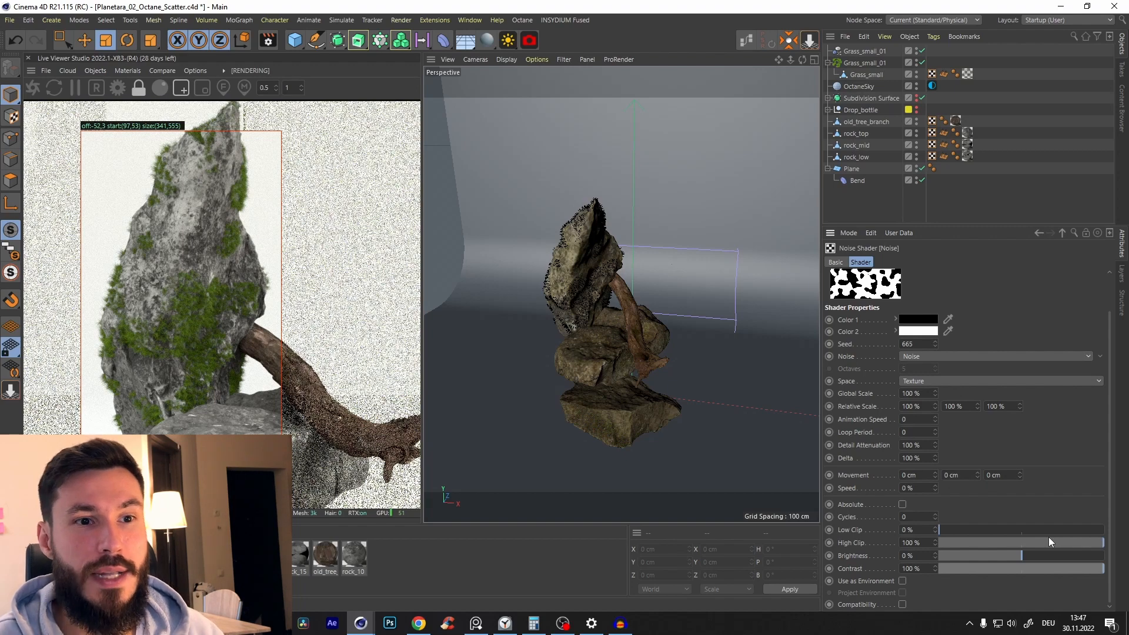
pyautogui.moveTo(1088, 565); pyautogui.dragTo(1073, 568)
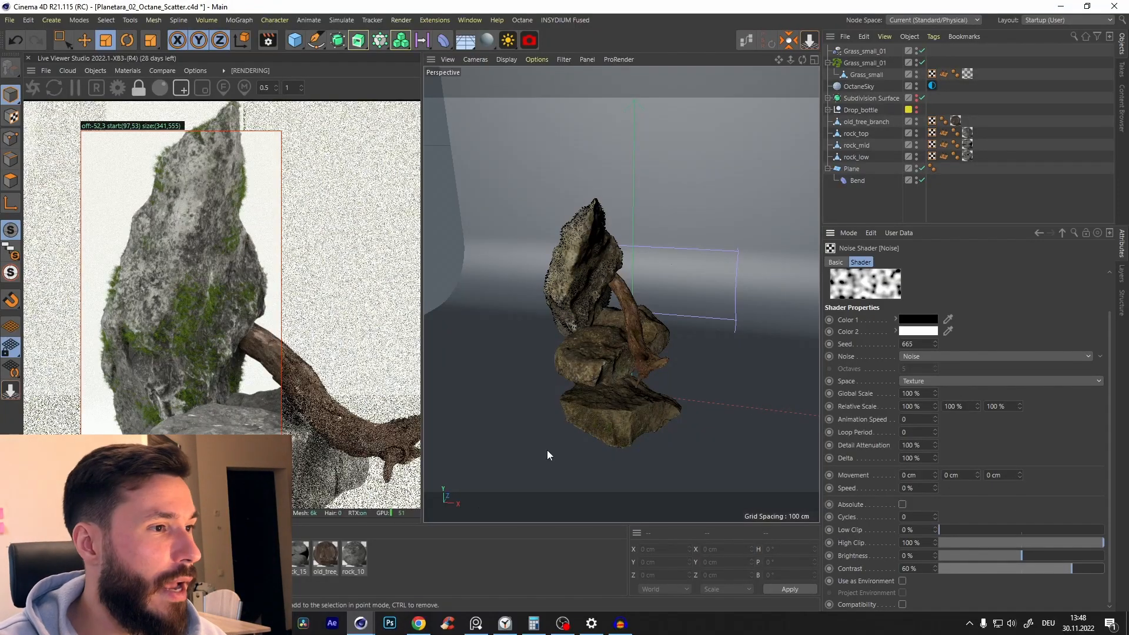
# - Try larger grass patches with a noise global scale of 400% and 1000%
pyautogui.doubleClick(914, 393)
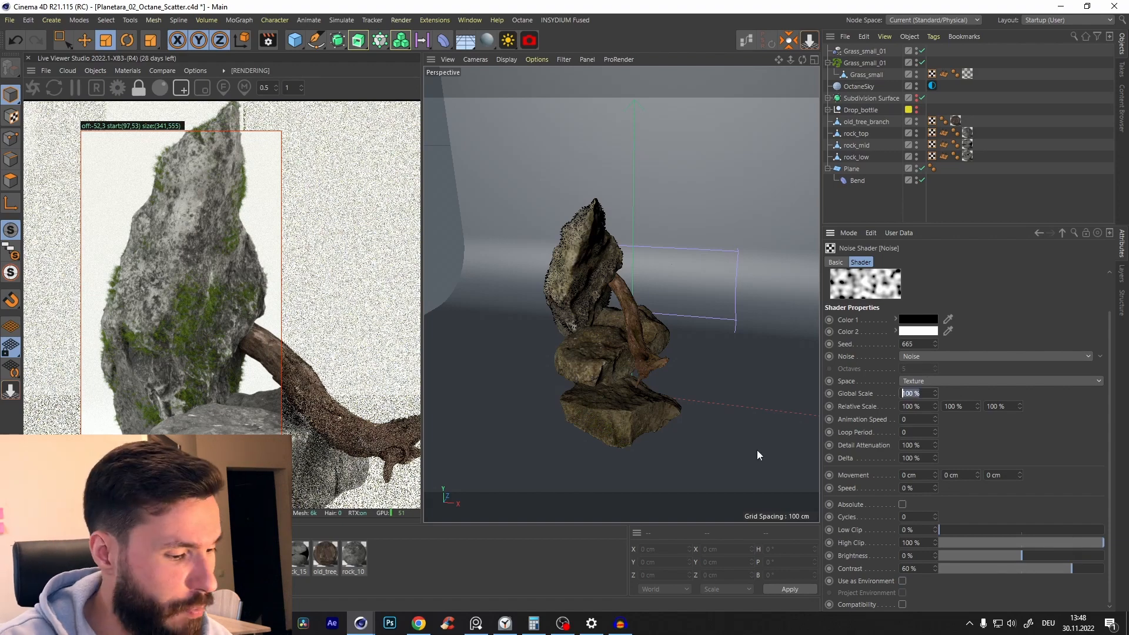
pyautogui.write('400')
pyautogui.press('Return')
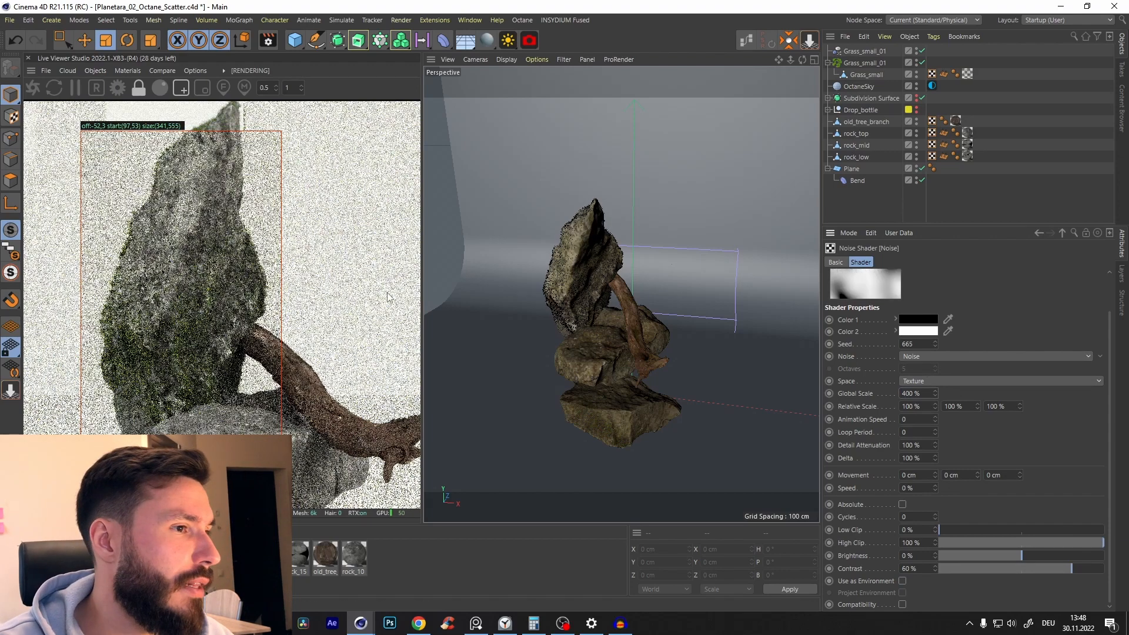
pyautogui.doubleClick(914, 393)
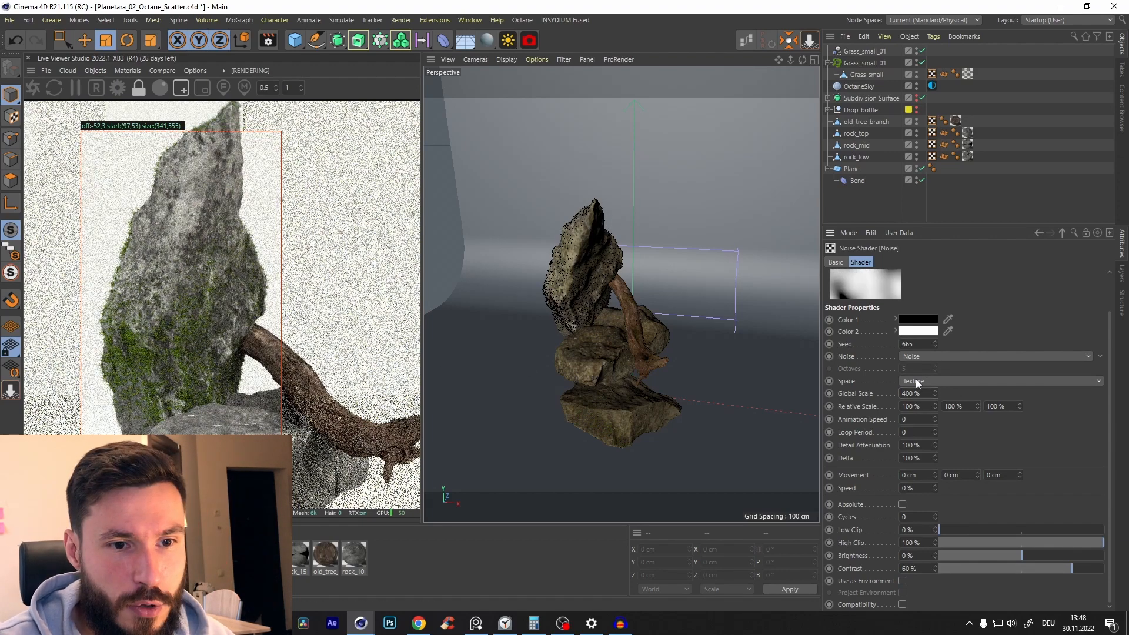
pyautogui.write('1000')
pyautogui.press('Return')
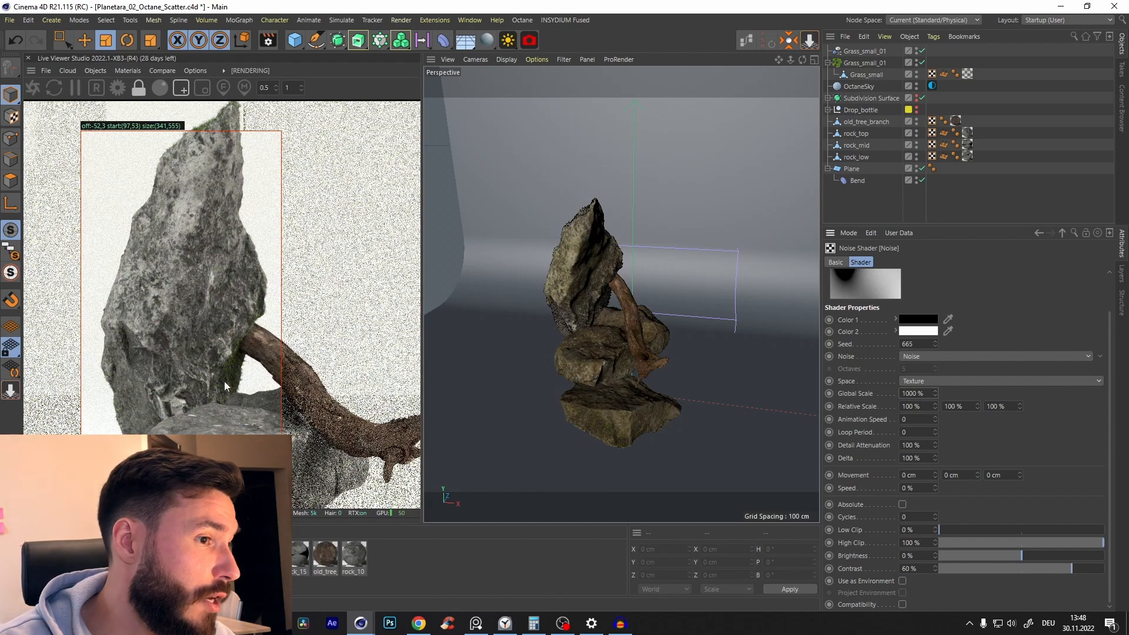
# - Step the noise seed up to 670 and set the global scale to 750%
pyautogui.click(935, 342)
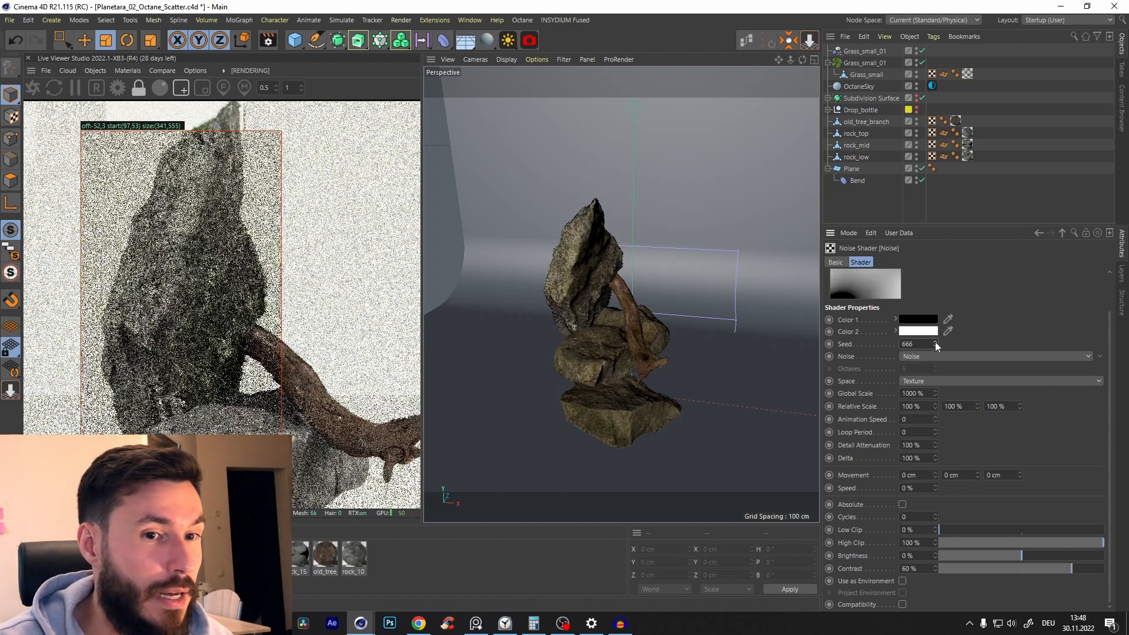
pyautogui.click(935, 341)
pyautogui.click(935, 342)
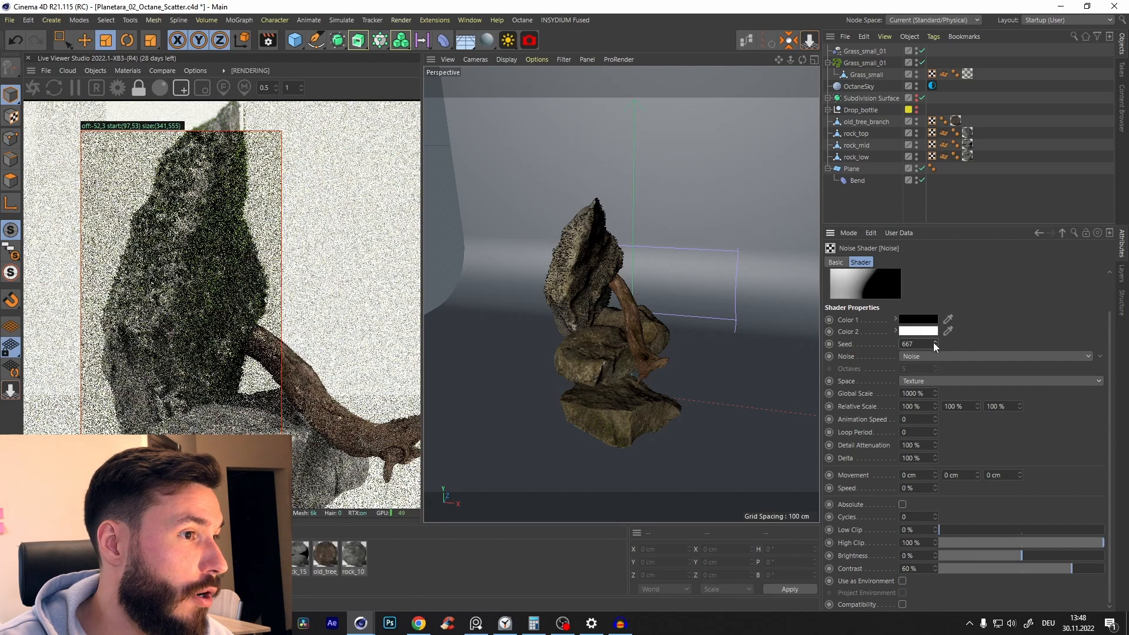
pyautogui.doubleClick(913, 394)
pyautogui.write('750')
pyautogui.press('Return')
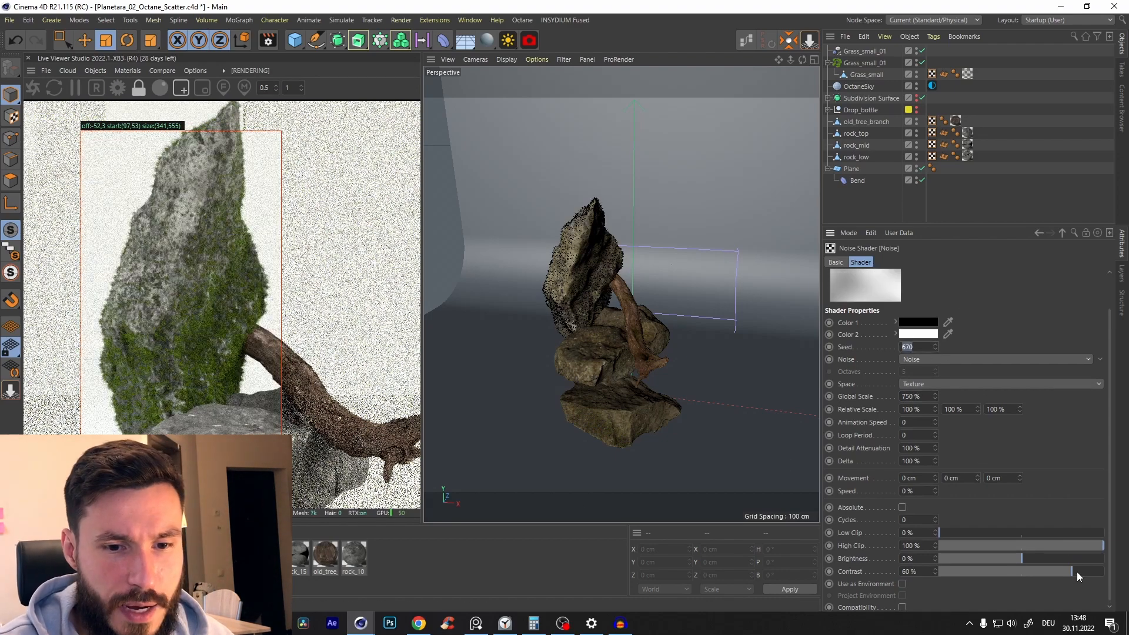
# - Refine the Noise shader with a contrast of 76%, a low clip of 11% and a global scale of 650%
pyautogui.moveTo(1077, 573); pyautogui.dragTo(1085, 576)
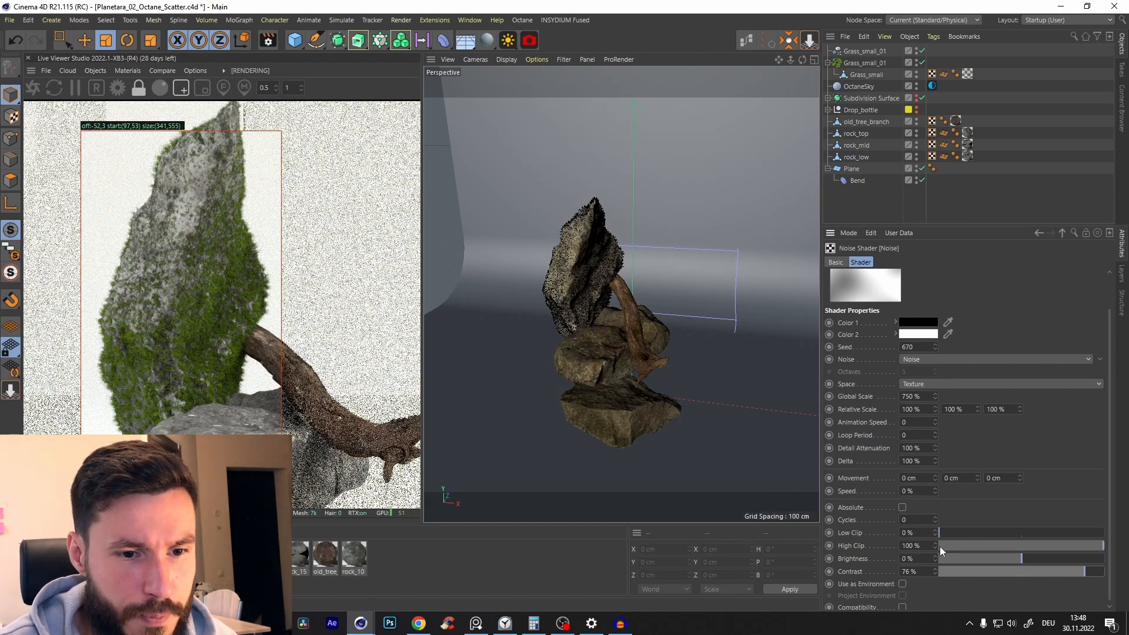
pyautogui.moveTo(940, 532); pyautogui.dragTo(957, 533)
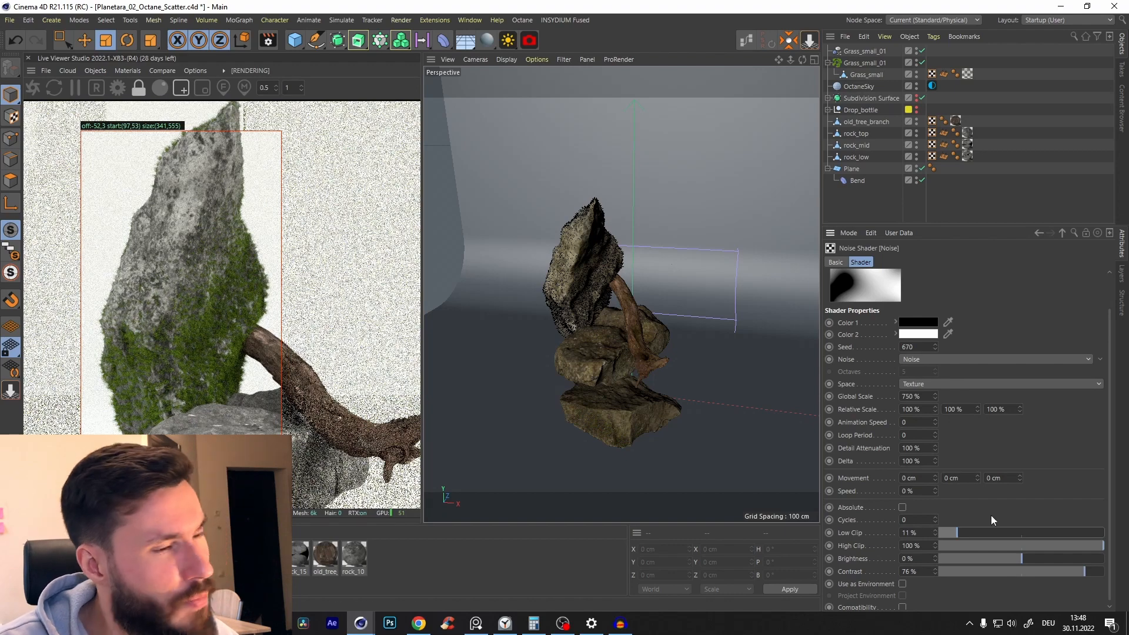
pyautogui.click(917, 396)
pyautogui.press('BackSpace')
pyautogui.press('BackSpace')
pyautogui.press('BackSpace')
pyautogui.write('650')
pyautogui.press('Return')
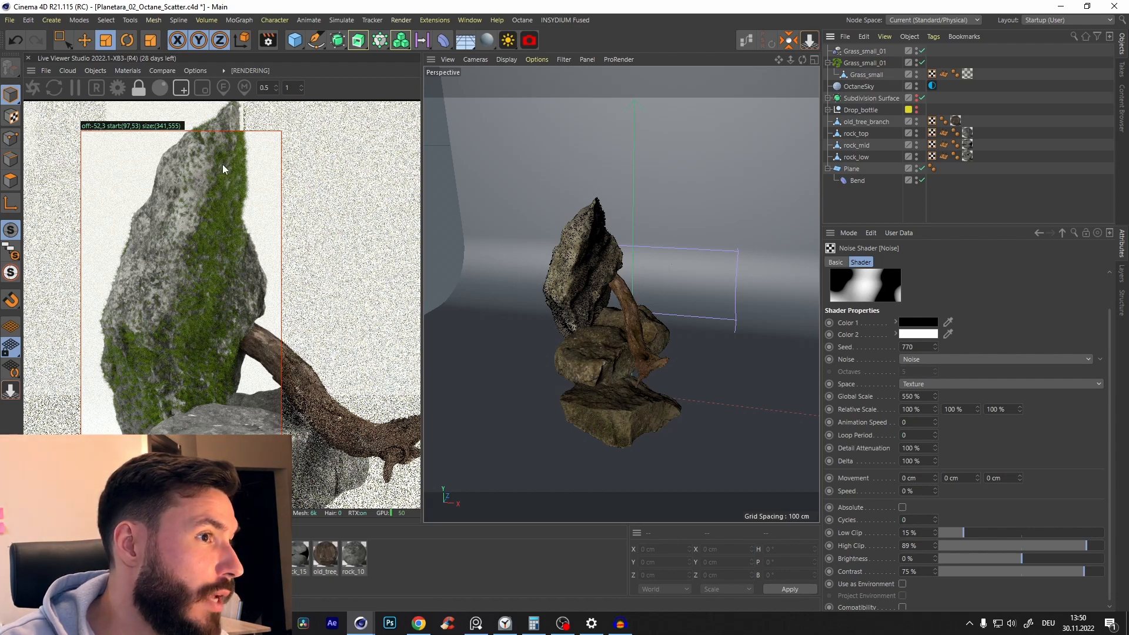
# - Switch to the open Grass.c4d project and send its plant collection to the live render
pyautogui.click(865, 63)
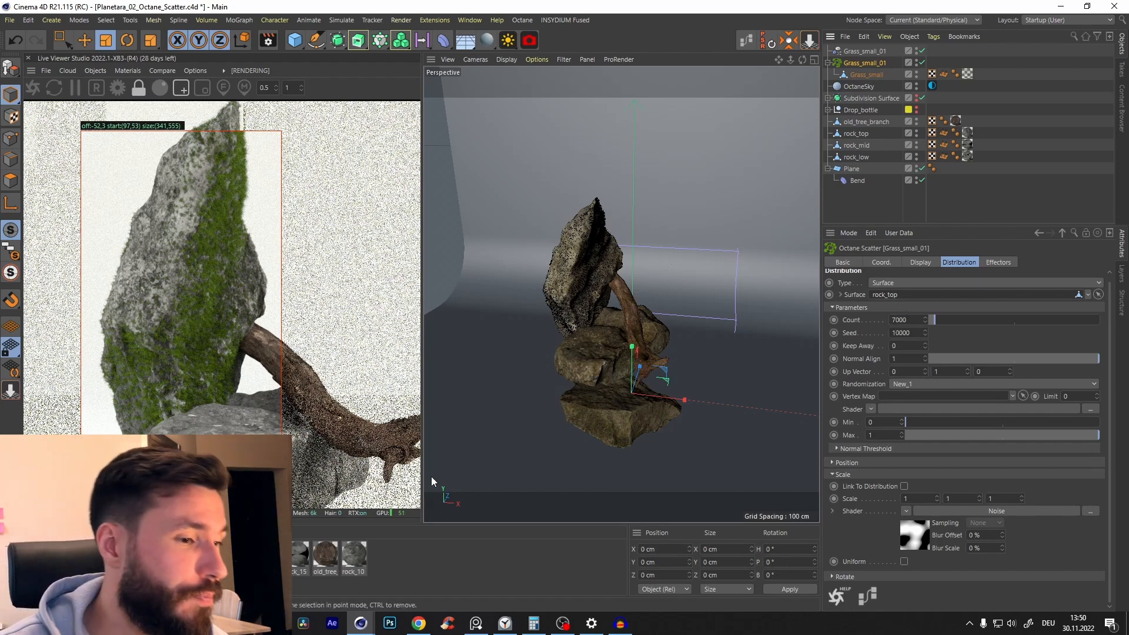
pyautogui.press('v')
pyautogui.moveTo(560, 385)
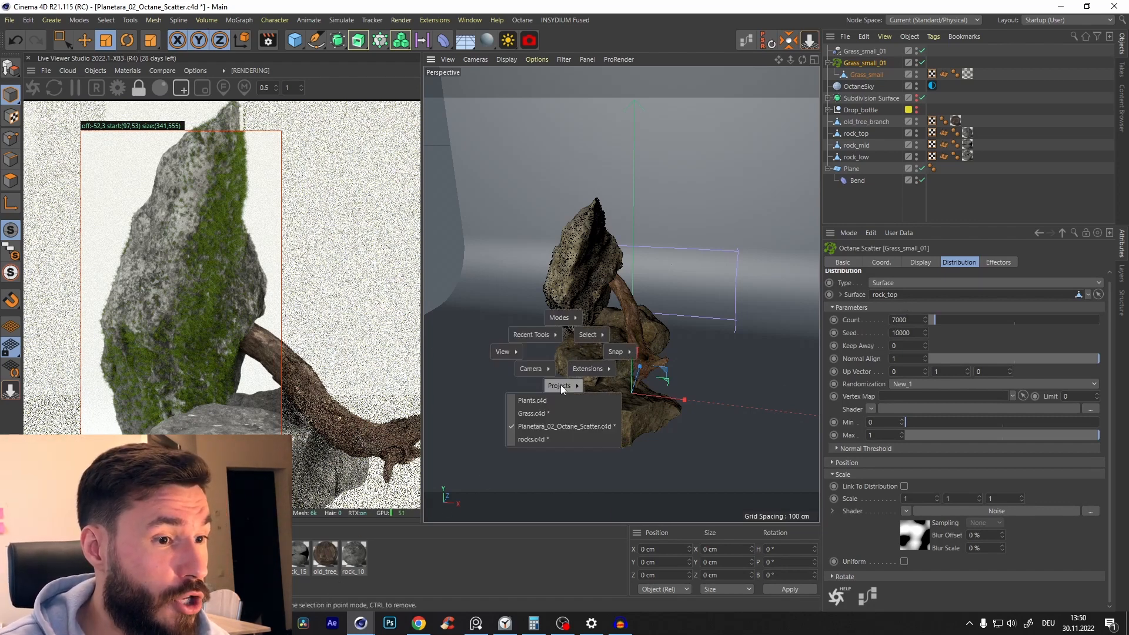
pyautogui.click(537, 416)
pyautogui.click(707, 236)
pyautogui.scroll(-8, 636, 294)
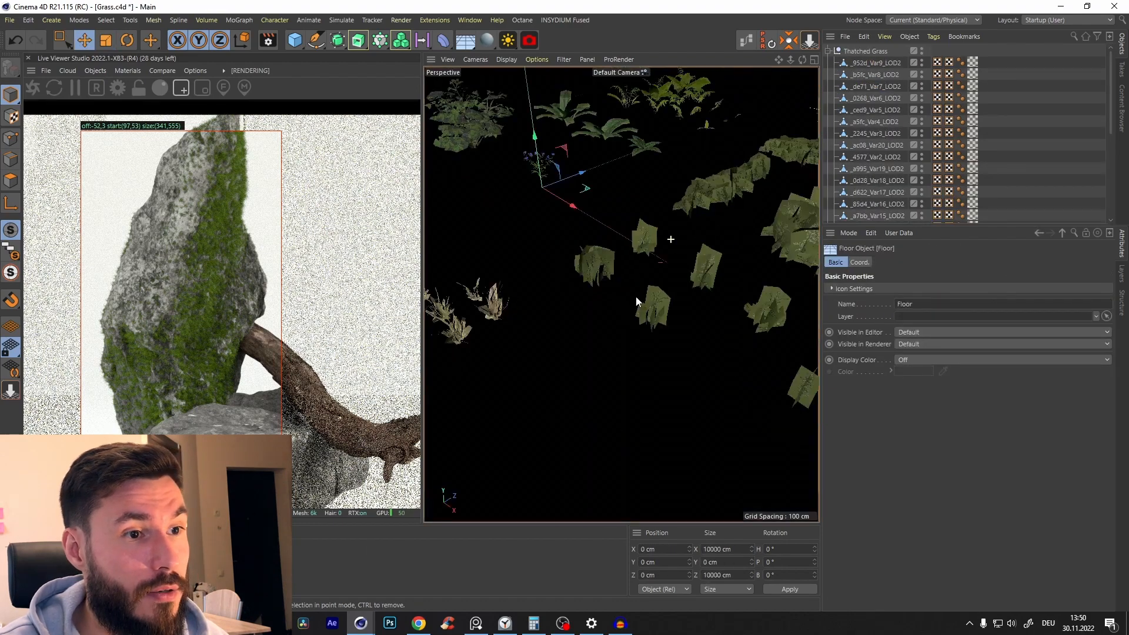
pyautogui.scroll(2, 639, 267)
pyautogui.click(29, 89)
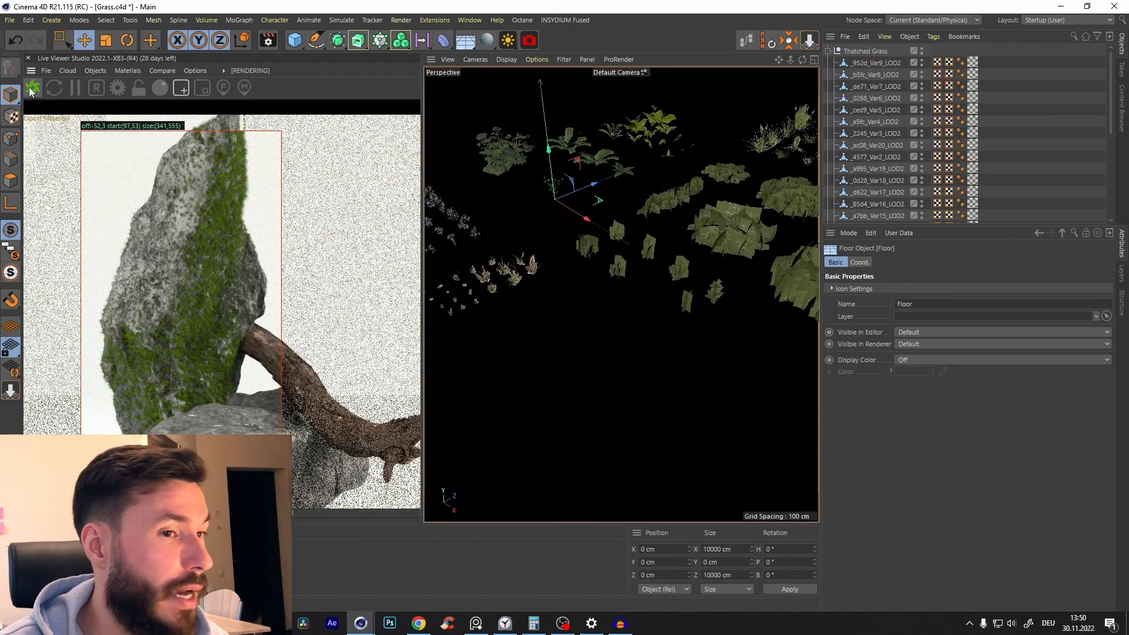
# - Copy the SM_Grass_small_clump_A2 object from Grass.c4d and paste it into Planetara_02_Octane_Scatter.c4d
pyautogui.scroll(10, 661, 260)
pyautogui.scroll(6, 711, 278)
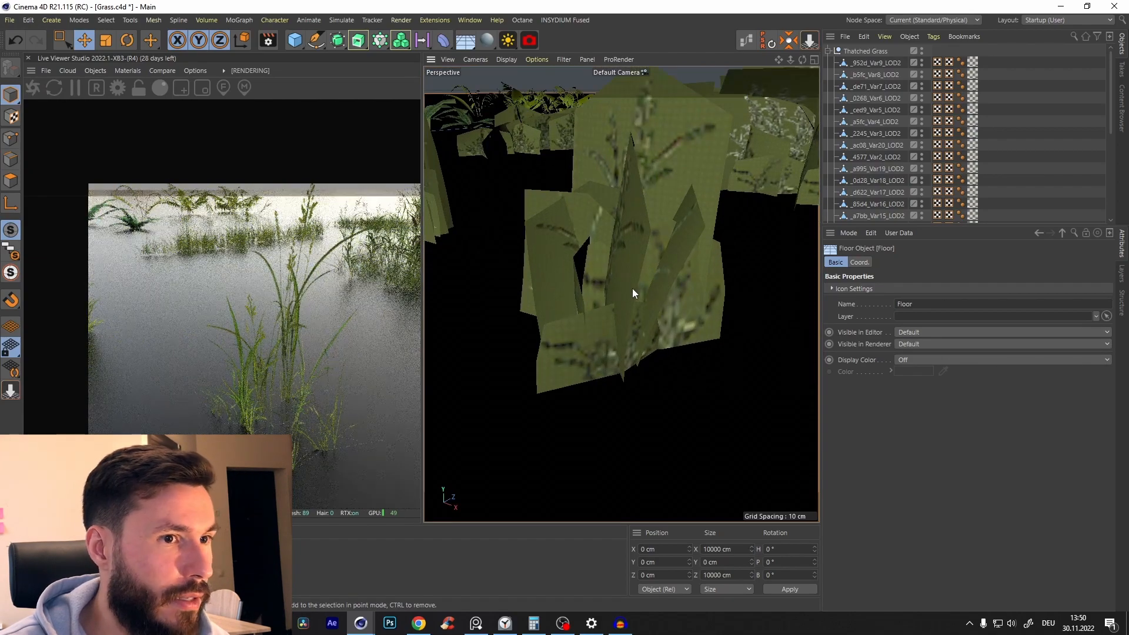
pyautogui.click(624, 271)
pyautogui.scroll(2, 563, 266)
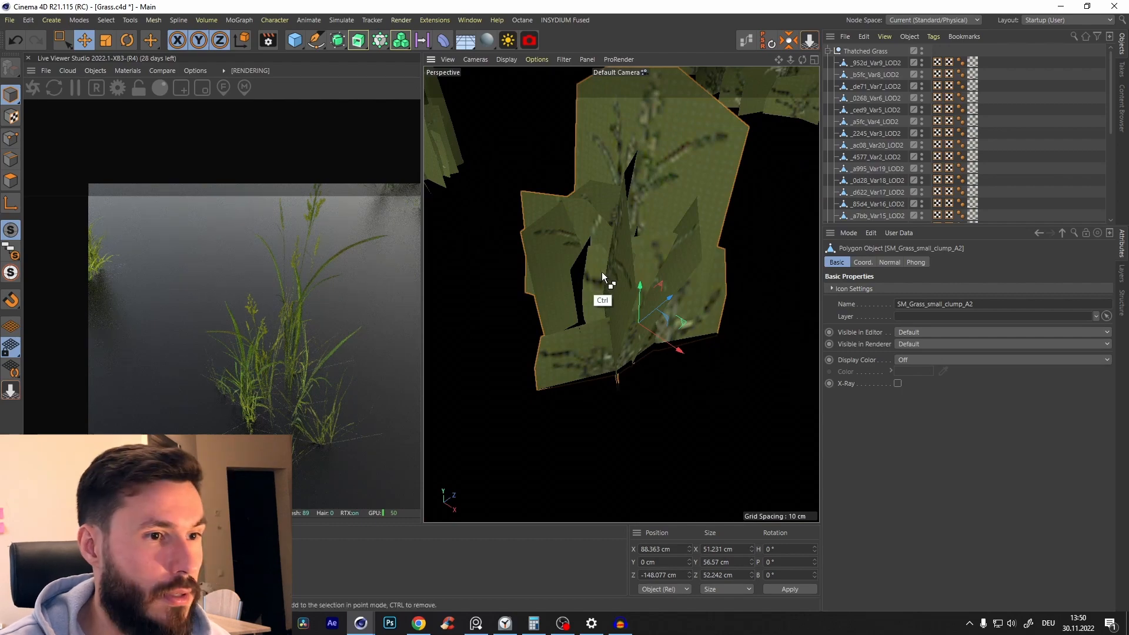
pyautogui.hotkey('ctrl', 'c')
pyautogui.press('v')
pyautogui.moveTo(605, 328)
pyautogui.click(581, 364)
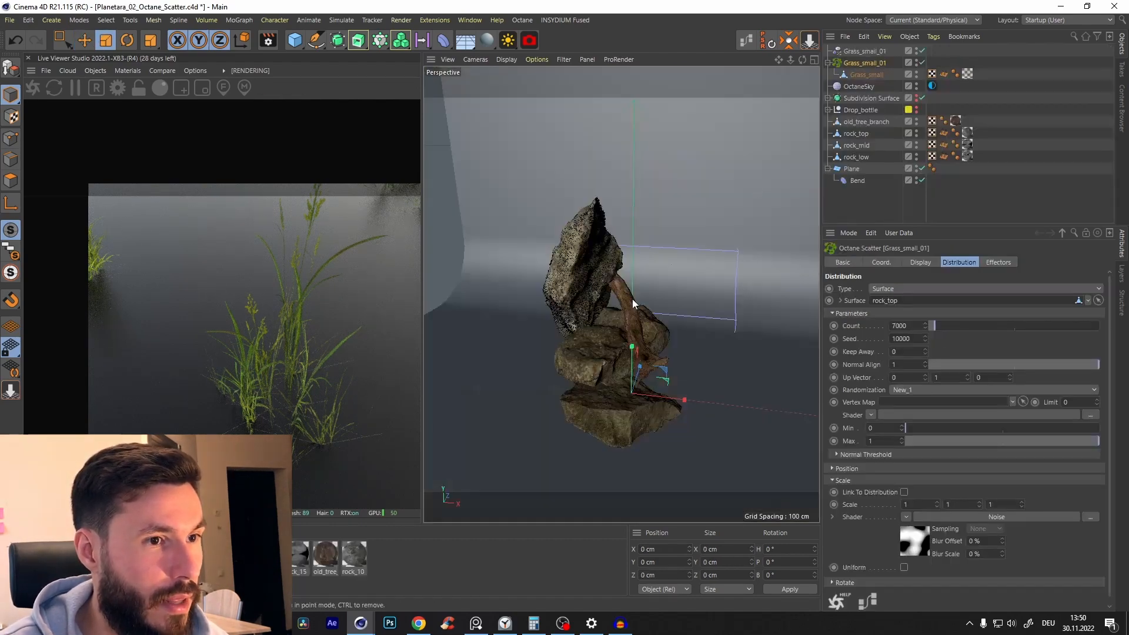
pyautogui.hotkey('ctrl', 'v')
# - Move the pasted grass clump along X to about 248 cm and scale it down uniformly to about 10 cm high
pyautogui.scroll(-6, 677, 341)
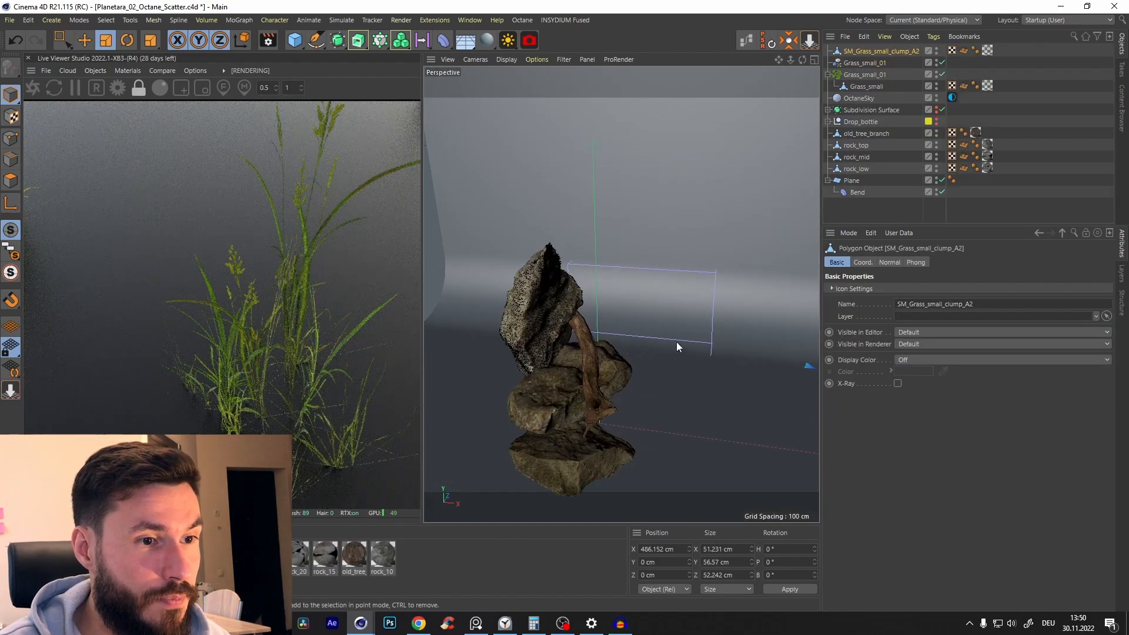
pyautogui.scroll(2, 661, 334)
pyautogui.press('e')
pyautogui.moveTo(800, 406); pyautogui.dragTo(612, 429)
pyautogui.press('t')
pyautogui.moveTo(502, 515); pyautogui.dragTo(506, 513)
pyautogui.scroll(5, 700, 362)
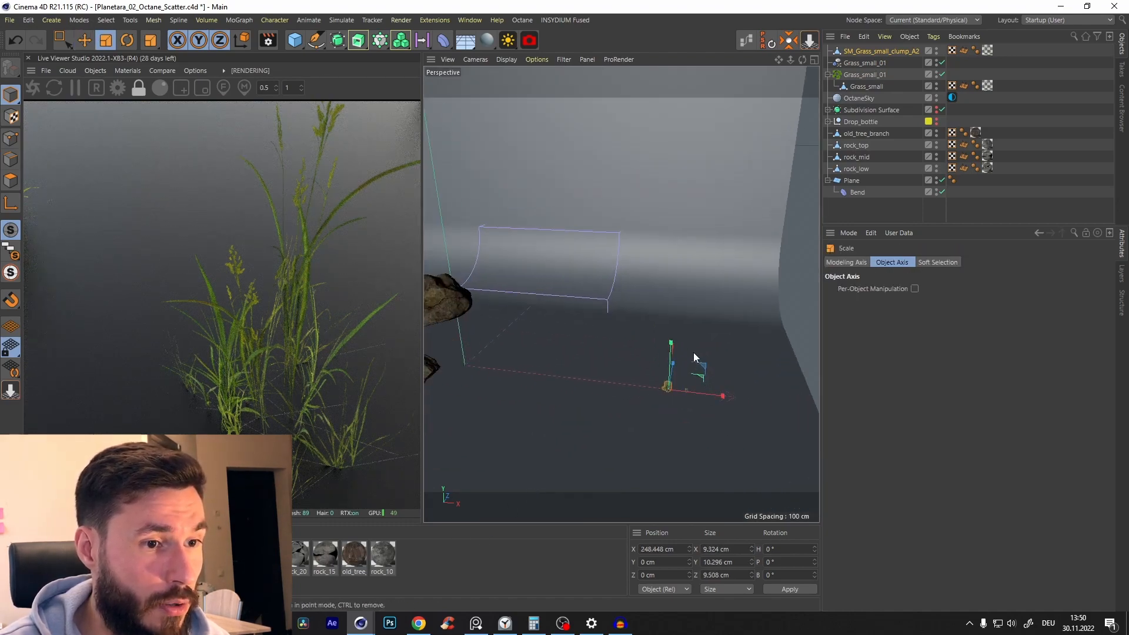
pyautogui.press('e')
# - Rename the SM_Grass_small_clump_A2 object as grass_02
pyautogui.doubleClick(870, 51)
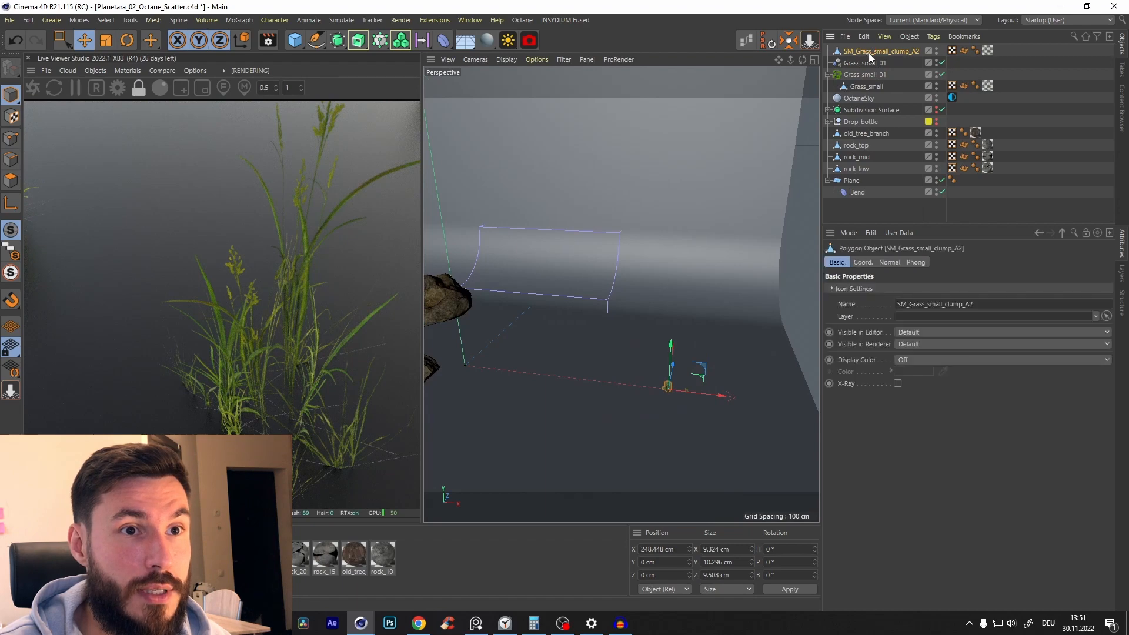
pyautogui.write('grass_02')
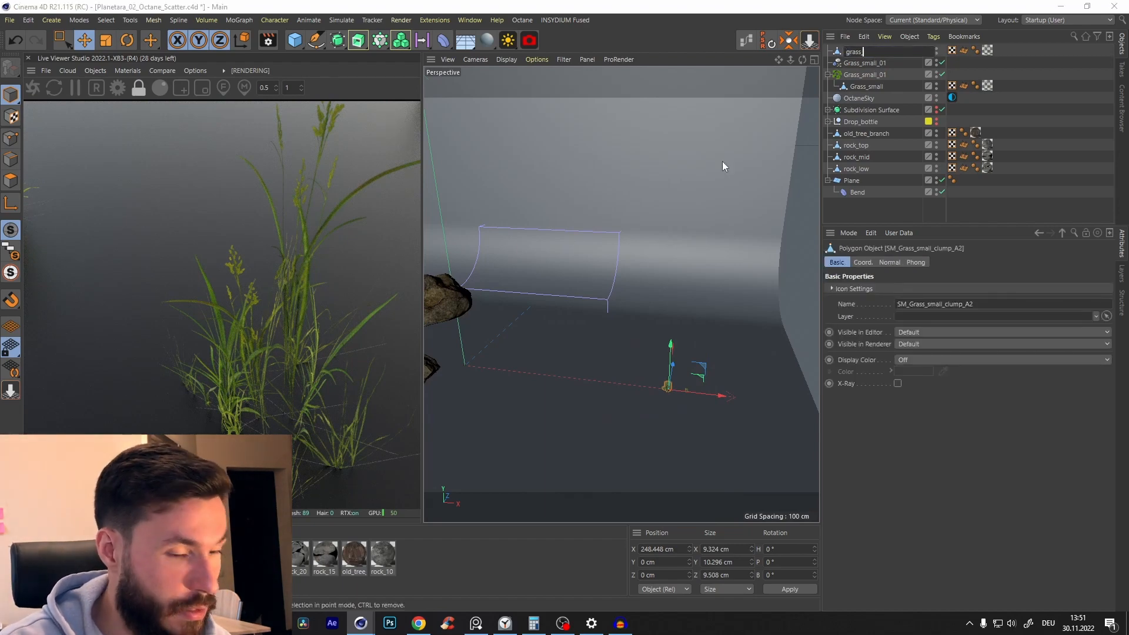
pyautogui.press('Return')
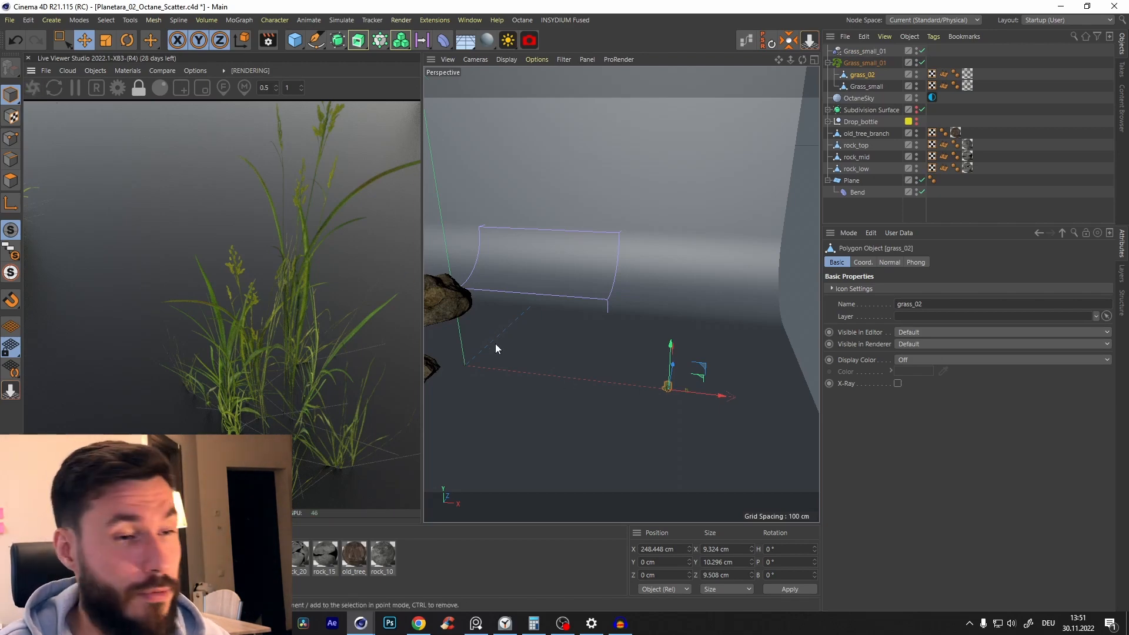
# - Save the scene and scale the grass_02 clump down uniformly to about 8 cm high
pyautogui.hotkey('ctrl', 's')
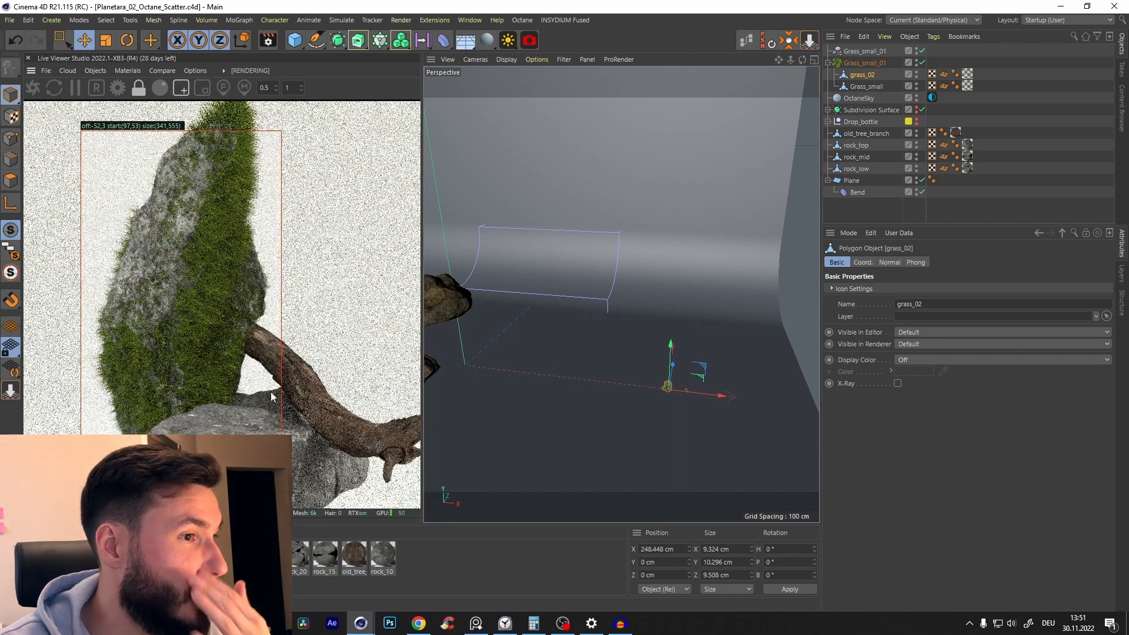
pyautogui.press('t')
pyautogui.moveTo(736, 291); pyautogui.dragTo(679, 352)
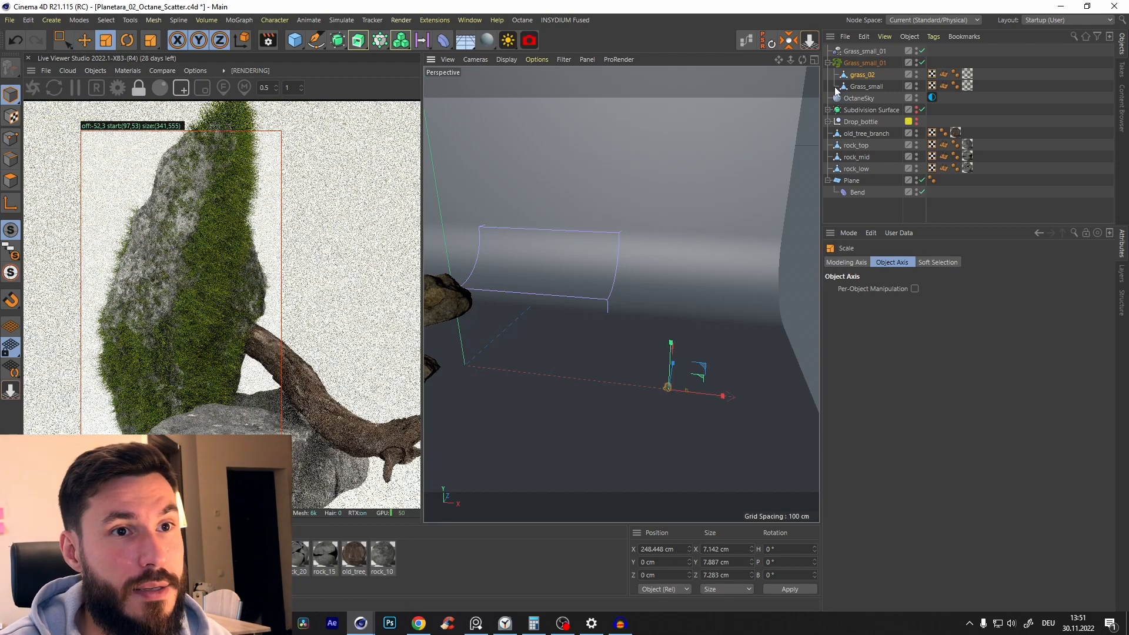
# - Create an Octane Scatter object named Grass_02 and move the grass_02 clump out of the Grass_small_01 scatter into it
pyautogui.moveTo(862, 78); pyautogui.dragTo(863, 59)
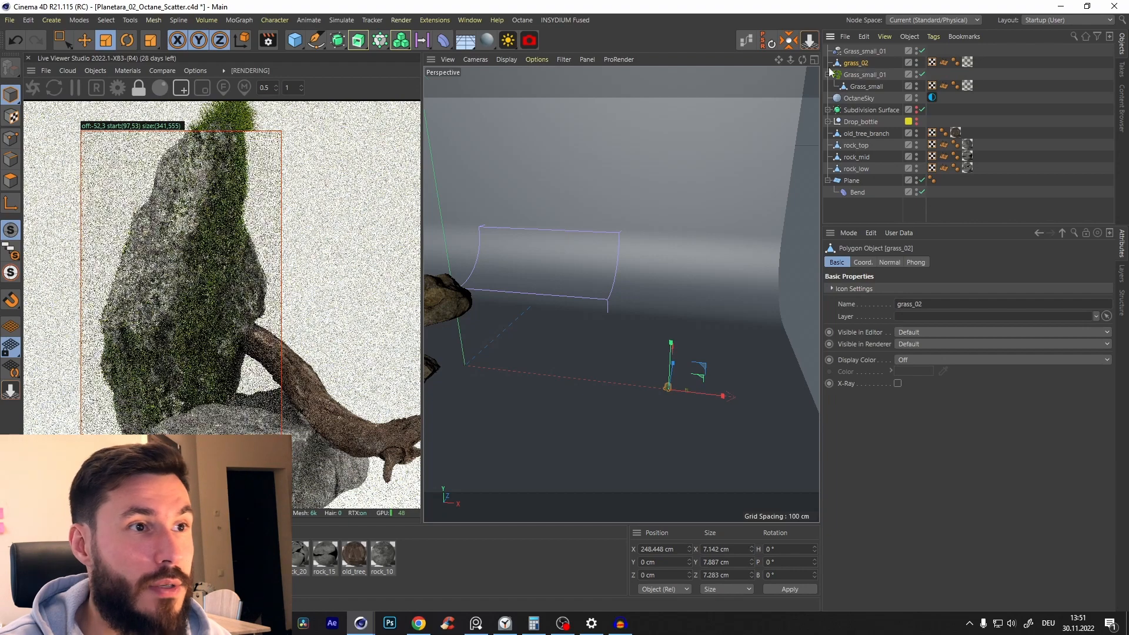
pyautogui.click(96, 71)
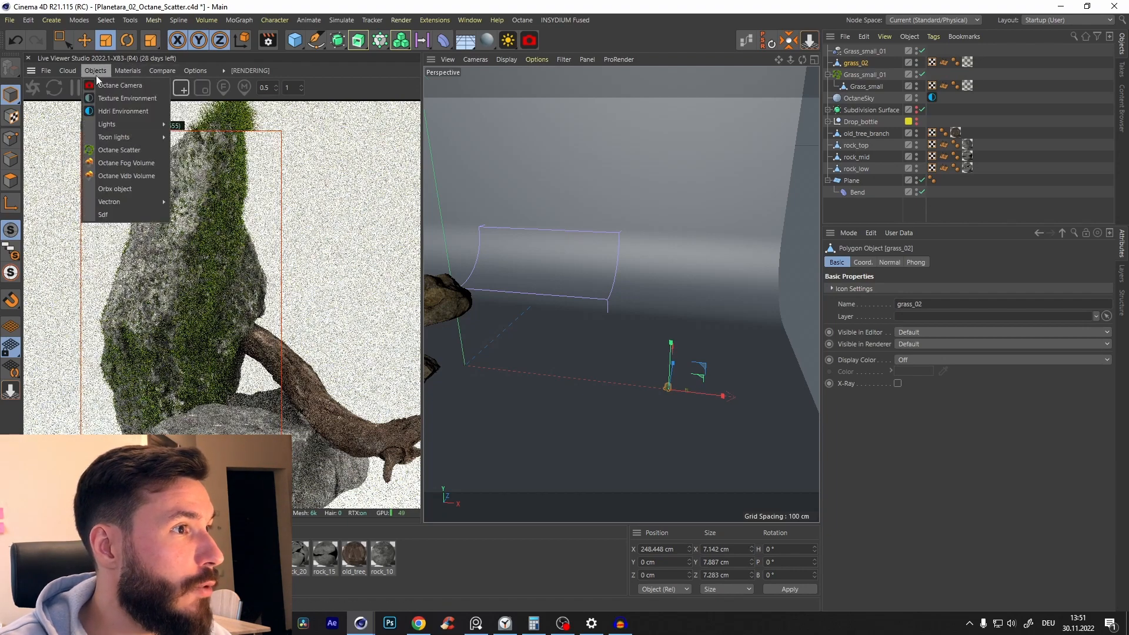
pyautogui.click(115, 152)
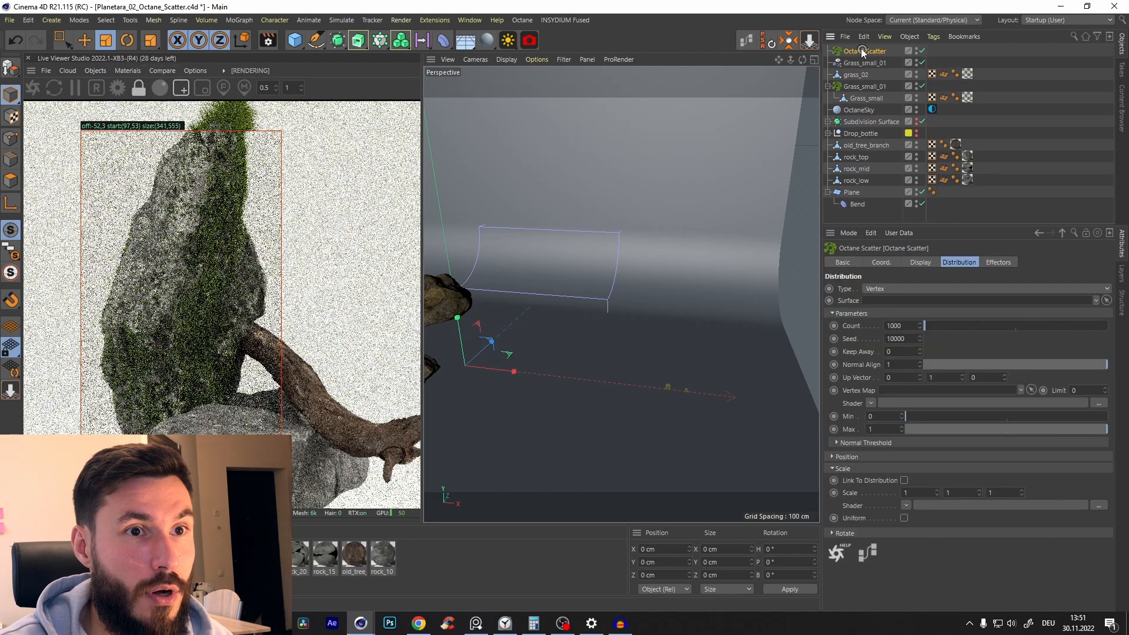
pyautogui.doubleClick(864, 50)
pyautogui.write('Grass_02')
pyautogui.press('Return')
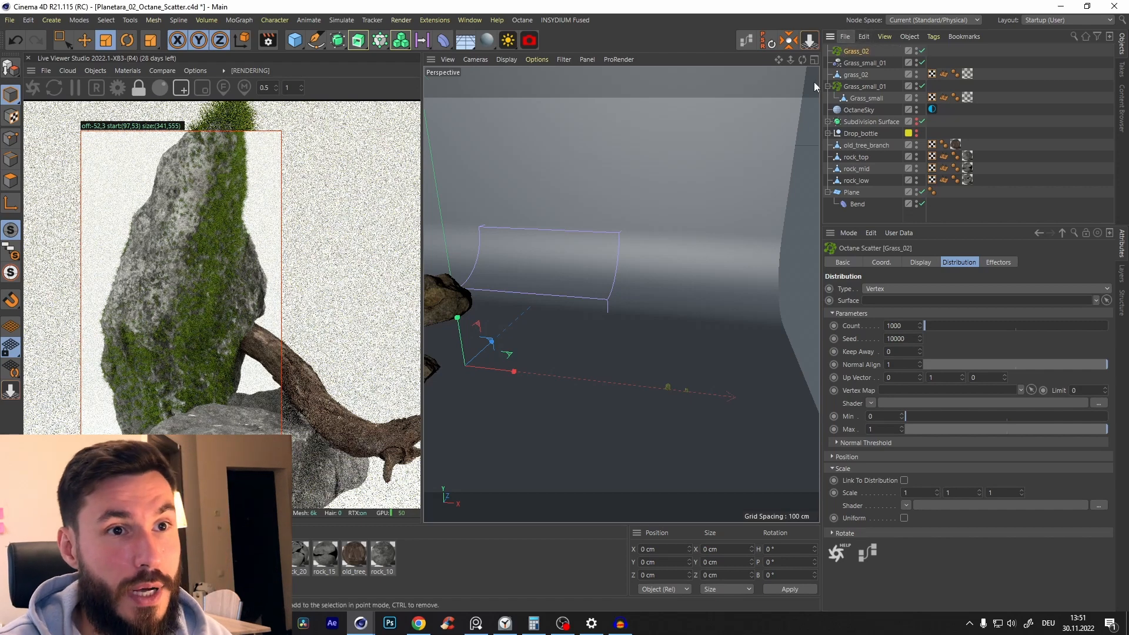
pyautogui.click(863, 65)
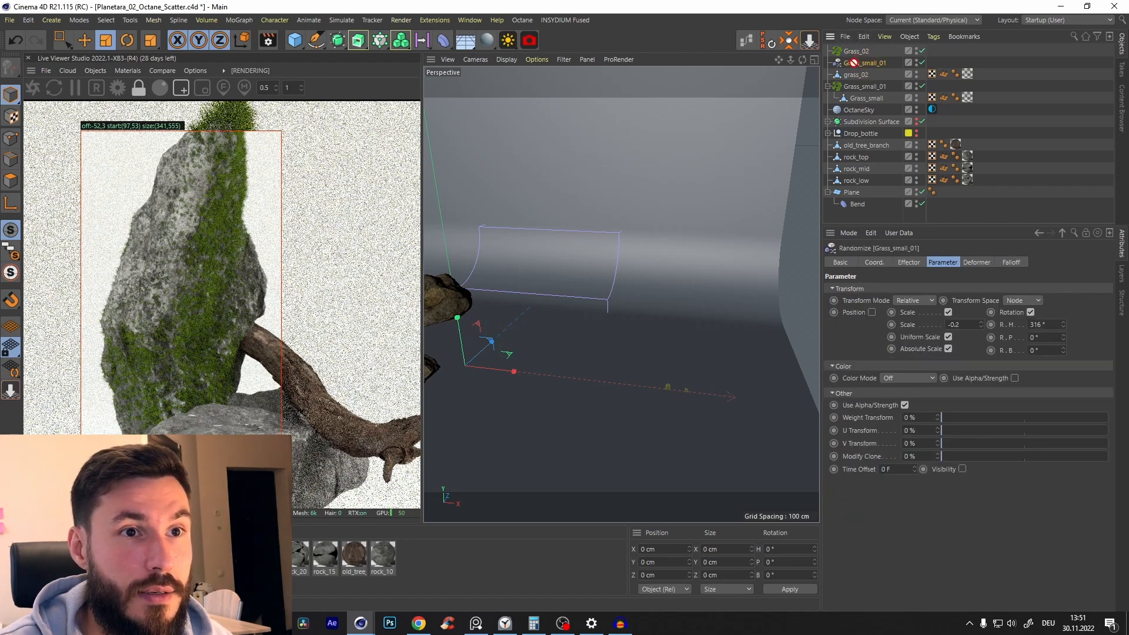
pyautogui.moveTo(860, 56); pyautogui.dragTo(860, 53)
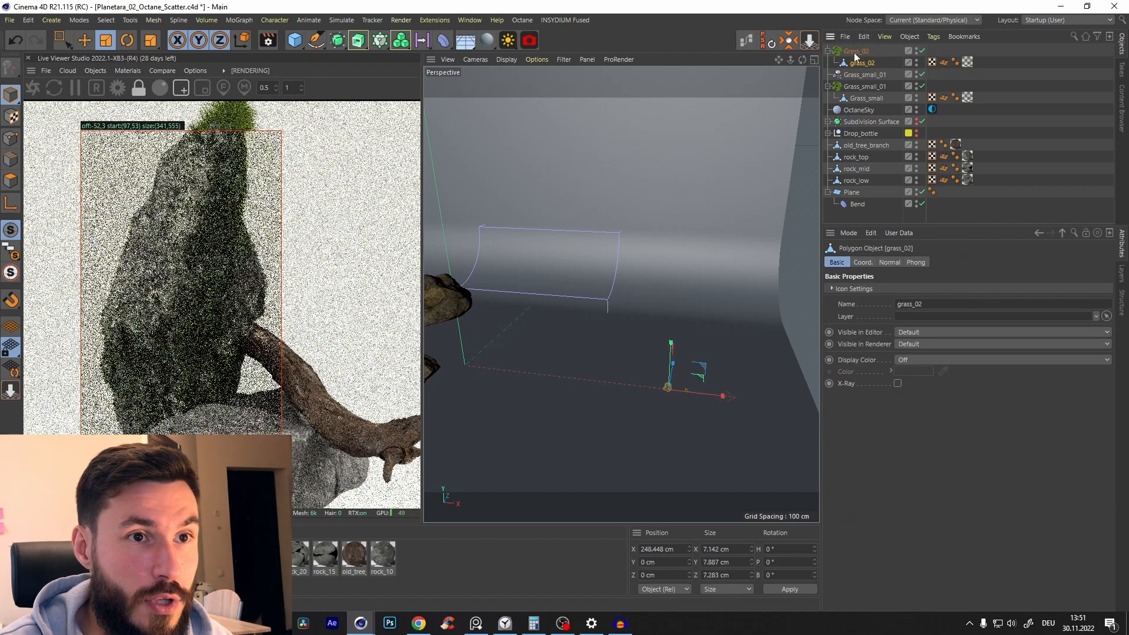
# - Copy the Noise shader from the Grass_small_01 scatter's scale settings and paste it into the Grass_02 scatter's scale shader
pyautogui.click(864, 86)
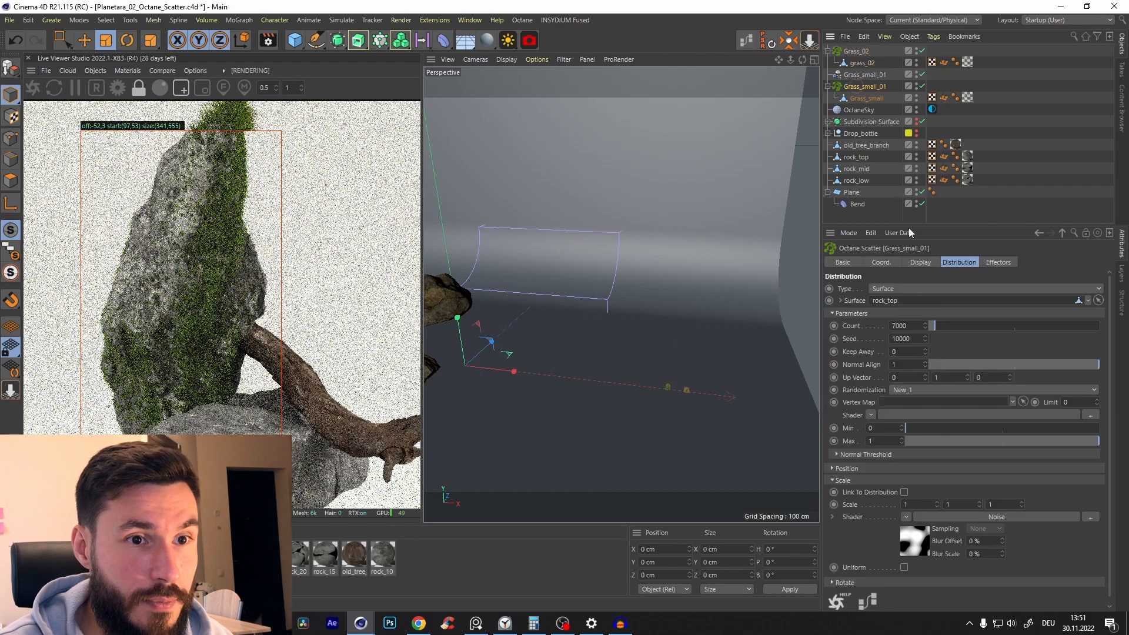
pyautogui.click(906, 517)
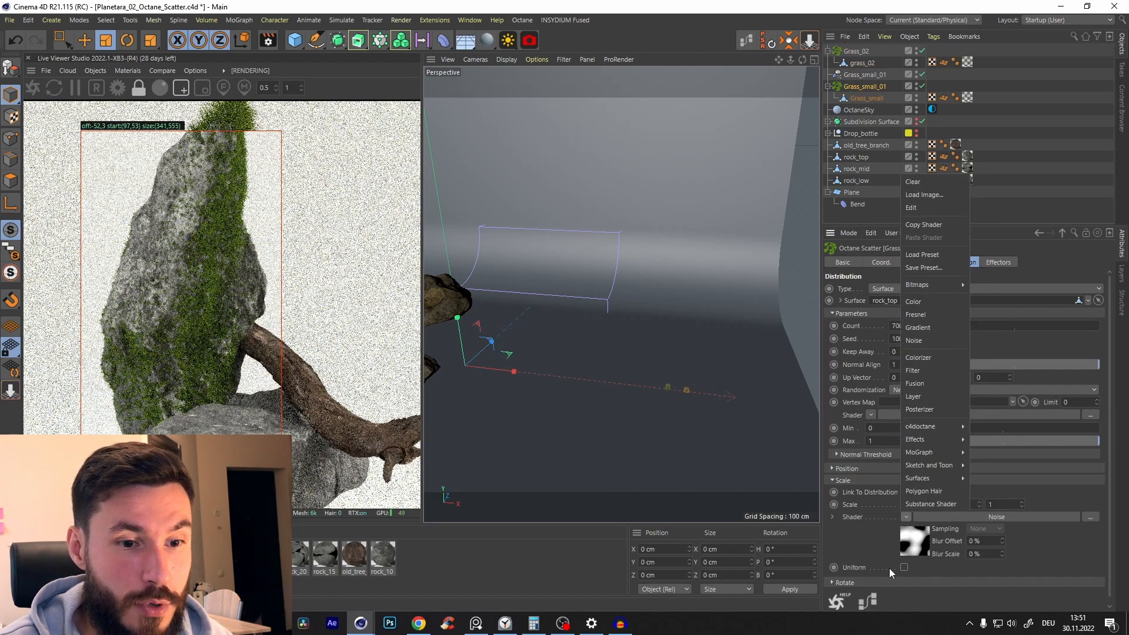
pyautogui.click(933, 225)
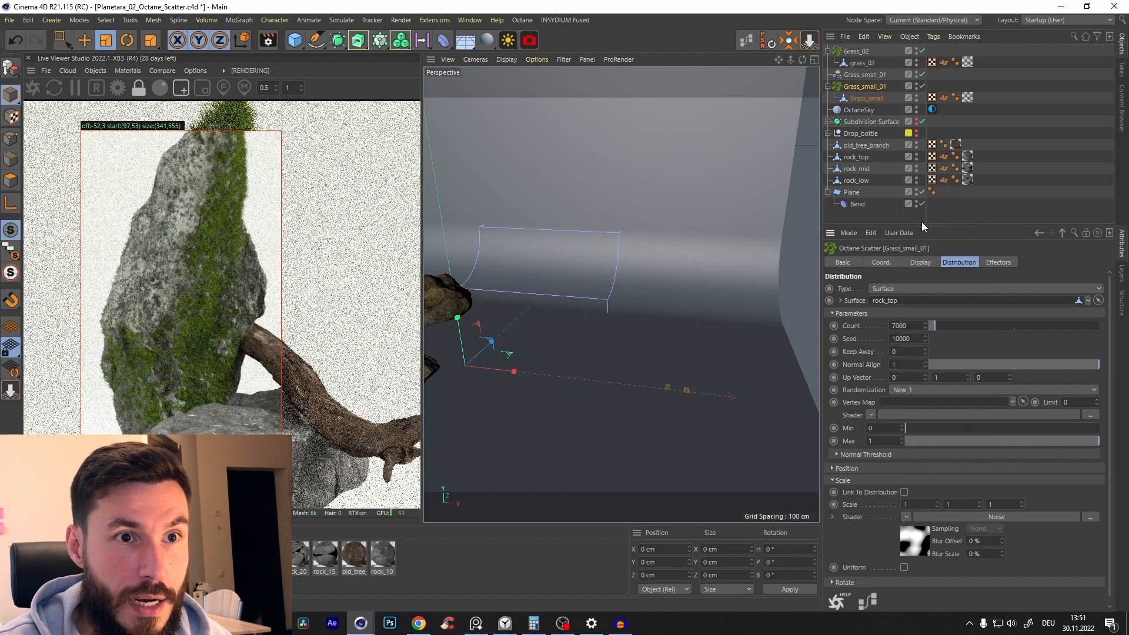
pyautogui.click(858, 52)
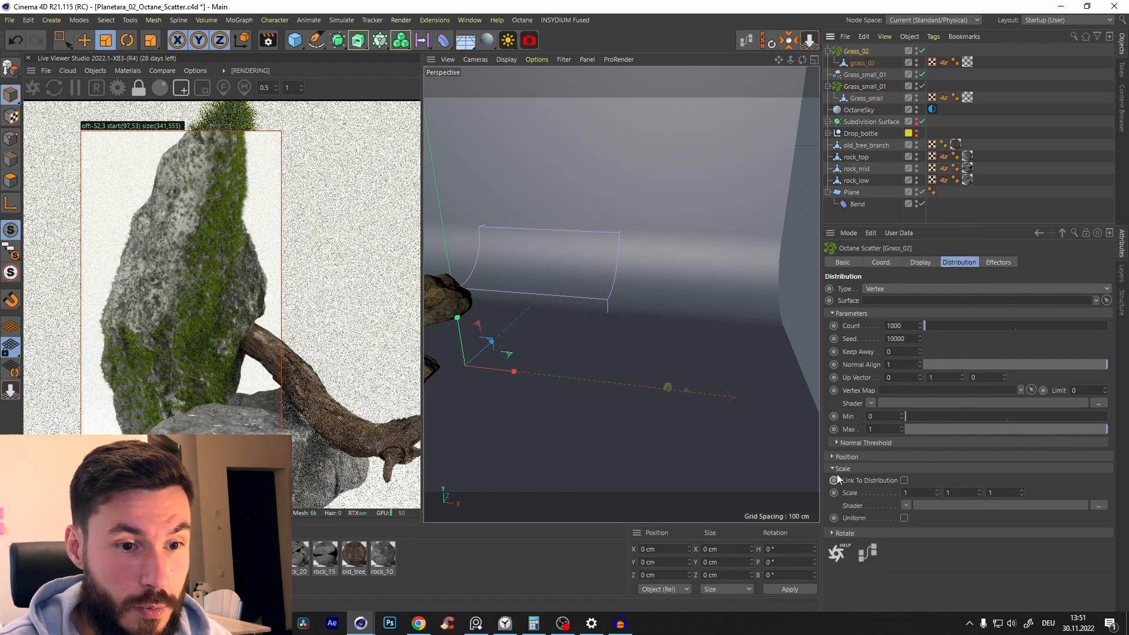
pyautogui.click(906, 505)
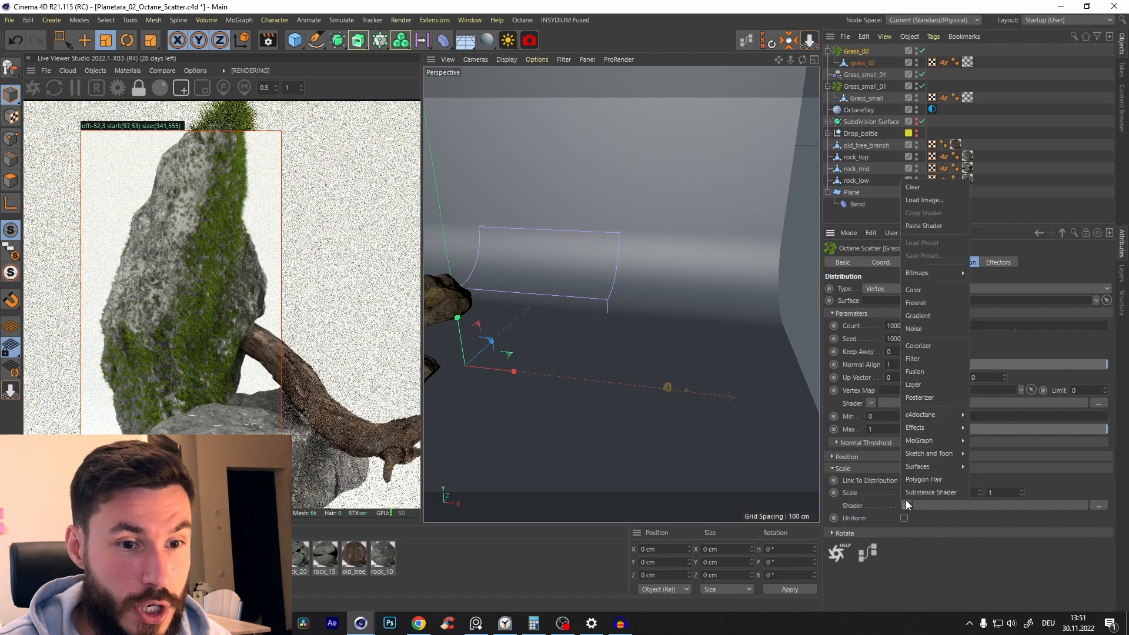
pyautogui.click(922, 227)
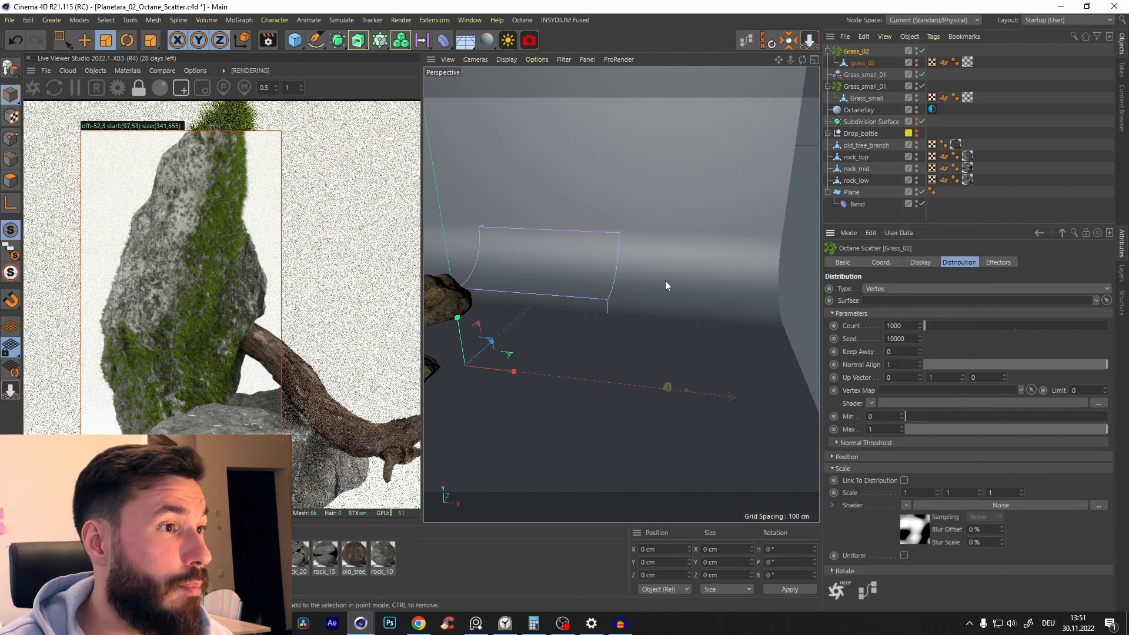
# - Set the Grass_02 scatter's distribution type to Surface and assign rock_top as its surface
pyautogui.click(882, 290)
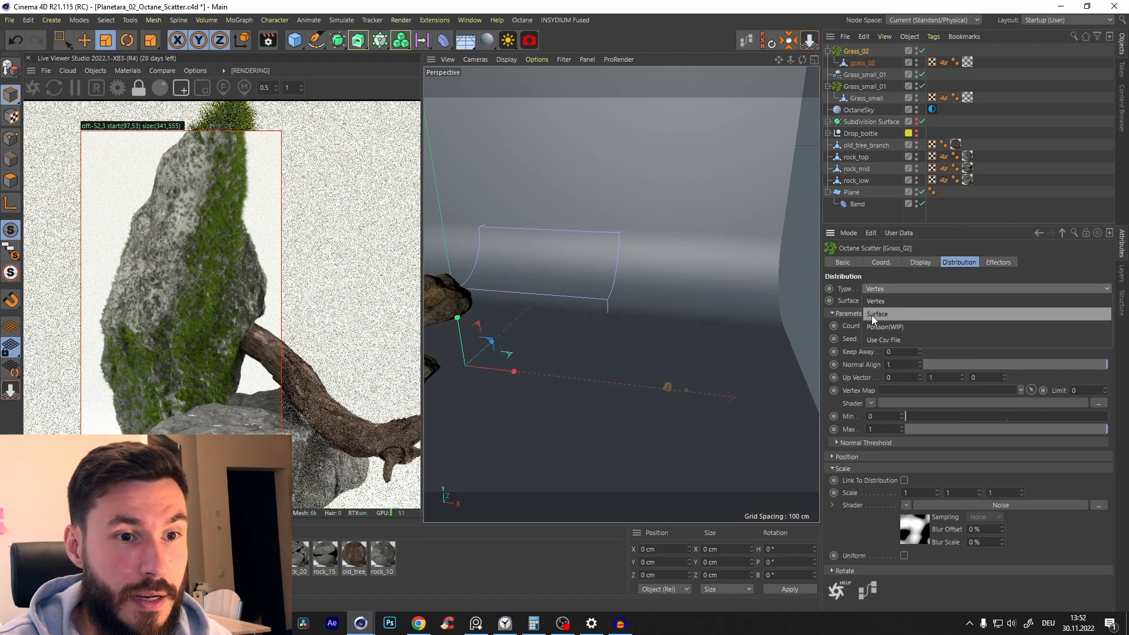
pyautogui.click(873, 317)
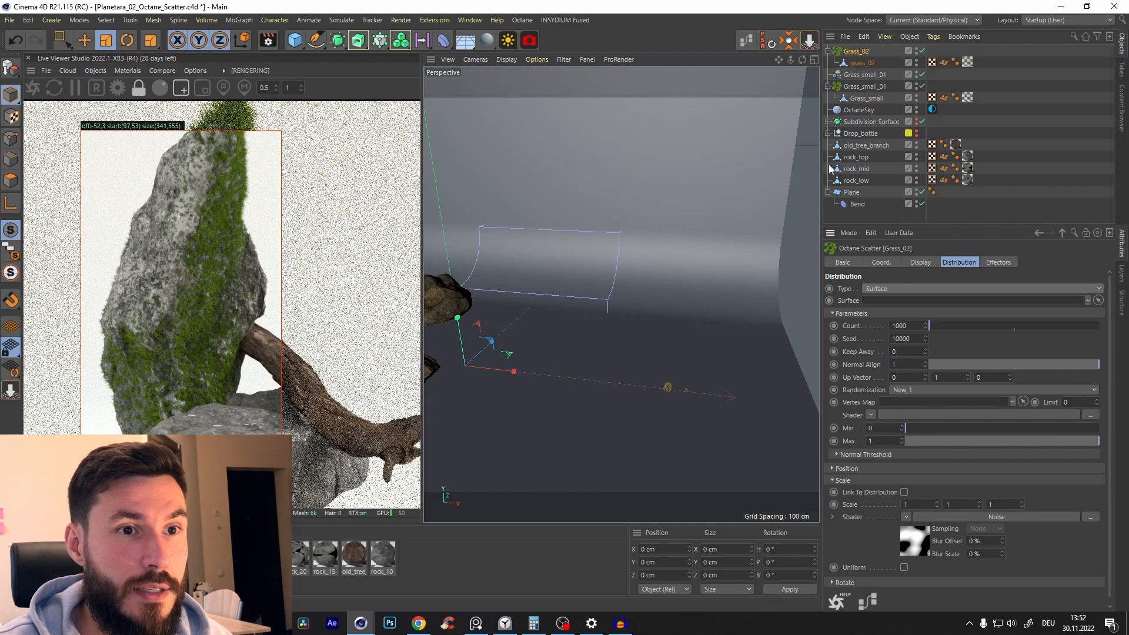
pyautogui.moveTo(852, 157); pyautogui.dragTo(878, 308)
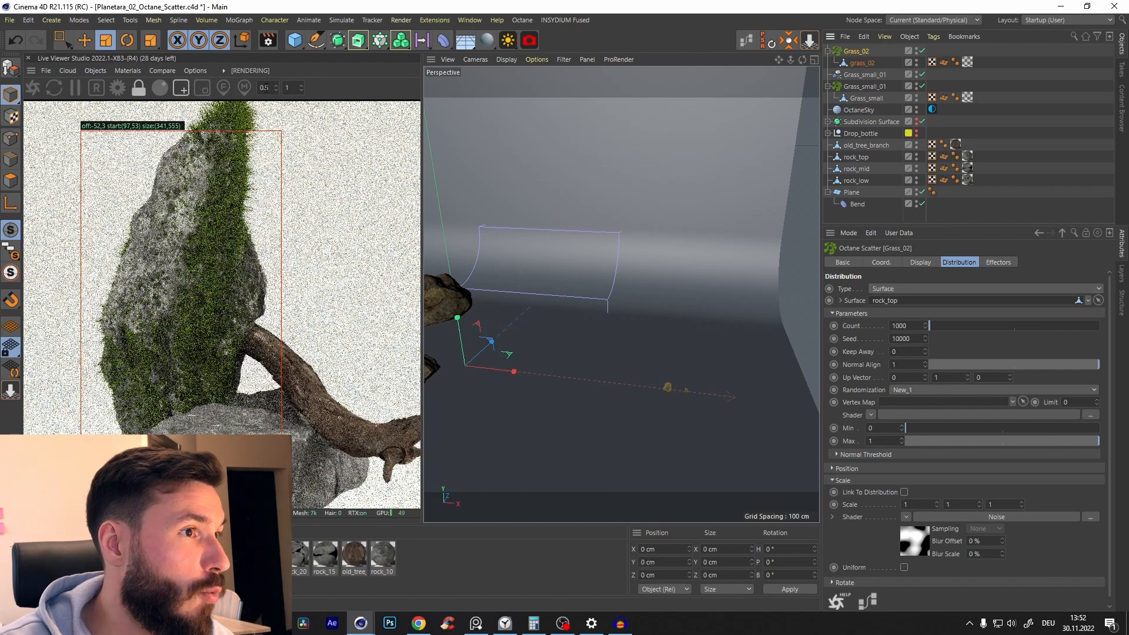
# - Examine the scattered grass on the top rock up close in the live render, limiting rendering to regions around it
pyautogui.scroll(1, 400, 259)
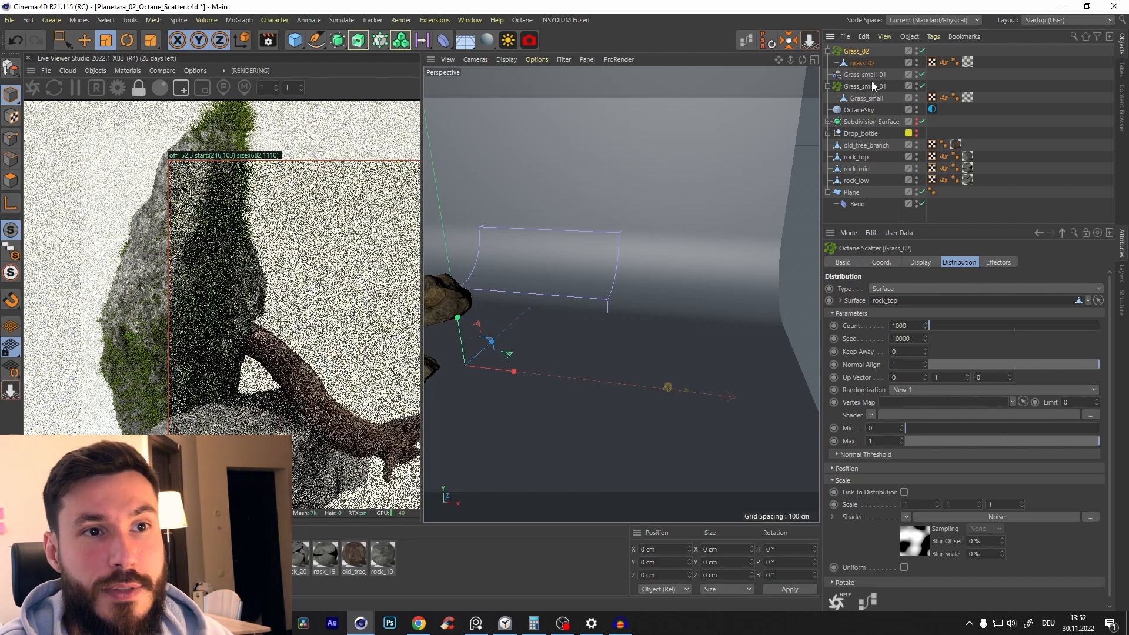
pyautogui.click(871, 86)
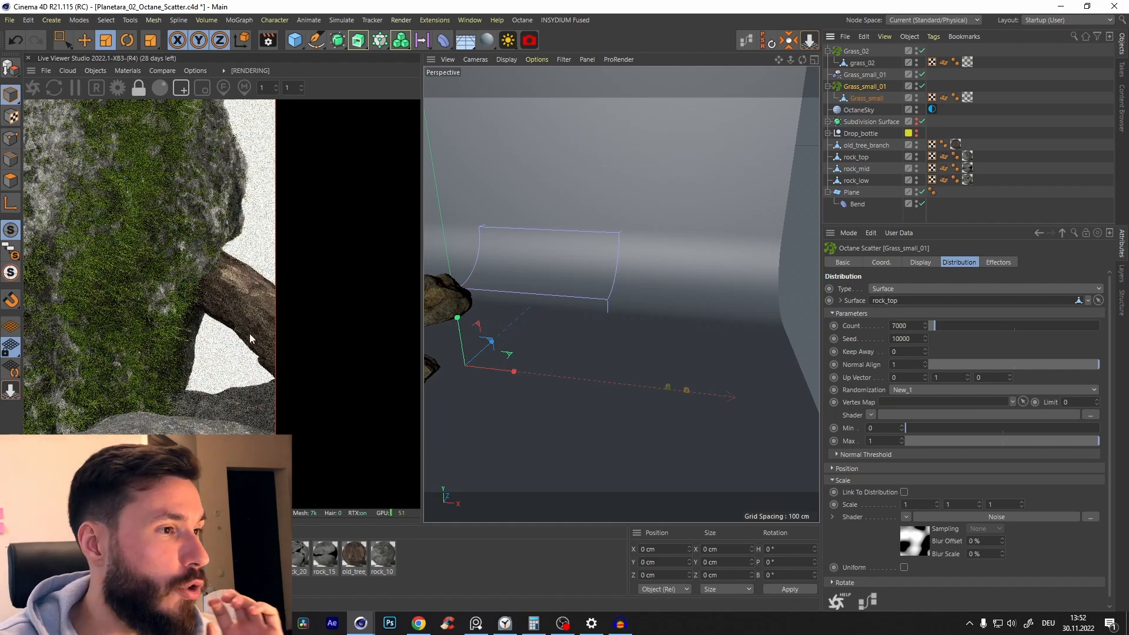
pyautogui.moveTo(197, 304); pyautogui.dragTo(383, 404)
pyautogui.click(186, 89)
pyautogui.moveTo(197, 188); pyautogui.dragTo(320, 350)
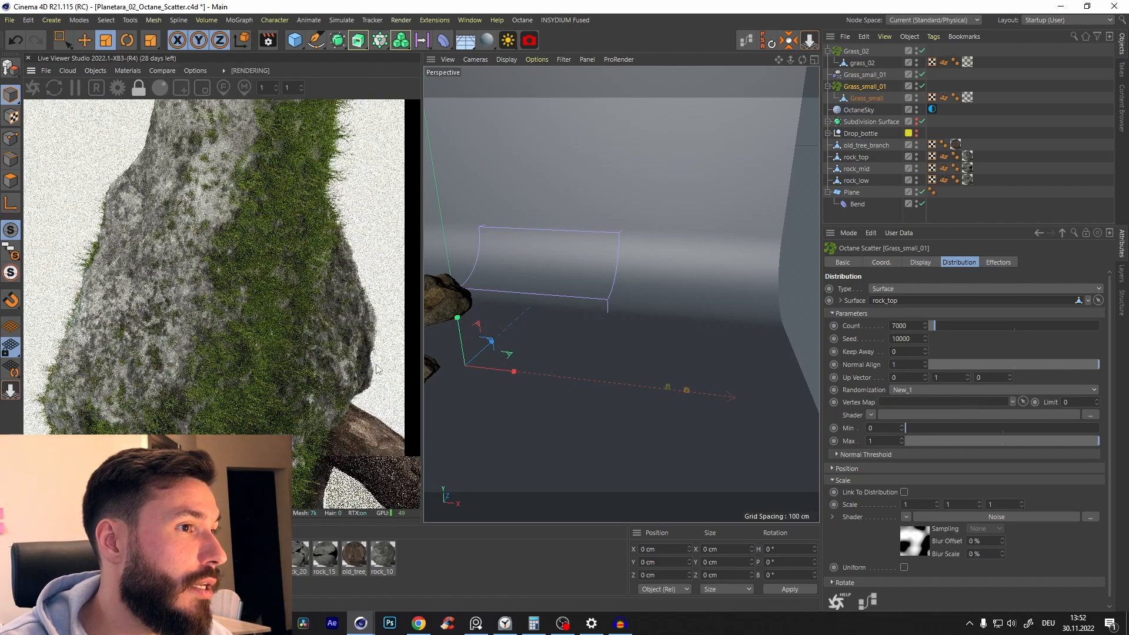
pyautogui.moveTo(312, 262); pyautogui.dragTo(283, 330)
pyautogui.moveTo(303, 238); pyautogui.dragTo(273, 290)
pyautogui.click(181, 88)
pyautogui.moveTo(187, 164); pyautogui.dragTo(322, 353)
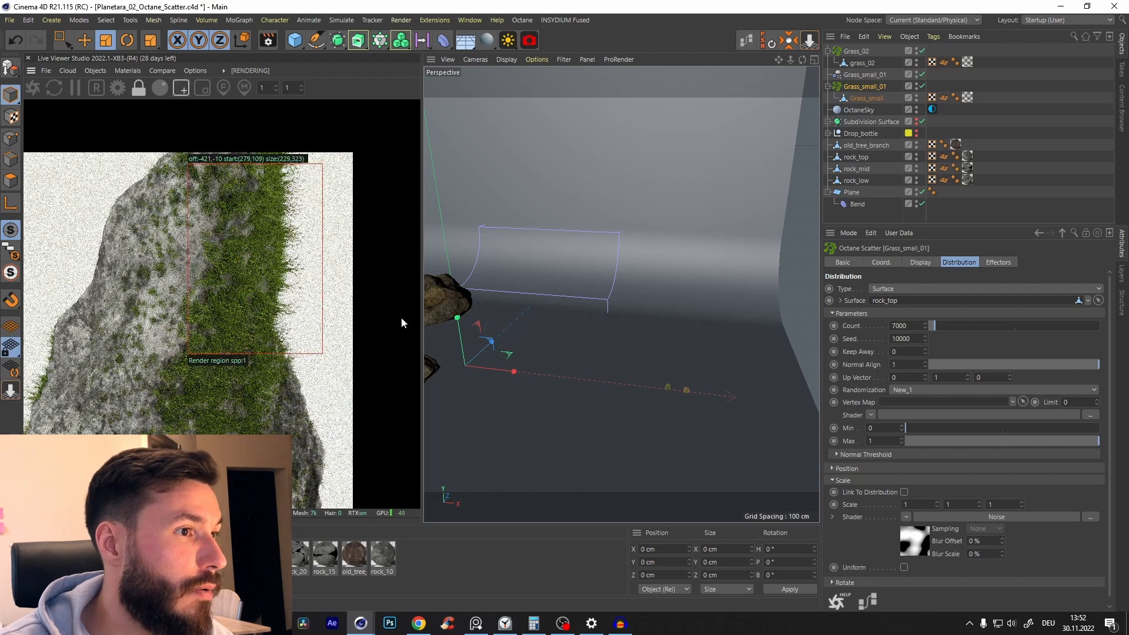
# - Add the existing Grass_small_01 Randomize effector to the effectors of the Grass_02 scatter
pyautogui.click(858, 53)
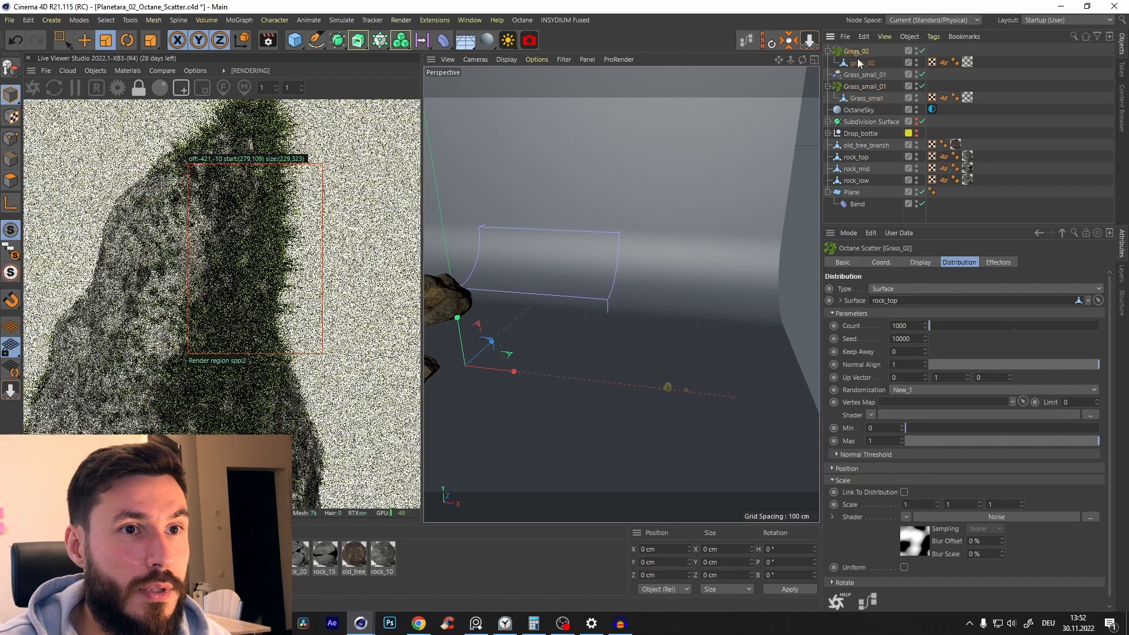
pyautogui.moveTo(863, 79); pyautogui.dragTo(855, 40)
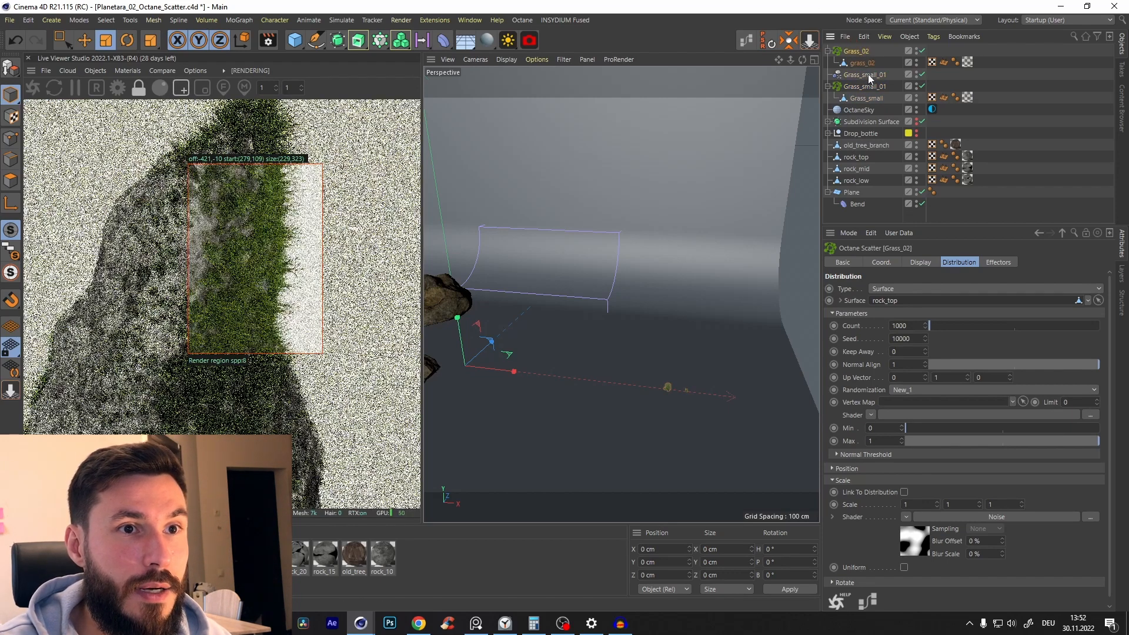
pyautogui.click(860, 76)
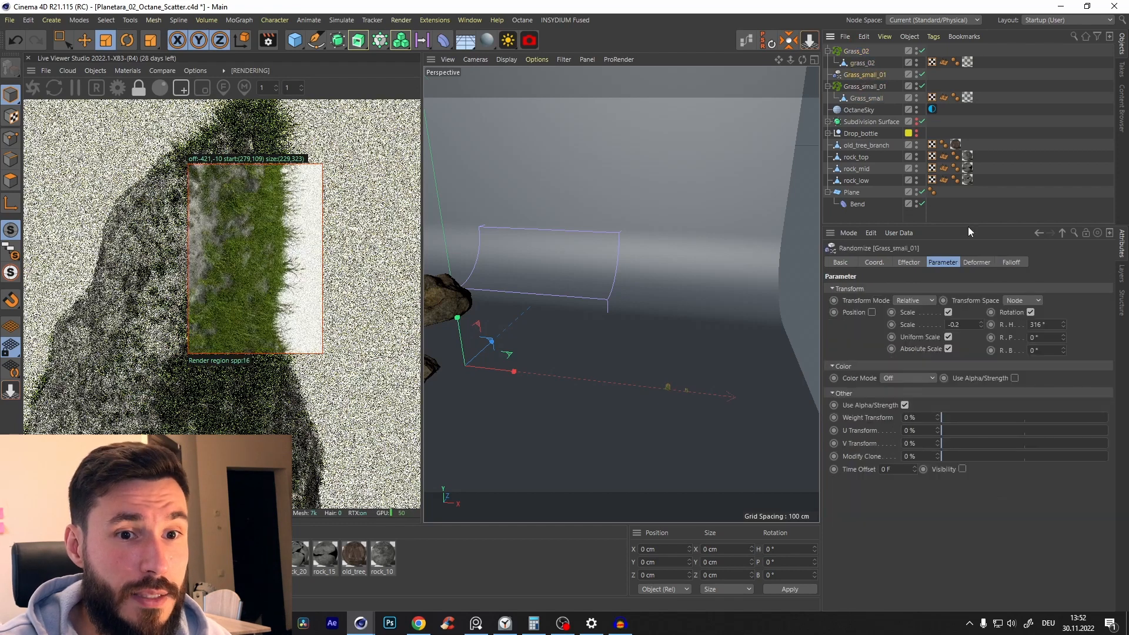
pyautogui.click(877, 51)
pyautogui.click(1008, 261)
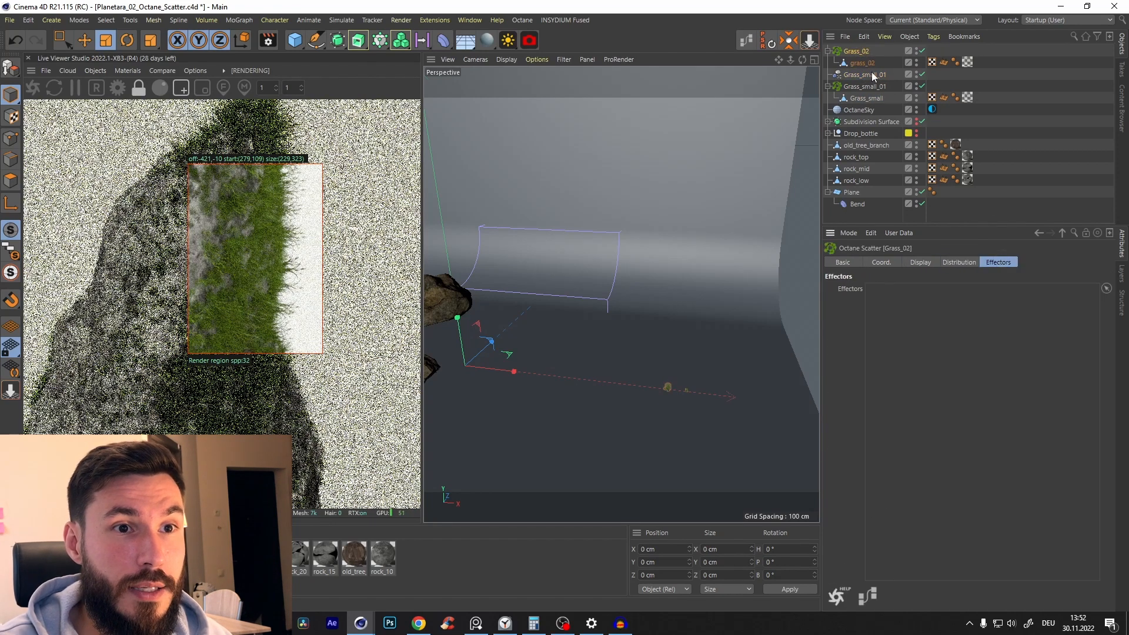
pyautogui.moveTo(860, 75); pyautogui.dragTo(959, 397)
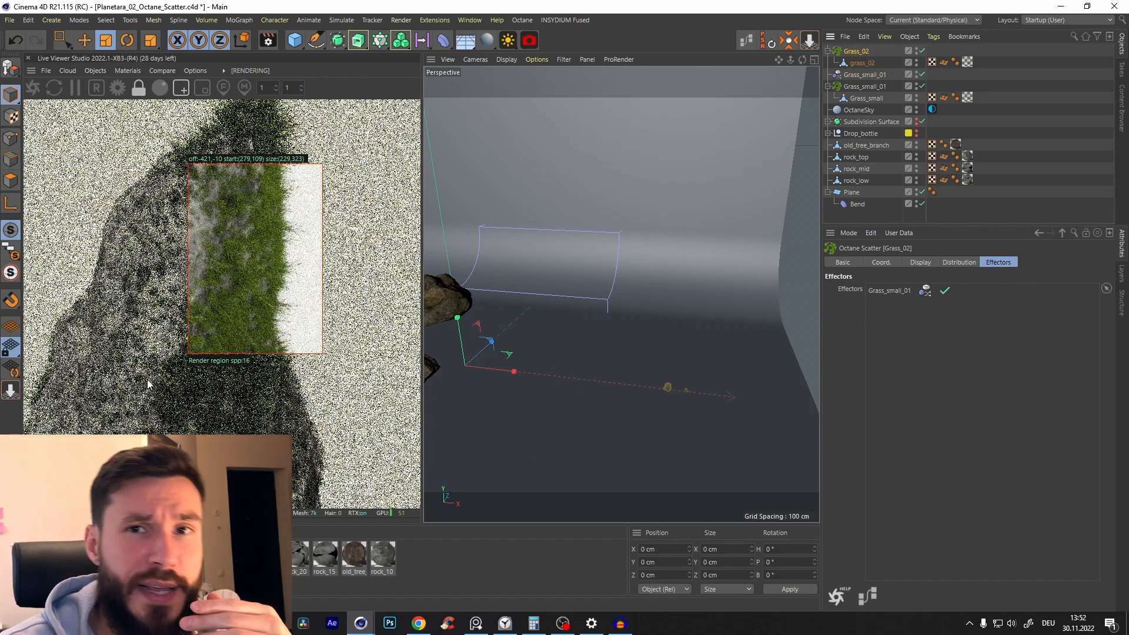
# - Check the randomized grass in the live render with new render regions and a view of the whole rock composition
pyautogui.moveTo(114, 310); pyautogui.dragTo(382, 486)
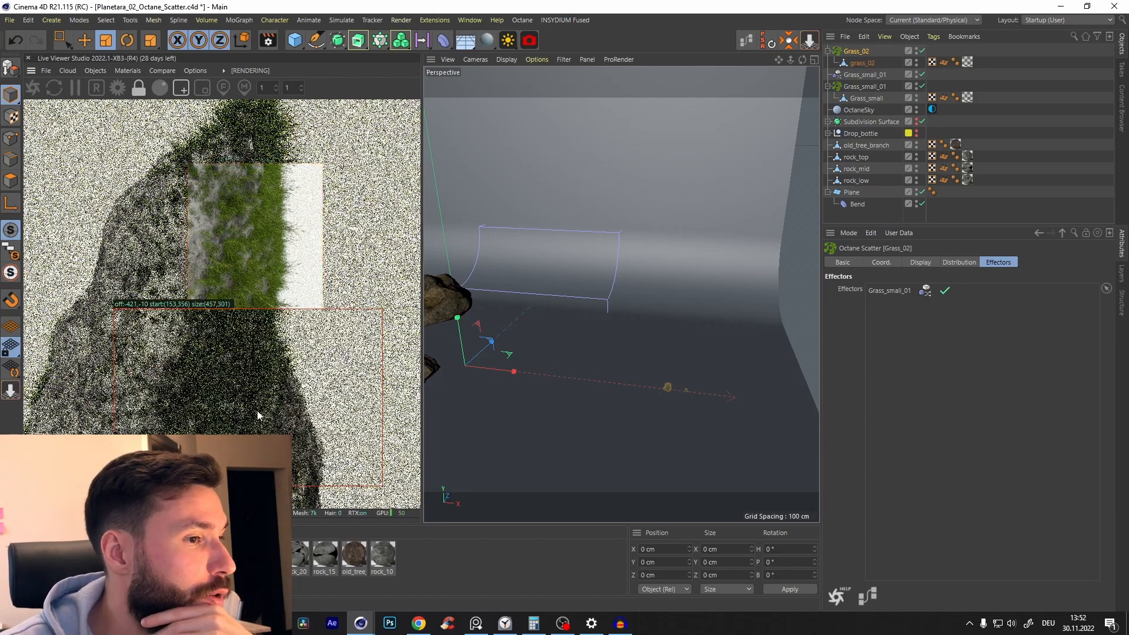
pyautogui.moveTo(200, 163); pyautogui.dragTo(310, 368)
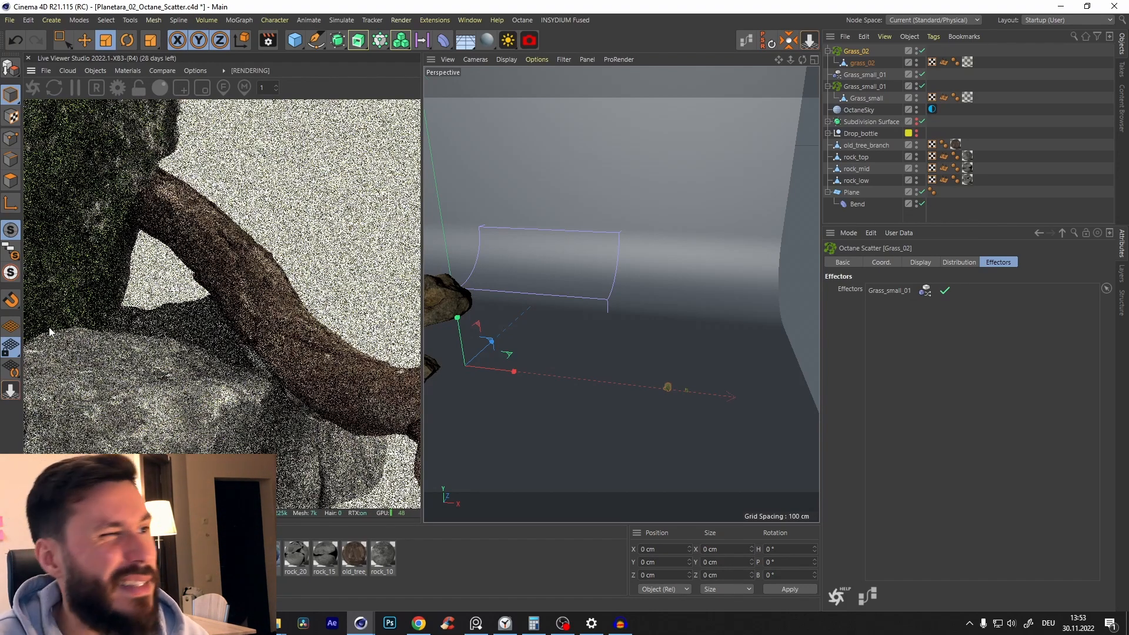
pyautogui.scroll(-3, 242, 305)
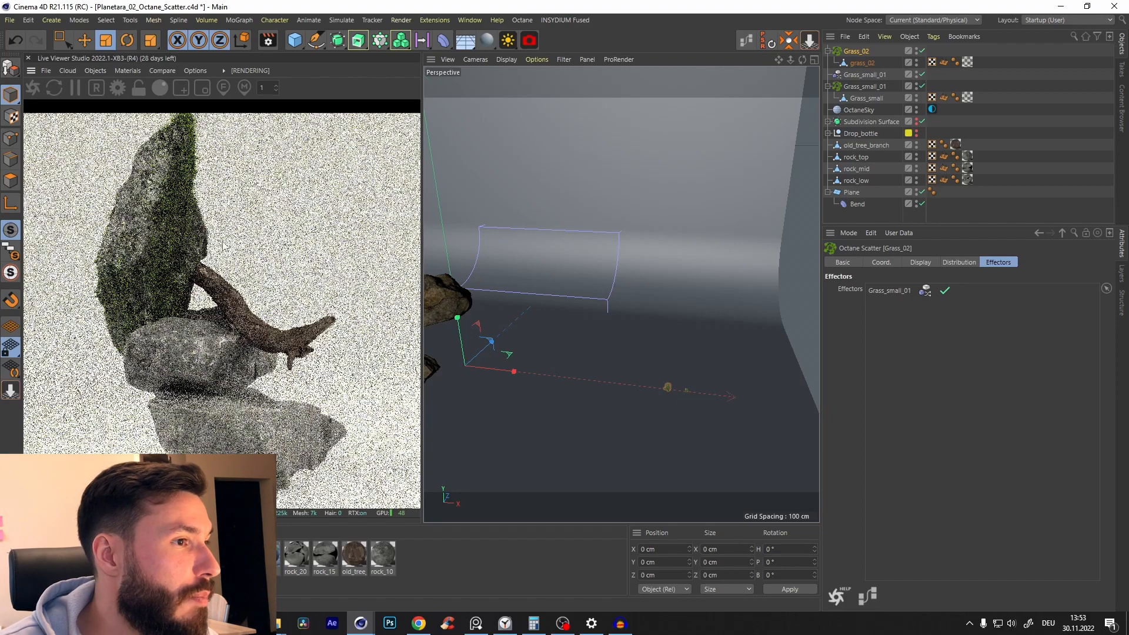
# - Switch to the reference image window and examine how grass and moss grow on the rock faces and ledges around the bottle
pyautogui.click(476, 624)
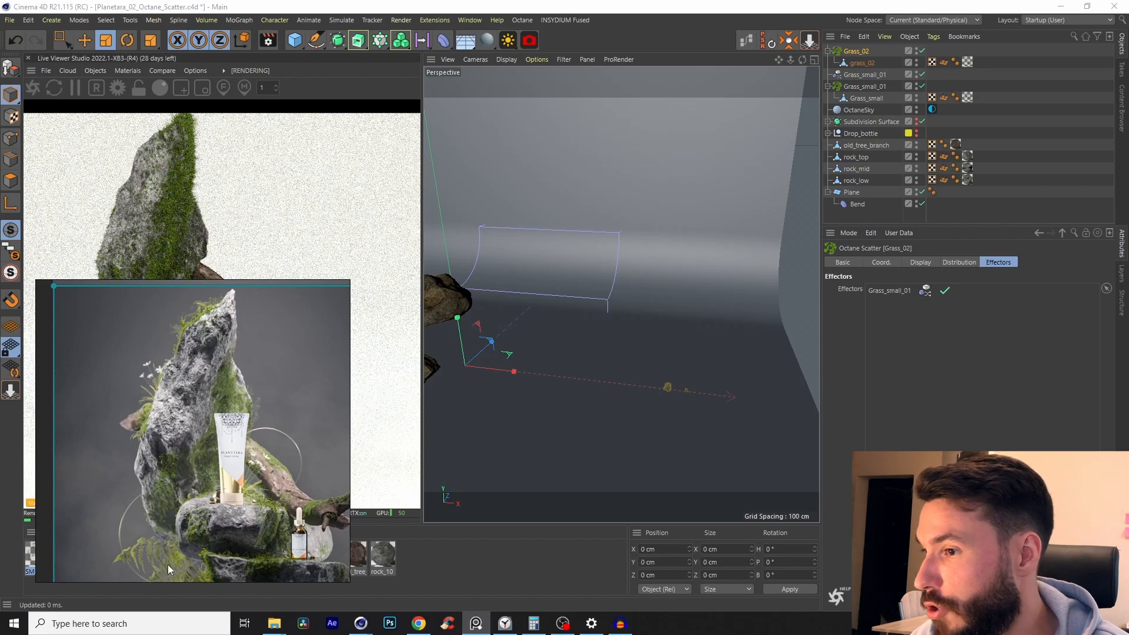
pyautogui.scroll(8, 224, 510)
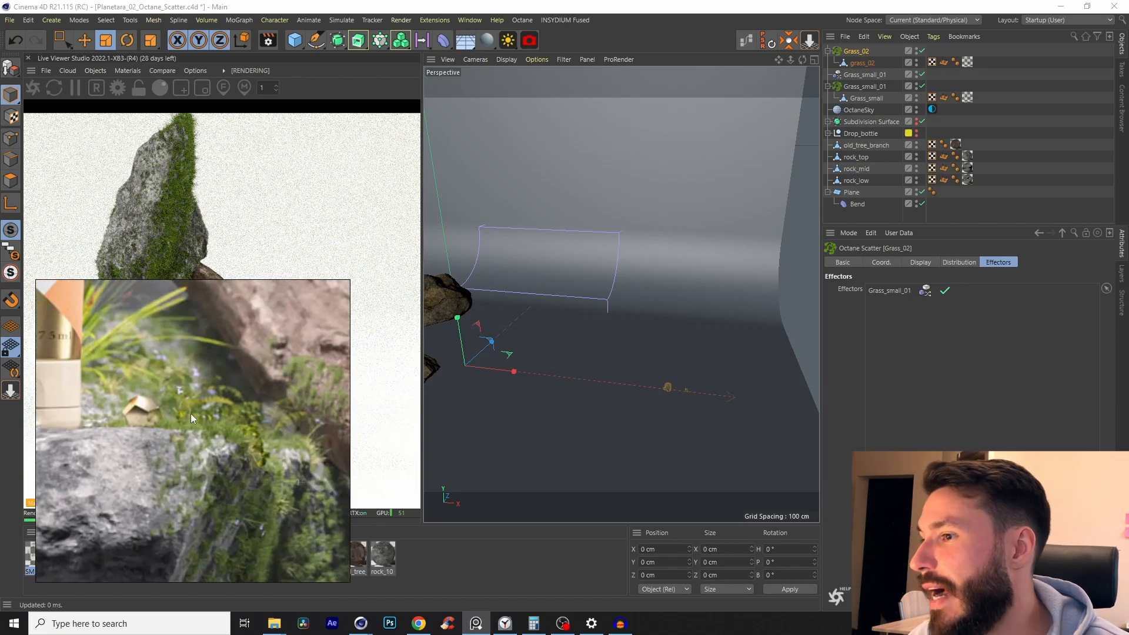
pyautogui.moveTo(262, 457); pyautogui.dragTo(246, 401, button='middle')
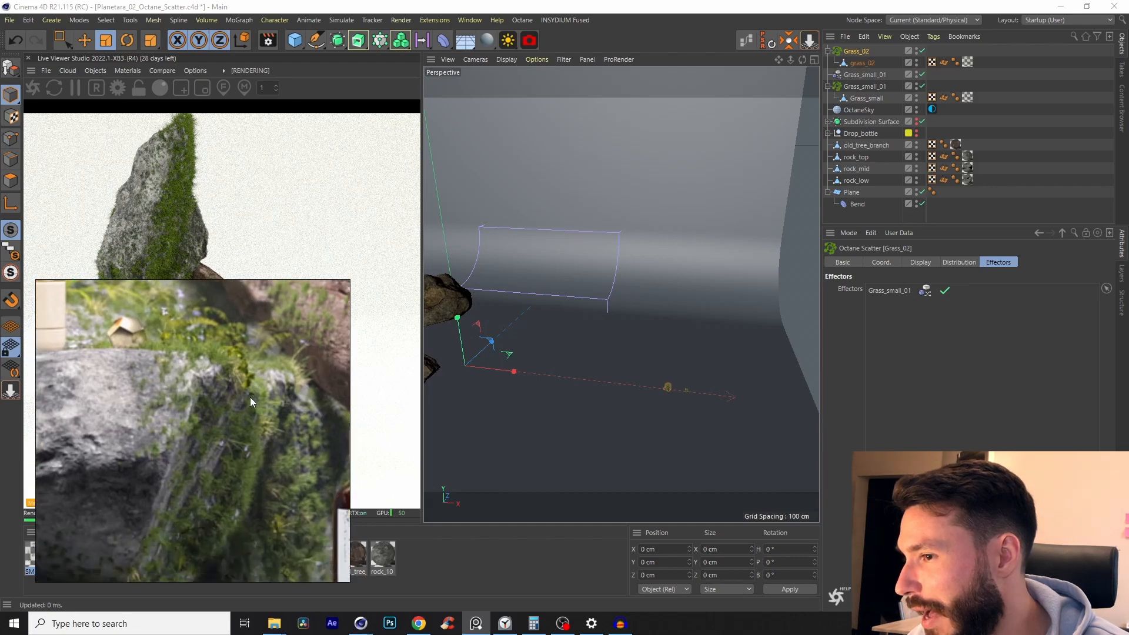
pyautogui.scroll(-4, 250, 399)
pyautogui.moveTo(272, 453); pyautogui.dragTo(221, 433, button='middle')
pyautogui.scroll(2, 260, 475)
pyautogui.moveTo(260, 474); pyautogui.dragTo(209, 475, button='middle')
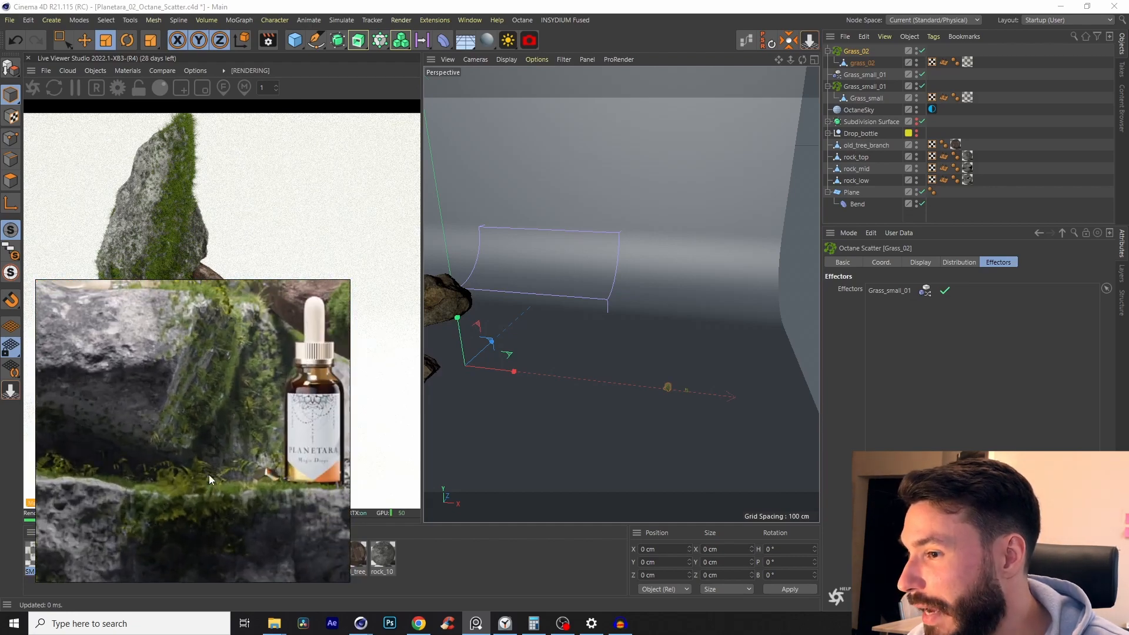
pyautogui.moveTo(70, 482); pyautogui.dragTo(138, 397, button='middle')
pyautogui.moveTo(221, 393); pyautogui.dragTo(181, 403, button='middle')
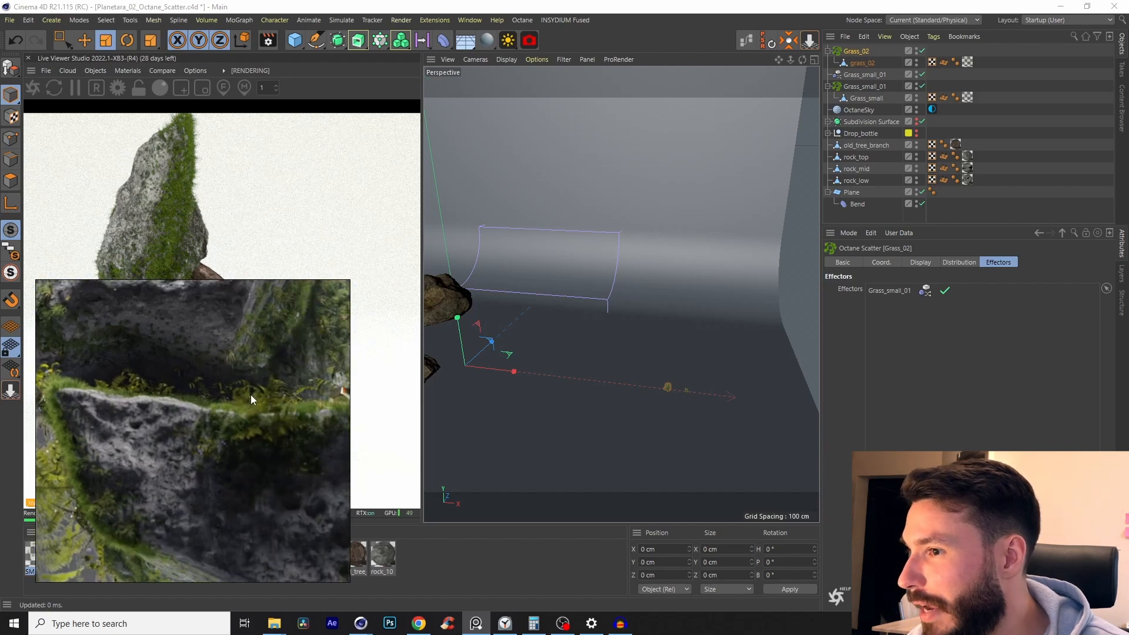
pyautogui.moveTo(207, 362); pyautogui.dragTo(256, 427, button='middle')
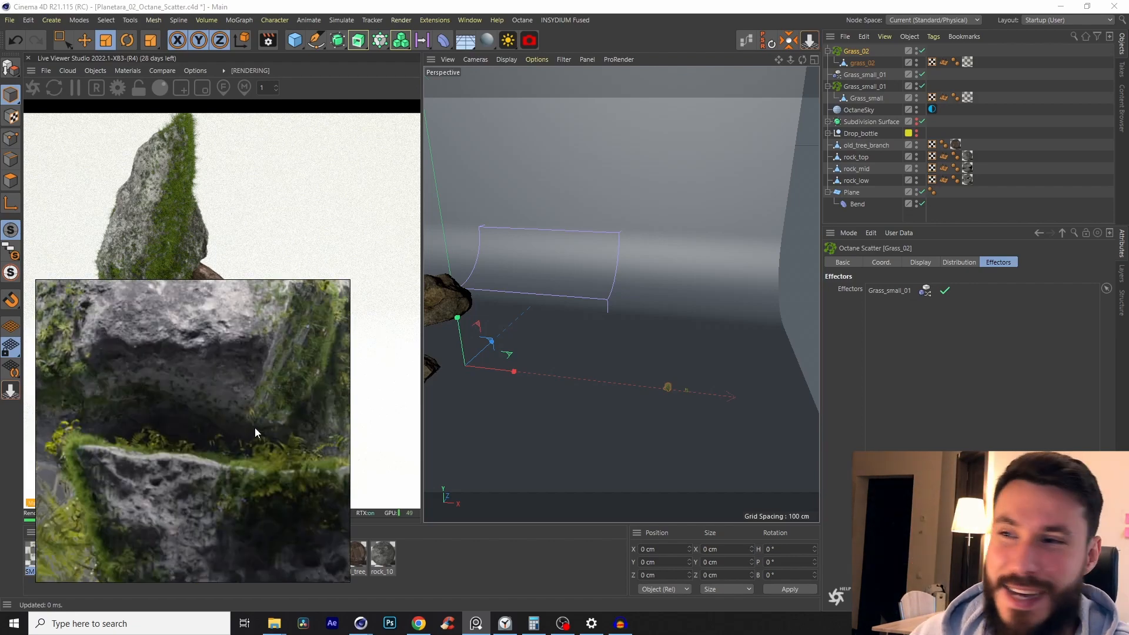
# - Examine the plants growing on the ledges and between the rocks in the reference image, and hide the reference window
pyautogui.scroll(-3, 255, 427)
pyautogui.moveTo(177, 359); pyautogui.dragTo(231, 446, button='middle')
pyautogui.moveTo(159, 341); pyautogui.dragTo(200, 445, button='middle')
pyautogui.moveTo(164, 365); pyautogui.dragTo(145, 410, button='middle')
pyautogui.click(476, 623)
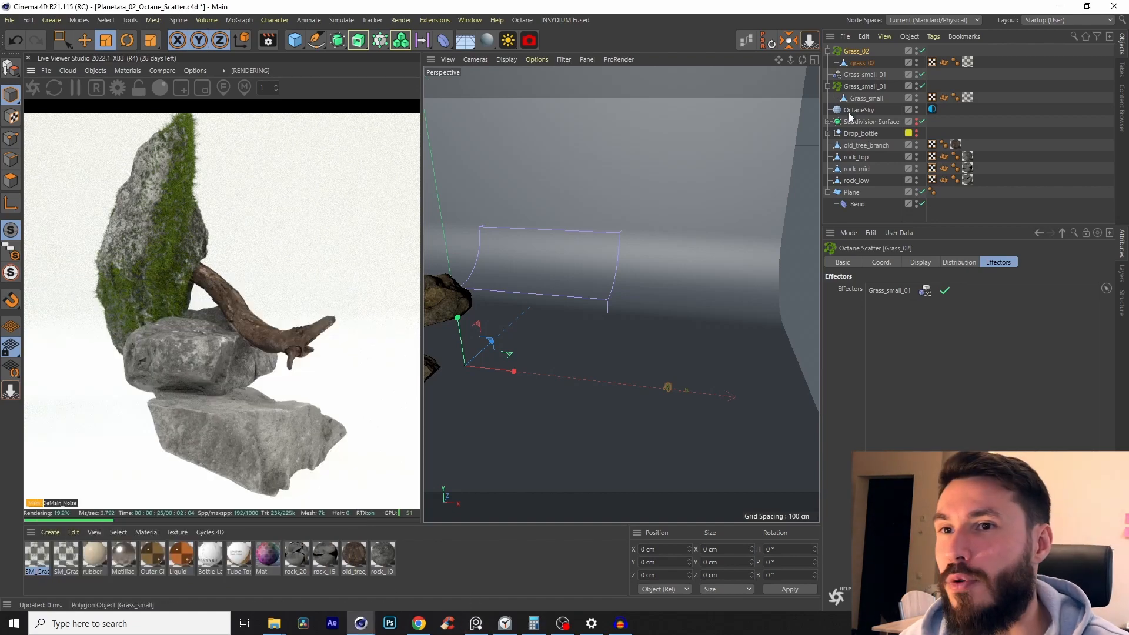
# - Look into the rocks.c4d project and switch from it to the Grass.c4d project
pyautogui.press('v')
pyautogui.moveTo(562, 411)
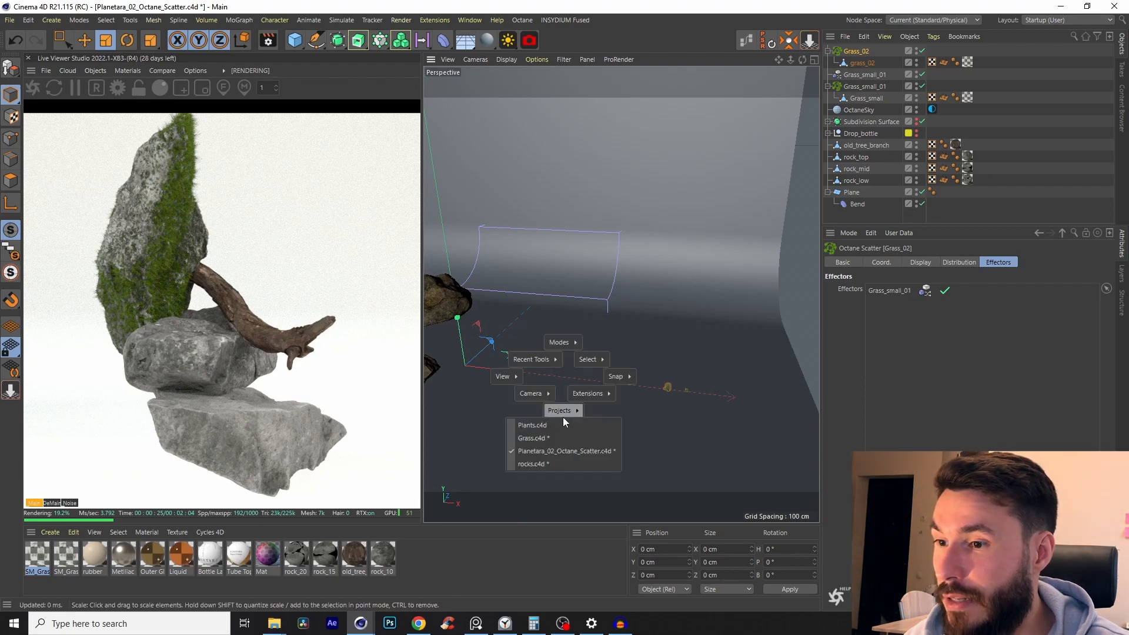
pyautogui.click(542, 464)
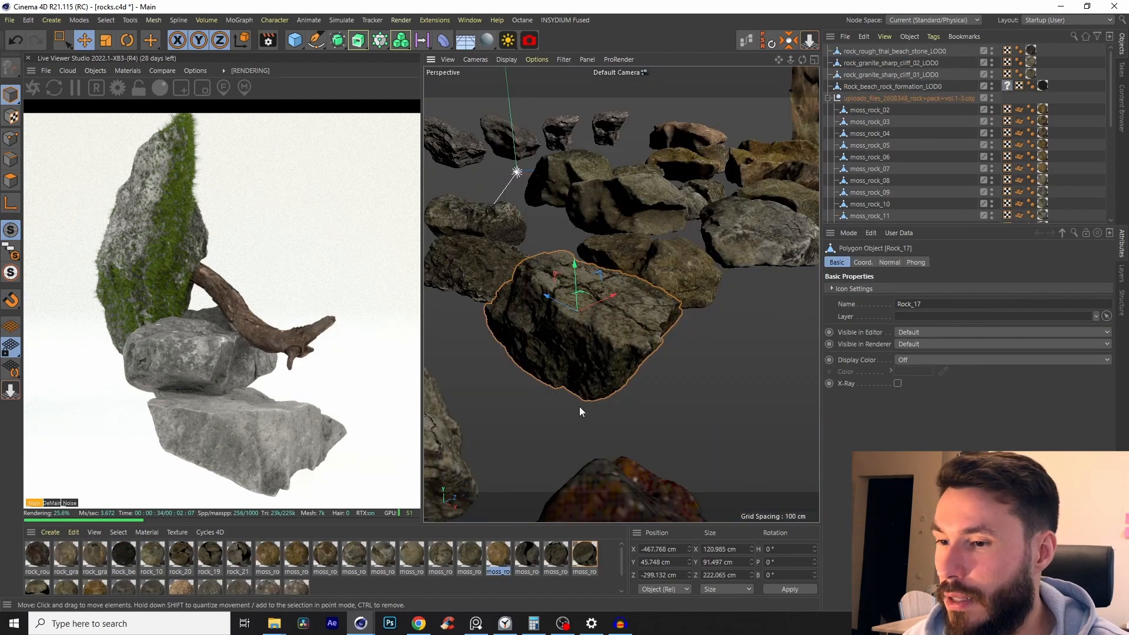
pyautogui.press('v')
pyautogui.moveTo(575, 438)
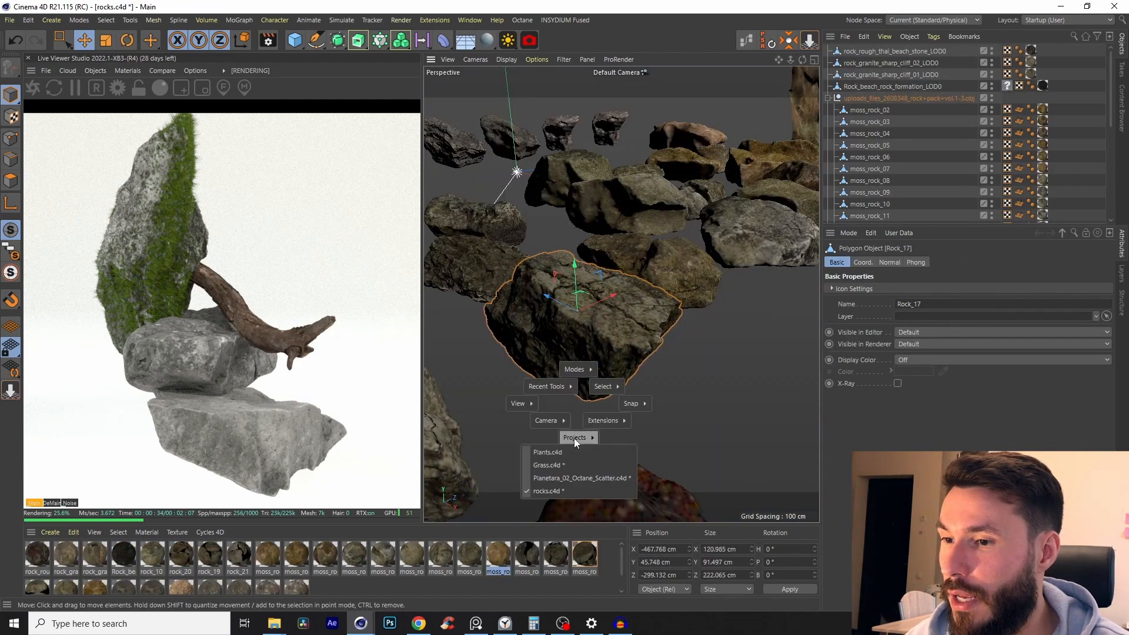
pyautogui.click(557, 465)
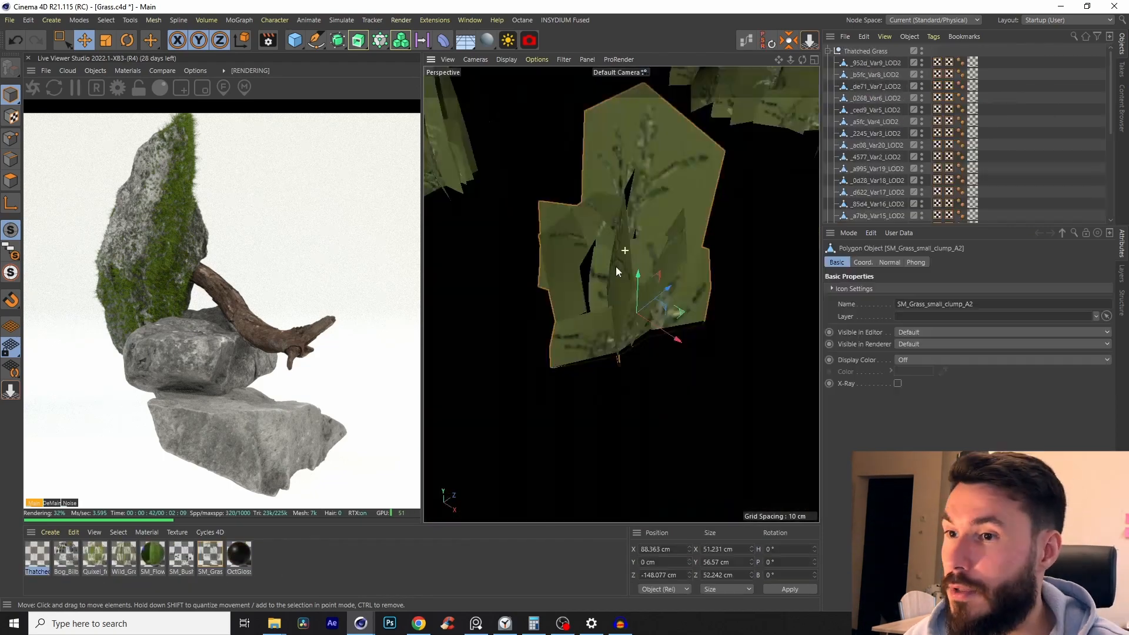
# - Find the group of ferns among the plant assets and render them in the Live Viewer
pyautogui.scroll(-10, 617, 271)
pyautogui.keyDown('alt'); pyautogui.moveTo(617, 272); pyautogui.dragTo(595, 373, button='middle'); pyautogui.keyUp('alt')
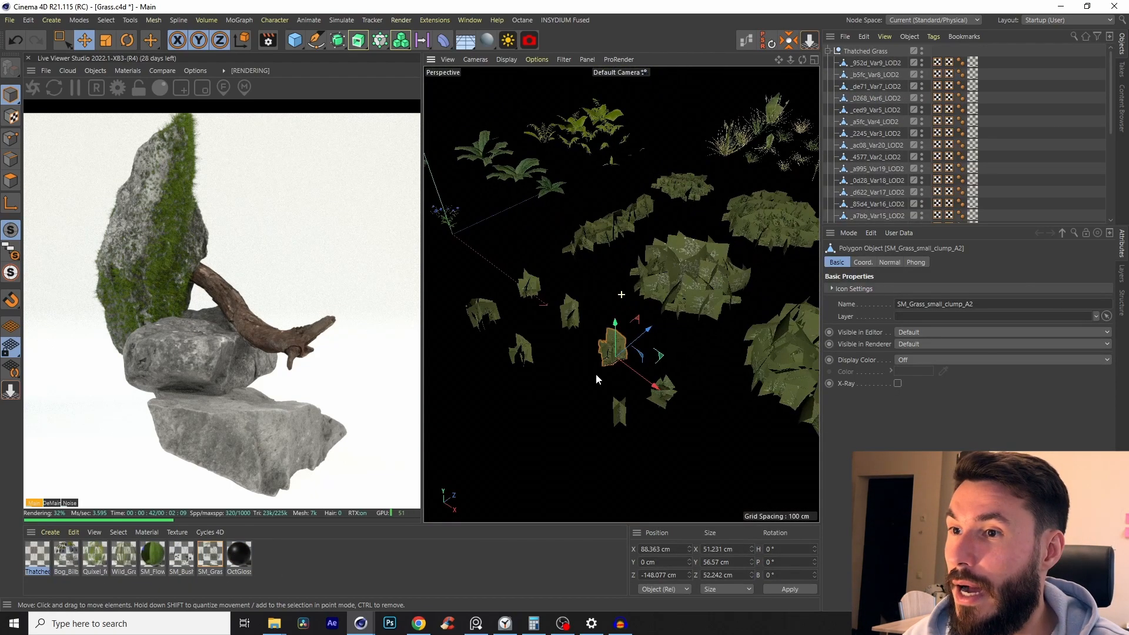
pyautogui.scroll(-3, 596, 371)
pyautogui.scroll(3, 606, 270)
pyautogui.keyDown('alt'); pyautogui.moveTo(492, 236); pyautogui.dragTo(606, 245, button='middle'); pyautogui.keyUp('alt')
pyautogui.scroll(3, 605, 238)
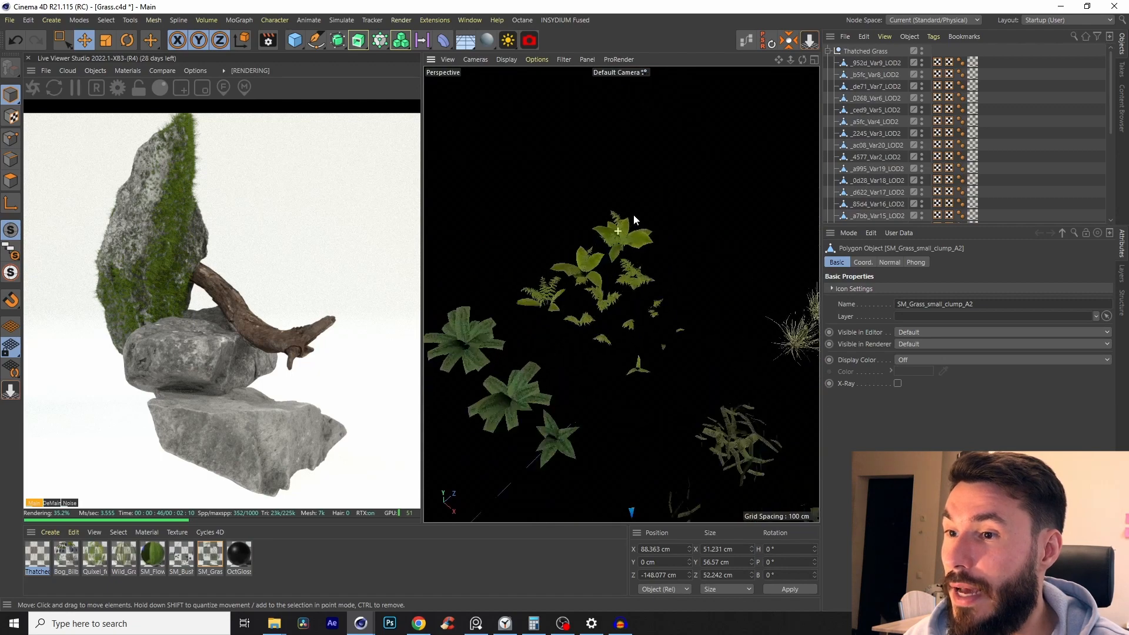
pyautogui.keyDown('alt'); pyautogui.moveTo(630, 231); pyautogui.dragTo(598, 209); pyautogui.keyUp('alt')
pyautogui.click(33, 89)
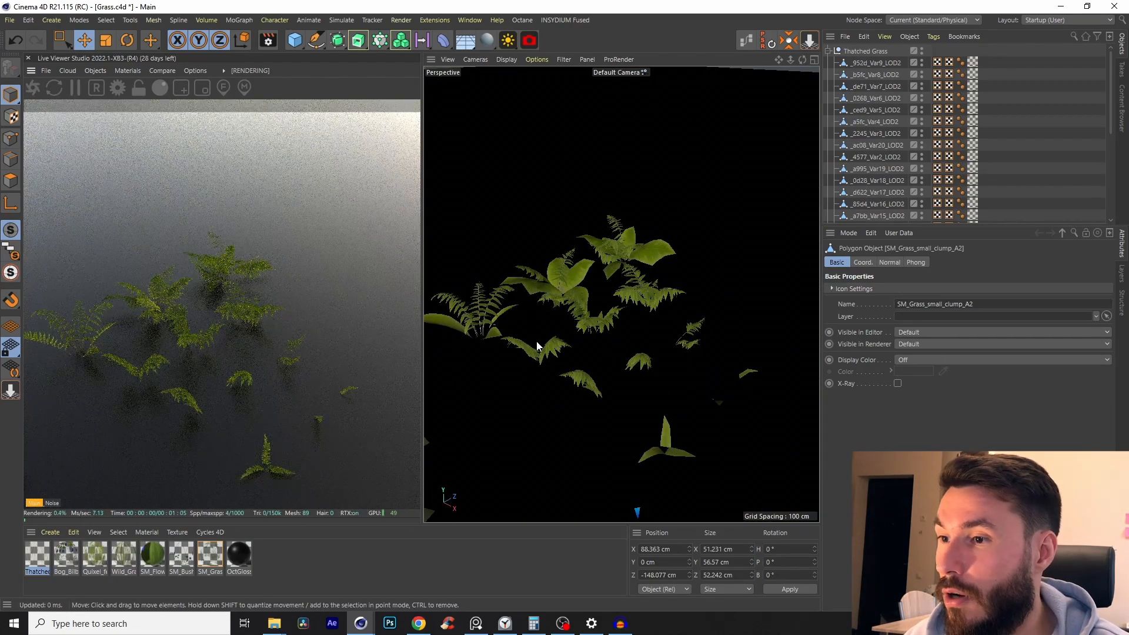
# - Inspect the individual ferns up close in the live render
pyautogui.scroll(6, 575, 307)
pyautogui.scroll(5, 543, 292)
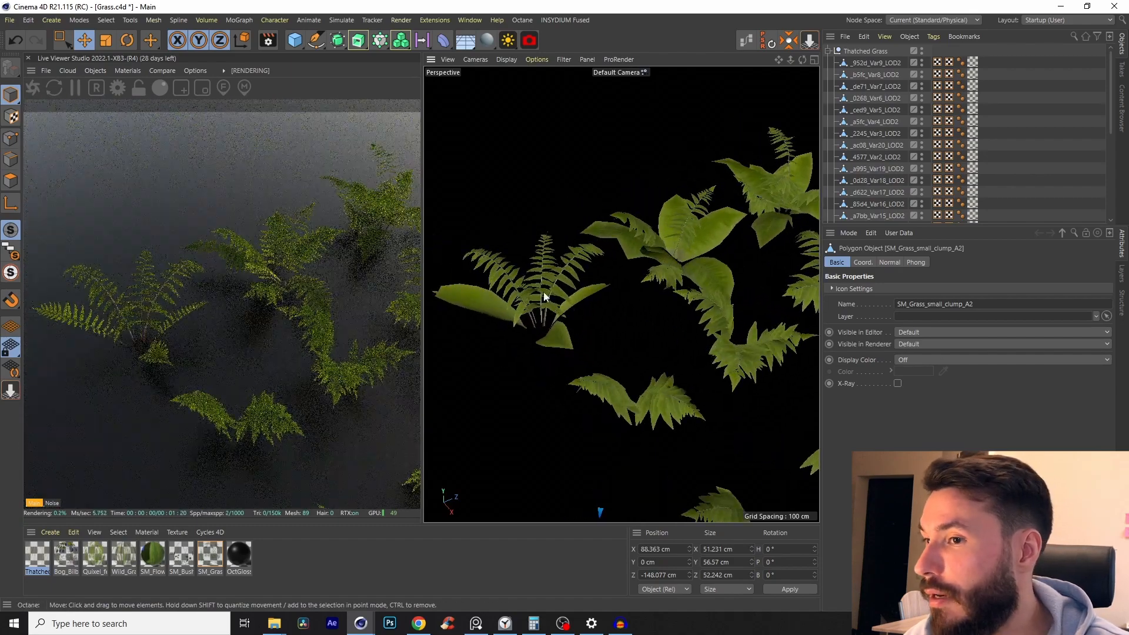
pyautogui.scroll(1, 541, 313)
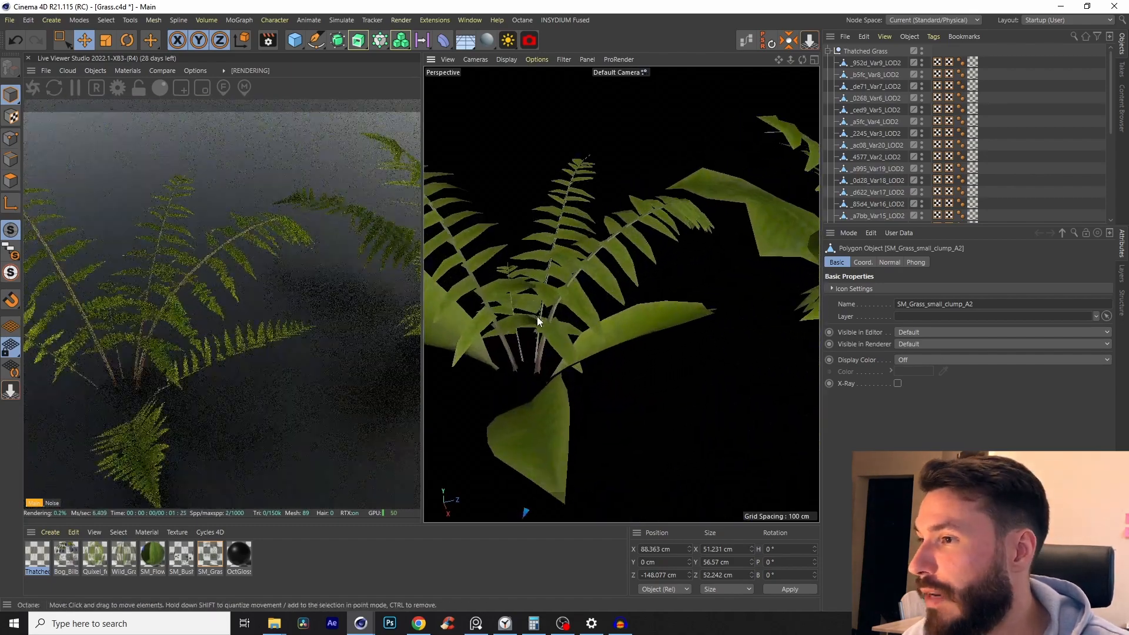
pyautogui.scroll(-4, 538, 317)
pyautogui.keyDown('alt'); pyautogui.moveTo(545, 317); pyautogui.dragTo(531, 328); pyautogui.keyUp('alt')
pyautogui.scroll(3, 622, 328)
pyautogui.scroll(3, 629, 331)
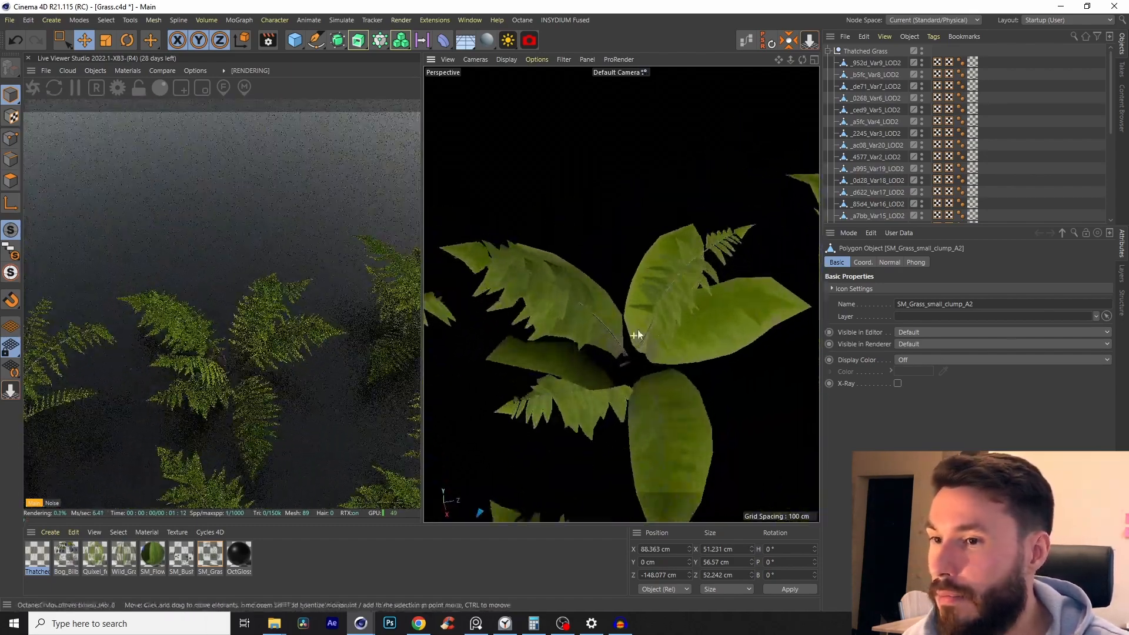
# - Copy the large spreading fern into the Planetara_02_Octane_Scatter.c4d project
pyautogui.keyDown('alt'); pyautogui.moveTo(641, 353); pyautogui.dragTo(641, 330); pyautogui.keyUp('alt')
pyautogui.click(641, 331)
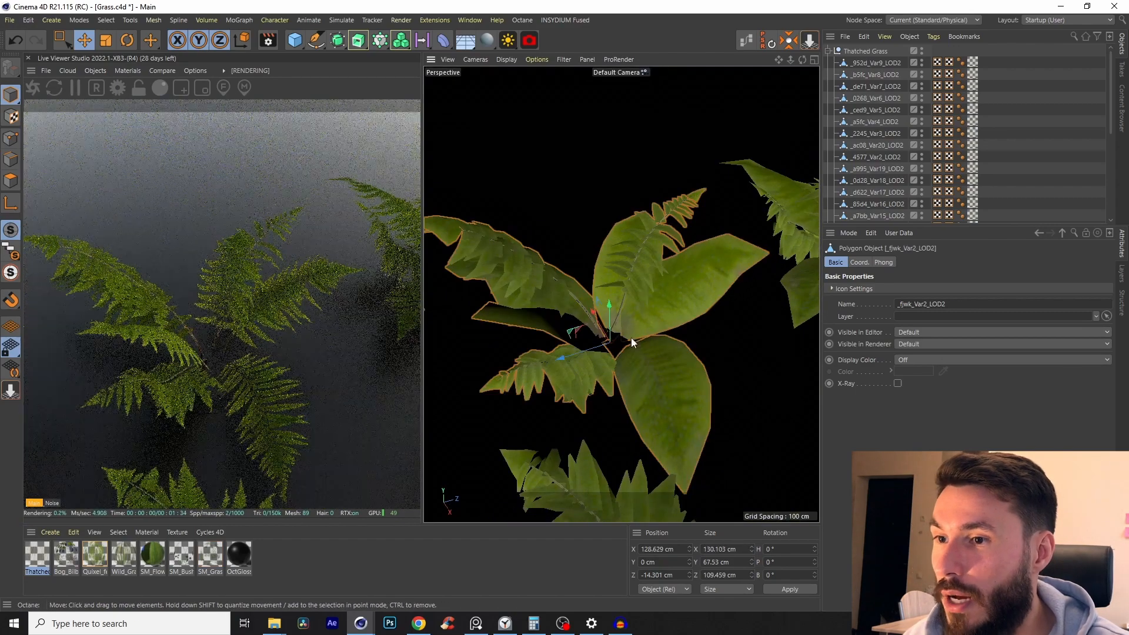
pyautogui.press('v')
pyautogui.moveTo(639, 335)
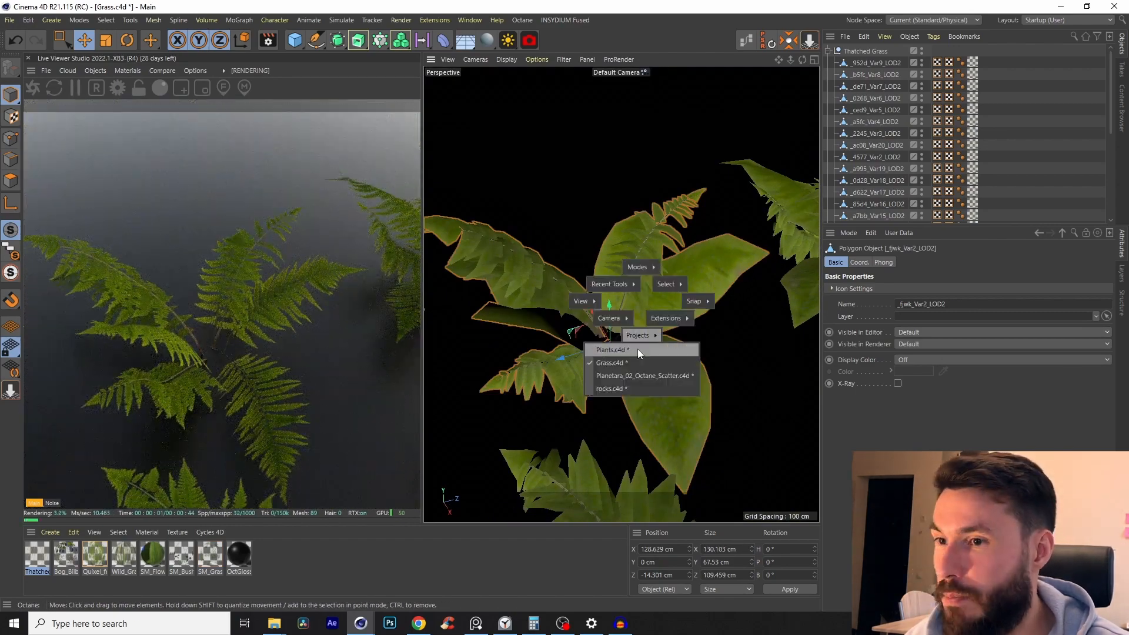
pyautogui.click(621, 376)
pyautogui.press('e')
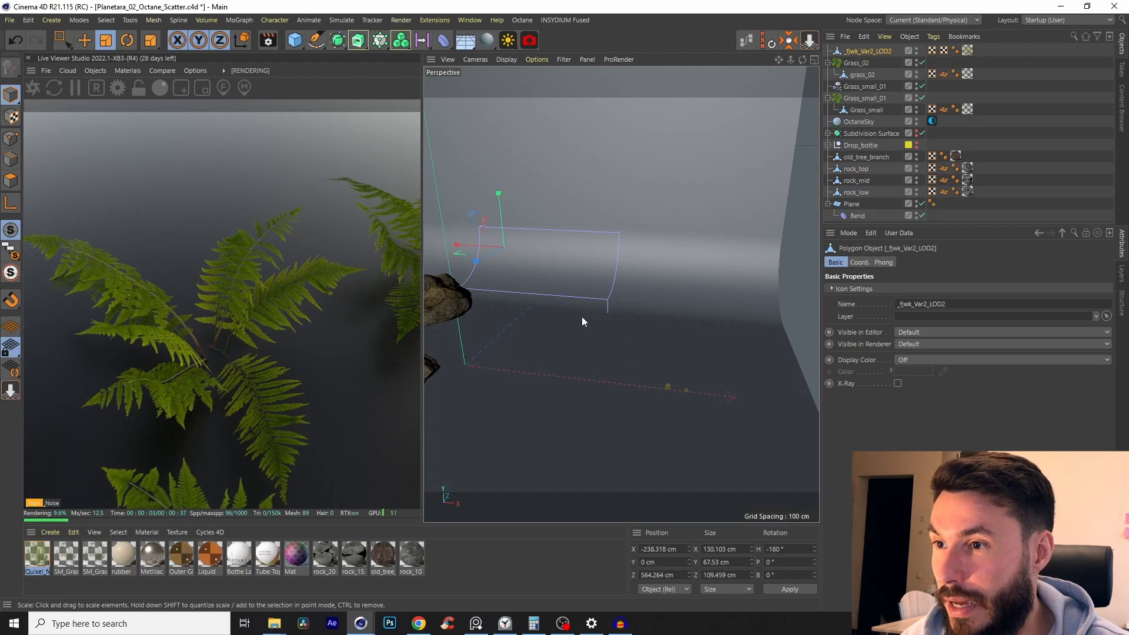
pyautogui.hotkey('ctrl', 'v')
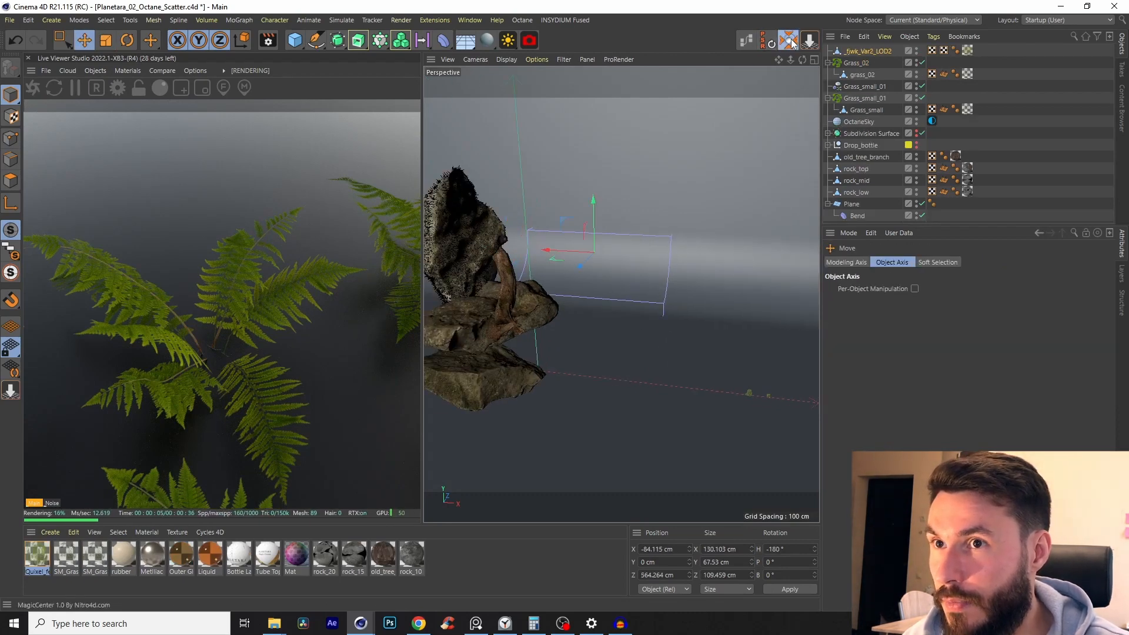
# - Place the fern on the floor beside the rocks and scale it down to about 23.5 × 12 × 20 cm
pyautogui.click(765, 40)
pyautogui.moveTo(571, 370); pyautogui.dragTo(672, 334)
pyautogui.press('t')
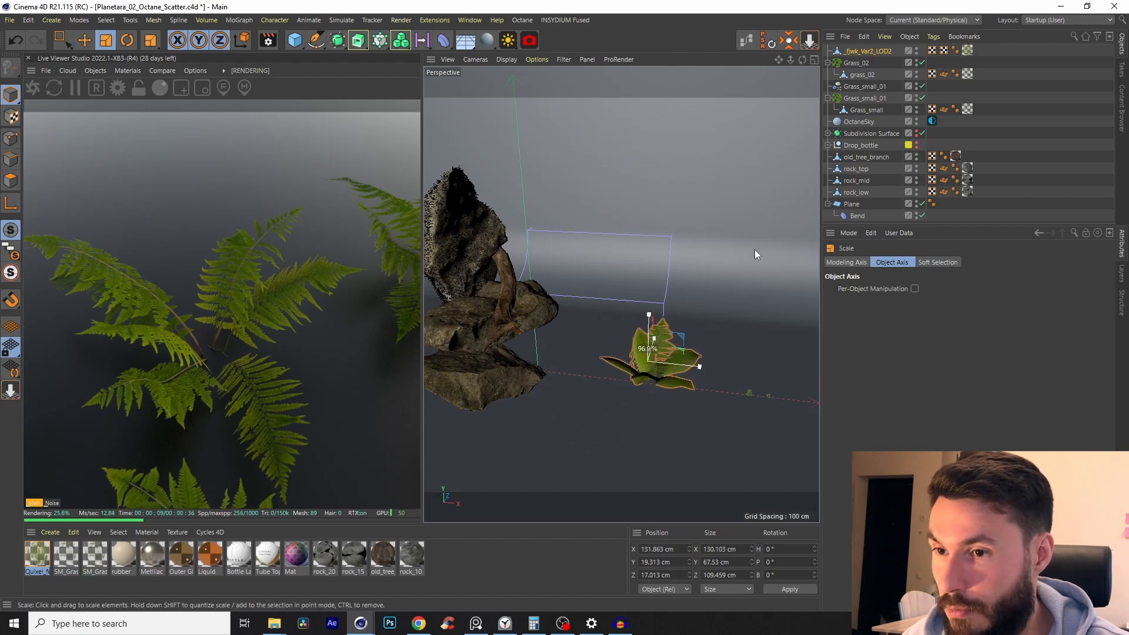
pyautogui.moveTo(755, 251); pyautogui.dragTo(501, 447)
pyautogui.press('e')
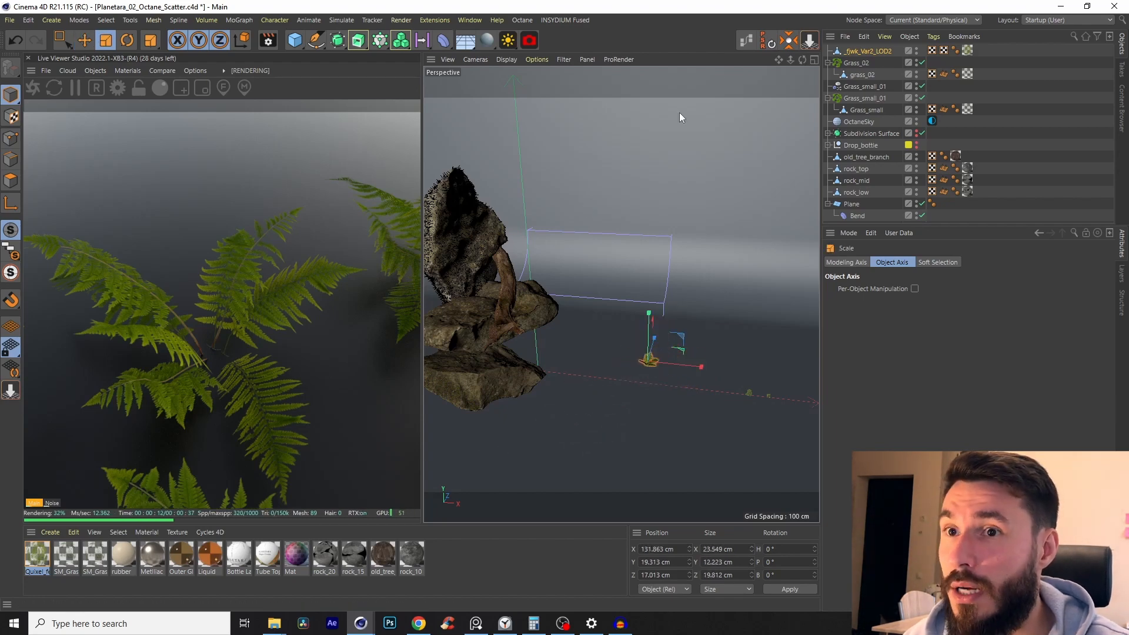
# - Rename the pasted fern object as fern_big_01 and take another look at the reference image
pyautogui.doubleClick(879, 52)
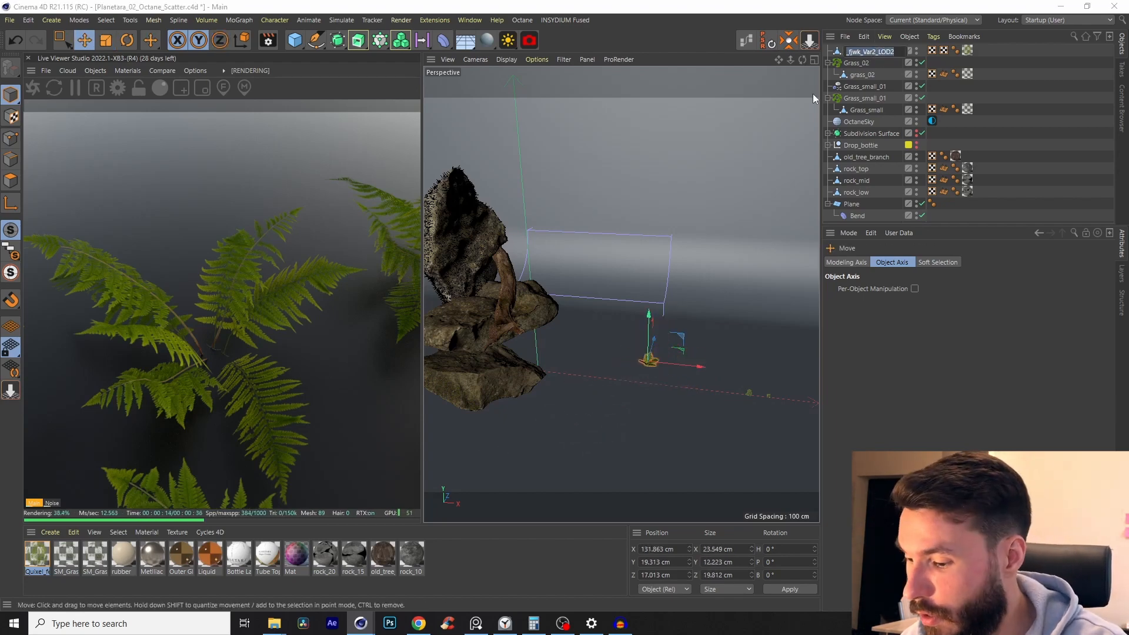
pyautogui.write('fern_big_01')
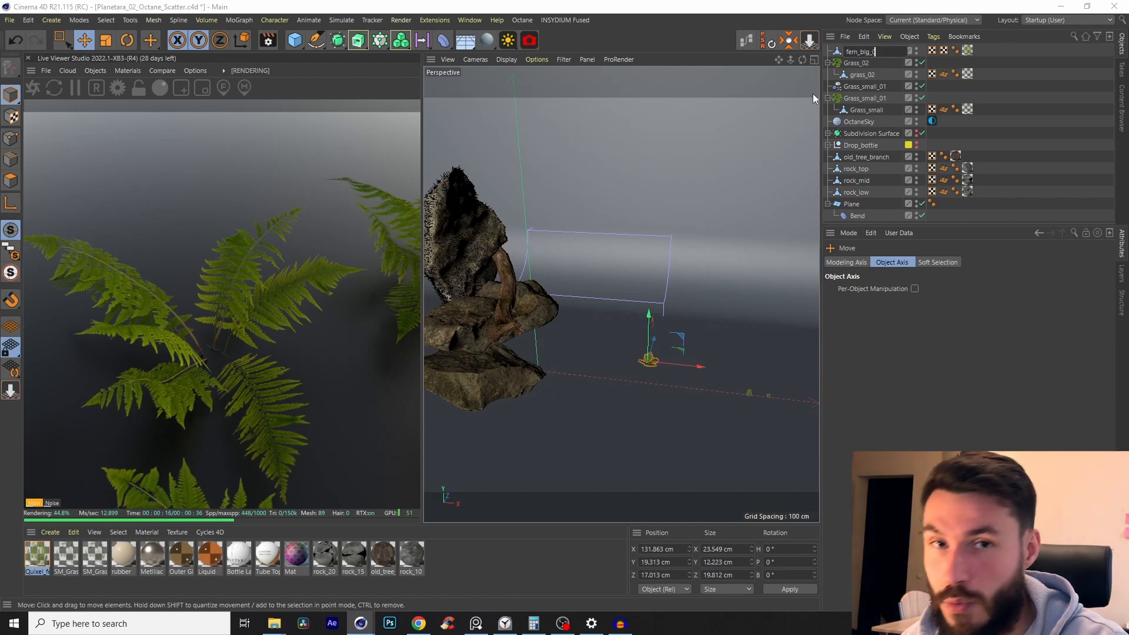
pyautogui.press('Return')
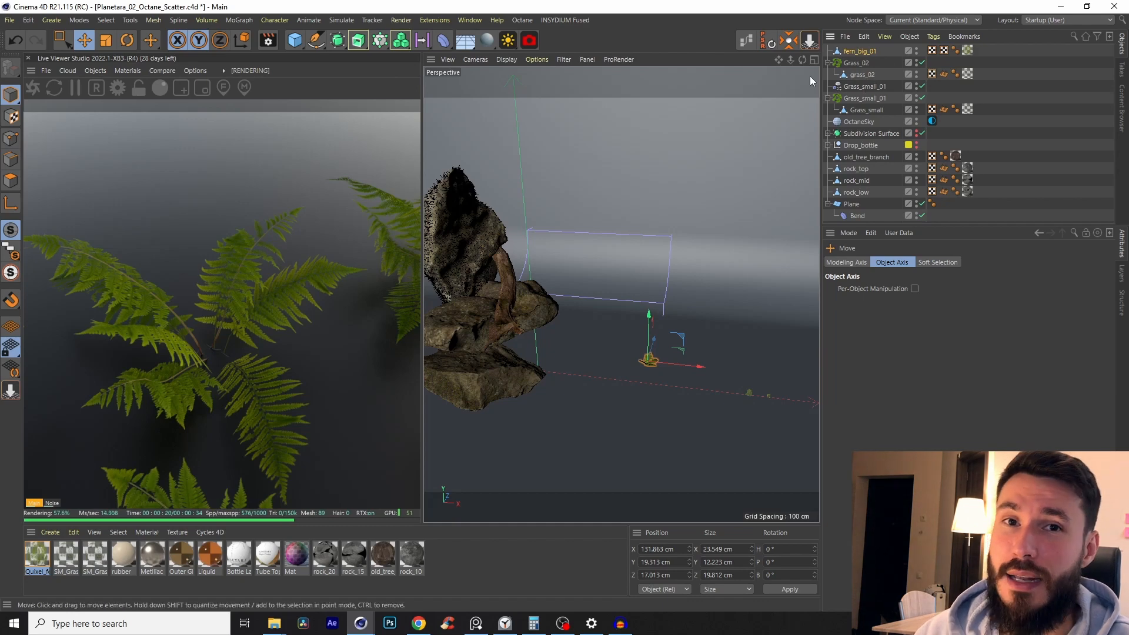
pyautogui.click(475, 625)
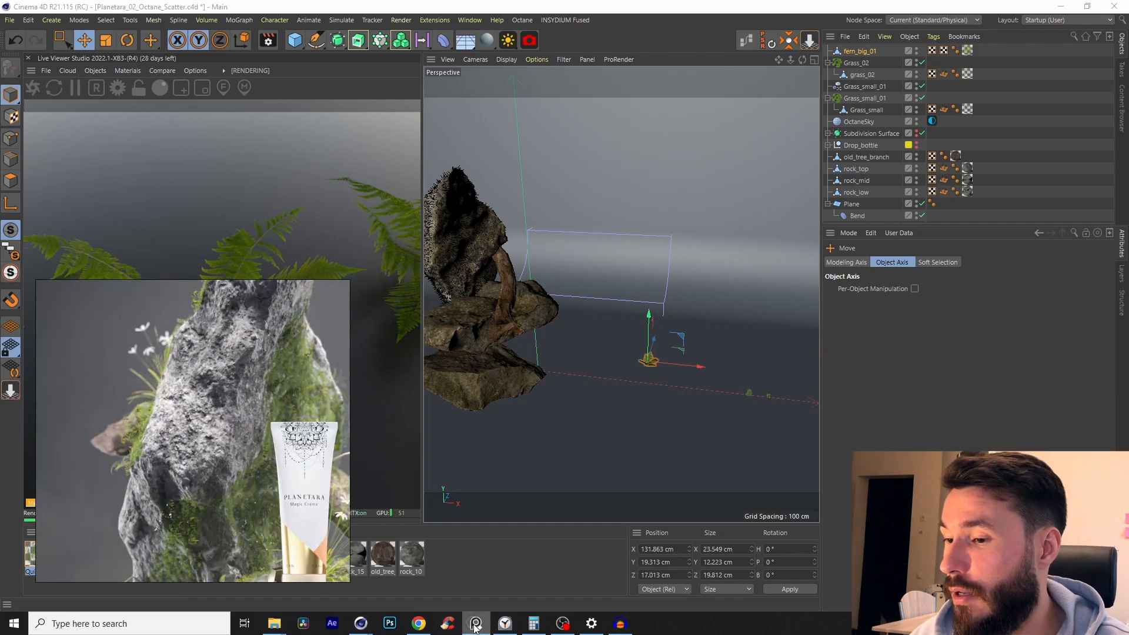
pyautogui.click(476, 625)
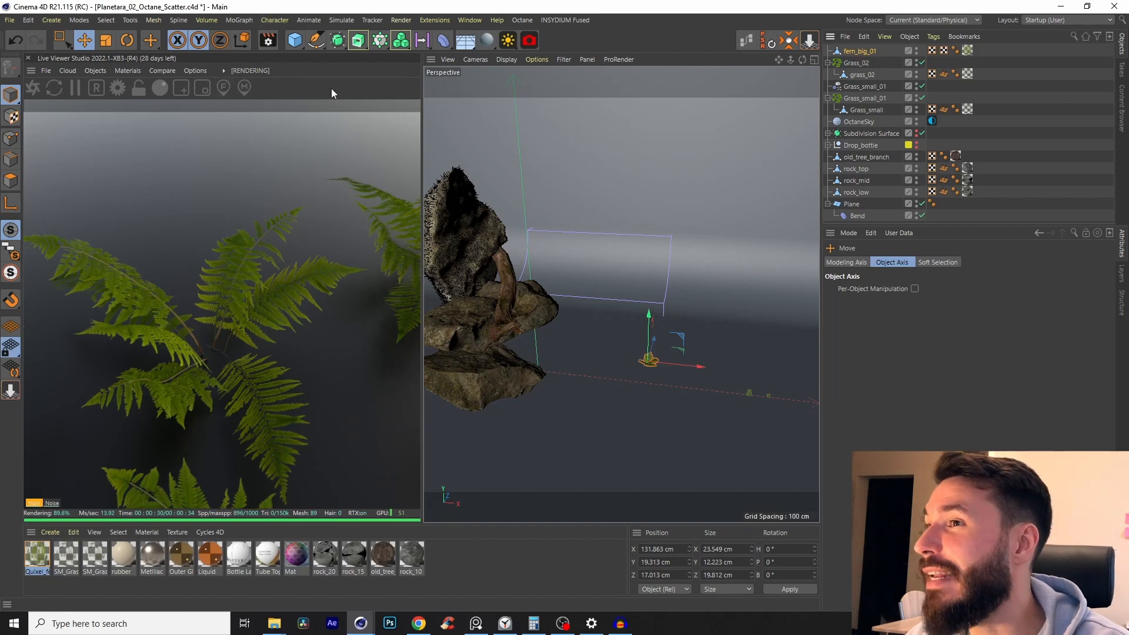
pyautogui.click(97, 73)
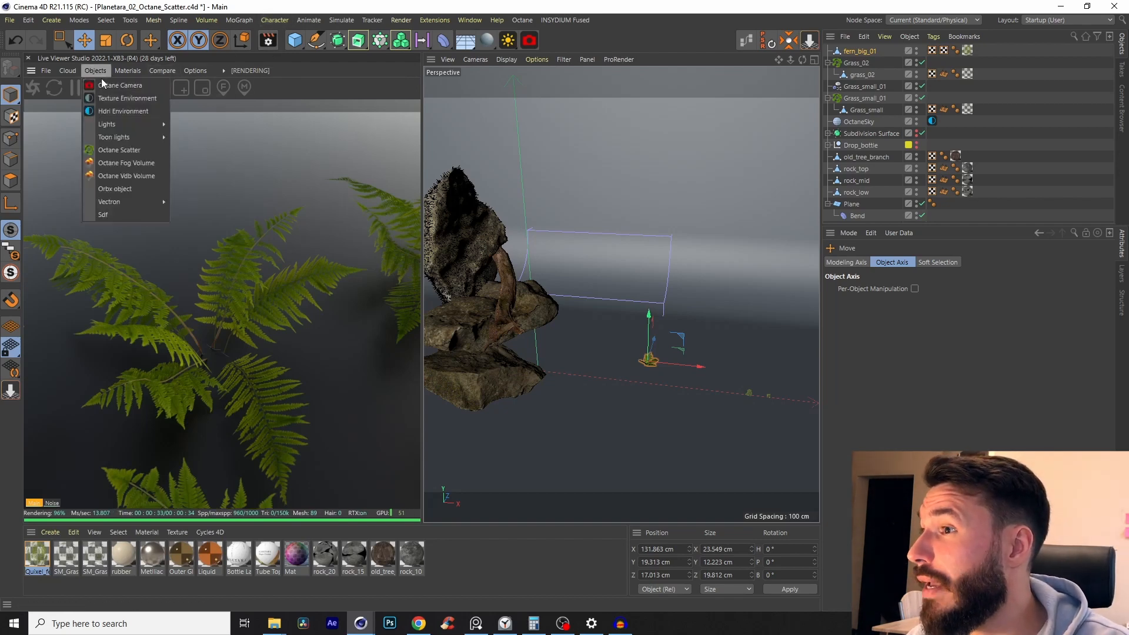
pyautogui.click(118, 144)
pyautogui.doubleClick(867, 51)
pyautogui.write('fern_b')
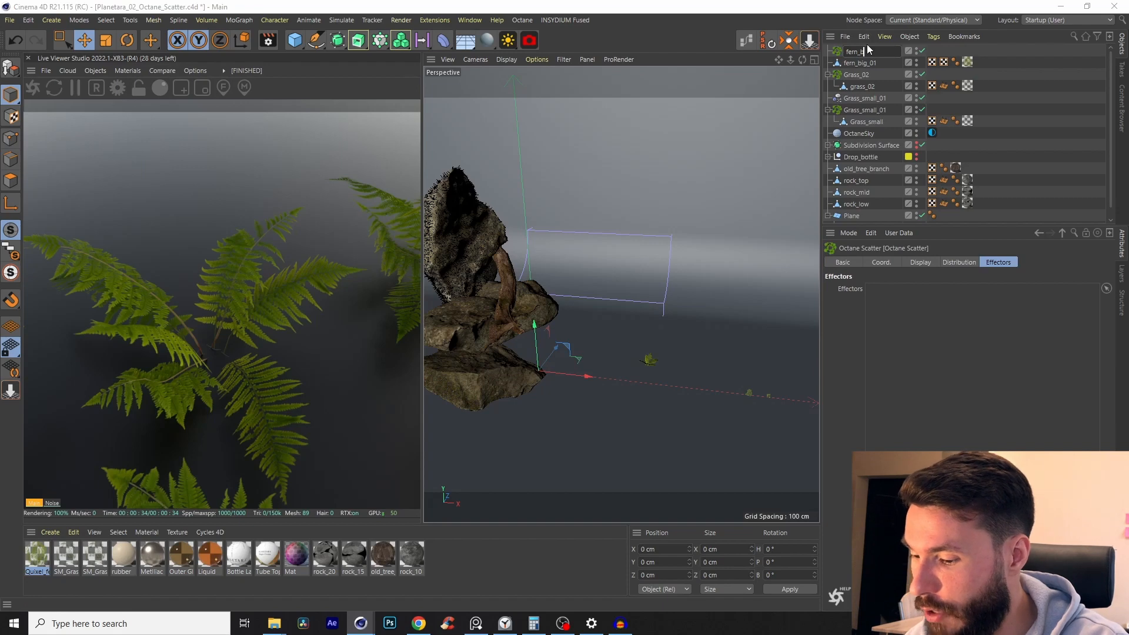
pyautogui.write('ig_01')
pyautogui.press('Return')
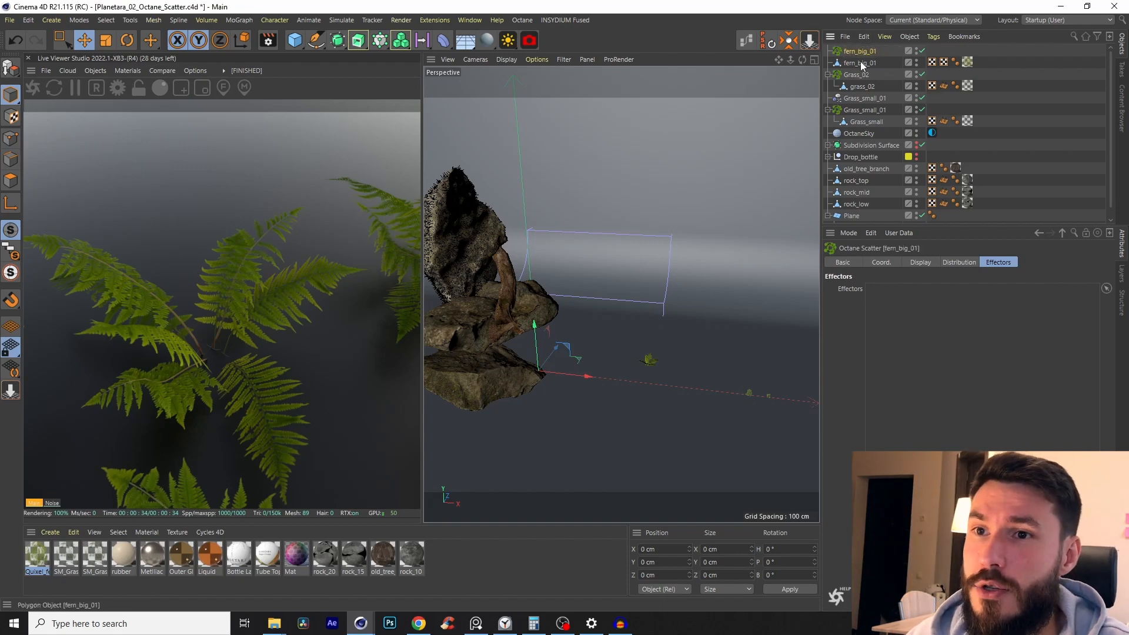
pyautogui.moveTo(869, 55); pyautogui.dragTo(866, 54)
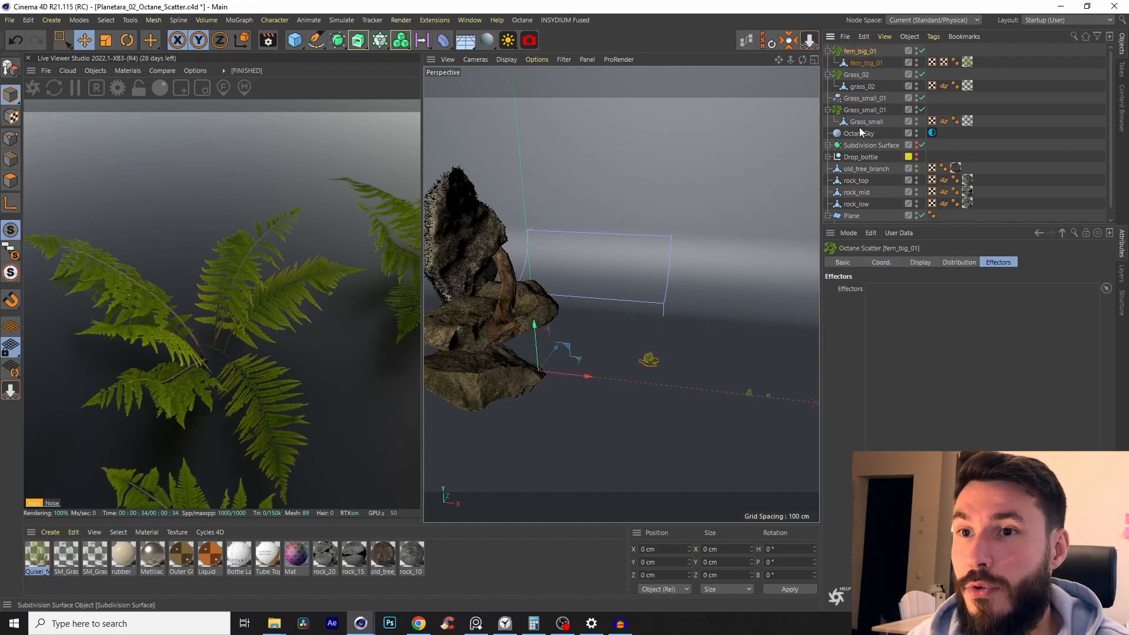
pyautogui.moveTo(862, 70); pyautogui.dragTo(863, 49)
pyautogui.click(859, 51)
pyautogui.press('Delete')
# - Duplicate the Grass_02 scatter and delete the grass_02 object inside the copy
pyautogui.click(858, 63)
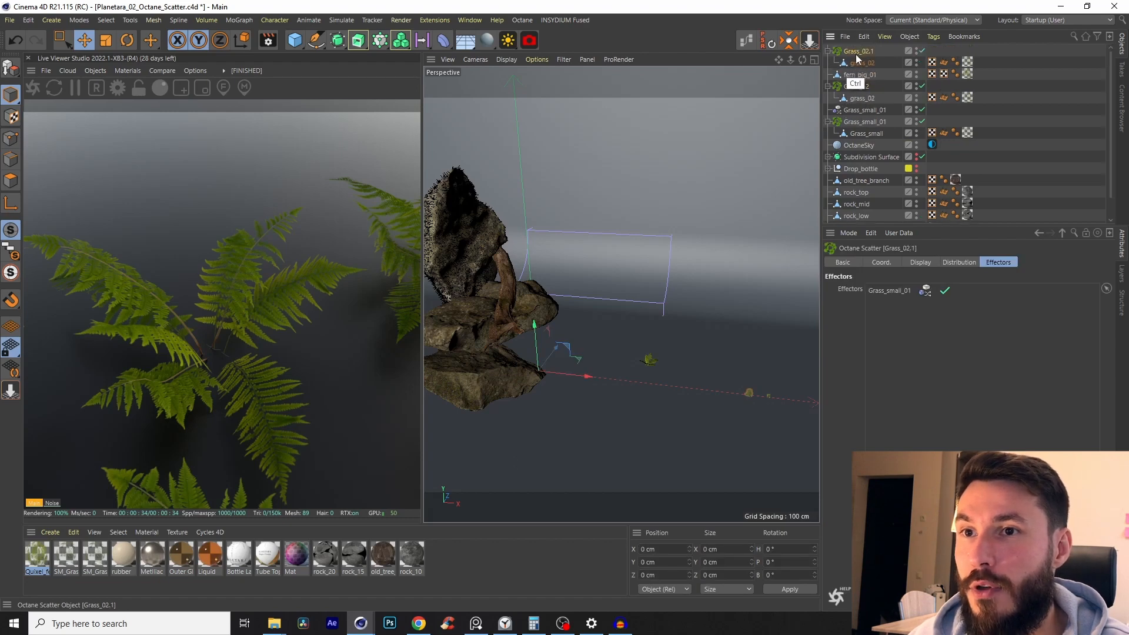
pyautogui.click(863, 63)
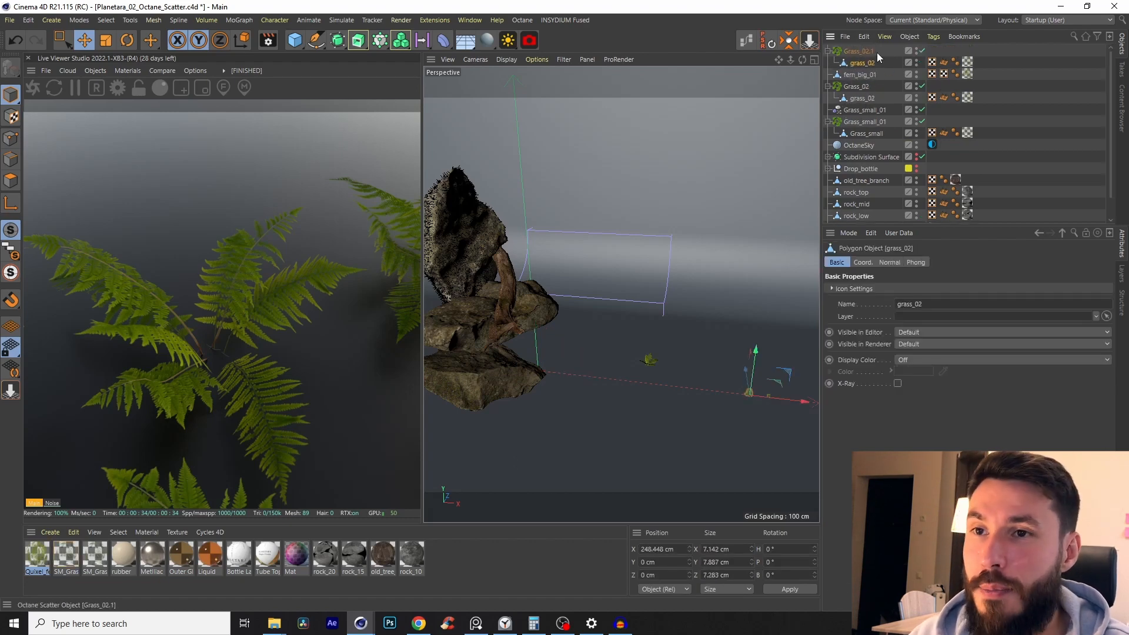
pyautogui.press('Delete')
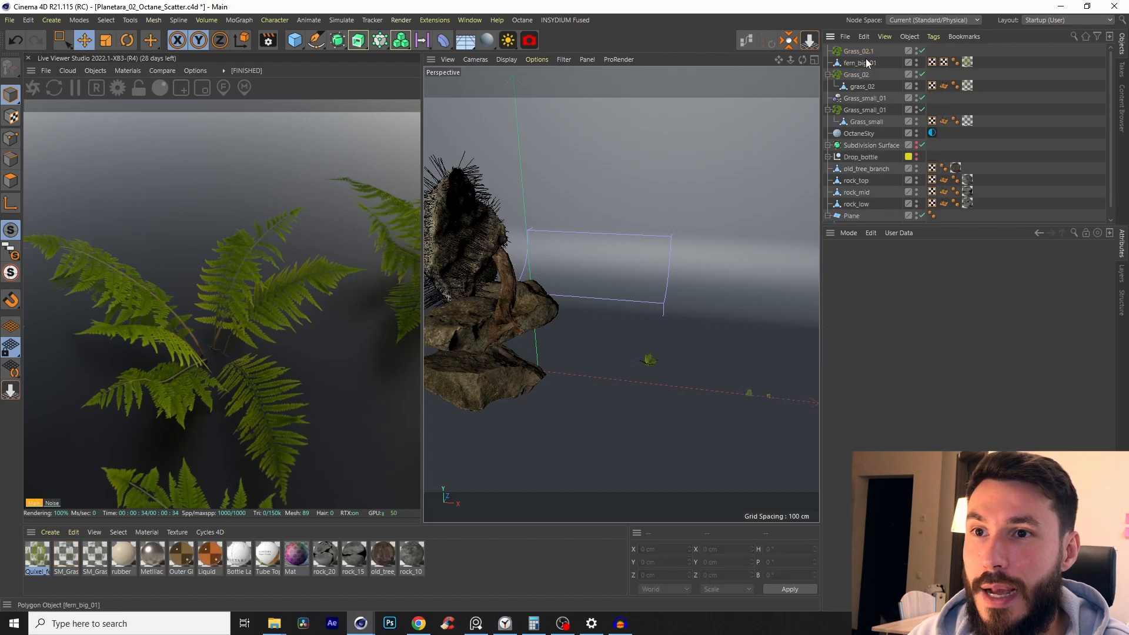
# - Rename the duplicated Octane Scatter as fern_big_01
pyautogui.click(860, 51)
pyautogui.doubleClick(861, 51)
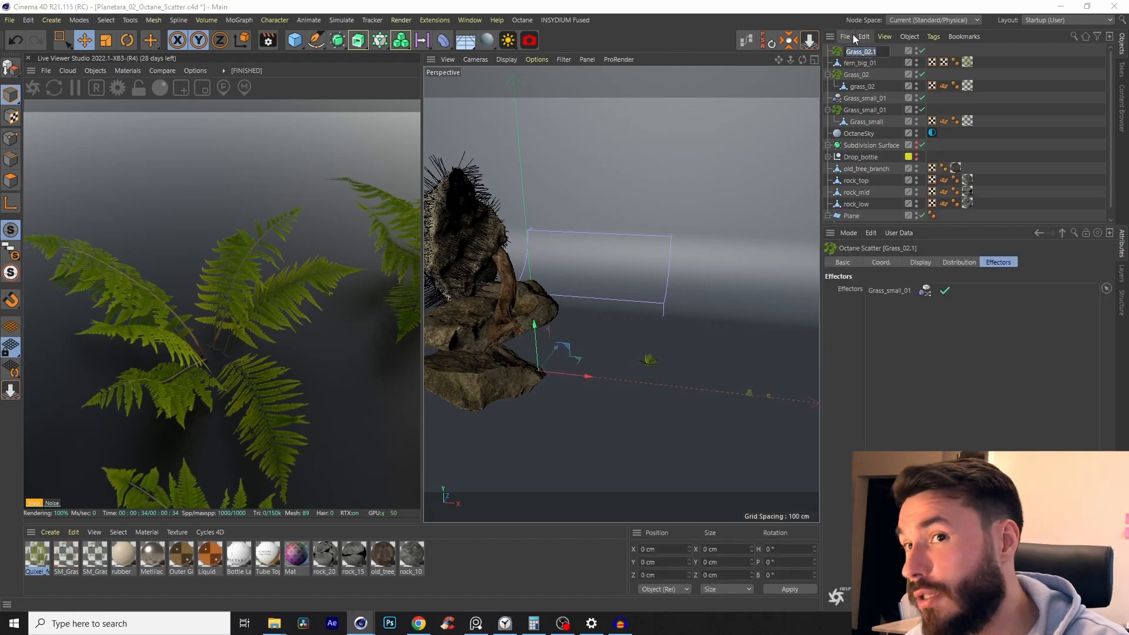
pyautogui.write('fern_')
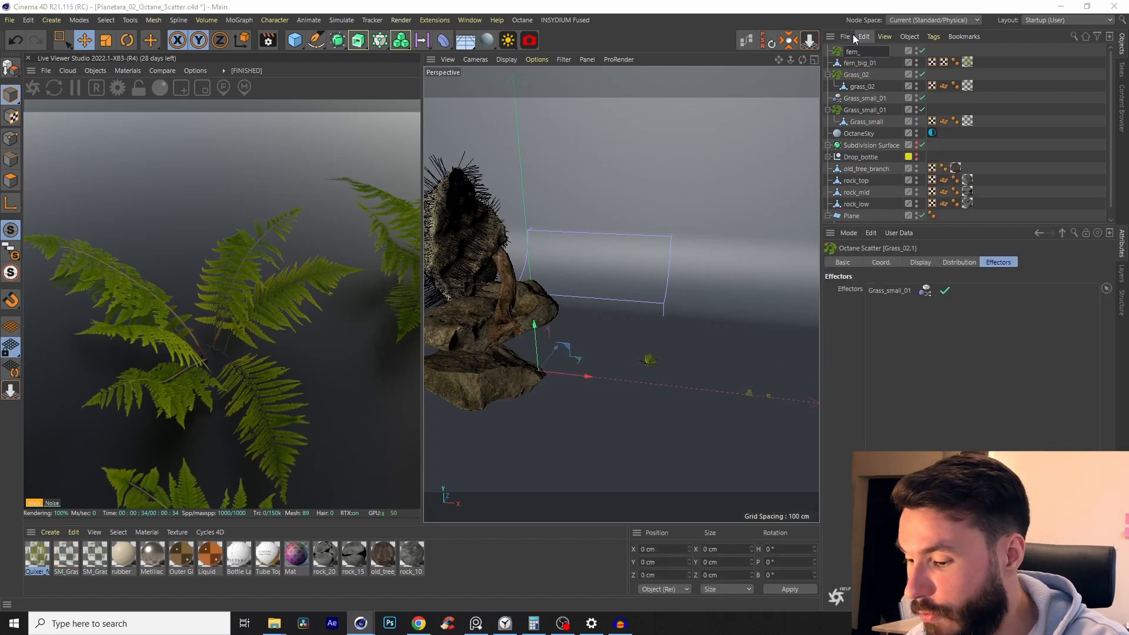
pyautogui.write('big_01')
pyautogui.press('Return')
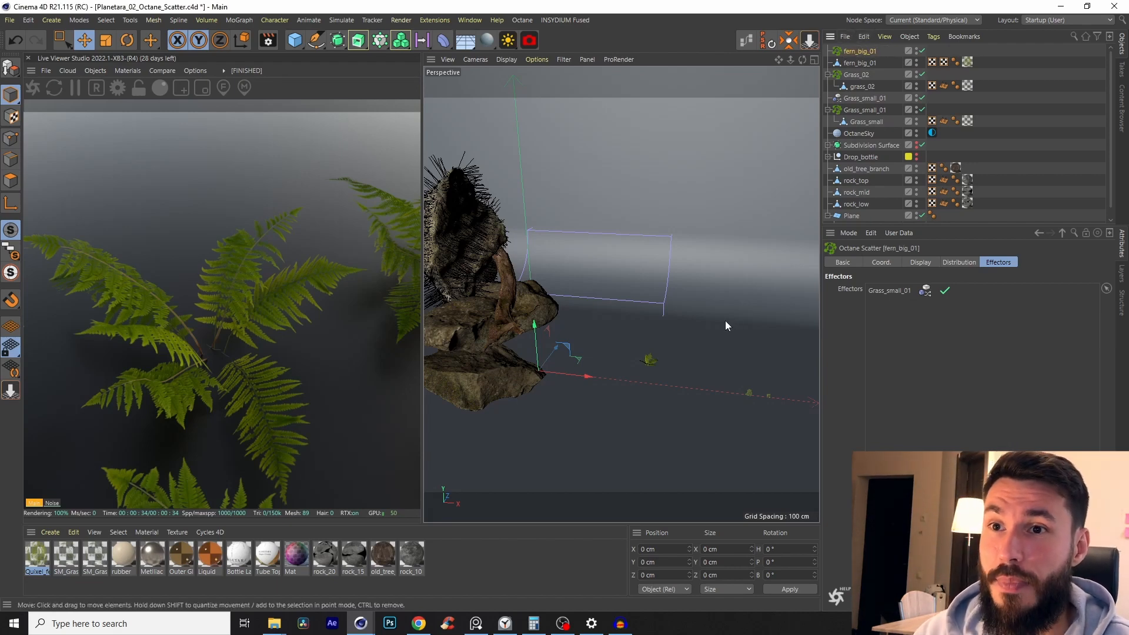
# - Nest the fern object inside the fern_big_01 scatter and render the scene in the Live Viewer with the resolution locked
pyautogui.moveTo(860, 63); pyautogui.dragTo(862, 52)
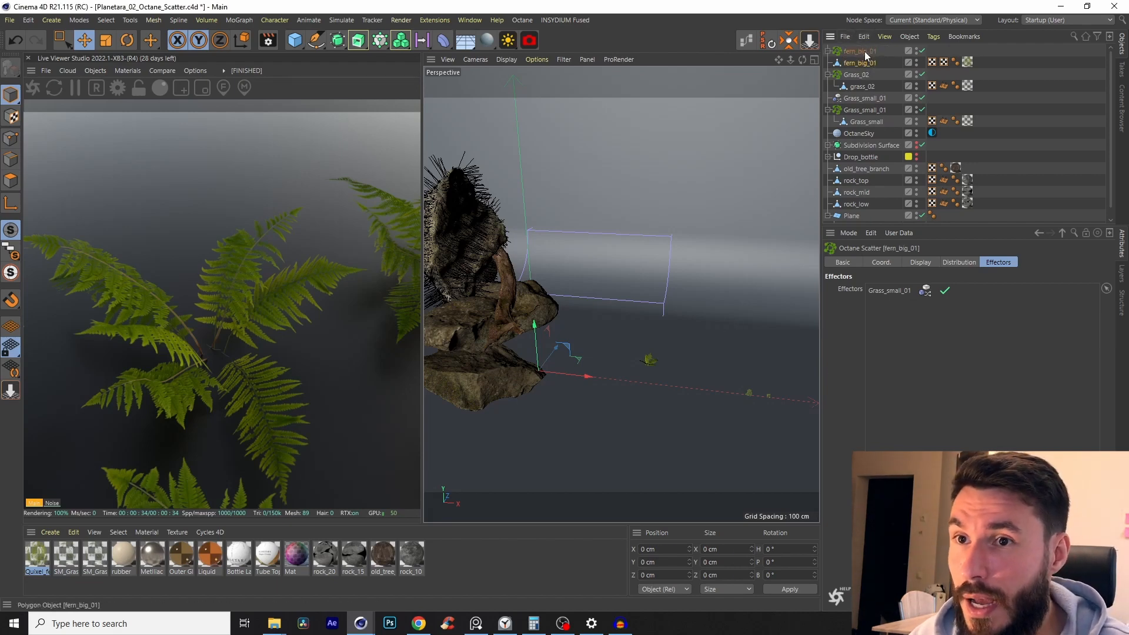
pyautogui.click(33, 87)
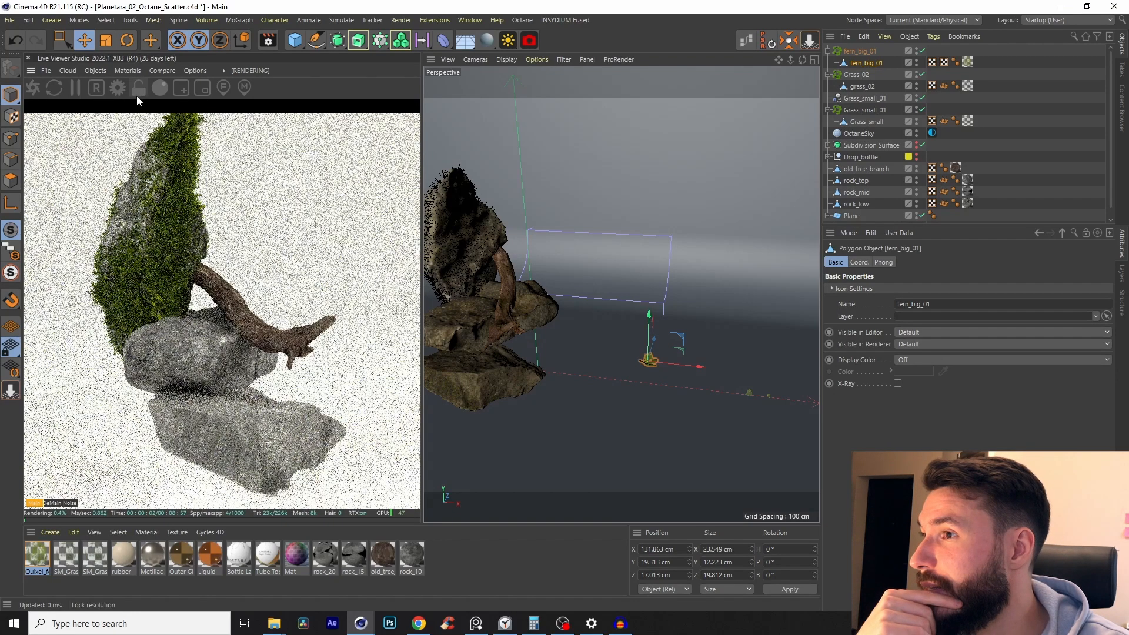
pyautogui.click(137, 93)
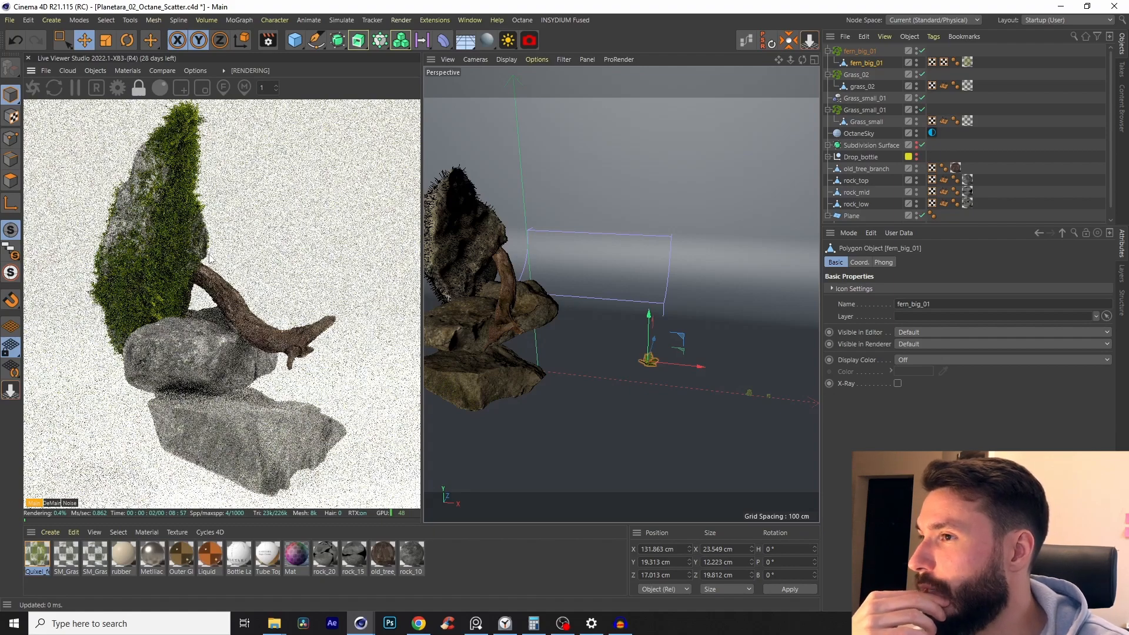
# - Scale the fern_big_01 object down to about 18.5 × 9.6 × 15.6 cm
pyautogui.scroll(5, 217, 288)
pyautogui.moveTo(297, 257); pyautogui.dragTo(216, 328, button='middle')
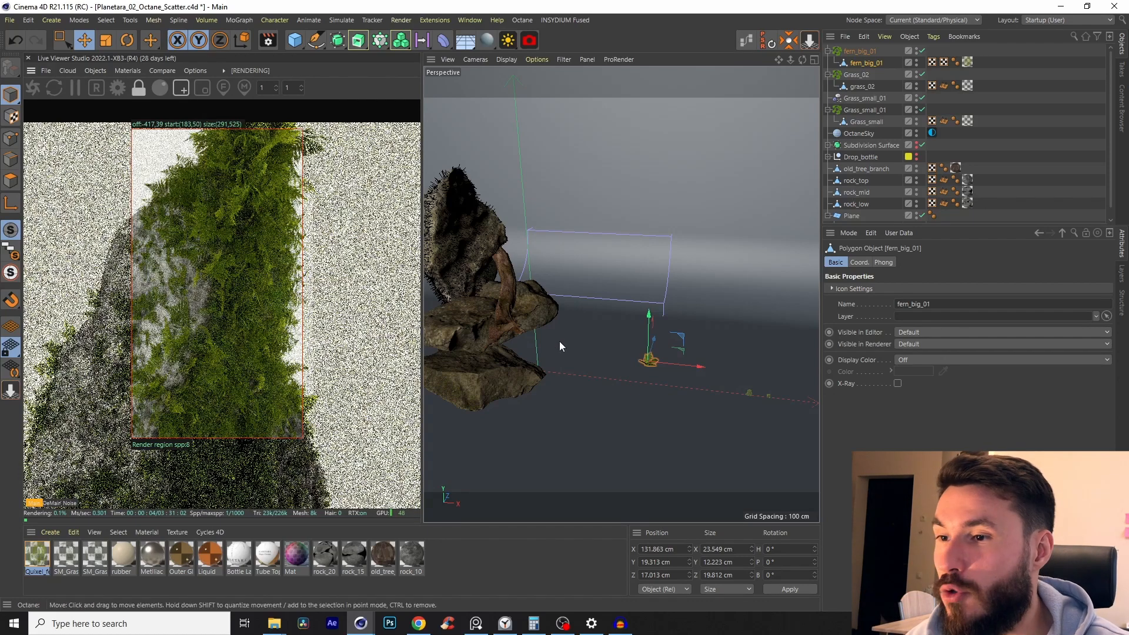
pyautogui.press('t')
pyautogui.moveTo(715, 293); pyautogui.dragTo(683, 339)
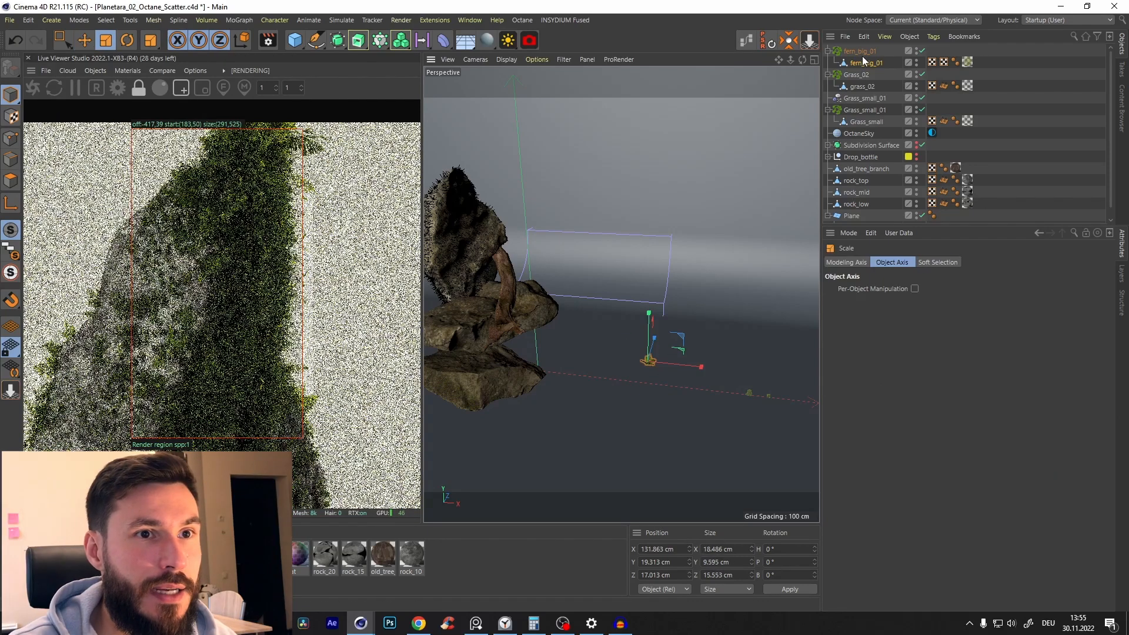
# - Set the distribution count of the fern_big_01 Octane Scatter to 500
pyautogui.click(863, 53)
pyautogui.click(924, 262)
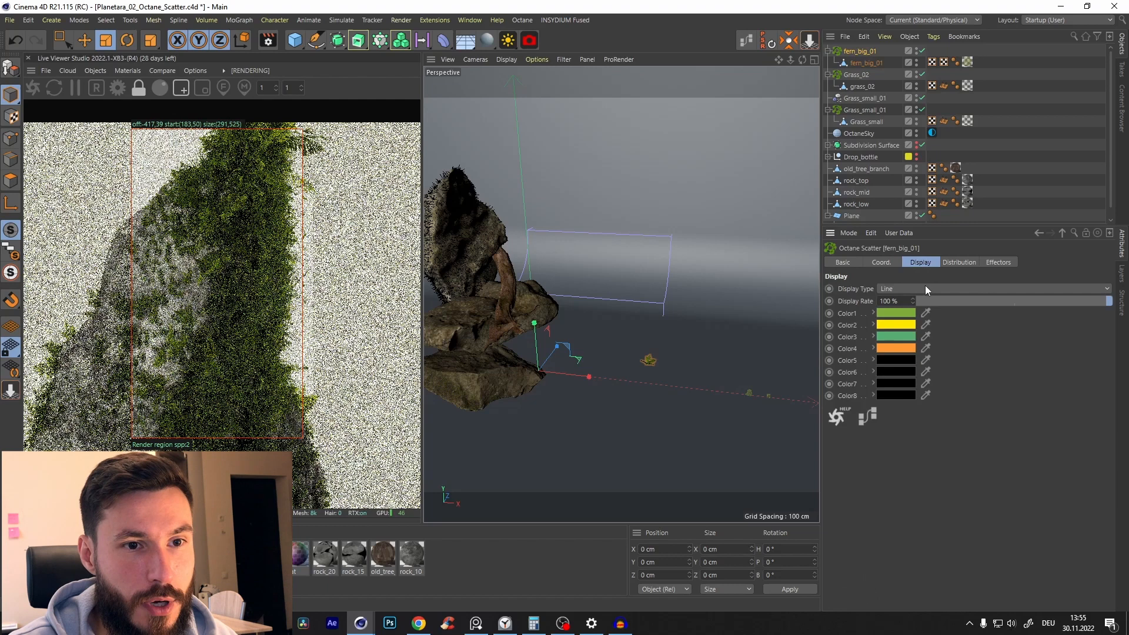
pyautogui.click(957, 263)
pyautogui.write('5')
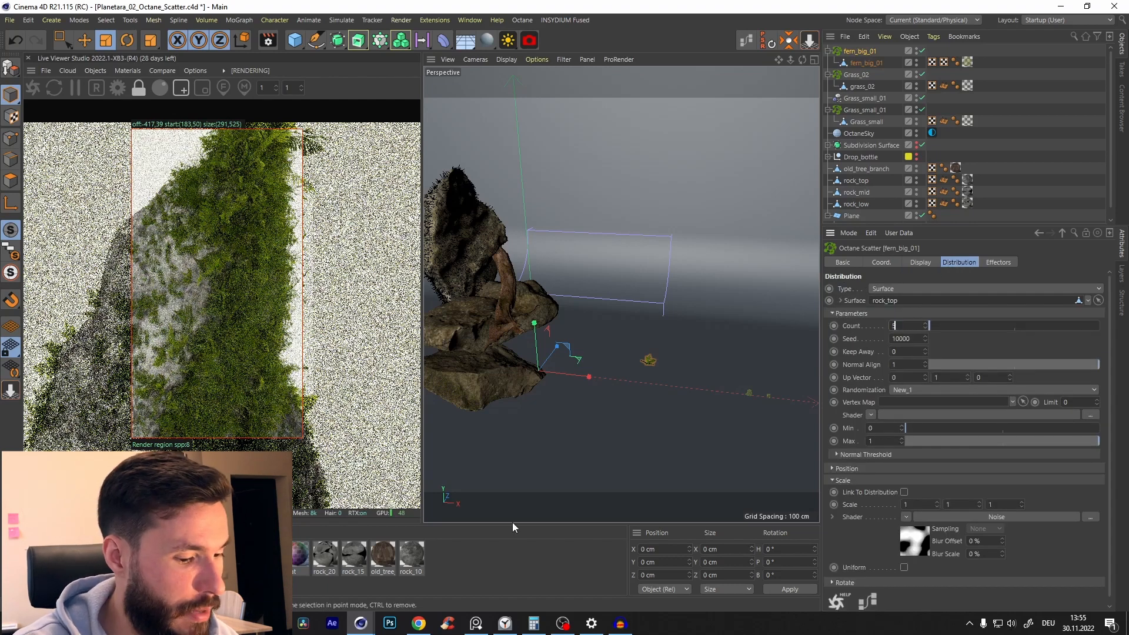
pyautogui.write('00')
pyautogui.press('Return')
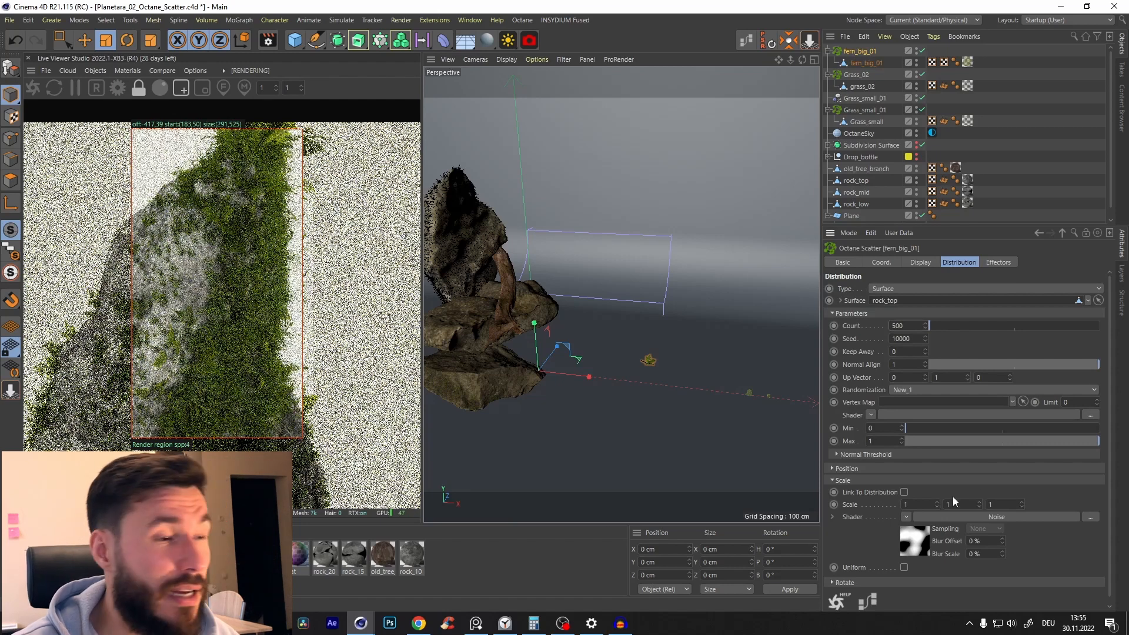
# - Raise the low clip of the fern scatter's scale noise shader to 26 %
pyautogui.click(911, 544)
pyautogui.scroll(-2, 1110, 305)
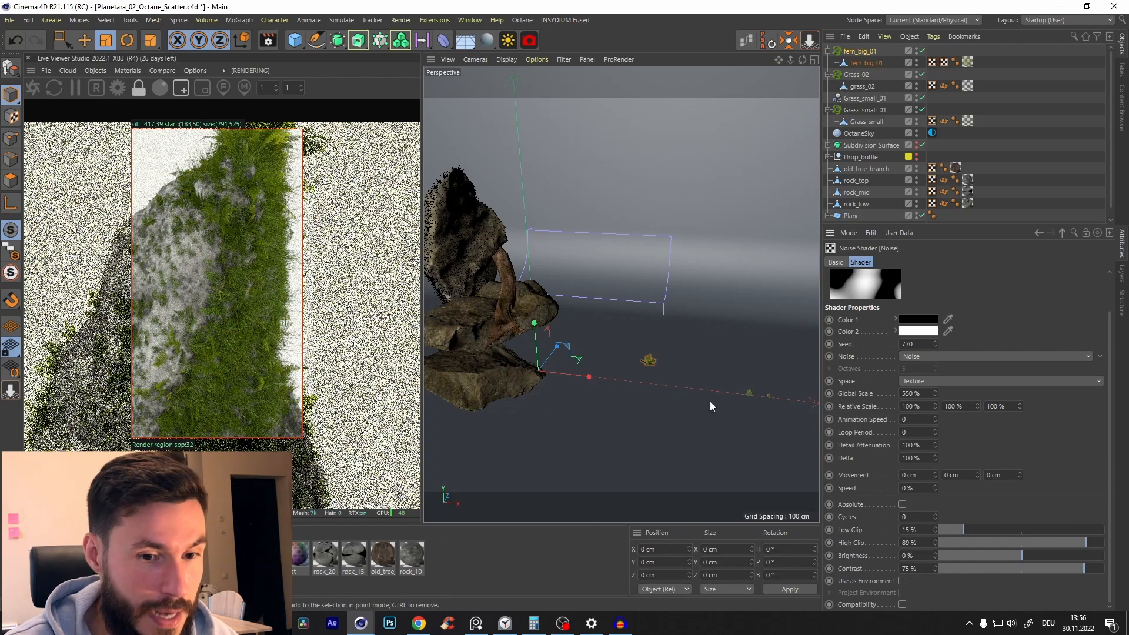
pyautogui.click(954, 529)
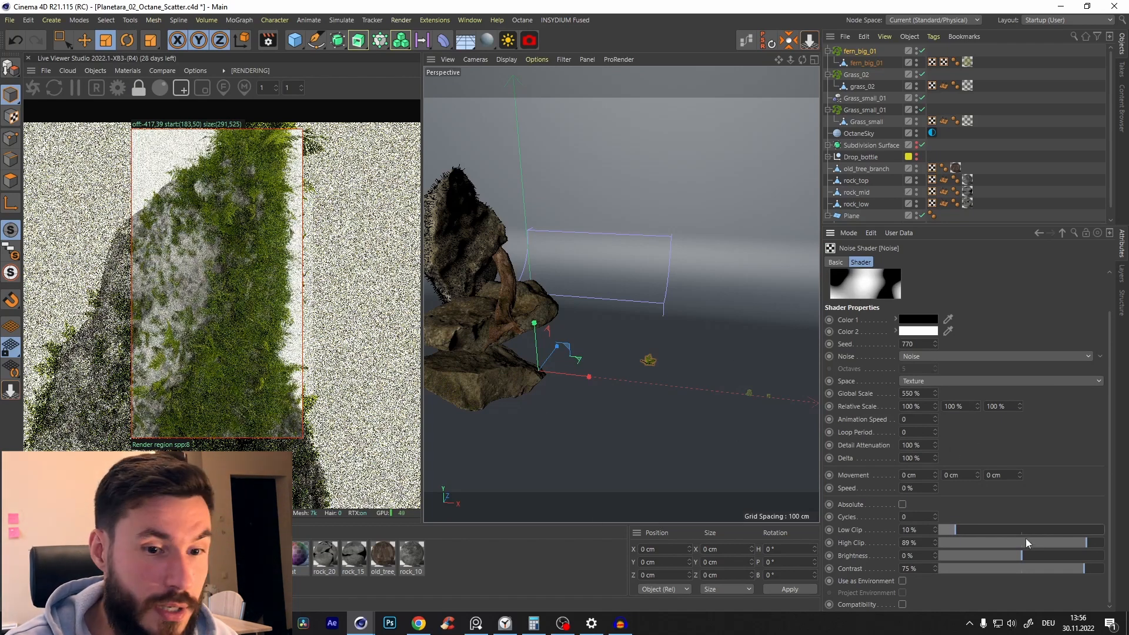
pyautogui.click(963, 529)
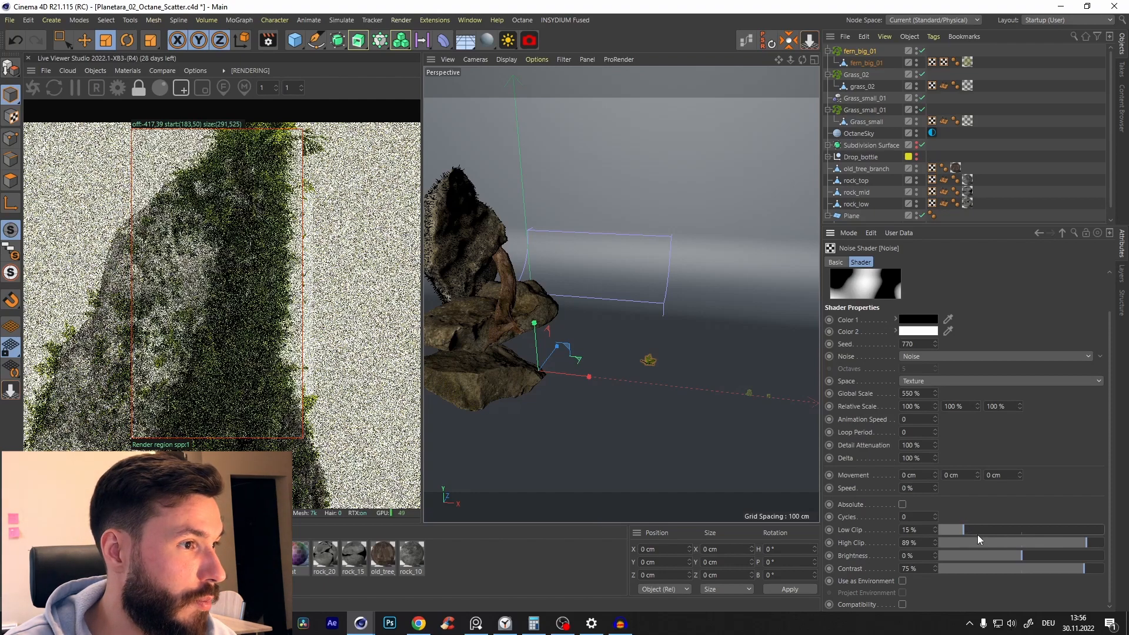
pyautogui.click(983, 529)
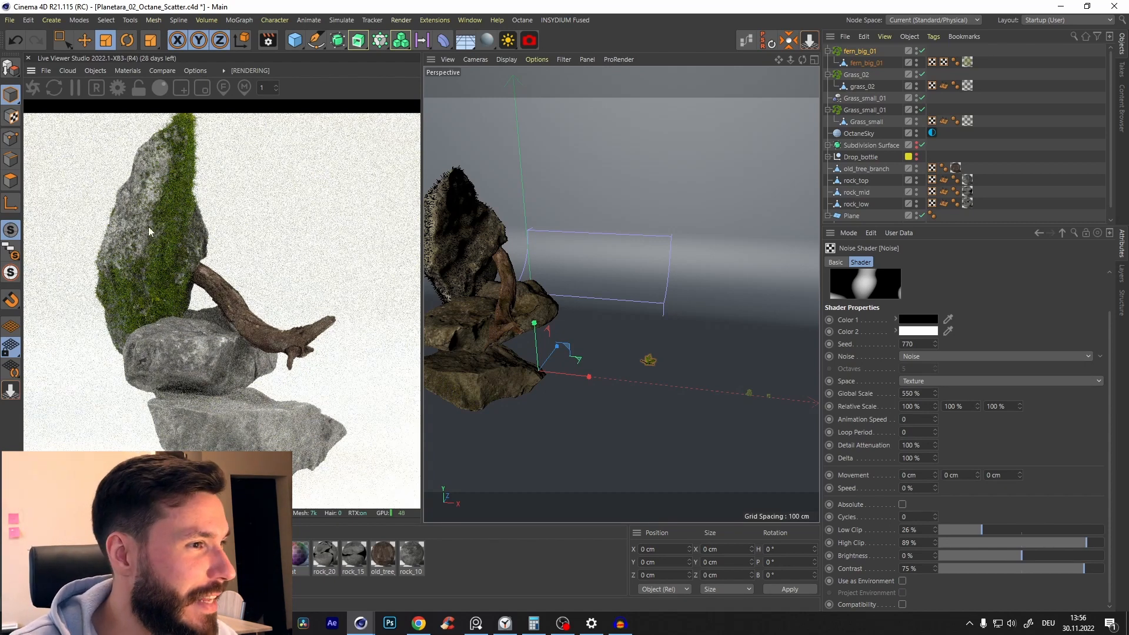
# - Select the middle rock and collapse the fern_big_01, Grass_02 and Grass_small_01 scatter hierarchies
pyautogui.keyDown('alt'); pyautogui.moveTo(500, 265); pyautogui.dragTo(693, 227); pyautogui.keyUp('alt')
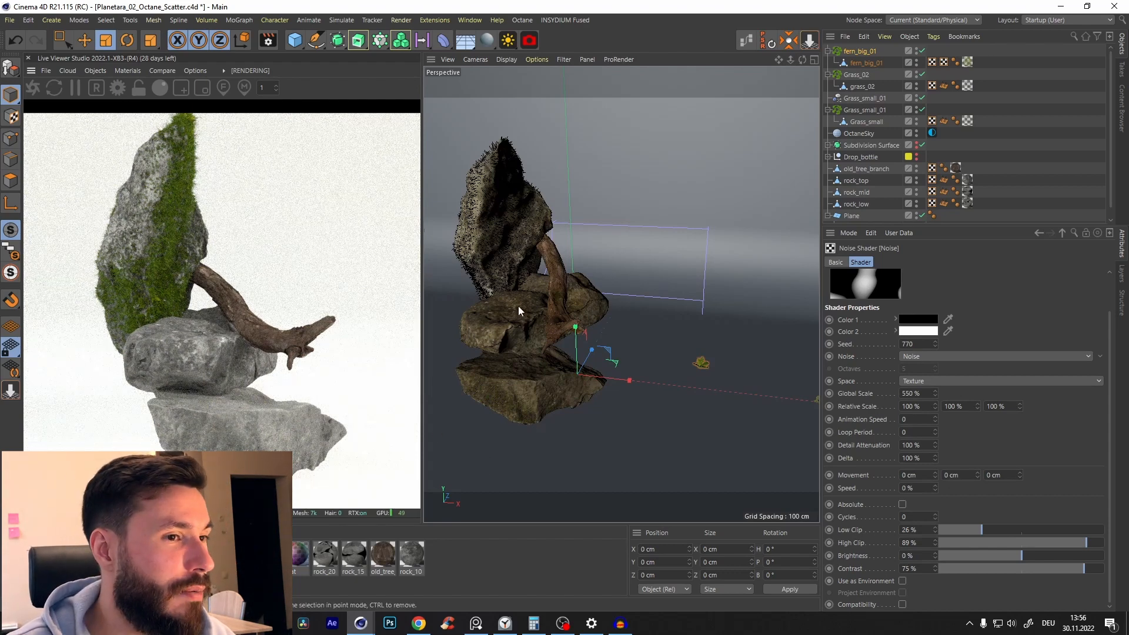
pyautogui.keyDown('alt'); pyautogui.moveTo(518, 306); pyautogui.dragTo(567, 320); pyautogui.keyUp('alt')
pyautogui.click(548, 325)
pyautogui.click(828, 52)
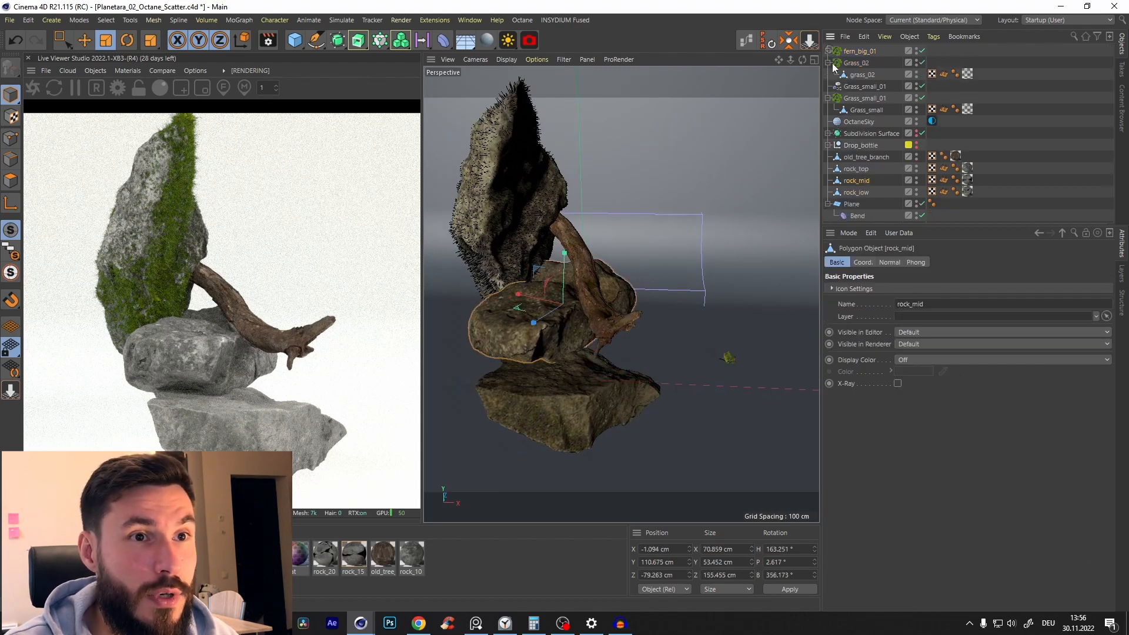
pyautogui.click(828, 63)
pyautogui.click(828, 87)
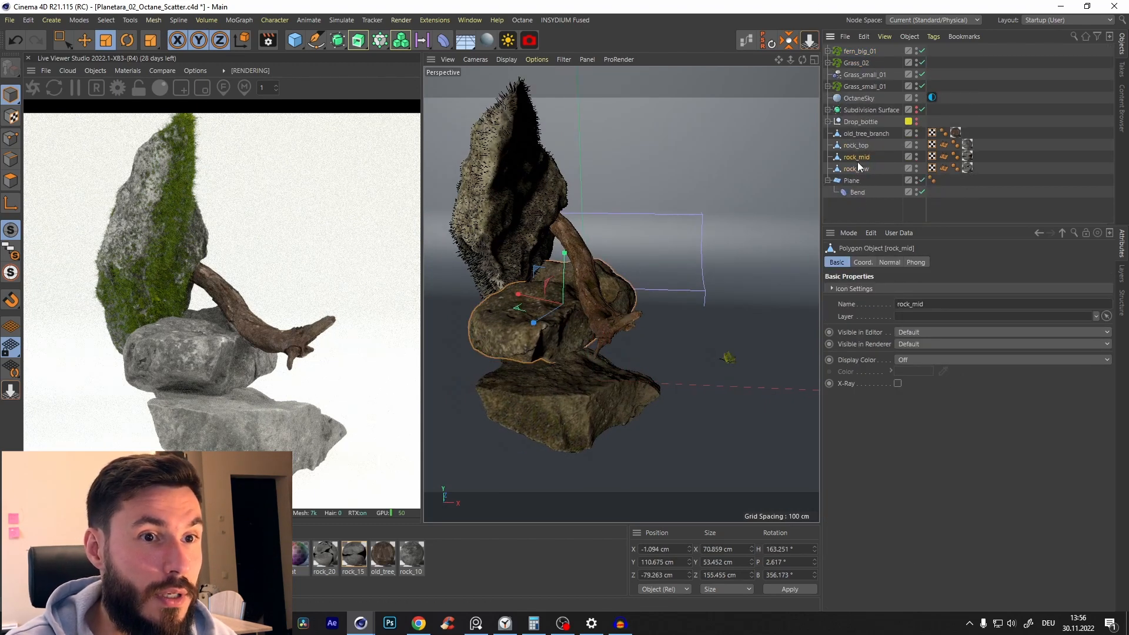
# - Add a new Octane Scatter object to the scene for the middle rock
pyautogui.keyDown('alt'); pyautogui.moveTo(566, 341); pyautogui.dragTo(578, 339); pyautogui.keyUp('alt')
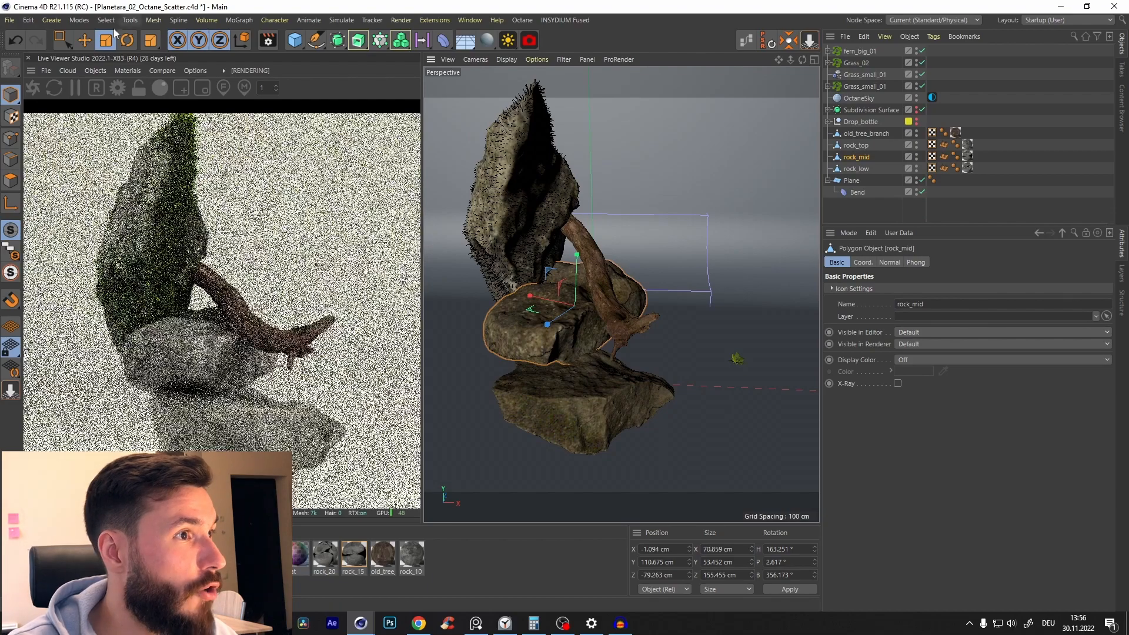
pyautogui.click(96, 70)
pyautogui.click(123, 153)
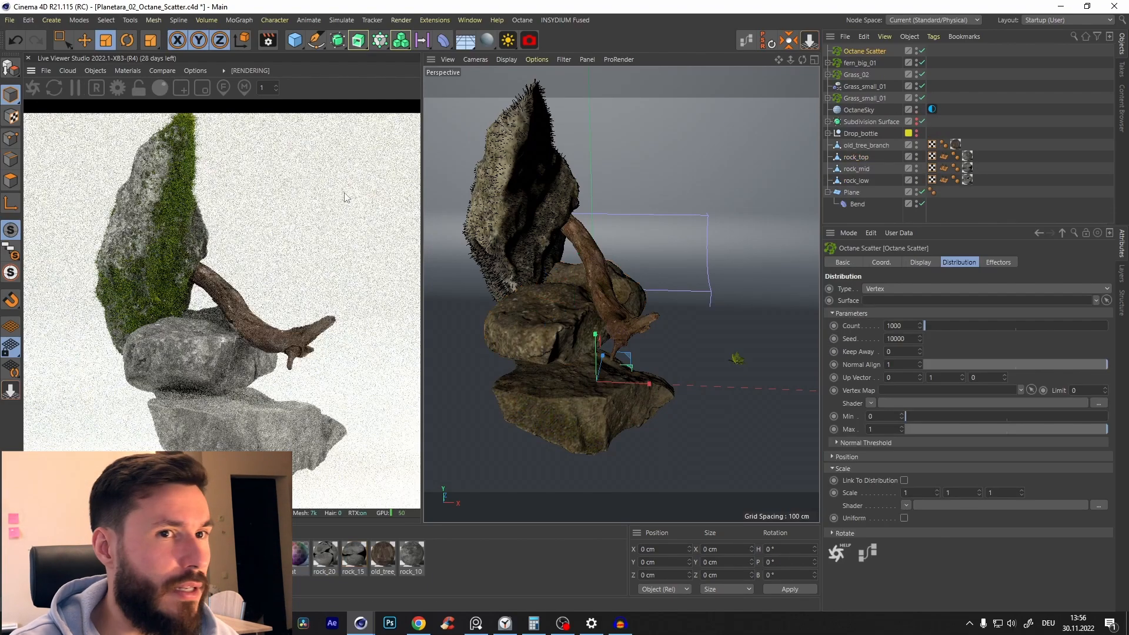
# - Group the fern_big_01, Grass_02 and Grass_small_01 scatters in a null and name it top rock
pyautogui.moveTo(864, 87); pyautogui.dragTo(859, 105)
pyautogui.click(859, 87)
pyautogui.keyDown('shift'); pyautogui.click(887, 62); pyautogui.keyUp('shift')
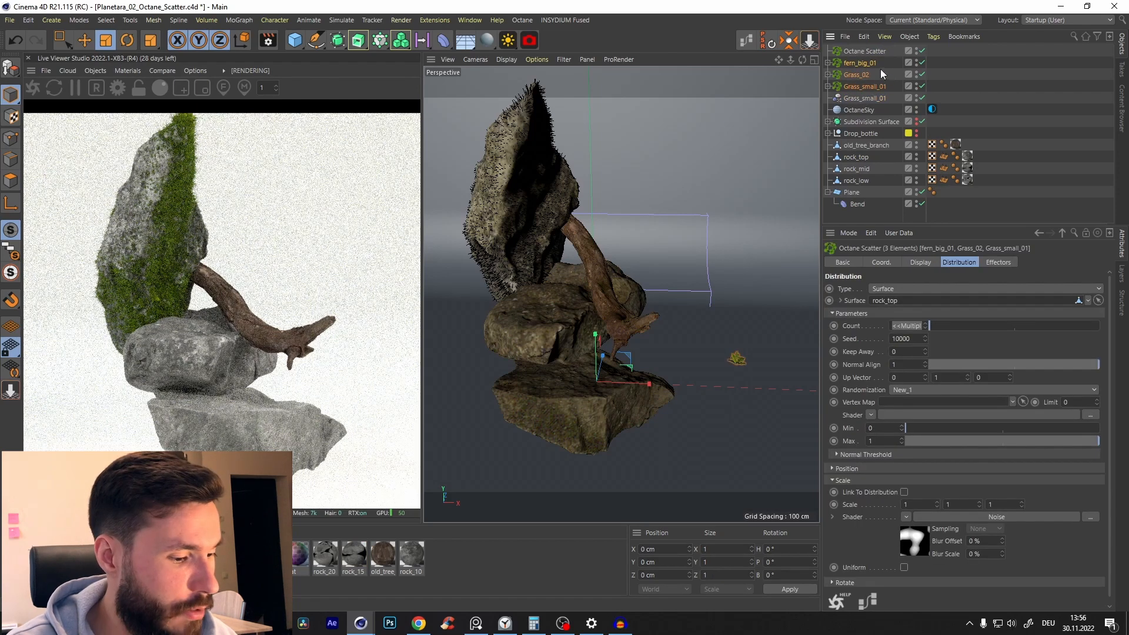
pyautogui.hotkey('alt', 'g')
pyautogui.doubleClick(852, 62)
pyautogui.write('tc')
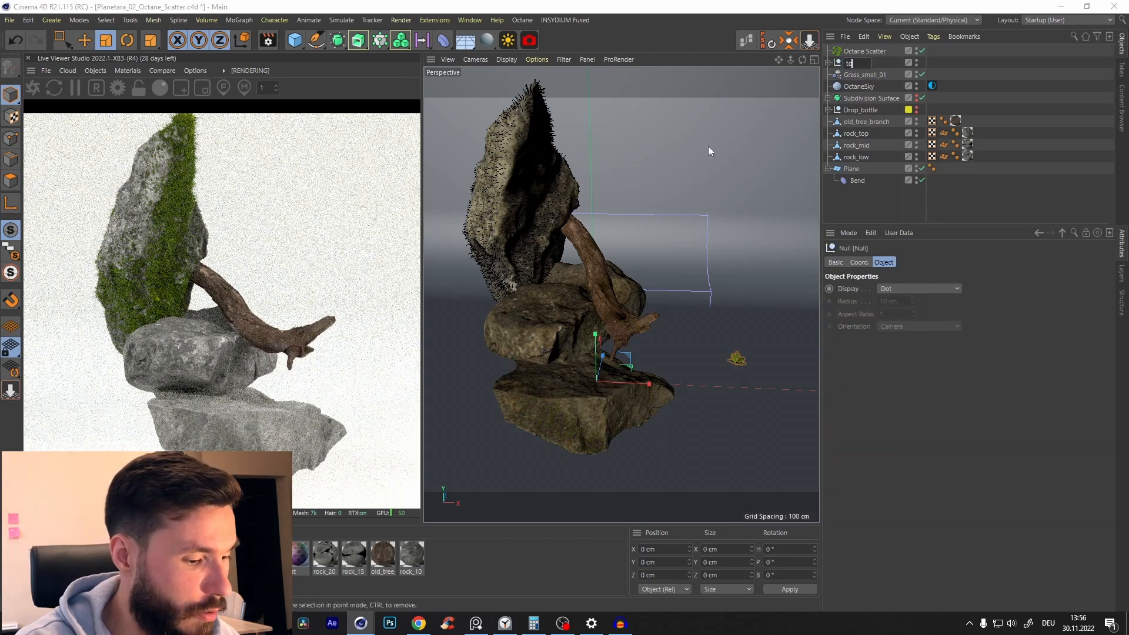
pyautogui.write('p rock')
pyautogui.press('Return')
# - Copy the Grass_small object from the top rock group into the new Octane Scatter and collapse the group
pyautogui.scroll(3, 774, 342)
pyautogui.click(786, 341)
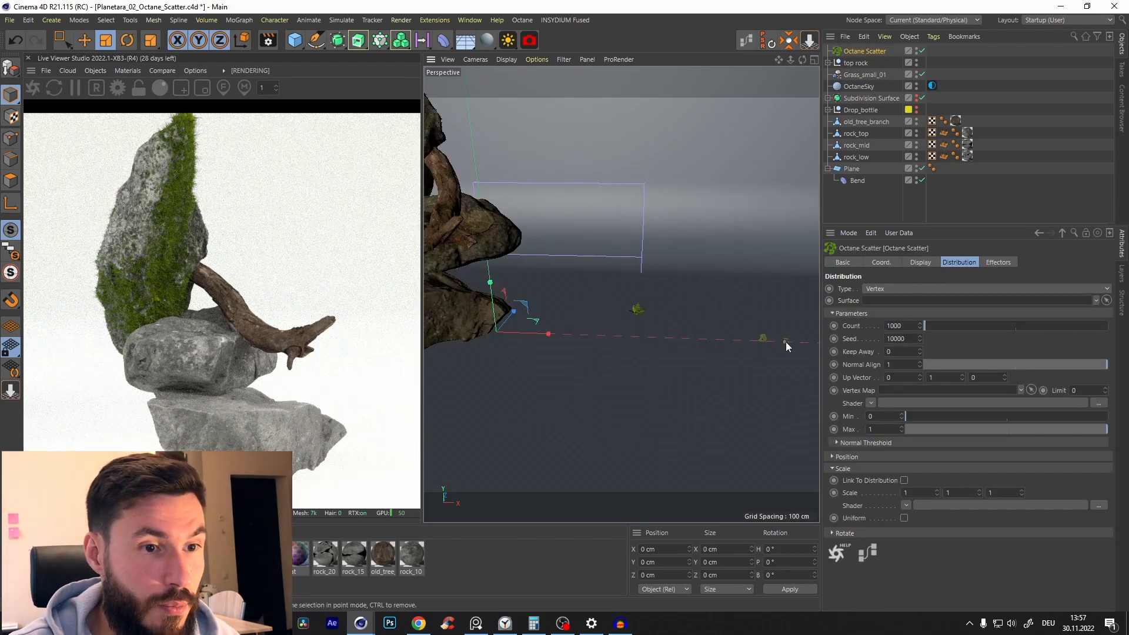
pyautogui.click(786, 341)
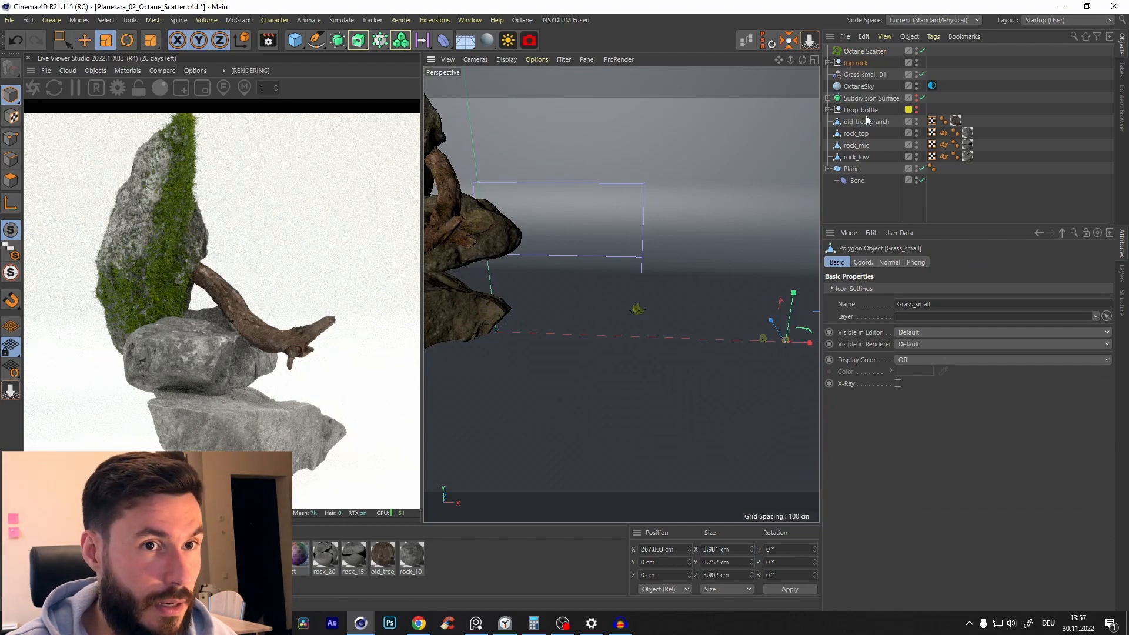
pyautogui.click(862, 50)
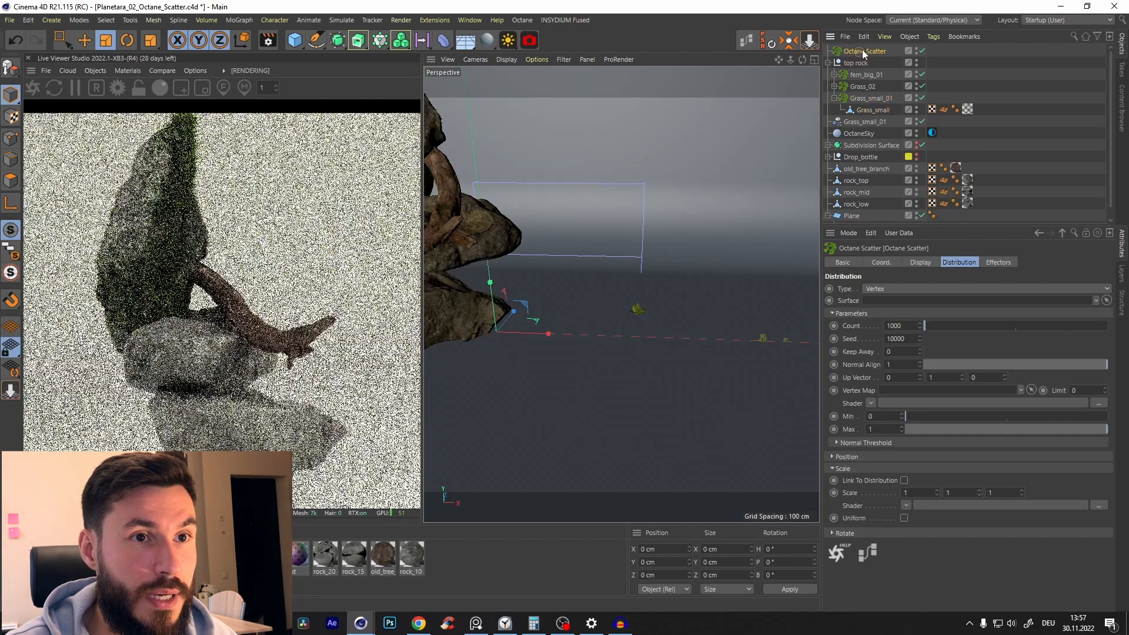
pyautogui.keyDown('ctrl'); pyautogui.moveTo(873, 110); pyautogui.dragTo(867, 62); pyautogui.keyUp('ctrl')
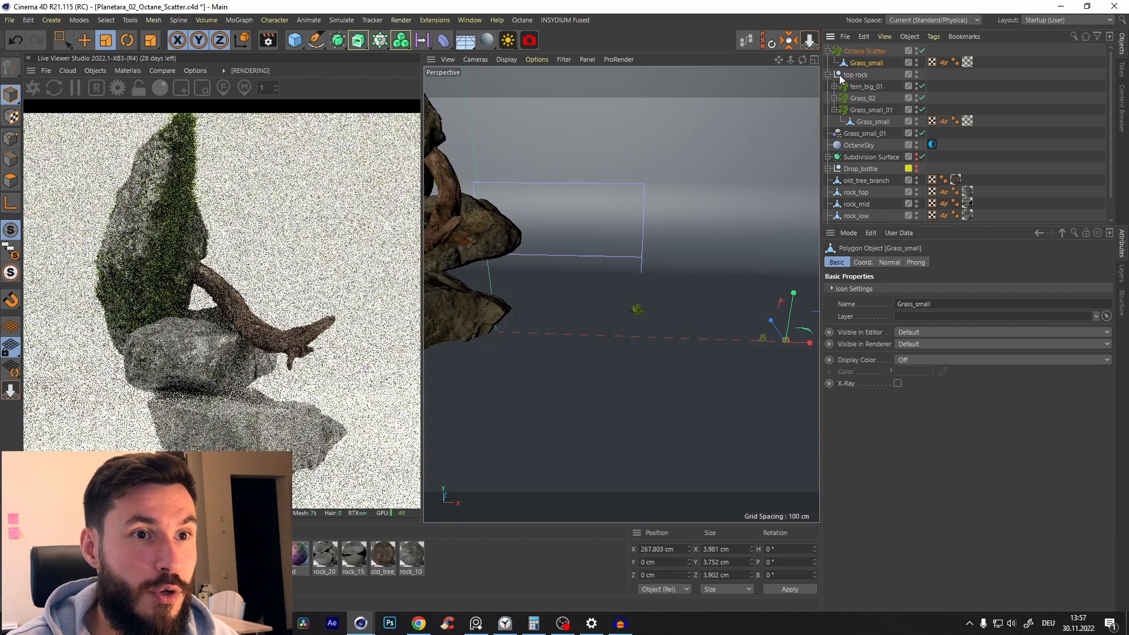
pyautogui.click(828, 74)
# - Set the new Octane Scatter's distribution type to Surface with rock_mid as its surface
pyautogui.click(865, 51)
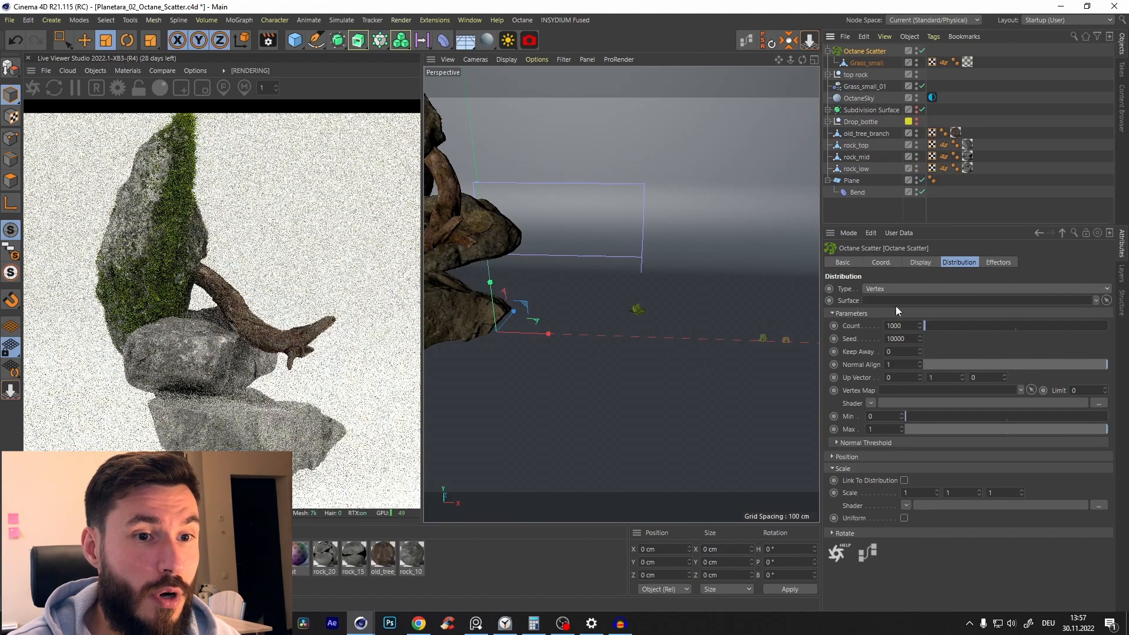
pyautogui.click(882, 289)
pyautogui.click(880, 313)
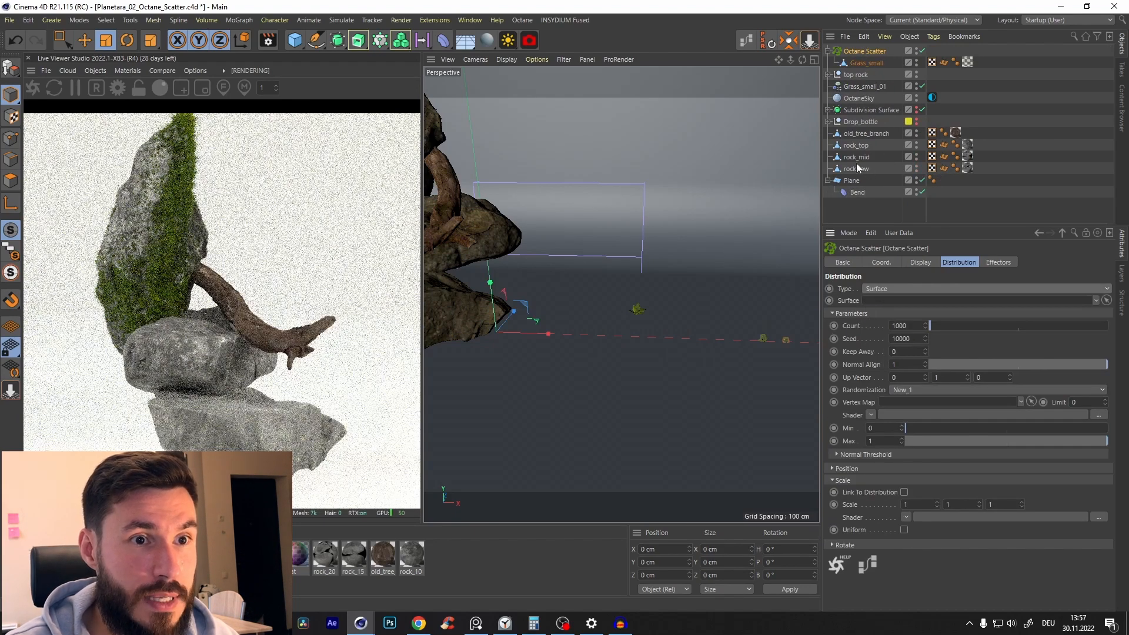
pyautogui.moveTo(856, 157); pyautogui.dragTo(894, 217)
pyautogui.moveTo(875, 306); pyautogui.dragTo(890, 301)
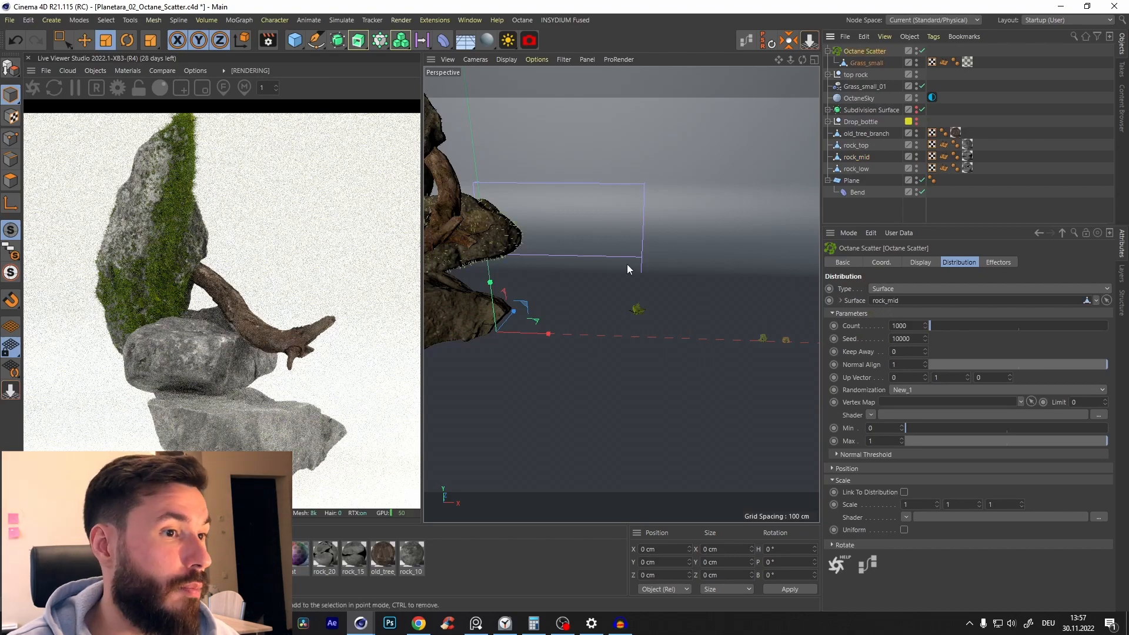
# - Lock the Live Viewer resolution and set the middle rock scatter's count to 5000
pyautogui.press('o')
pyautogui.scroll(3, 611, 297)
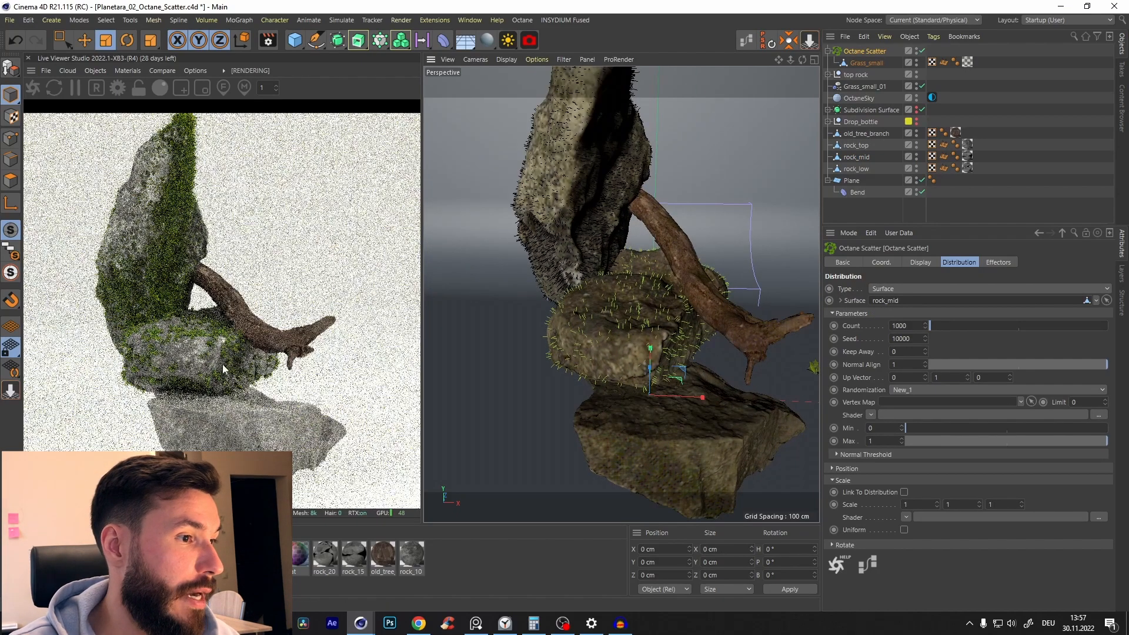
pyautogui.click(140, 90)
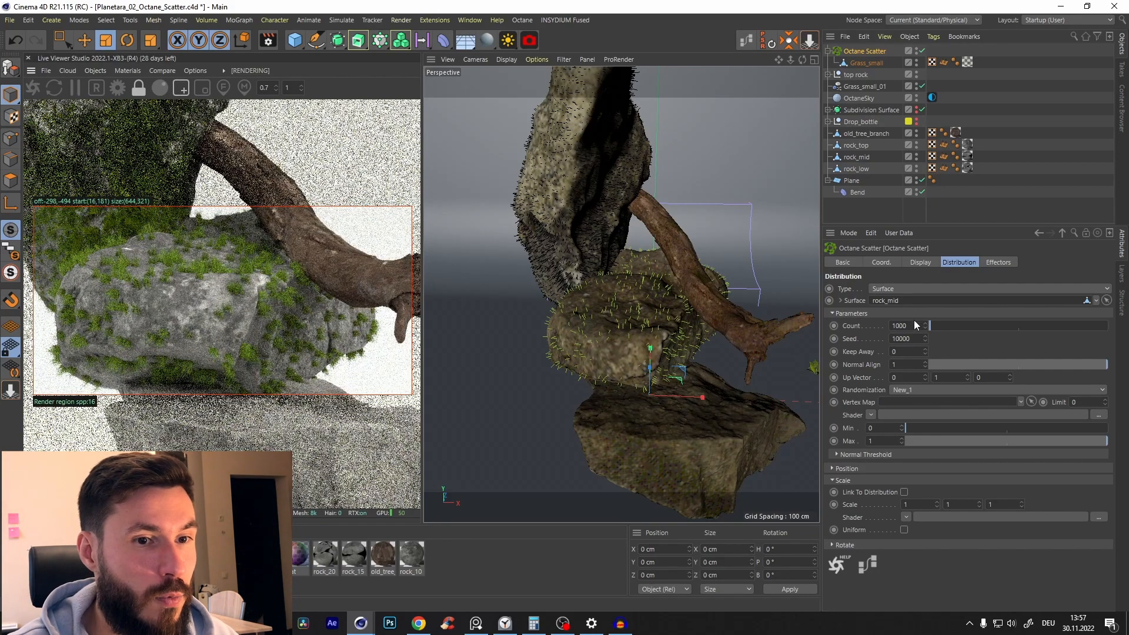
pyautogui.write('1')
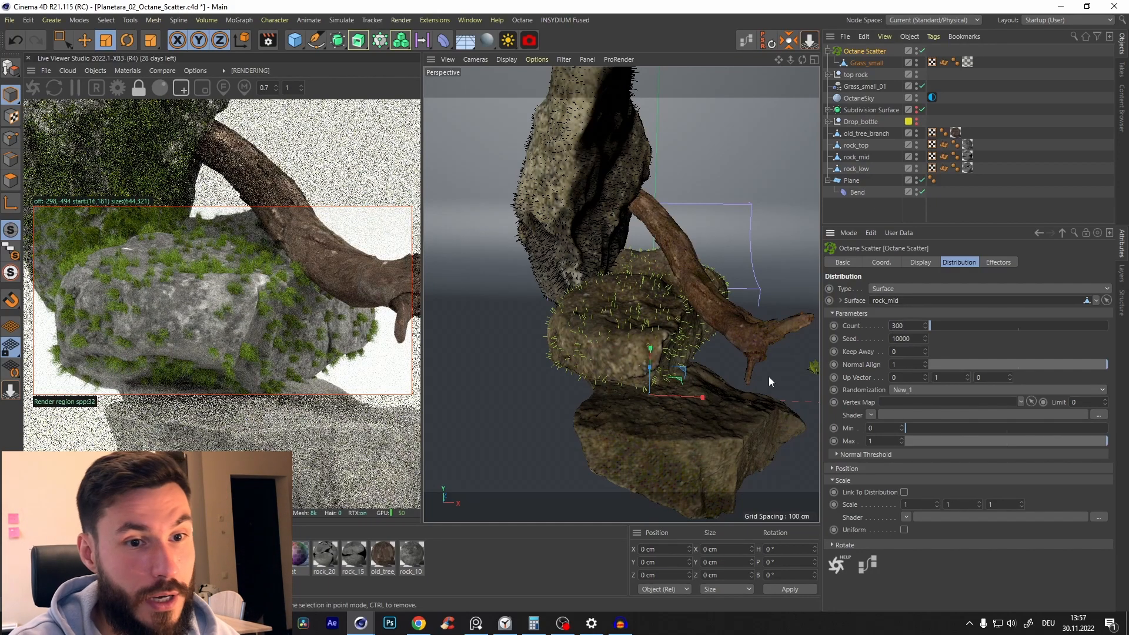
pyautogui.write('5000')
pyautogui.press('Return')
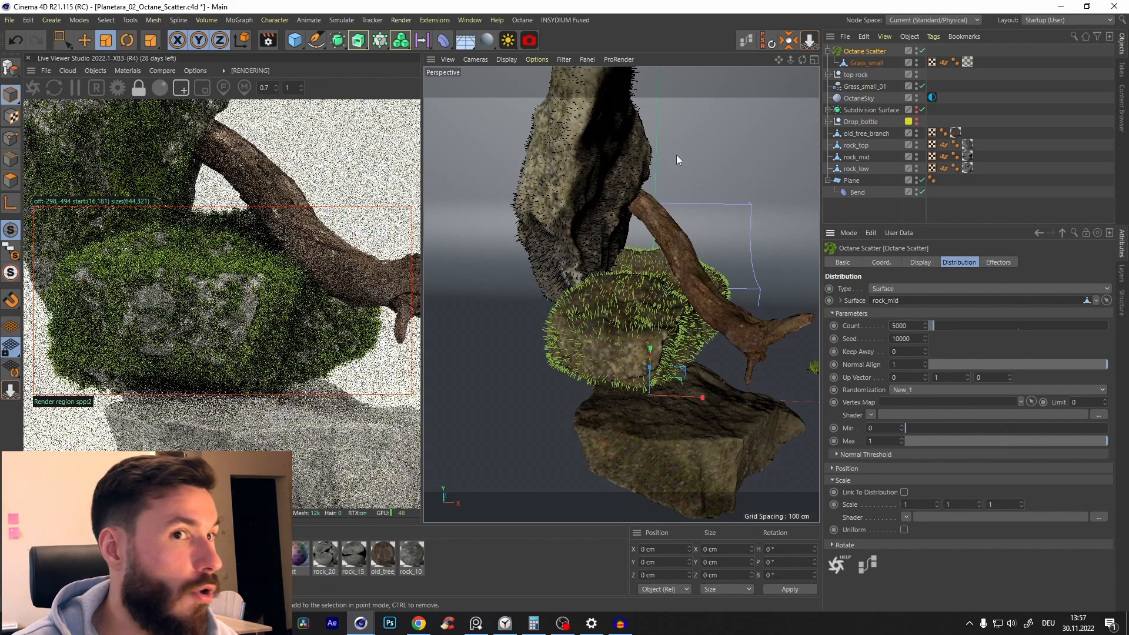
# - Assign the Grass_small_01 effector to the middle rock's Octane Scatter
pyautogui.click(998, 262)
pyautogui.moveTo(851, 85); pyautogui.dragTo(877, 210)
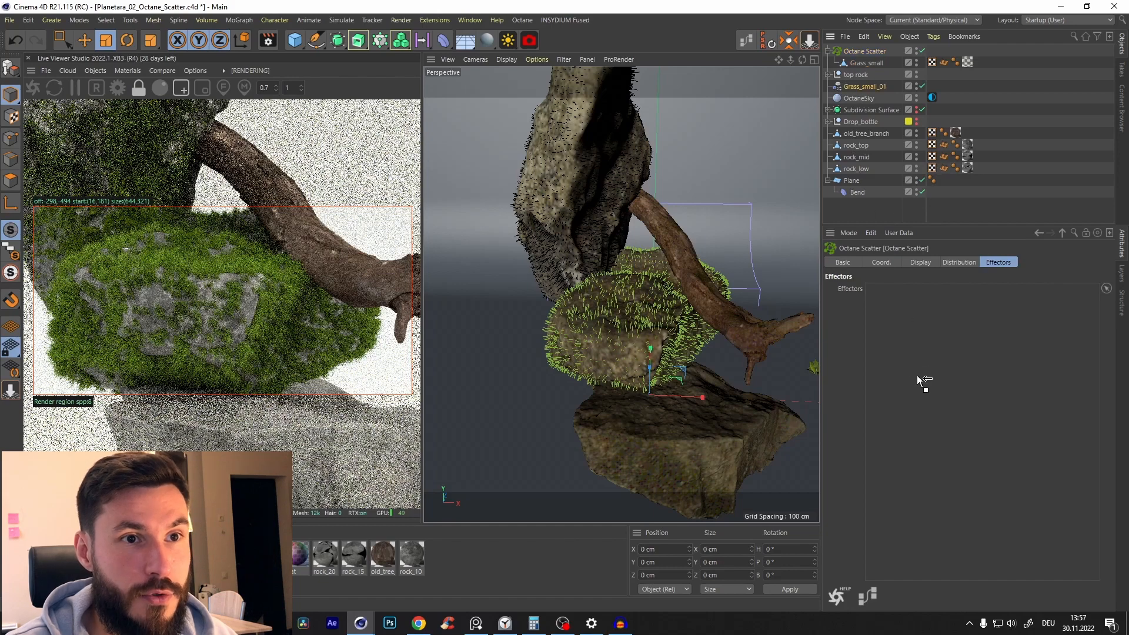
# - Add Grass_small_01 as an effector of the Octane Scatter and assign a Noise shader to the distribution scale
pyautogui.moveTo(916, 375); pyautogui.dragTo(918, 376)
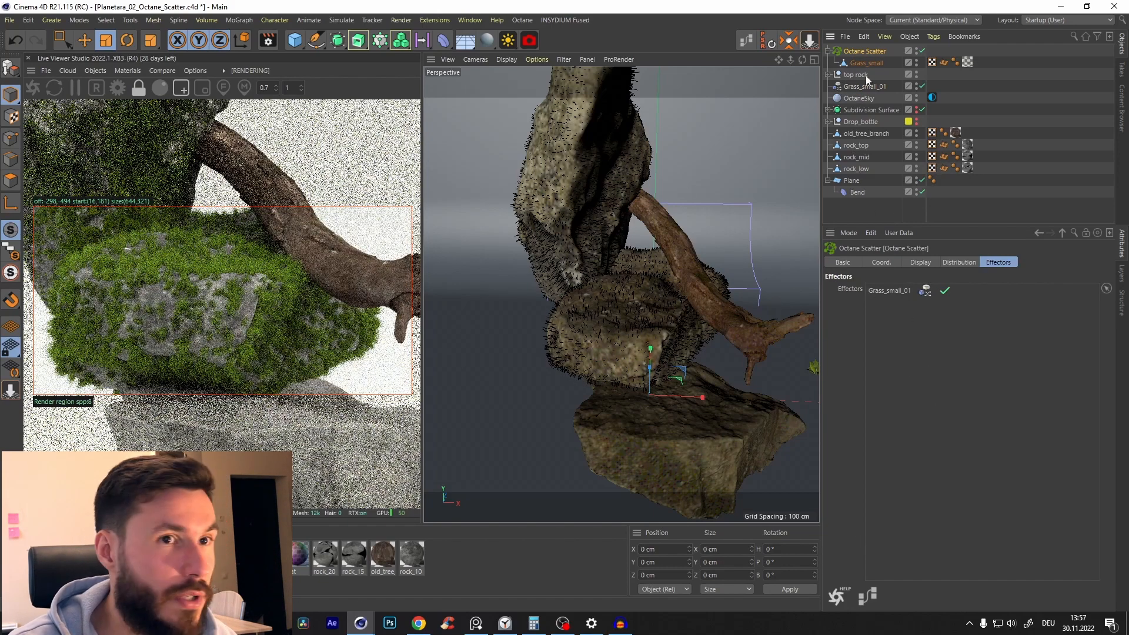
pyautogui.click(951, 262)
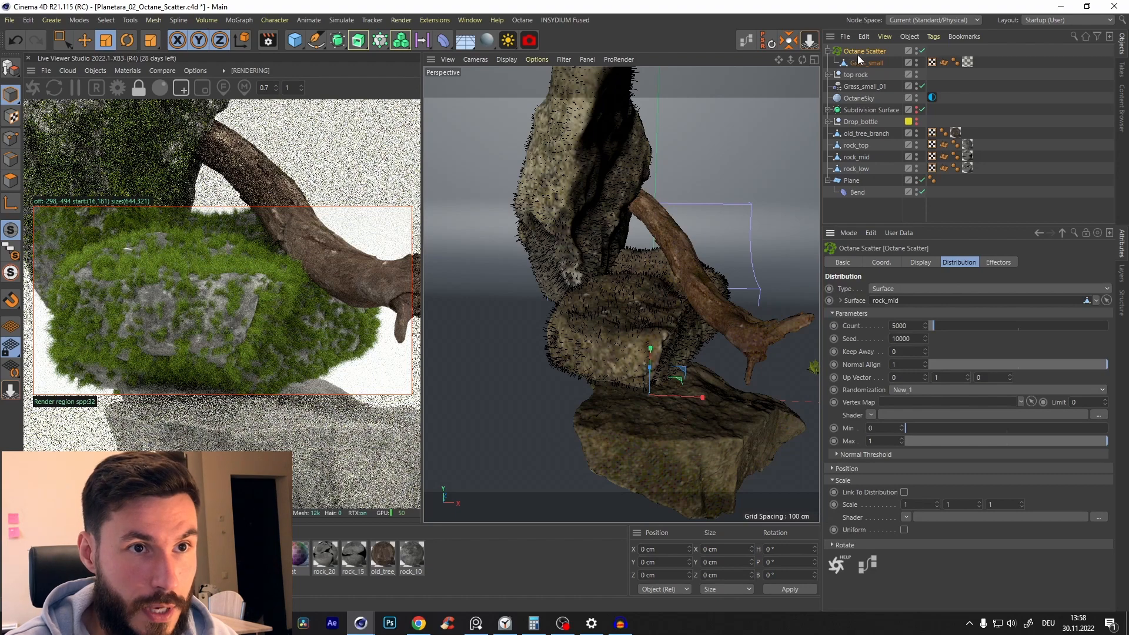
pyautogui.click(906, 518)
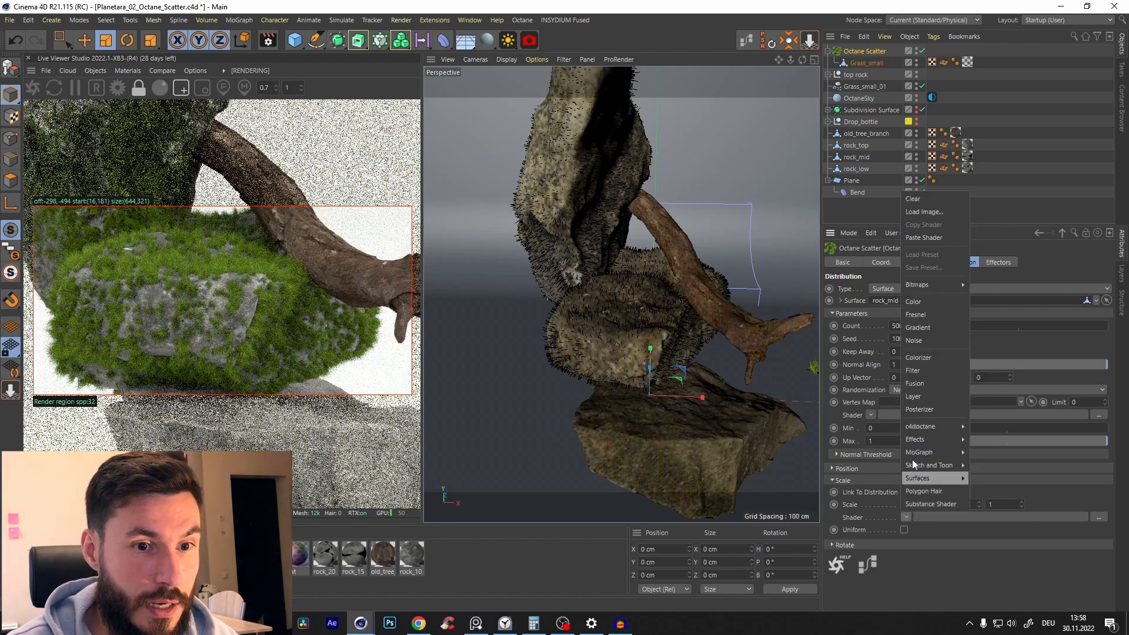
pyautogui.click(930, 336)
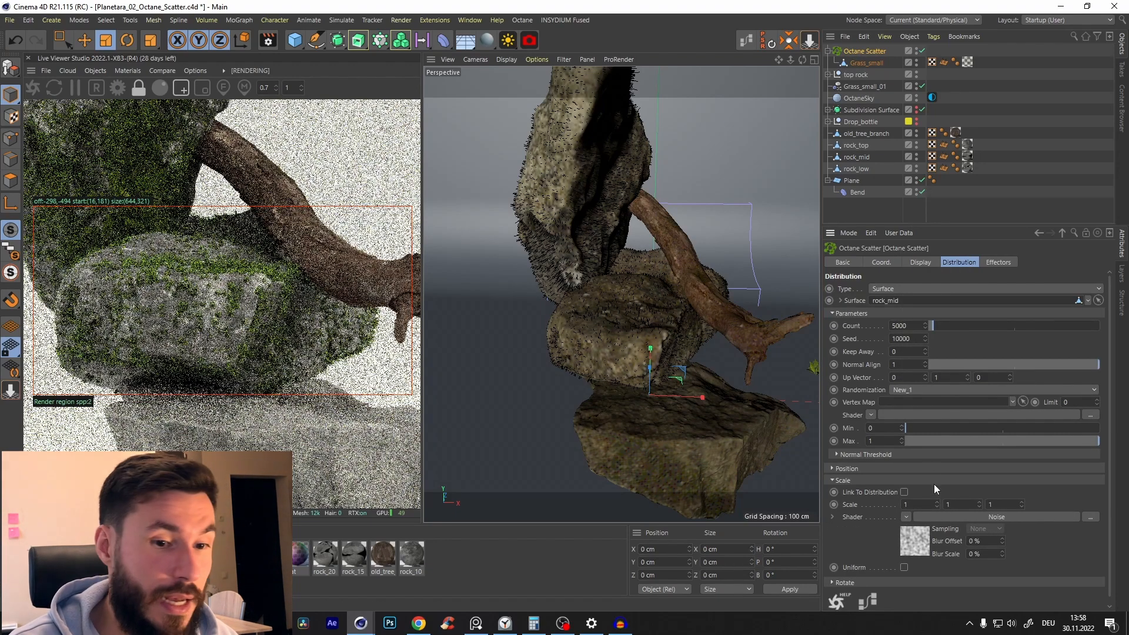
# - Set the scale noise's Global Scale to 350 % and increase its contrast
pyautogui.click(923, 544)
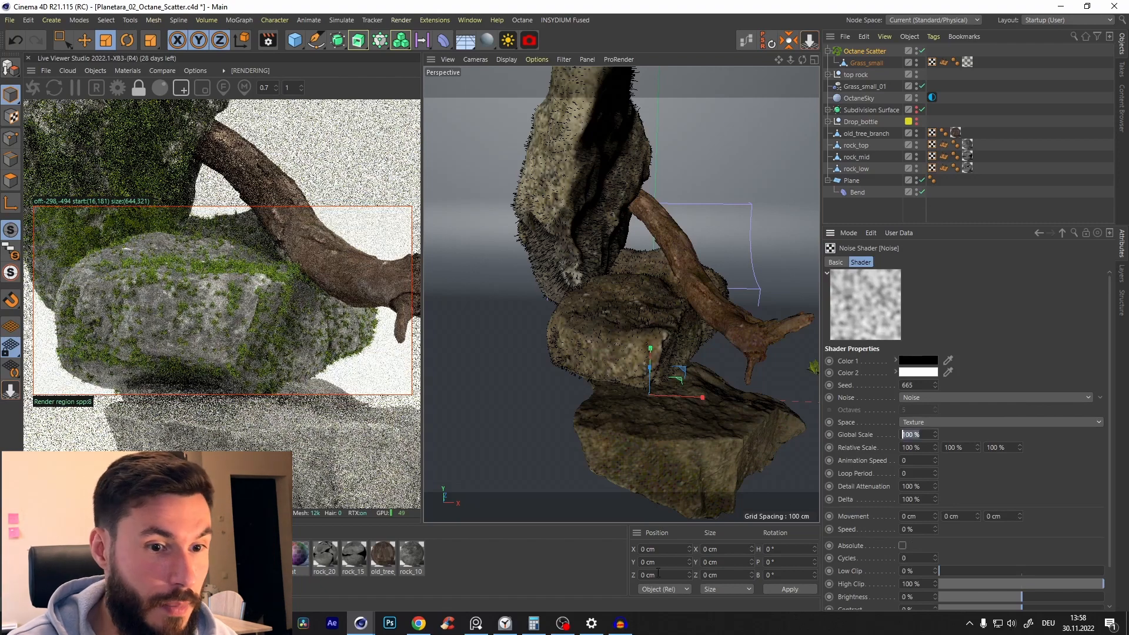
pyautogui.write('15')
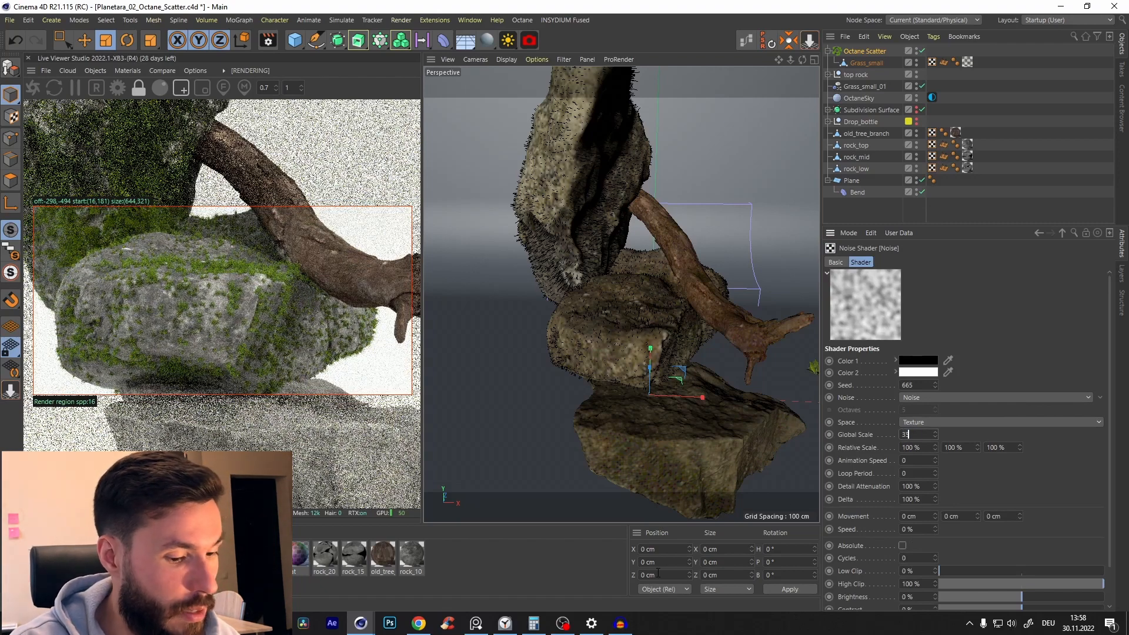
pyautogui.write('0')
pyautogui.press('Return')
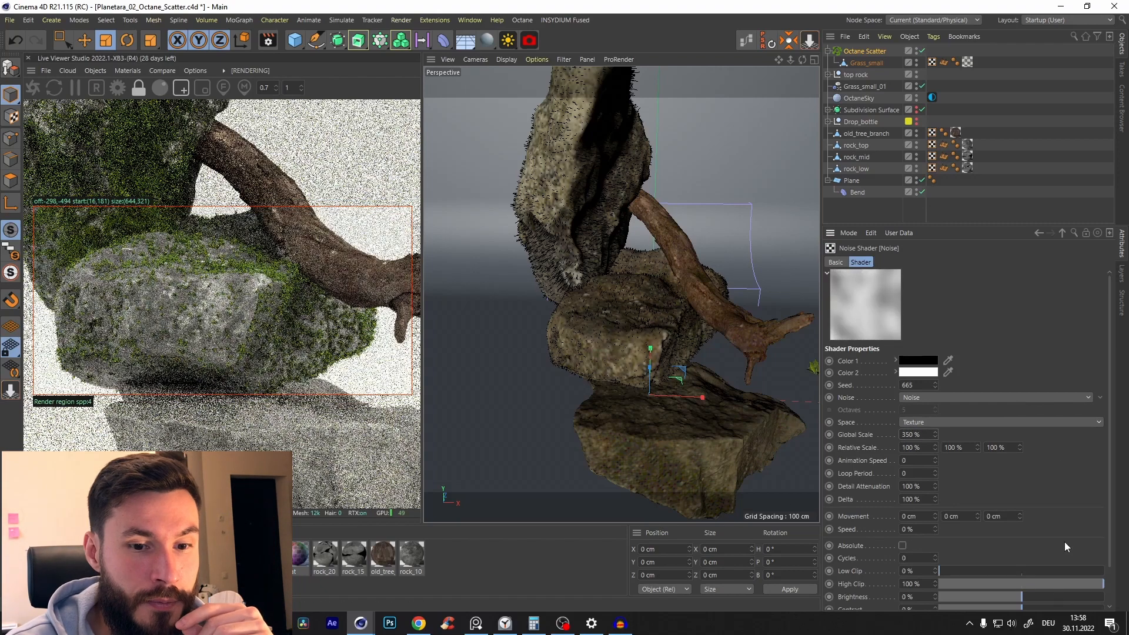
pyautogui.scroll(-2, 1114, 338)
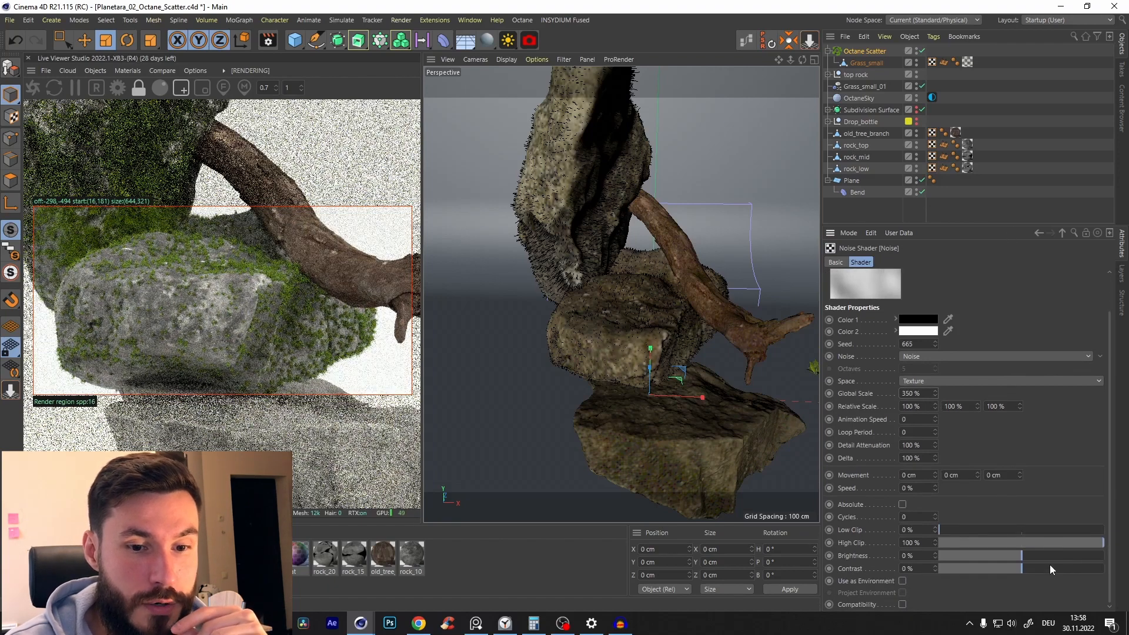
# - Set the Octane Scatter's scale to 0.8 on all three axes and its count to 7500
pyautogui.click(864, 52)
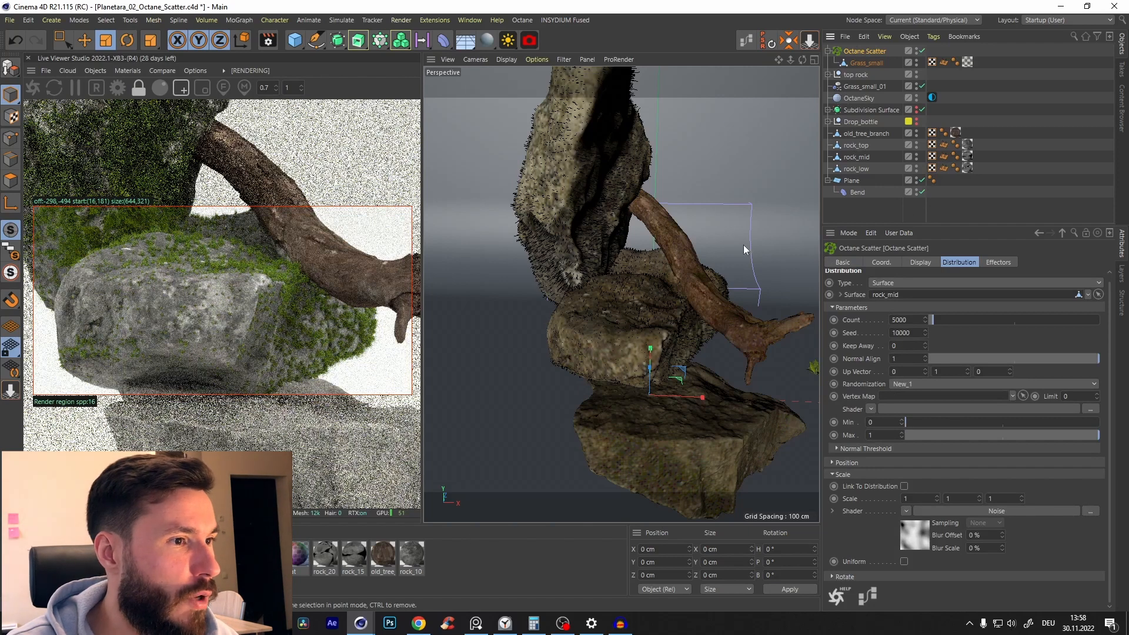
pyautogui.click(867, 61)
pyautogui.click(865, 53)
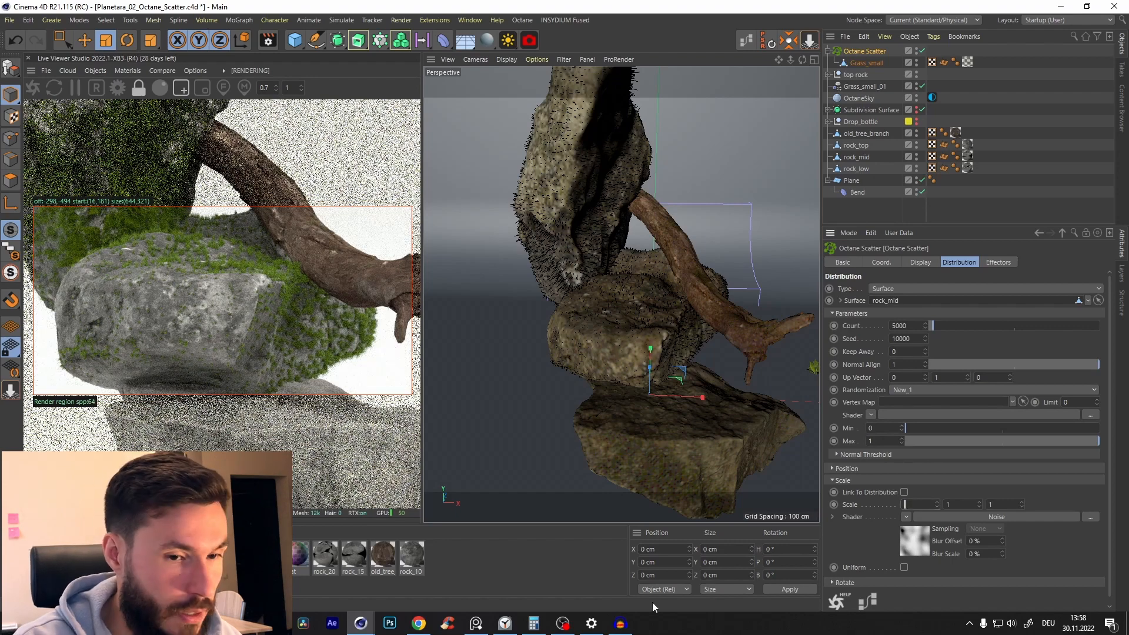
pyautogui.write('.8')
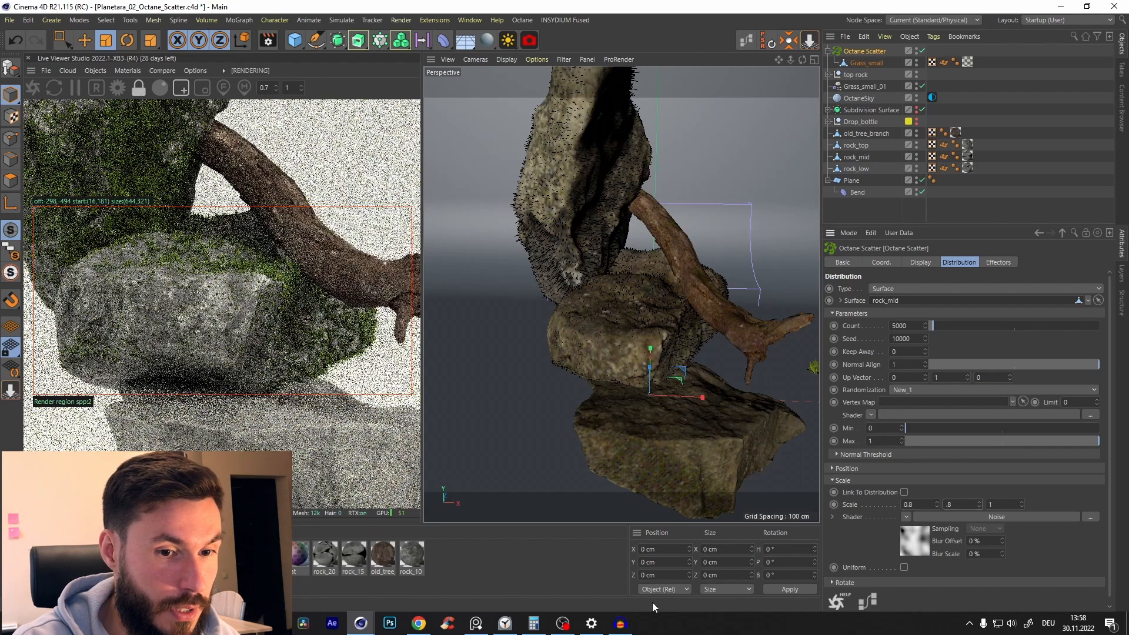
pyautogui.write('.7')
pyautogui.press('BackSpace')
pyautogui.write('8')
pyautogui.press('Return')
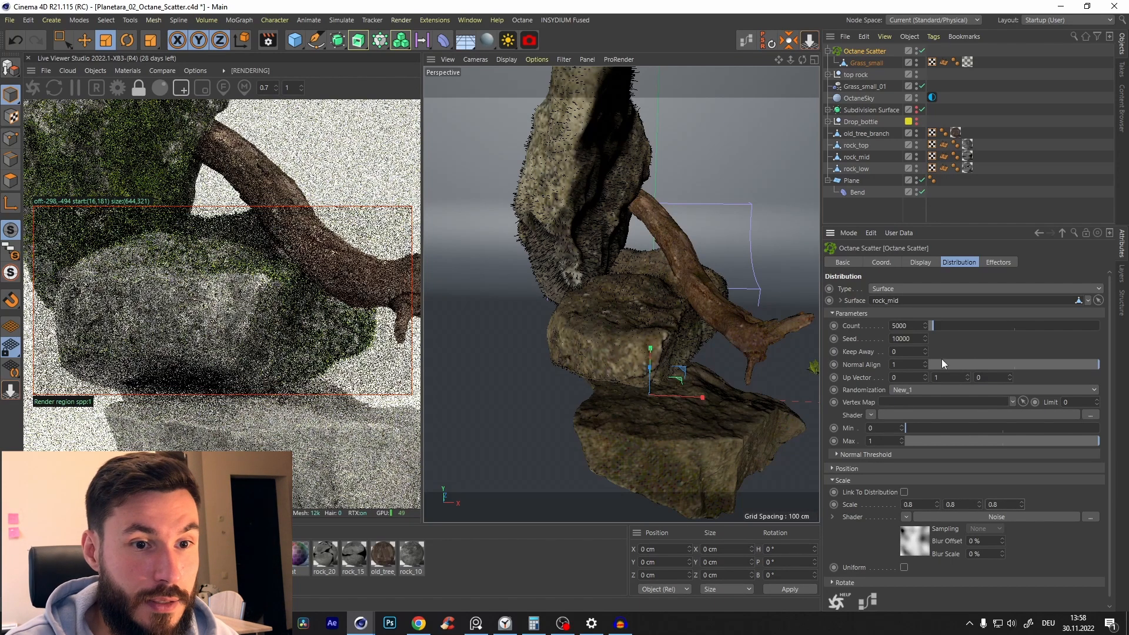
pyautogui.write('7500')
pyautogui.press('Return')
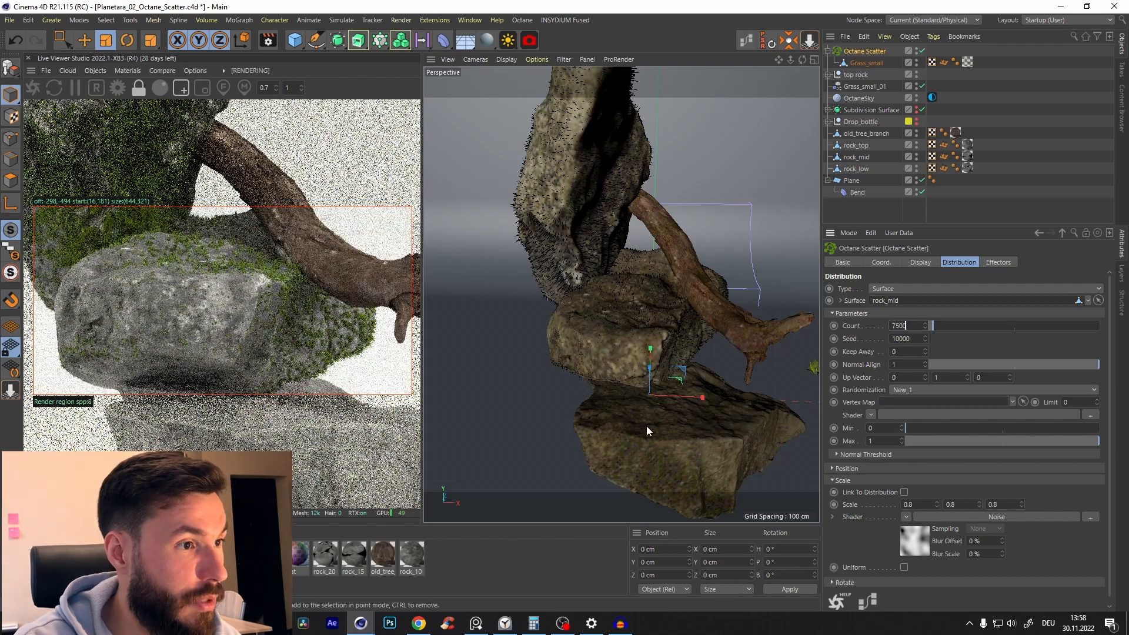
# - Compare the moss with the reference image and set the scale noise's seed to 668, low clip 3 %, high clip 90 % and brightness -2 %
pyautogui.click(476, 624)
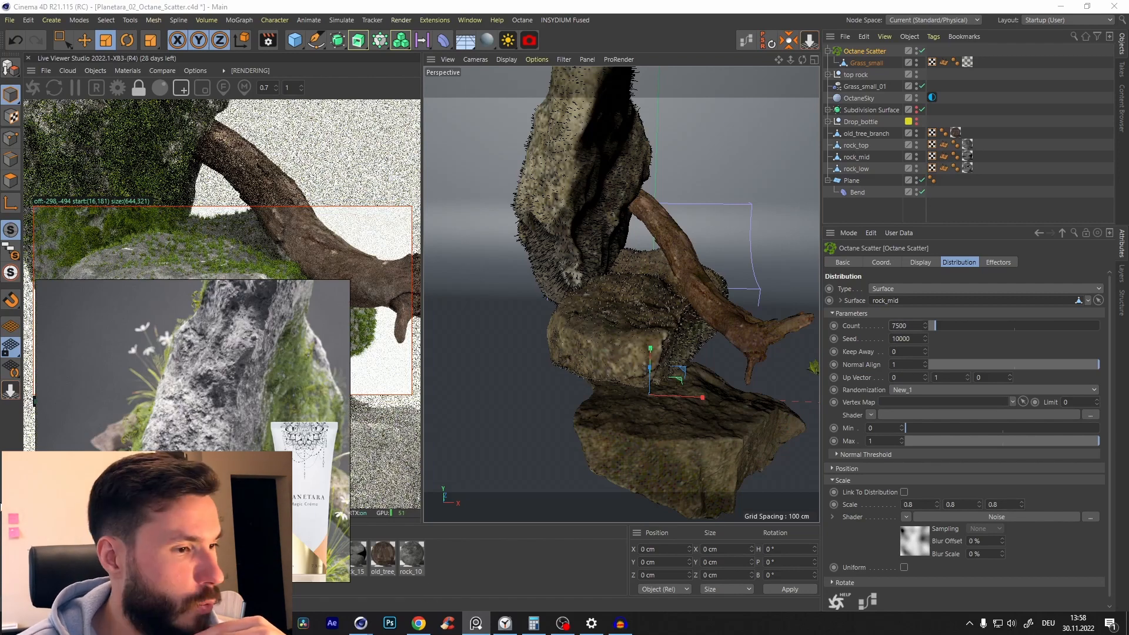
pyautogui.scroll(-1, 261, 218)
pyautogui.scroll(-3, 229, 440)
pyautogui.moveTo(229, 440); pyautogui.dragTo(171, 383, button='middle')
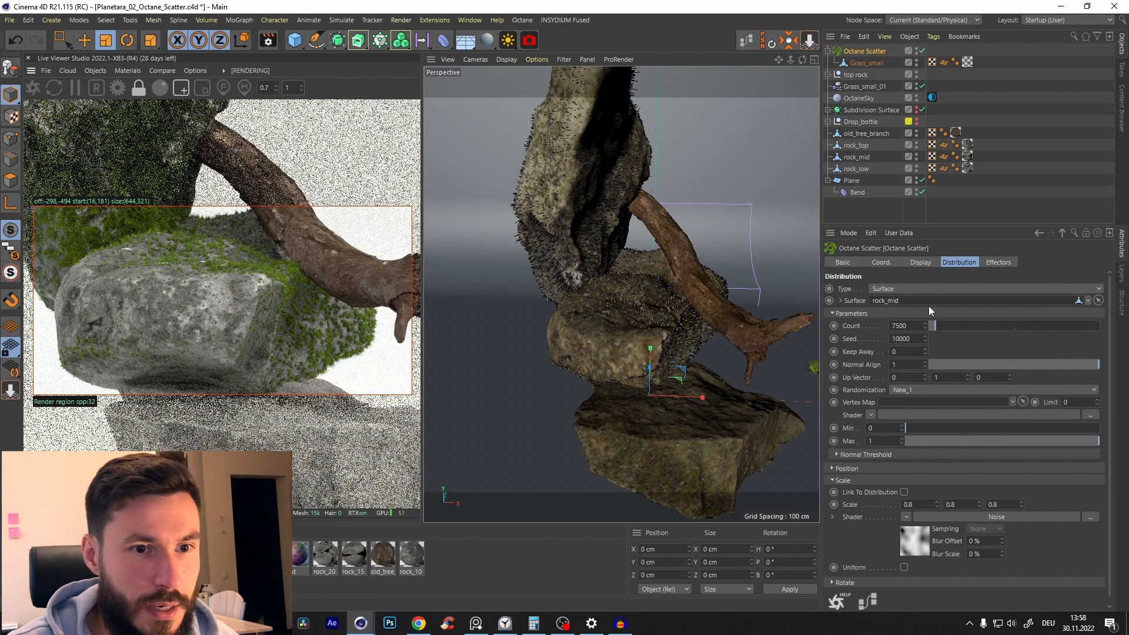
pyautogui.click(914, 551)
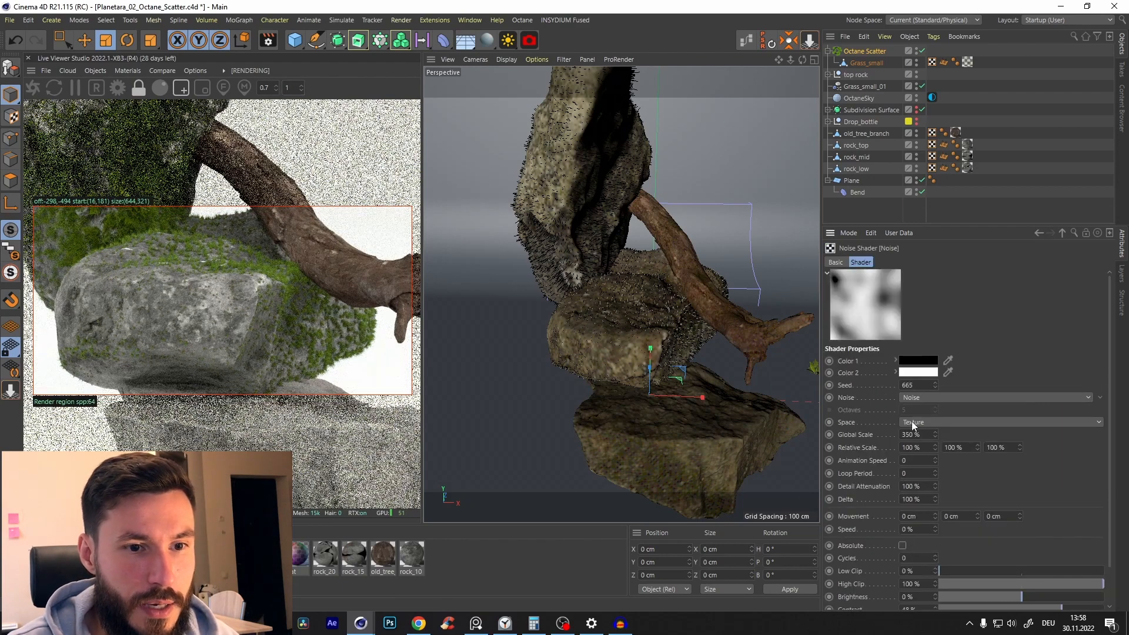
pyautogui.click(935, 383)
pyautogui.click(935, 383)
pyautogui.click(936, 382)
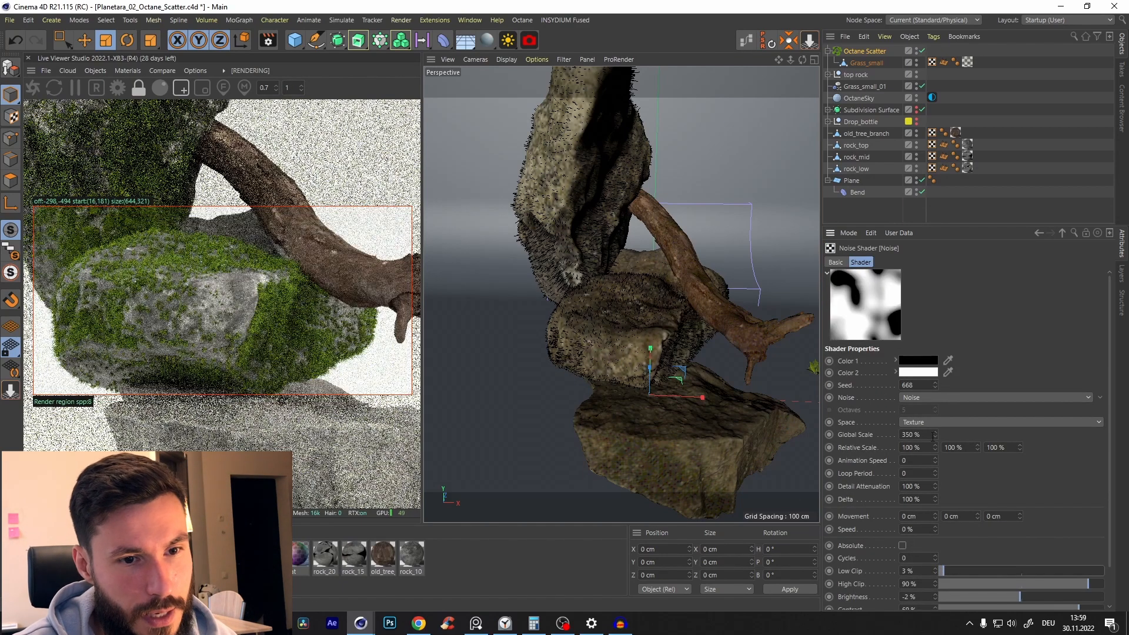
# - Set the scale noise's Global Scale to 400 %
pyautogui.click(933, 436)
pyautogui.write('400')
pyautogui.press('Return')
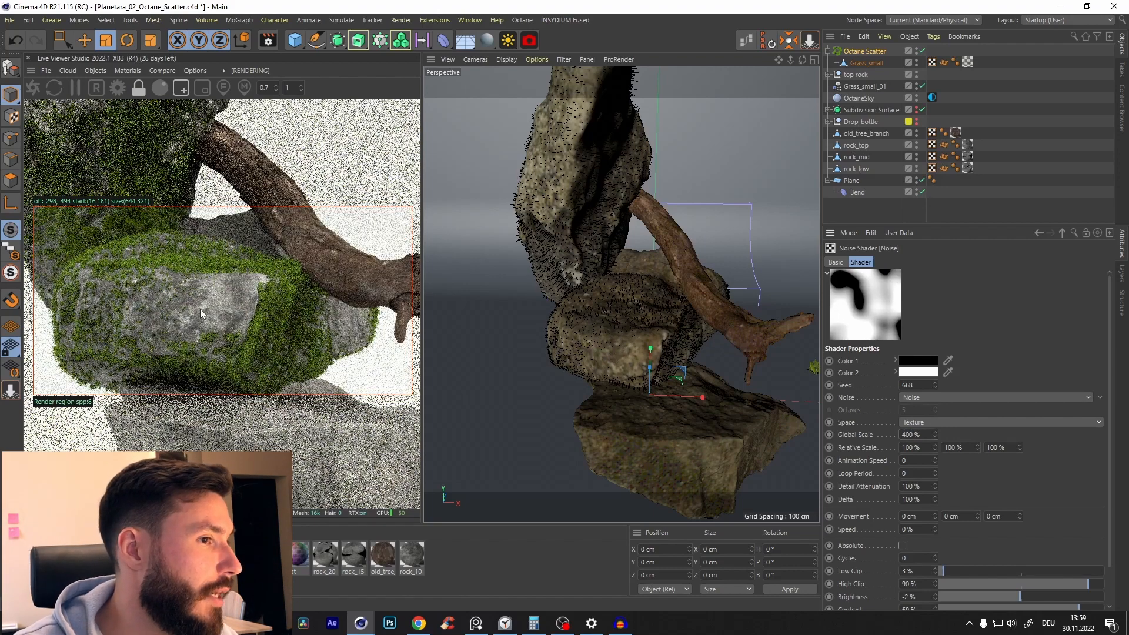
# - Pick the grass model _ksgc_Var11_LOD3 in the Grass.c4d project for copying
pyautogui.keyDown('alt'); pyautogui.moveTo(633, 265); pyautogui.dragTo(623, 300); pyautogui.keyUp('alt')
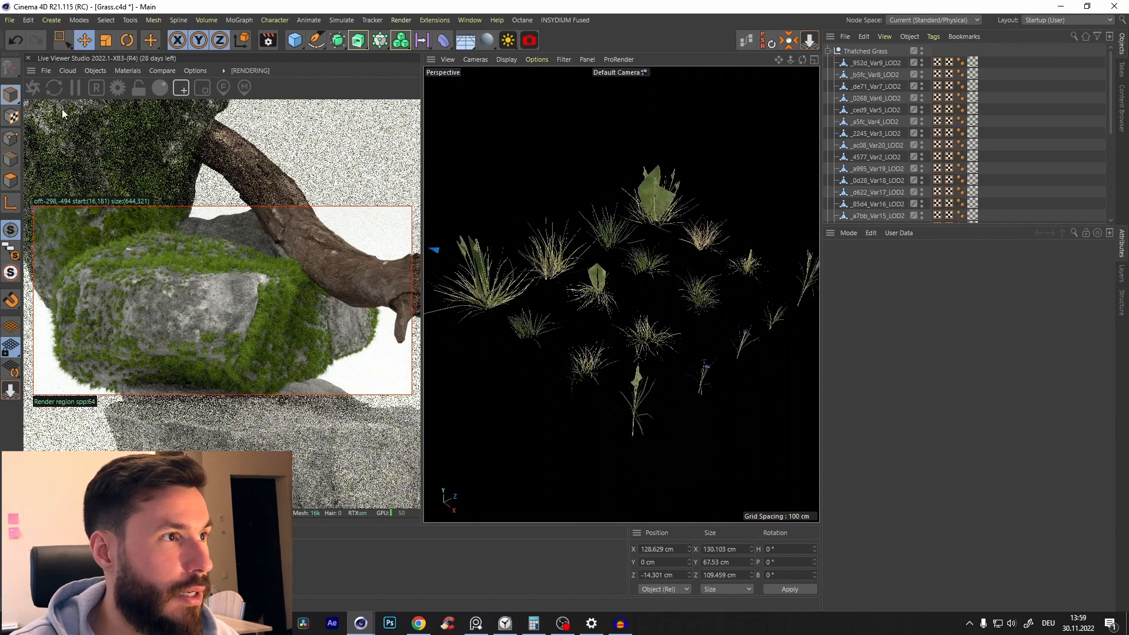
pyautogui.keyDown('alt'); pyautogui.moveTo(572, 272); pyautogui.dragTo(644, 311); pyautogui.keyUp('alt')
pyautogui.click(620, 313)
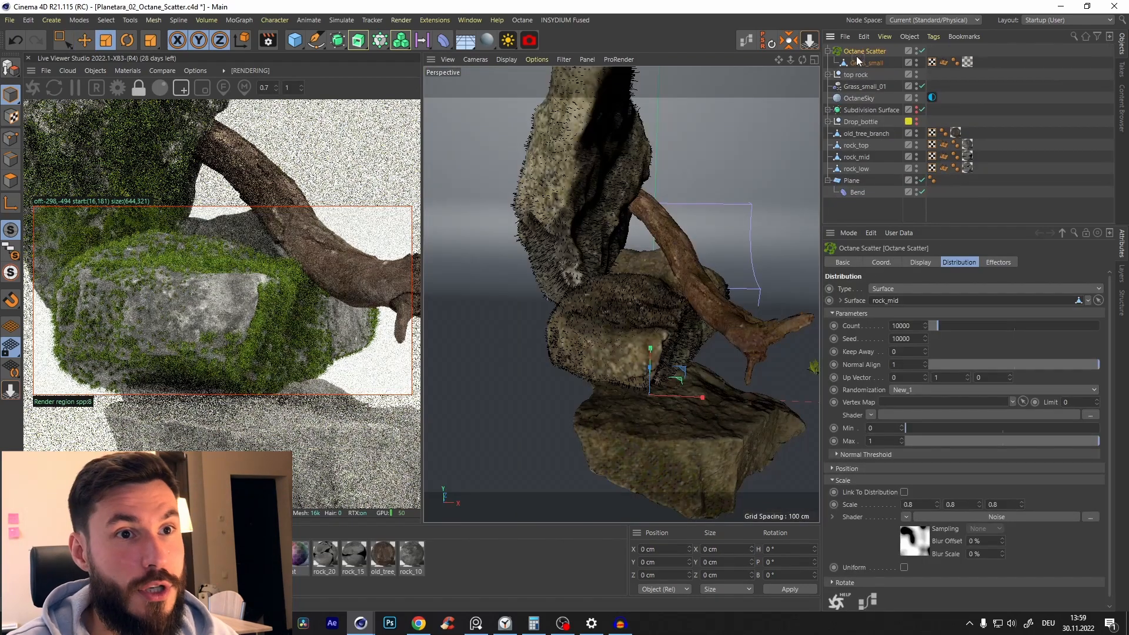
# - Duplicate the Octane Scatter and delete the Grass_small child from the copy
pyautogui.keyDown('ctrl'); pyautogui.moveTo(856, 55); pyautogui.dragTo(863, 47); pyautogui.keyUp('ctrl')
pyautogui.click(865, 61)
pyautogui.press('Delete')
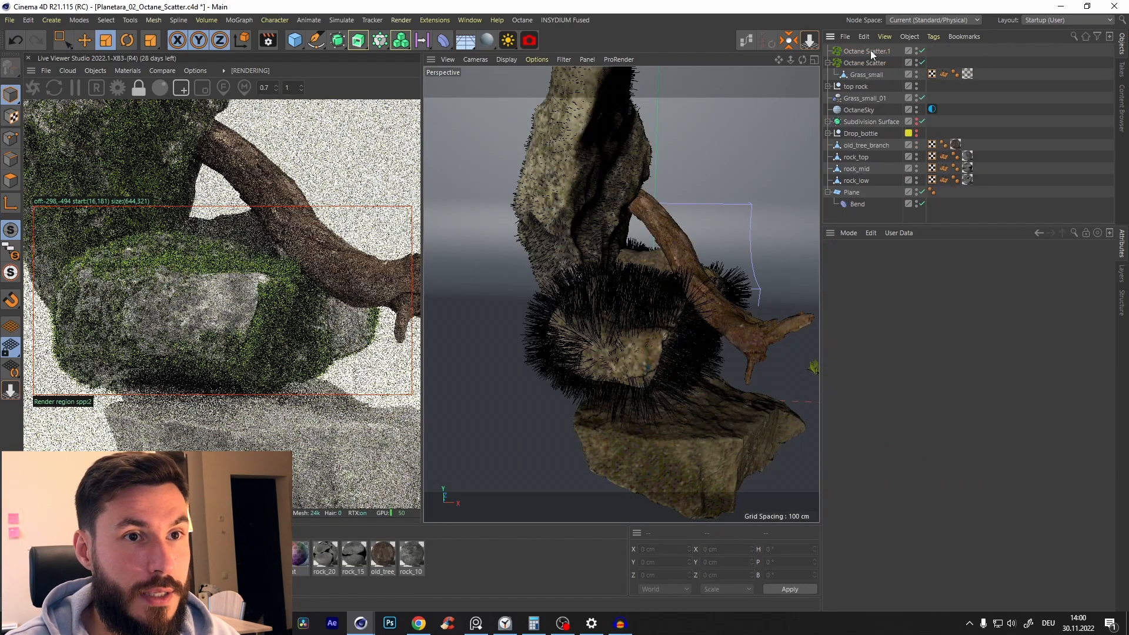
# - Paste the copied grass model, rename it grass and make it a child of Octane Scatter.1
pyautogui.click(870, 51)
pyautogui.hotkey('ctrl', 'v')
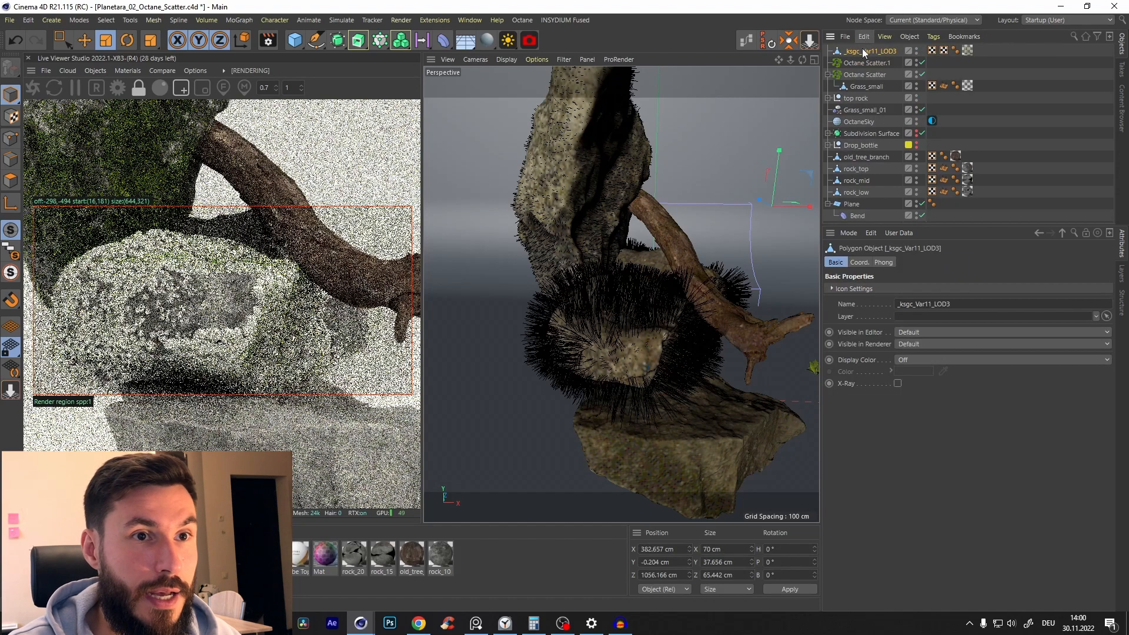
pyautogui.doubleClick(870, 51)
pyautogui.write('grass')
pyautogui.press('Return')
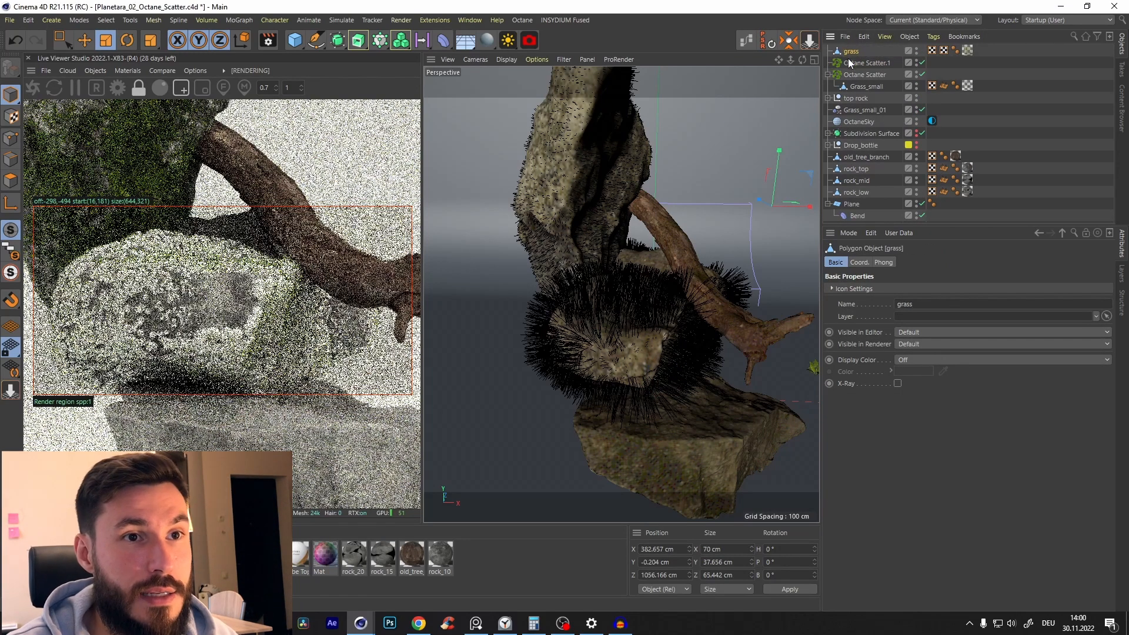
pyautogui.moveTo(865, 53); pyautogui.dragTo(864, 63)
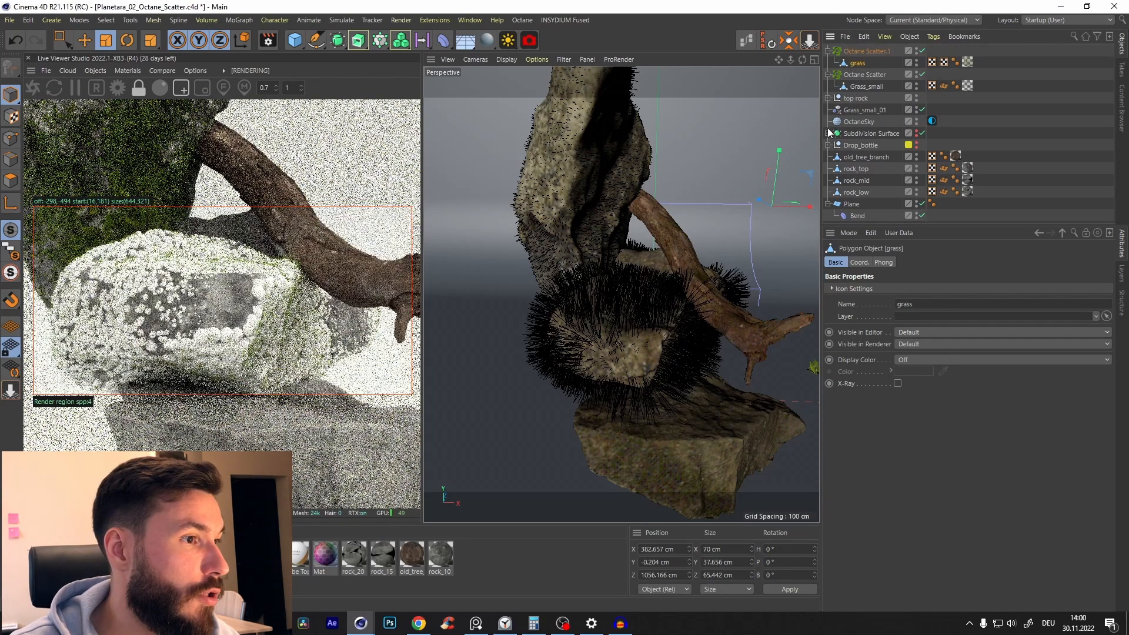
# - Reset the grass object's transformation and move it along X to about 98 cm, beside the rocks
pyautogui.click(867, 52)
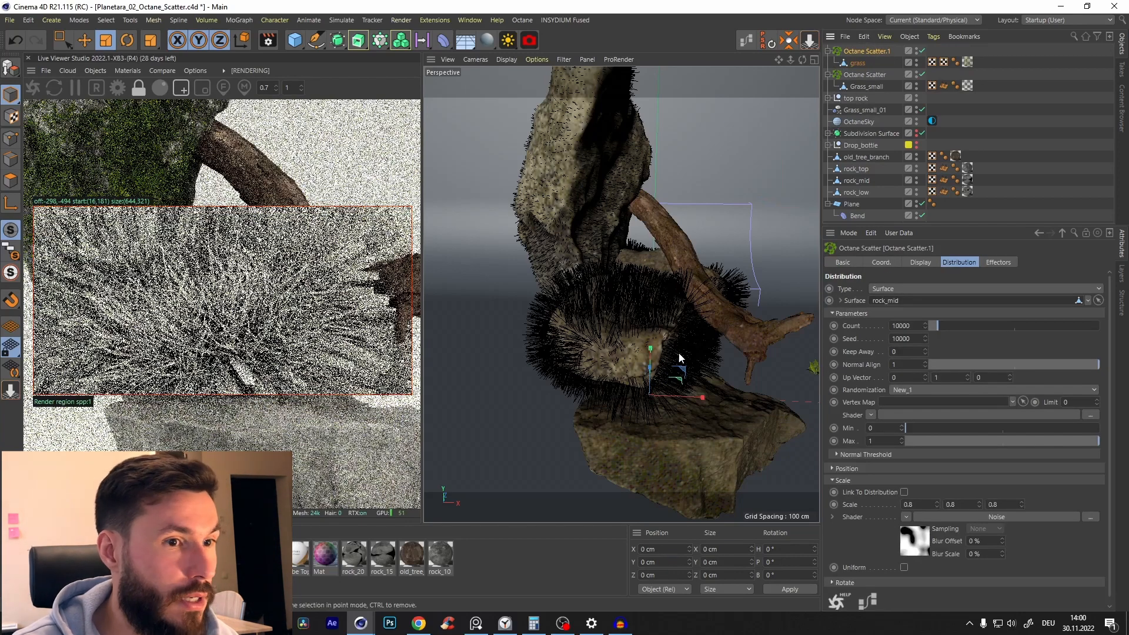
pyautogui.scroll(-3, 649, 370)
pyautogui.keyDown('alt'); pyautogui.moveTo(649, 371); pyautogui.dragTo(562, 369, button='middle'); pyautogui.keyUp('alt')
pyautogui.click(857, 63)
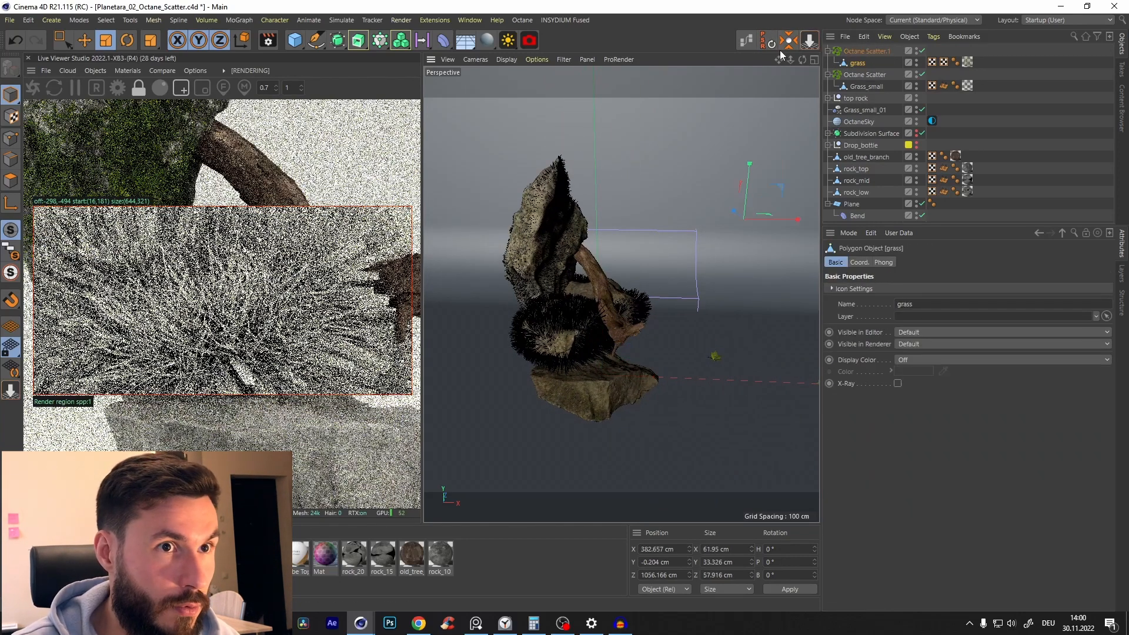
pyautogui.click(768, 40)
pyautogui.press('e')
pyautogui.moveTo(653, 378); pyautogui.dragTo(740, 381)
# - Scale the grass object down uniformly and set Octane Scatter.1's count to 3000
pyautogui.press('t')
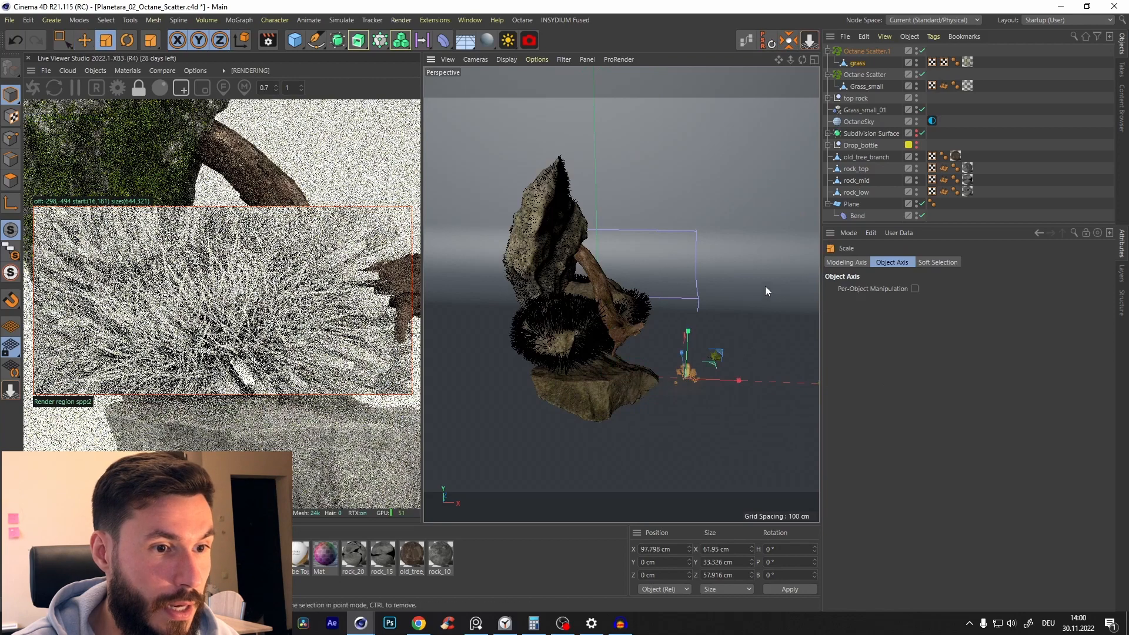
pyautogui.moveTo(765, 286); pyautogui.dragTo(716, 262)
pyautogui.click(864, 52)
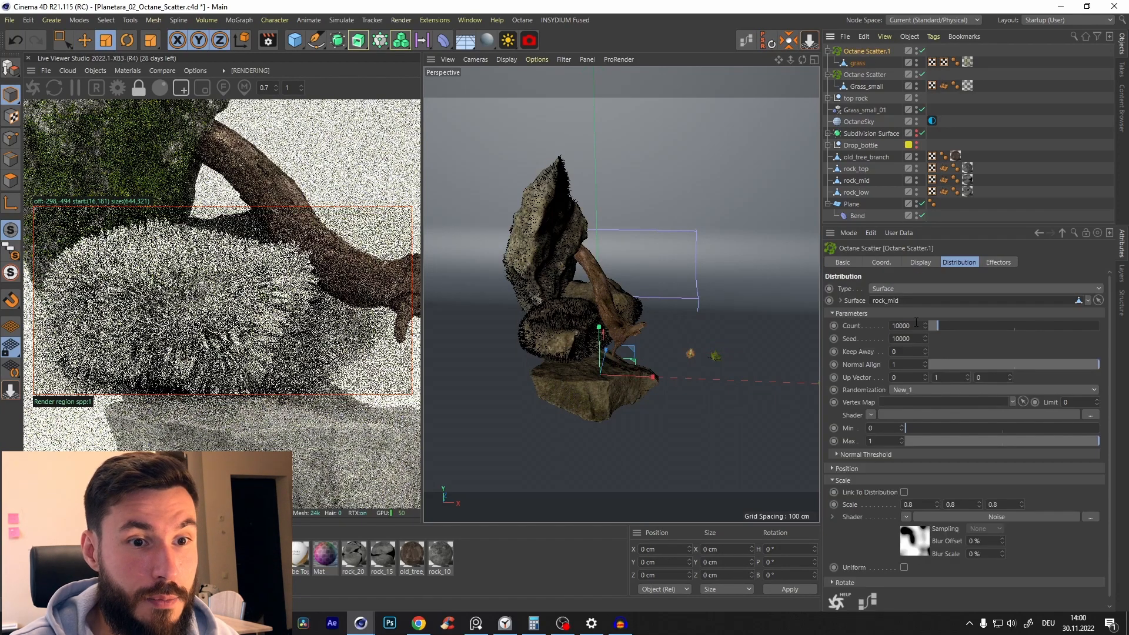
pyautogui.click(915, 326)
pyautogui.write('2000')
pyautogui.press('Return')
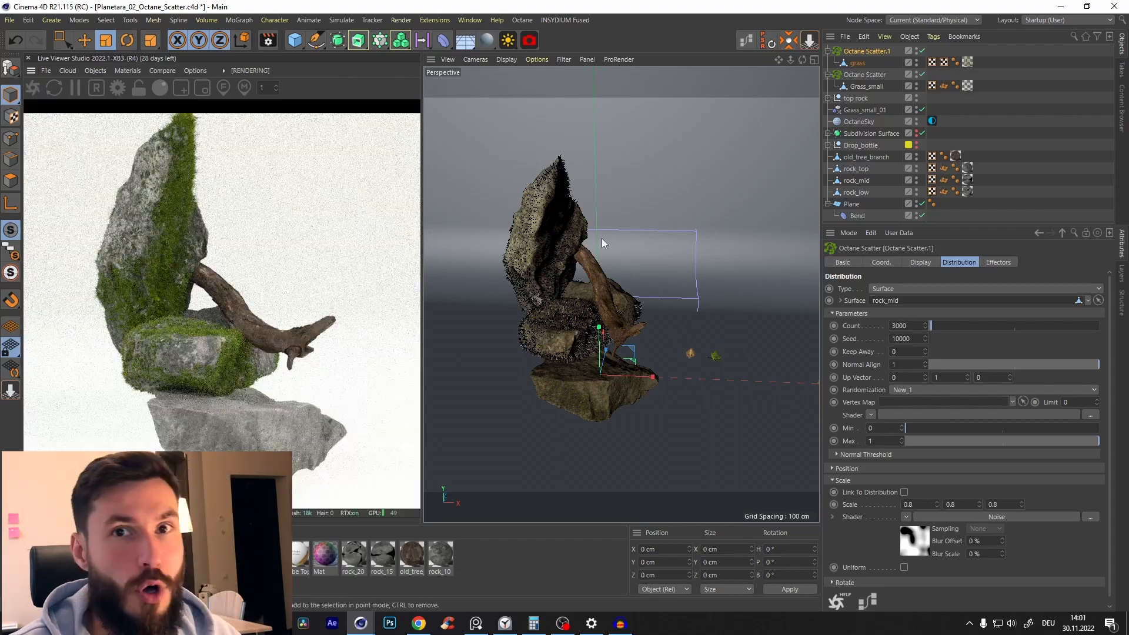
# - Switch to the Grass.c4d project and select the fern model _tcyu_Var4_LOD2 for copying
pyautogui.press('v')
pyautogui.moveTo(610, 253)
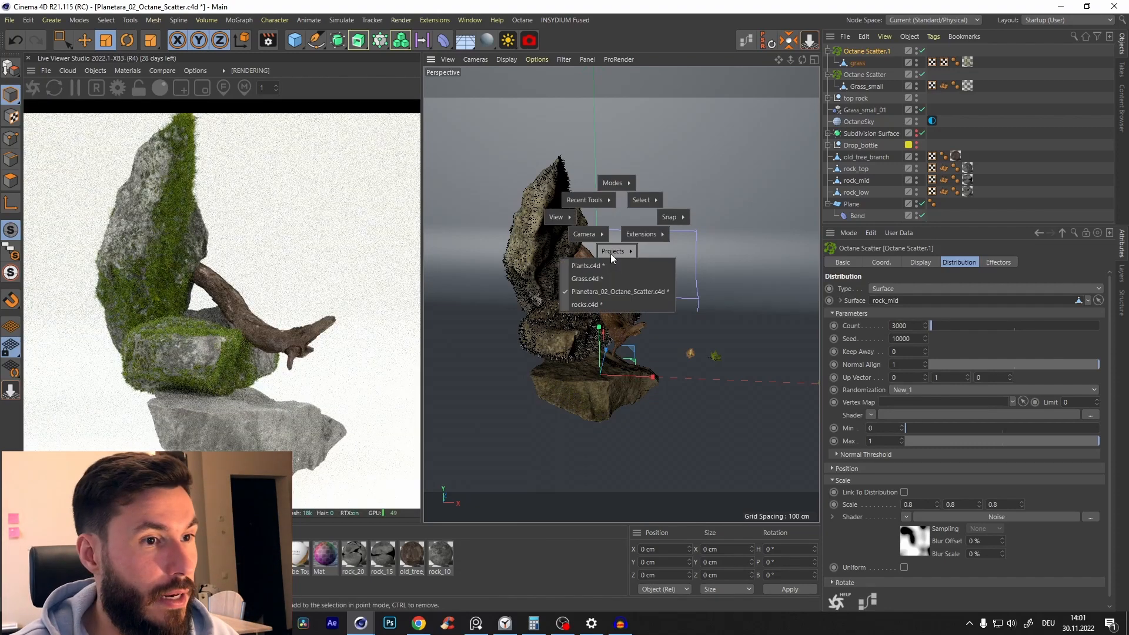
pyautogui.click(607, 276)
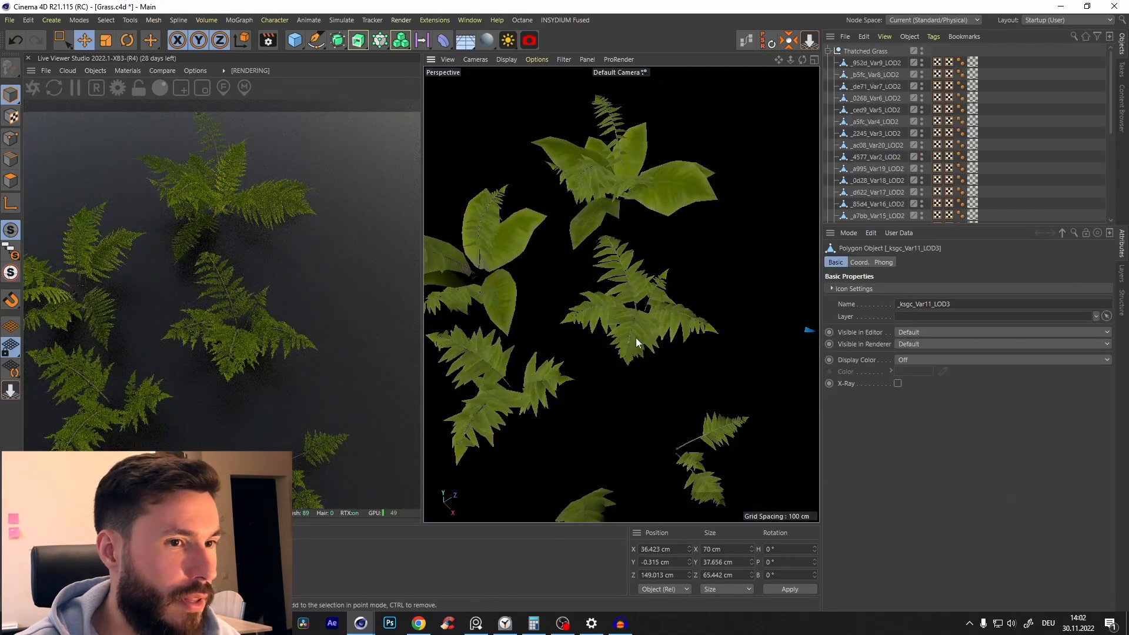
pyautogui.click(635, 336)
# - Paste the fern into Planetara_02_Octane_Scatter.c4d and make it a child of Octane Scatter.1
pyautogui.press('v')
pyautogui.moveTo(623, 317)
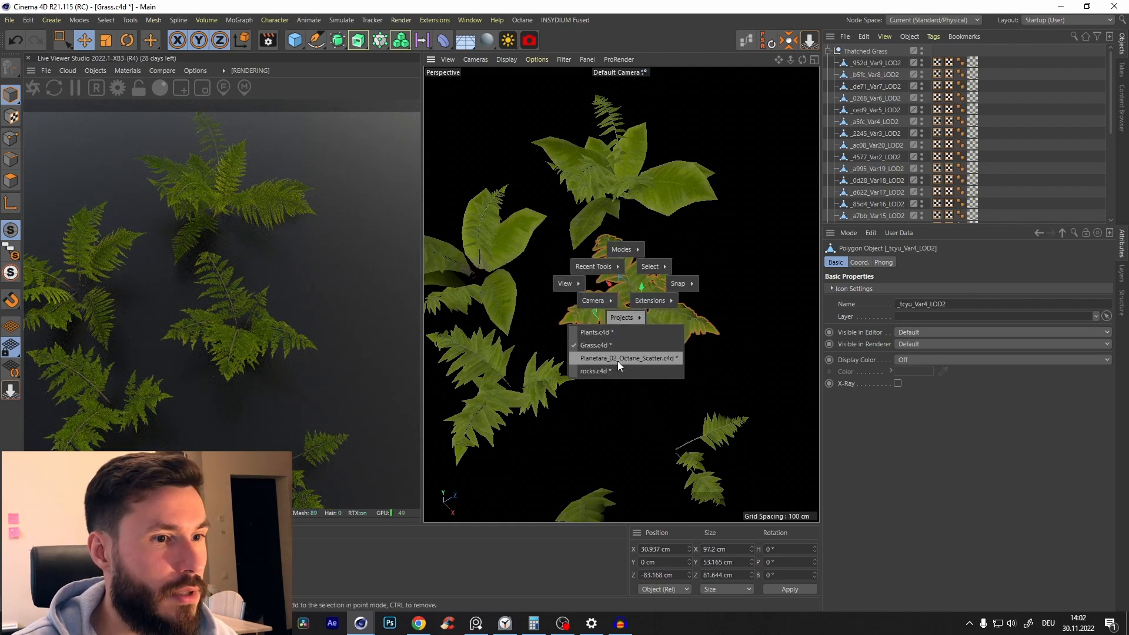
pyautogui.click(616, 357)
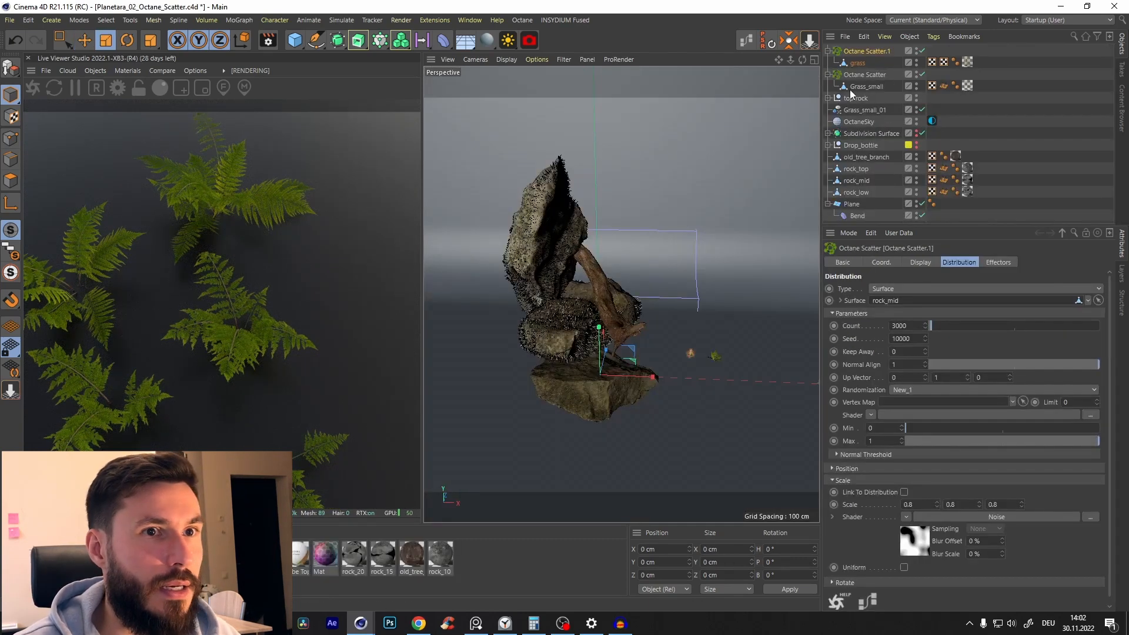
pyautogui.hotkey('ctrl', 'v')
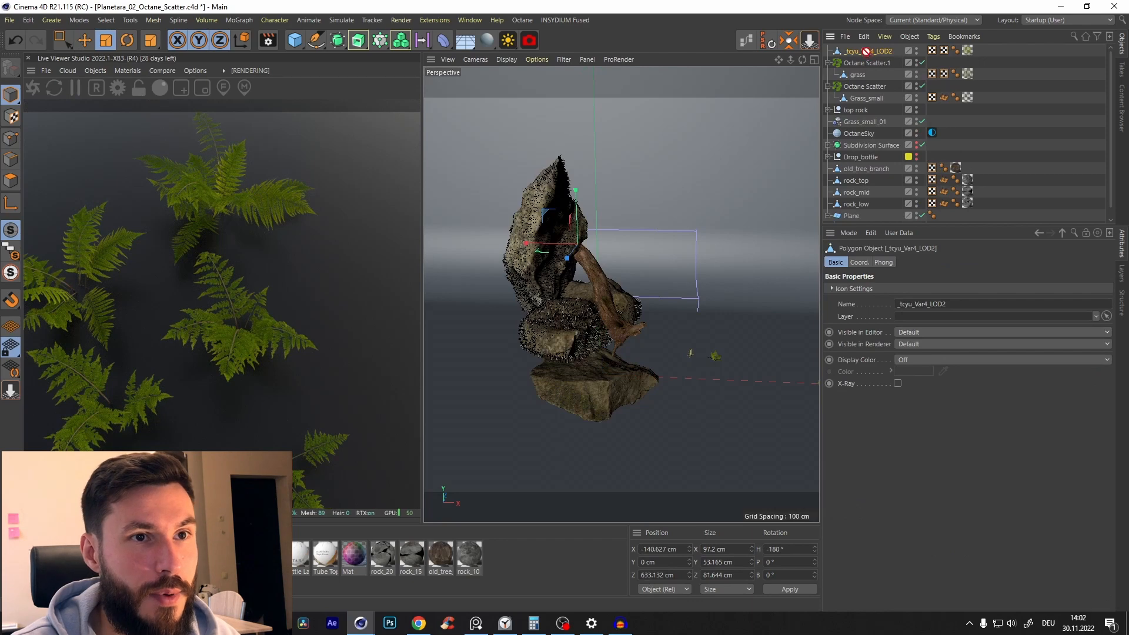
pyautogui.moveTo(866, 62); pyautogui.dragTo(867, 61)
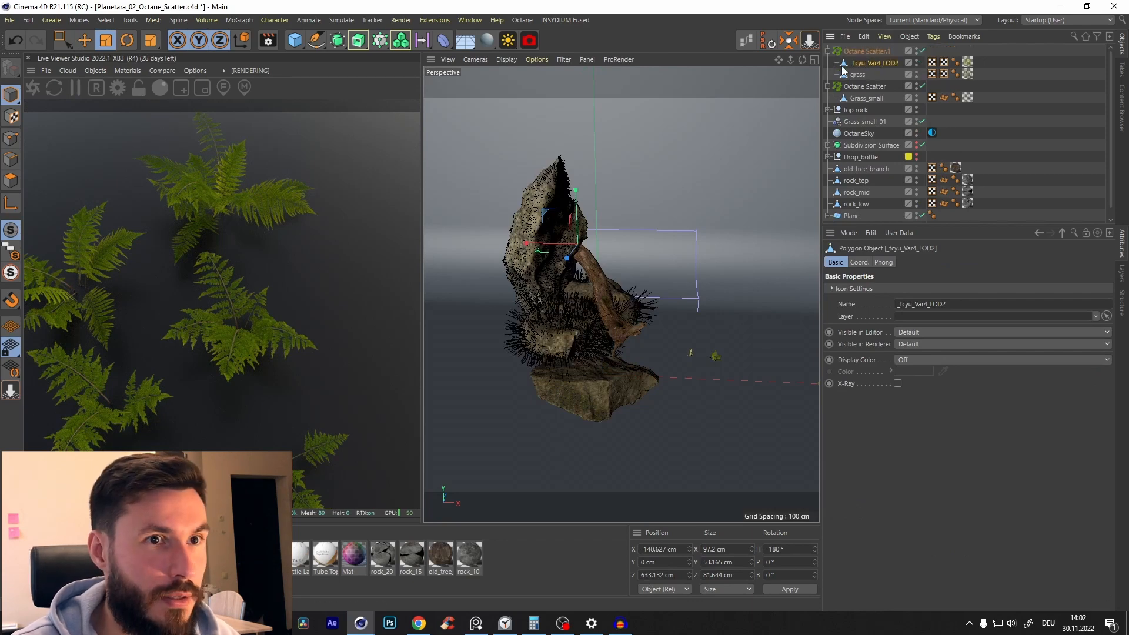
# - Reset the fern's transformation and move it along X to about 103 cm, beside the rocks
pyautogui.click(768, 41)
pyautogui.scroll(-5, 658, 296)
pyautogui.press('e')
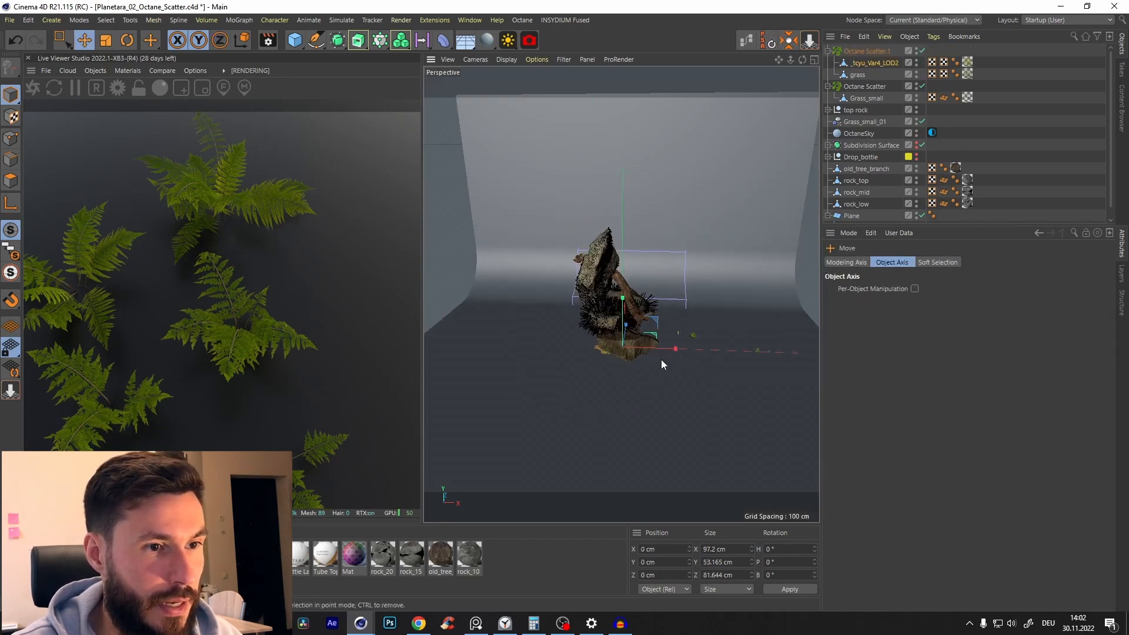
pyautogui.moveTo(657, 351); pyautogui.dragTo(710, 352)
pyautogui.scroll(8, 700, 338)
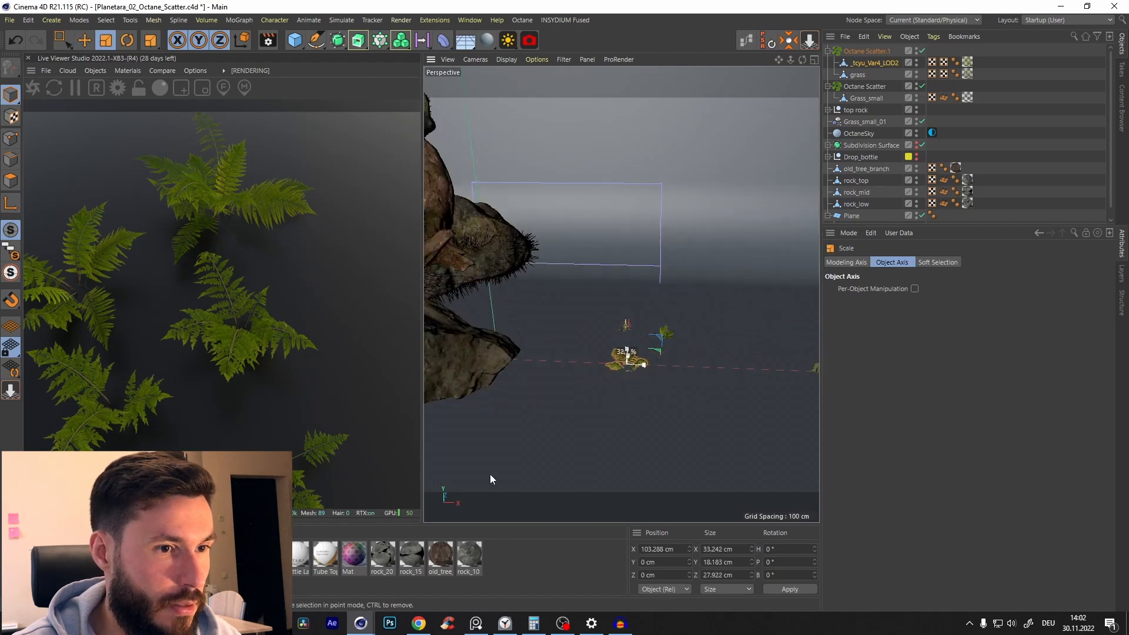
# - Scale the fern down uniformly to about 12 cm wide and restart the live render
pyautogui.press('t')
pyautogui.moveTo(627, 351); pyautogui.dragTo(506, 432)
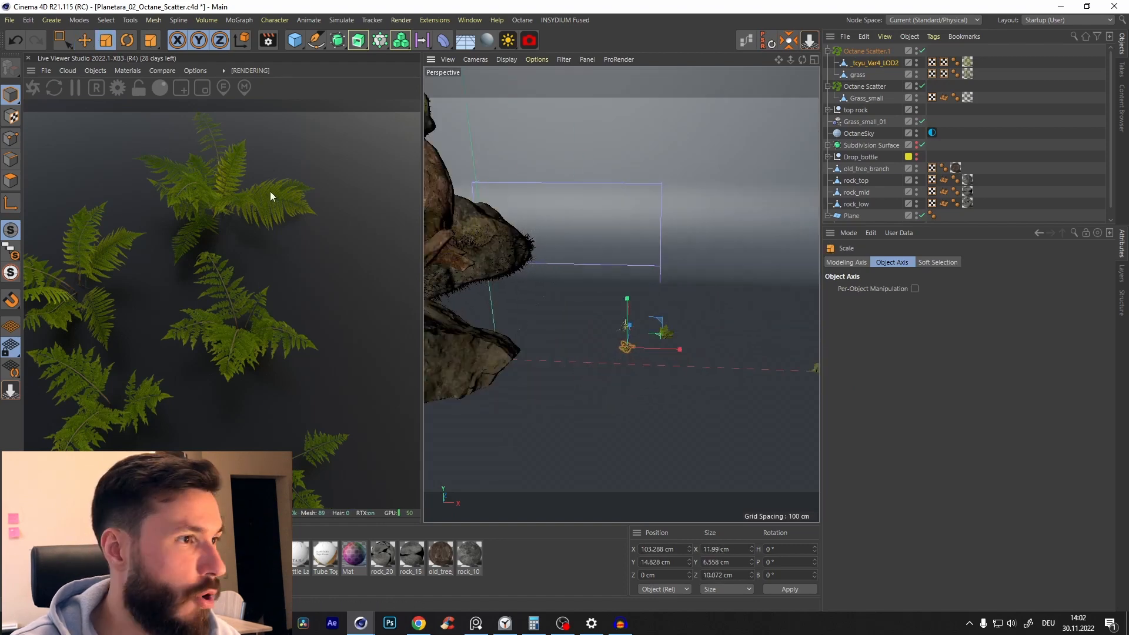
pyautogui.click(35, 93)
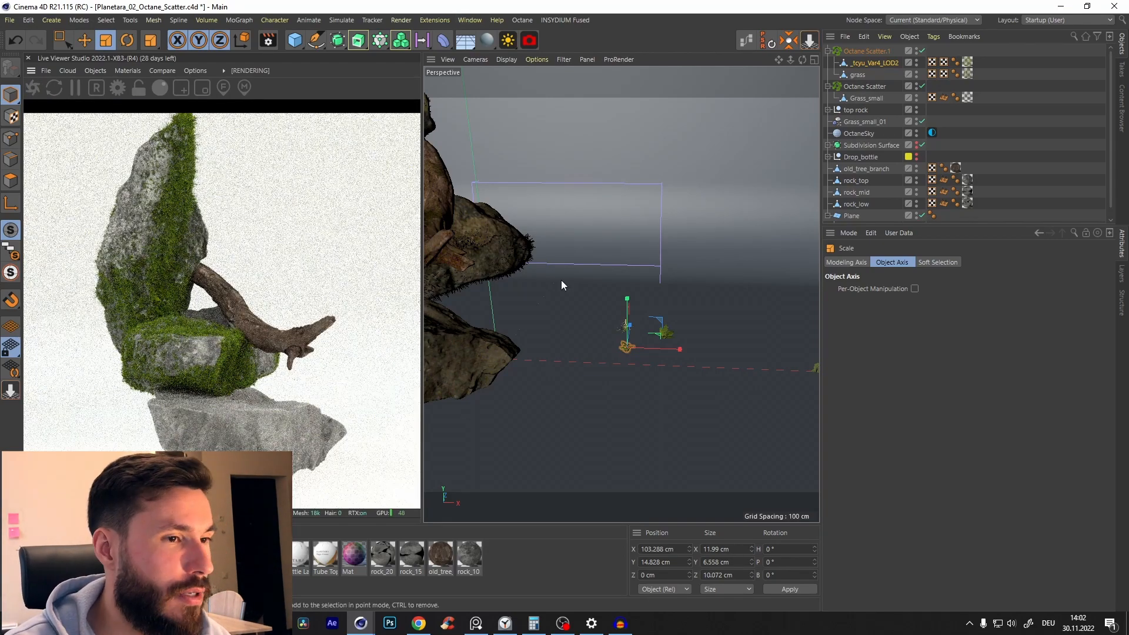
pyautogui.keyDown('alt'); pyautogui.moveTo(534, 323); pyautogui.dragTo(610, 296, button='middle'); pyautogui.keyUp('alt')
pyautogui.keyDown('alt'); pyautogui.moveTo(609, 295); pyautogui.dragTo(589, 282); pyautogui.keyUp('alt')
pyautogui.scroll(3, 589, 281)
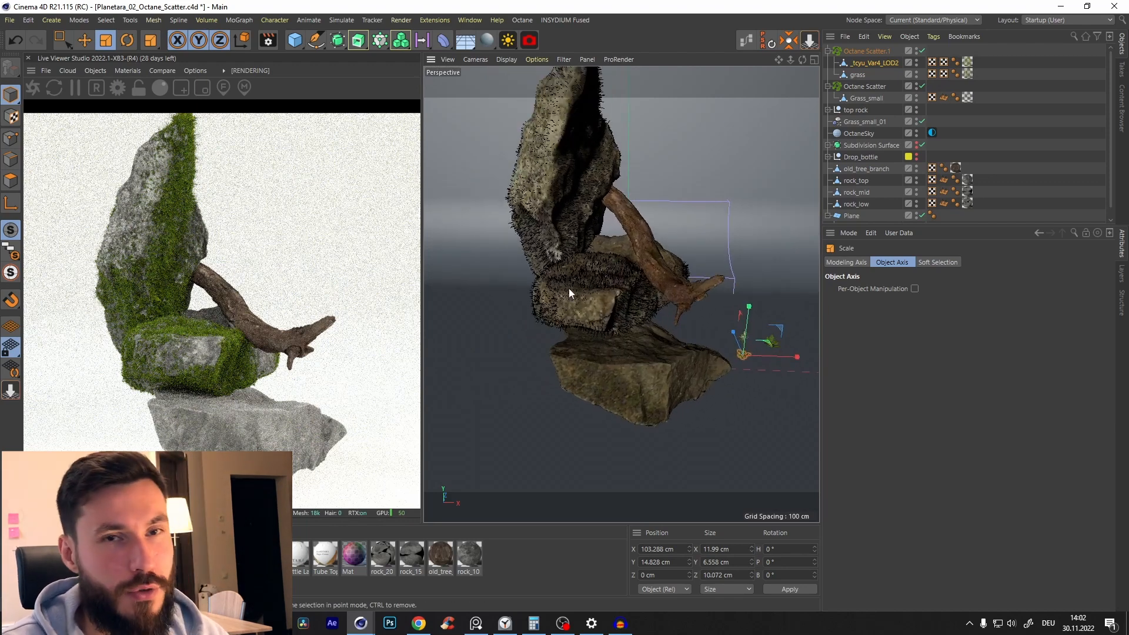
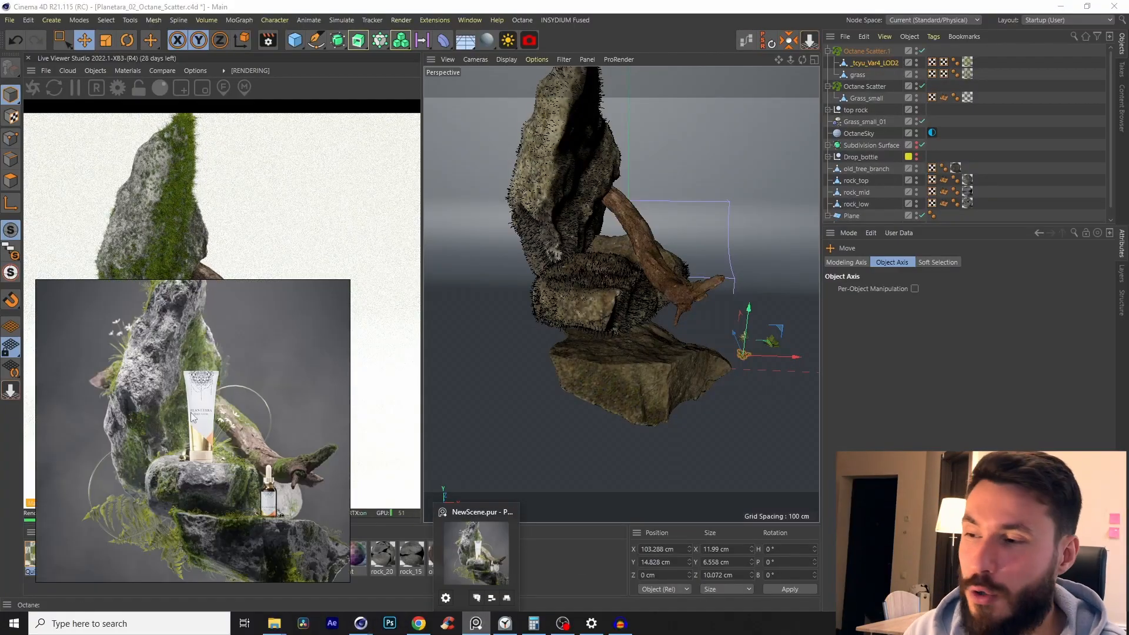
# - Examine in the PureRef reference image how moss, grass and ferns are spread over the rocks and branch
pyautogui.scroll(-2, 153, 445)
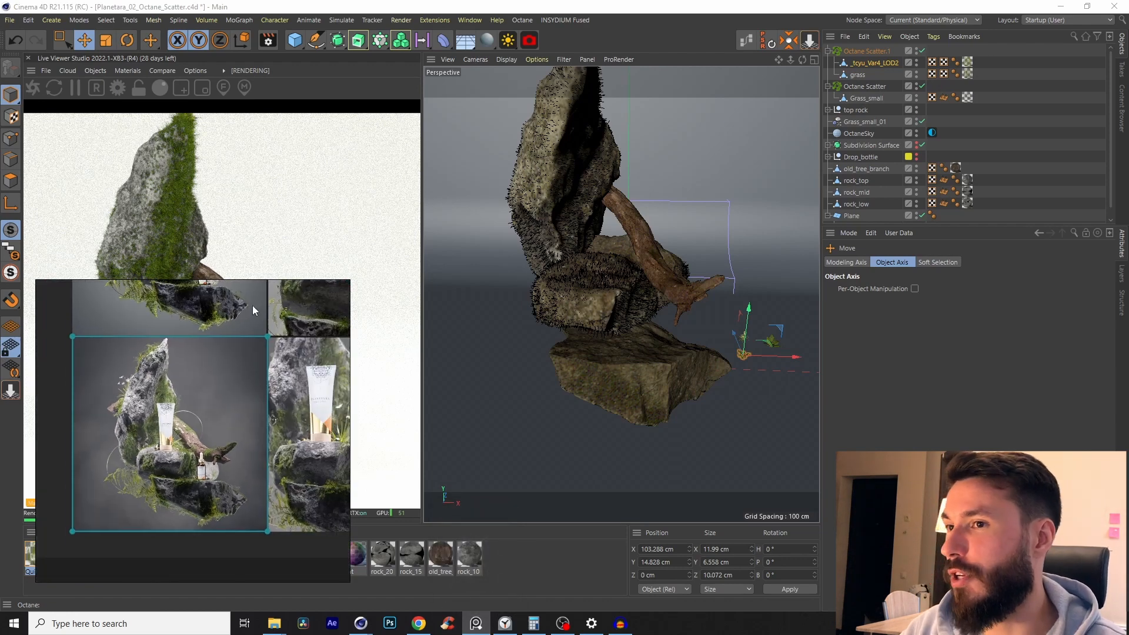
pyautogui.scroll(4, 176, 355)
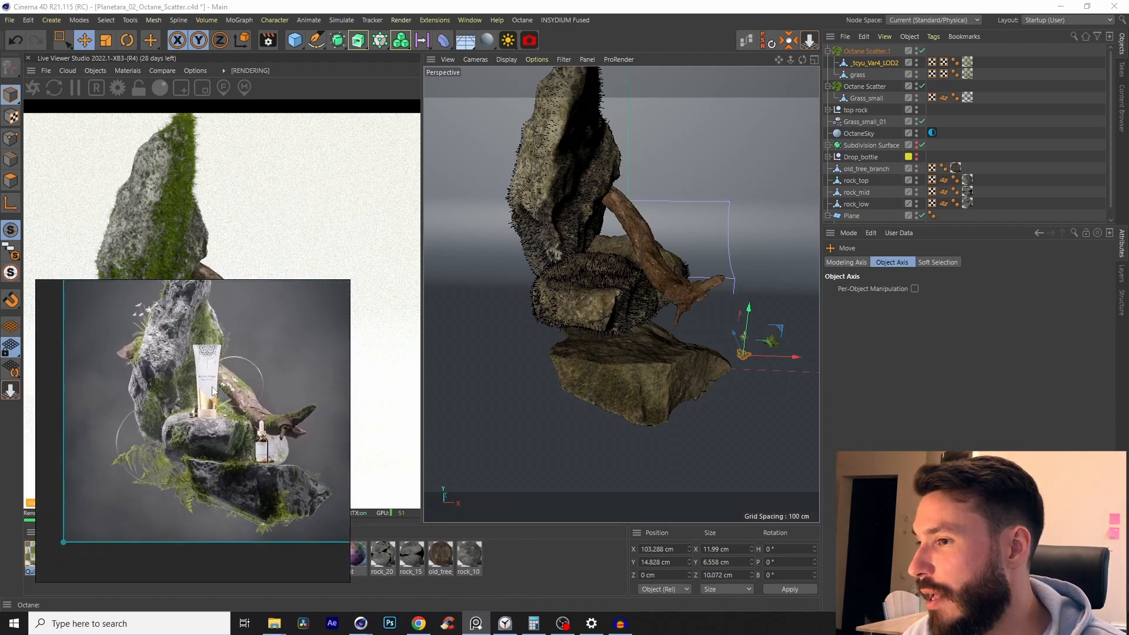
pyautogui.scroll(2, 197, 389)
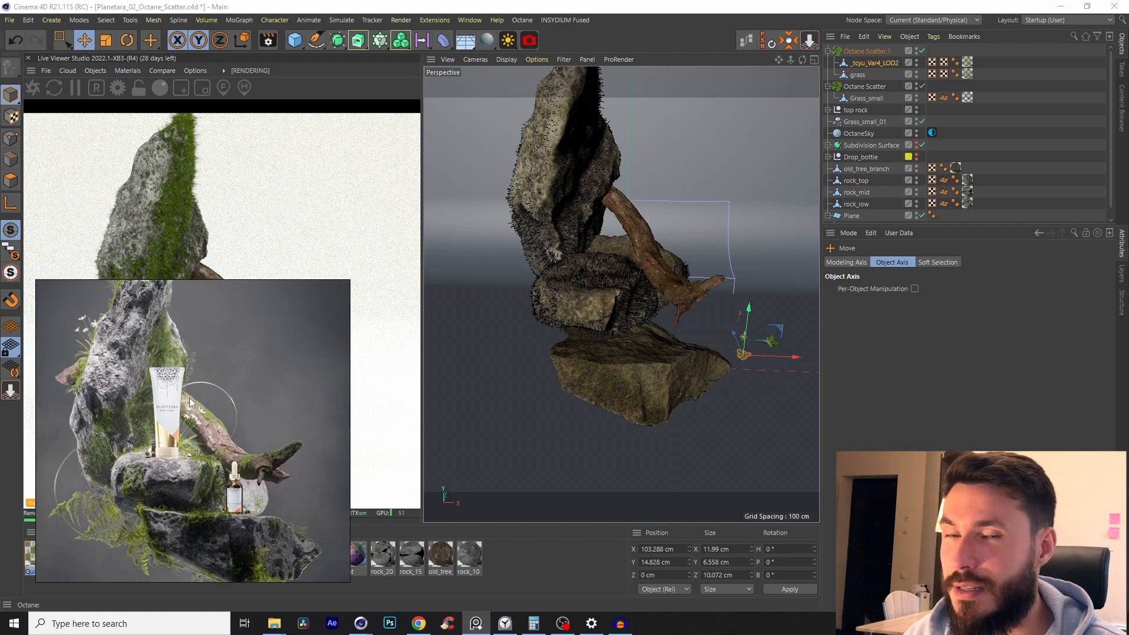
pyautogui.scroll(-2, 187, 391)
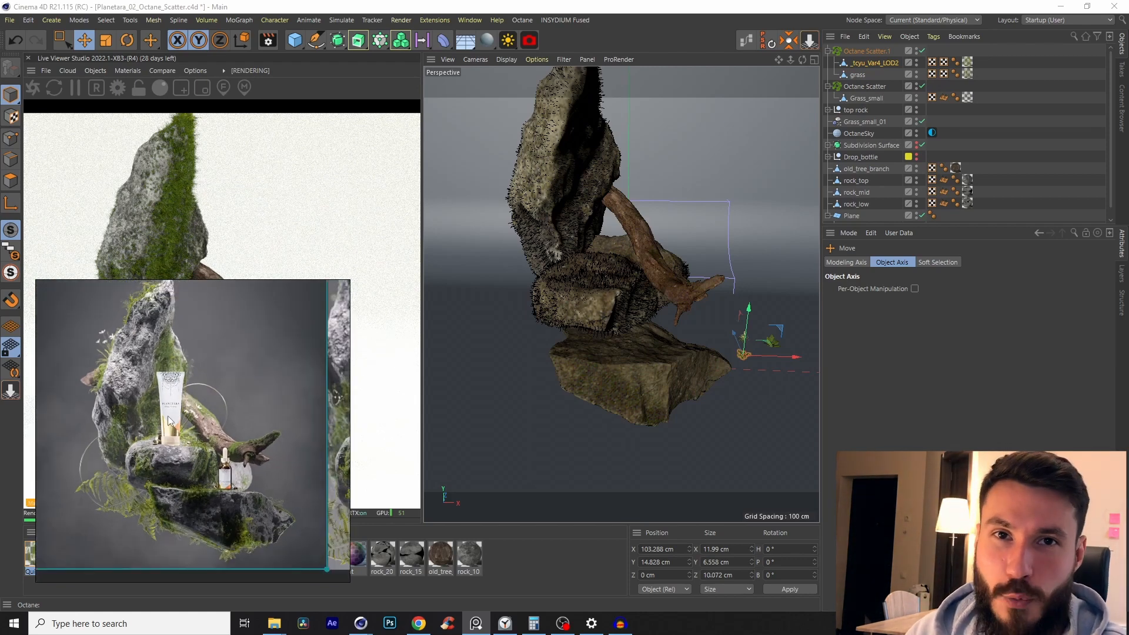
pyautogui.scroll(2, 177, 427)
pyautogui.scroll(-2, 128, 422)
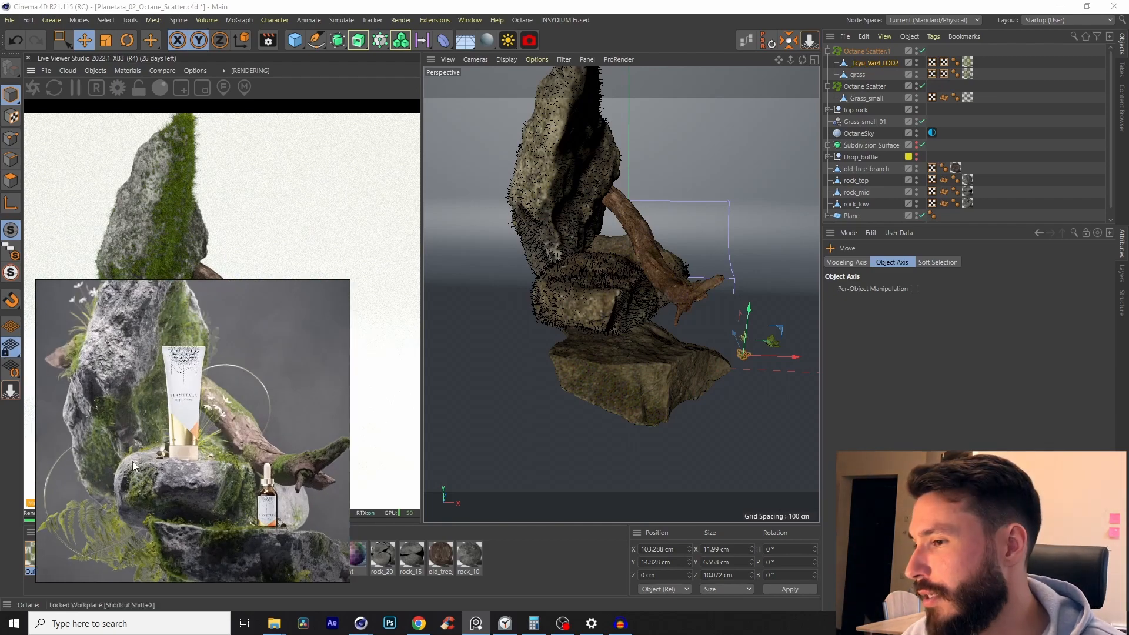
pyautogui.scroll(3, 133, 461)
pyautogui.click(503, 624)
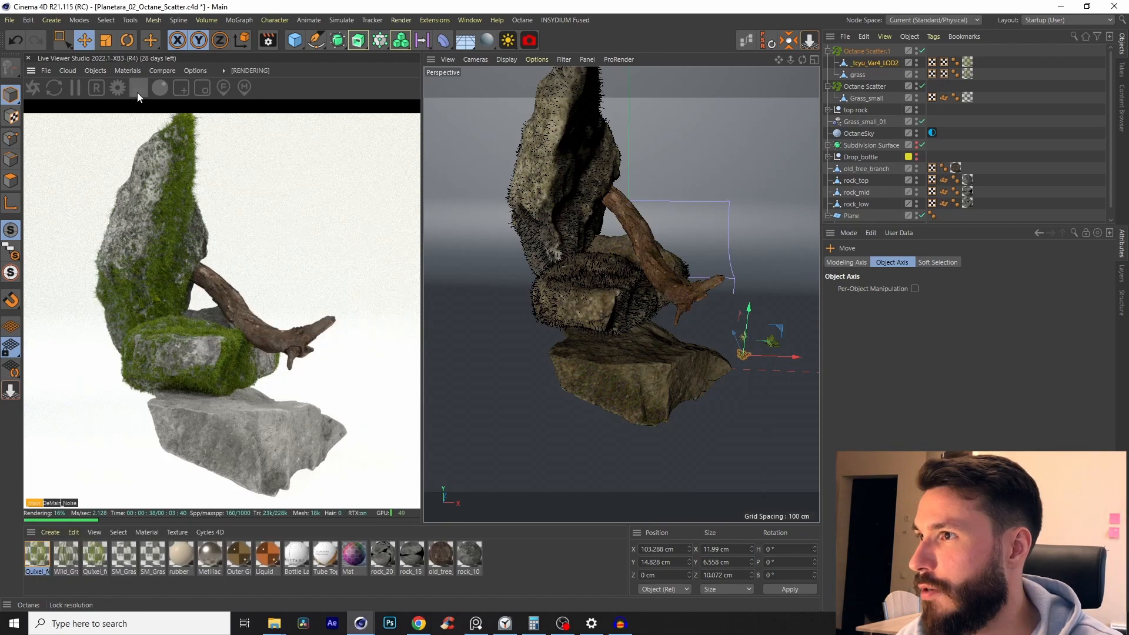
# - Adjust the scale of the fern under Octane Scatter.1 and compare the middle rock with the reference image
pyautogui.click(875, 63)
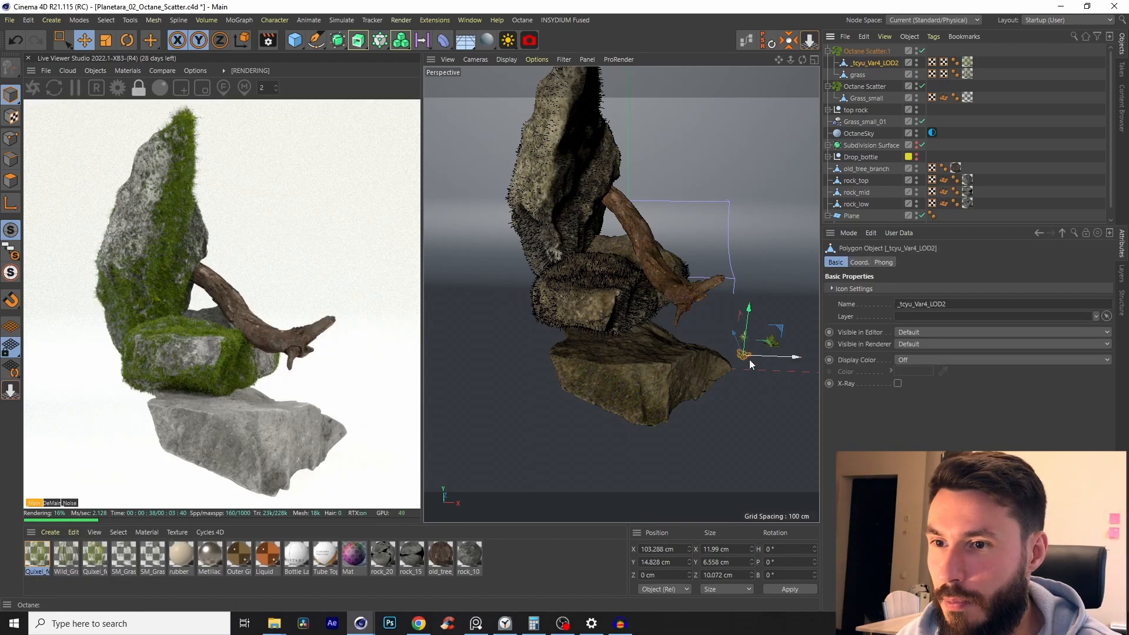
pyautogui.press('t')
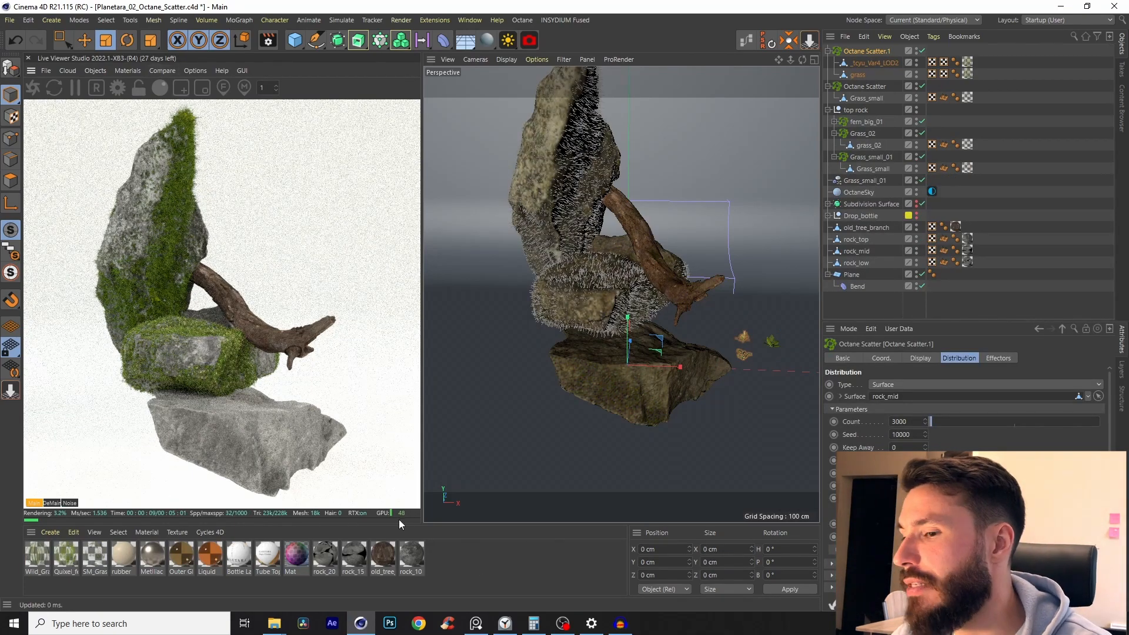
pyautogui.click(476, 623)
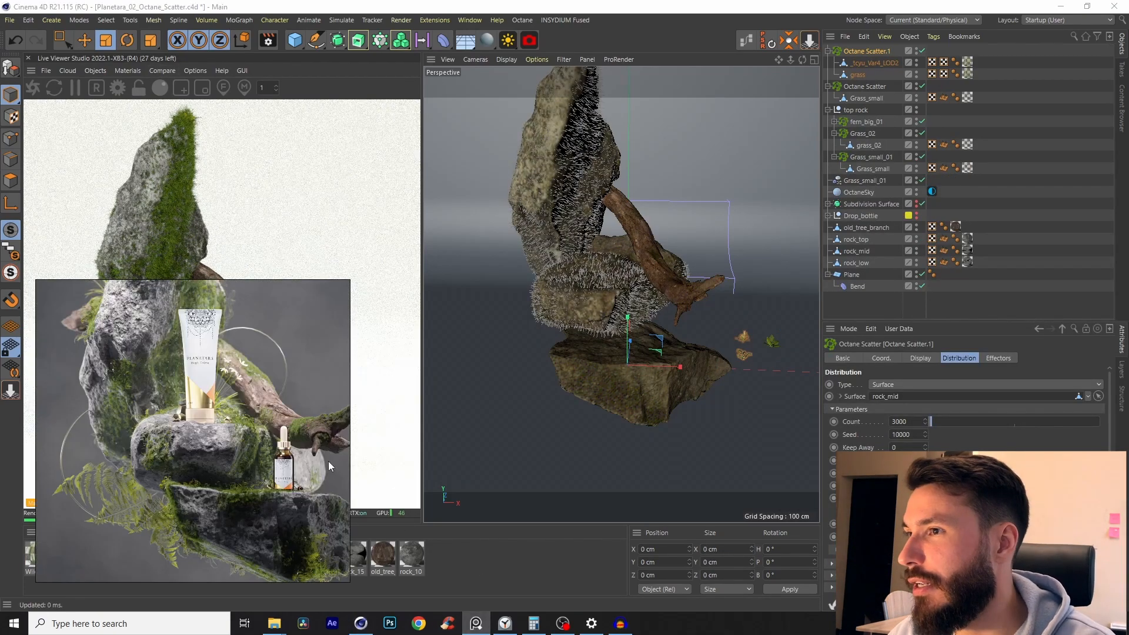
pyautogui.click(476, 623)
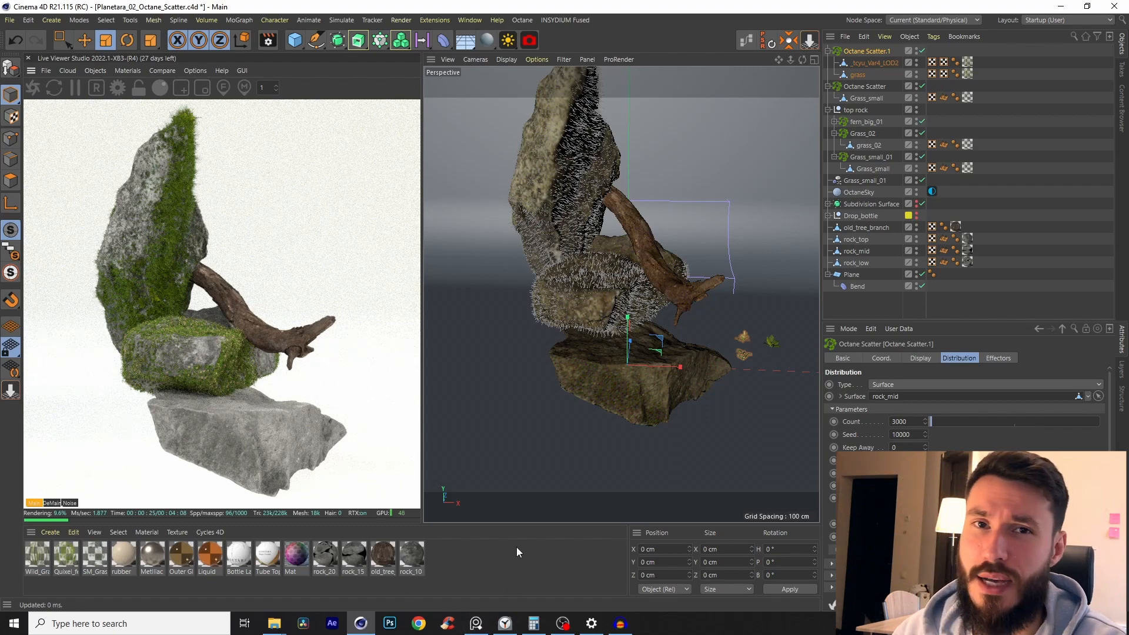
pyautogui.click(475, 625)
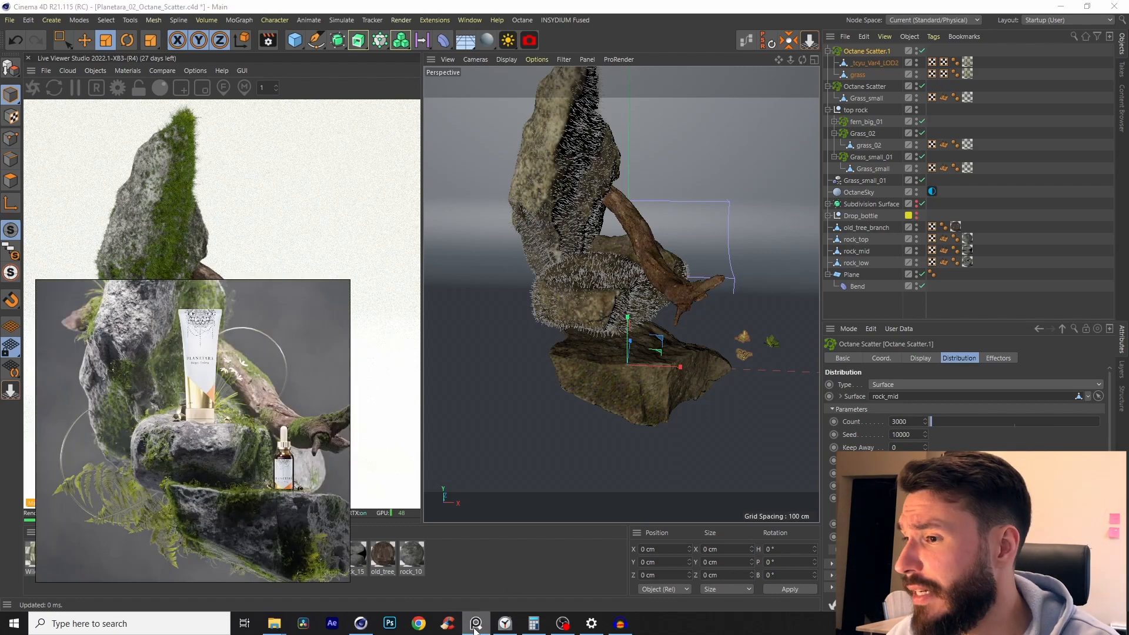
pyautogui.click(475, 625)
# - Collapse the two middle-rock scatter groups and add a new Octane Scatter object for the low rock
pyautogui.click(626, 404)
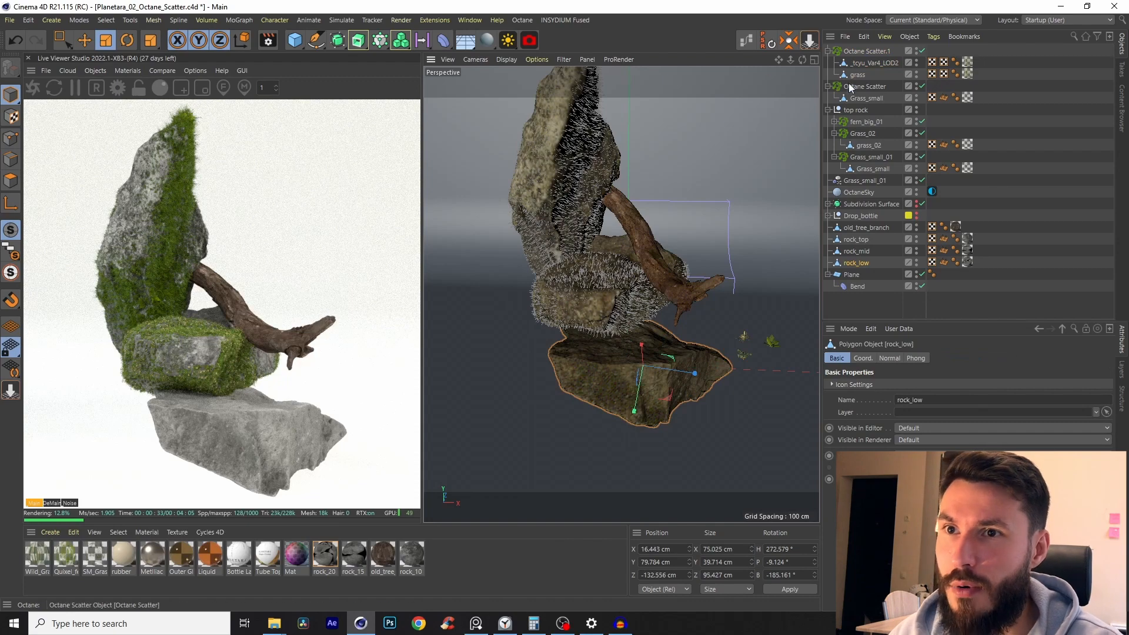
pyautogui.click(828, 50)
pyautogui.click(827, 63)
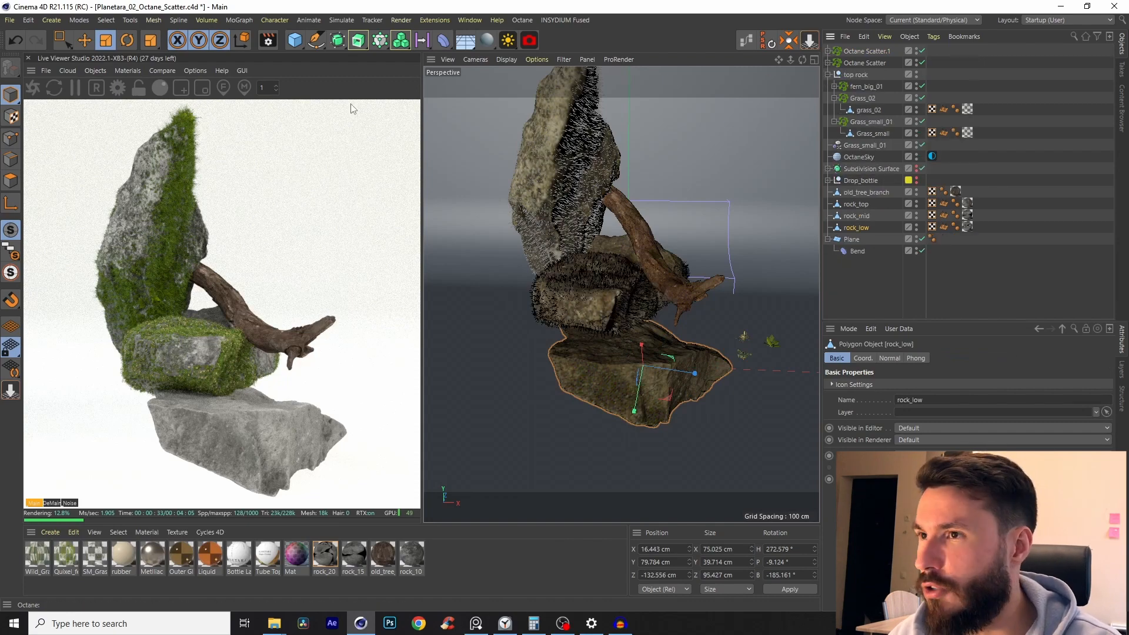
pyautogui.click(118, 73)
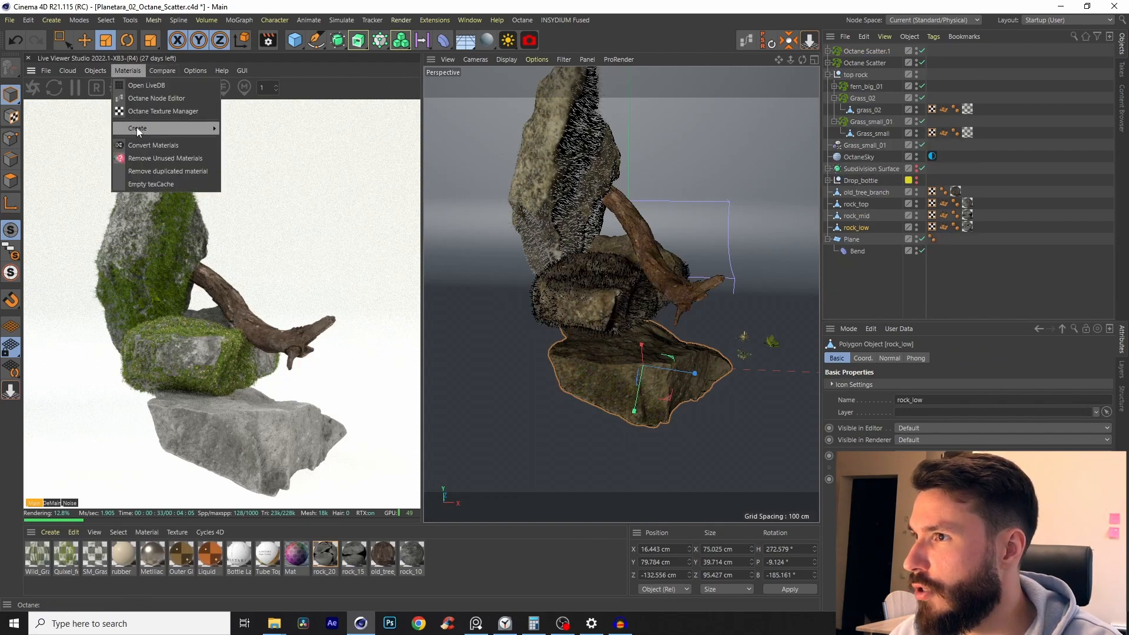
pyautogui.moveTo(96, 71)
pyautogui.click(112, 147)
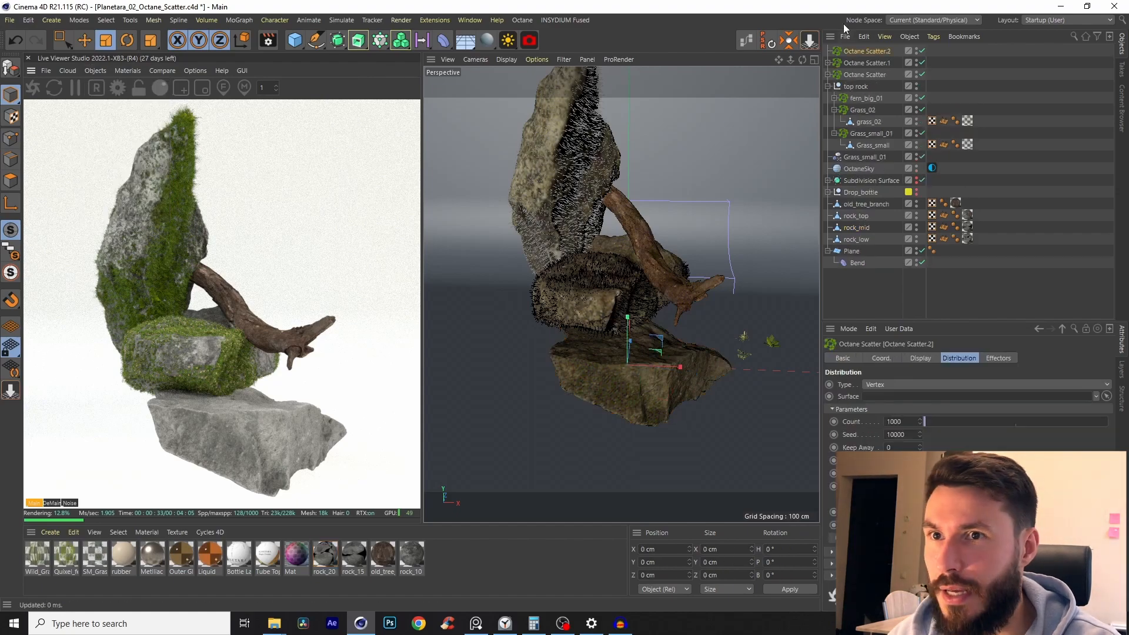
# - Switch to the Grass.c4d project and select the wild grass clump _4boa_Var8_LOD3 for copying
pyautogui.press('v')
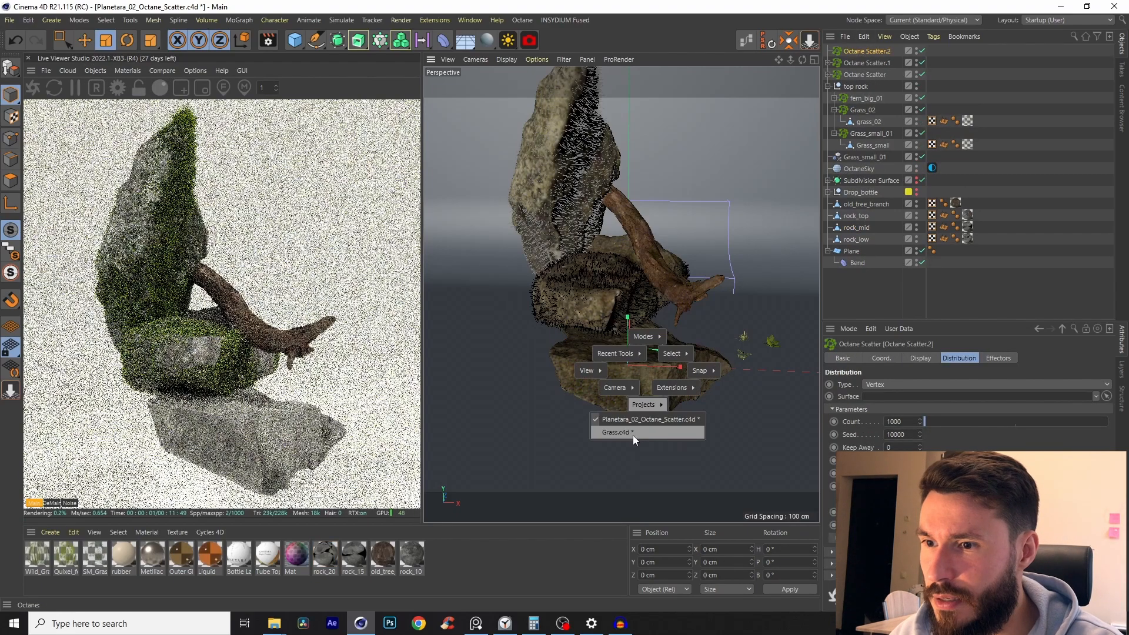
pyautogui.moveTo(633, 471)
pyautogui.click(631, 498)
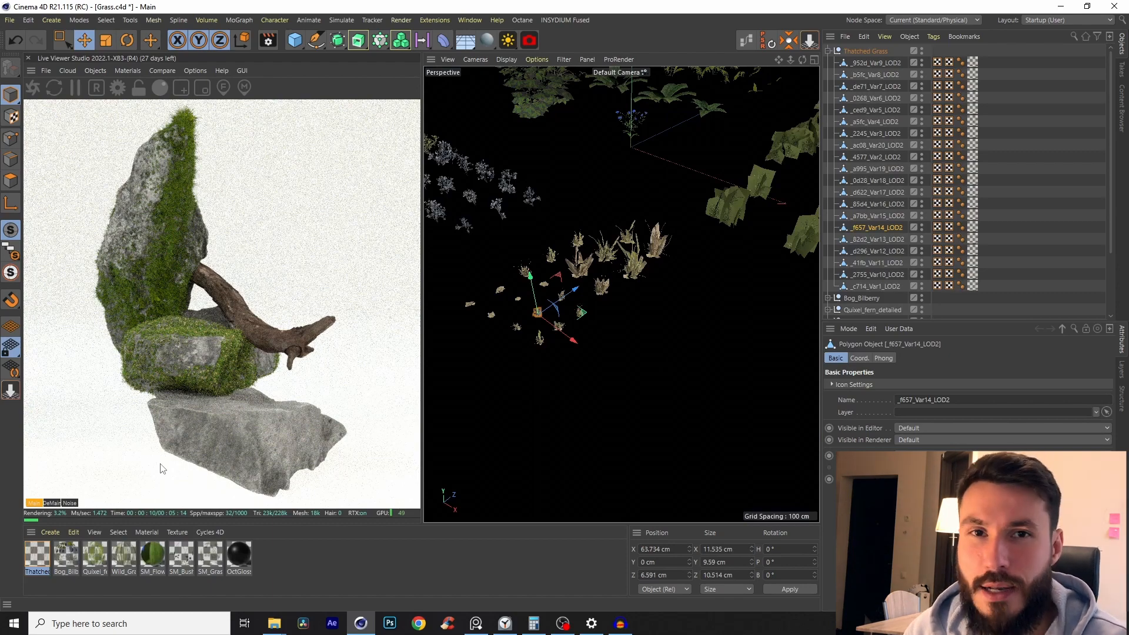
pyautogui.scroll(5, 567, 298)
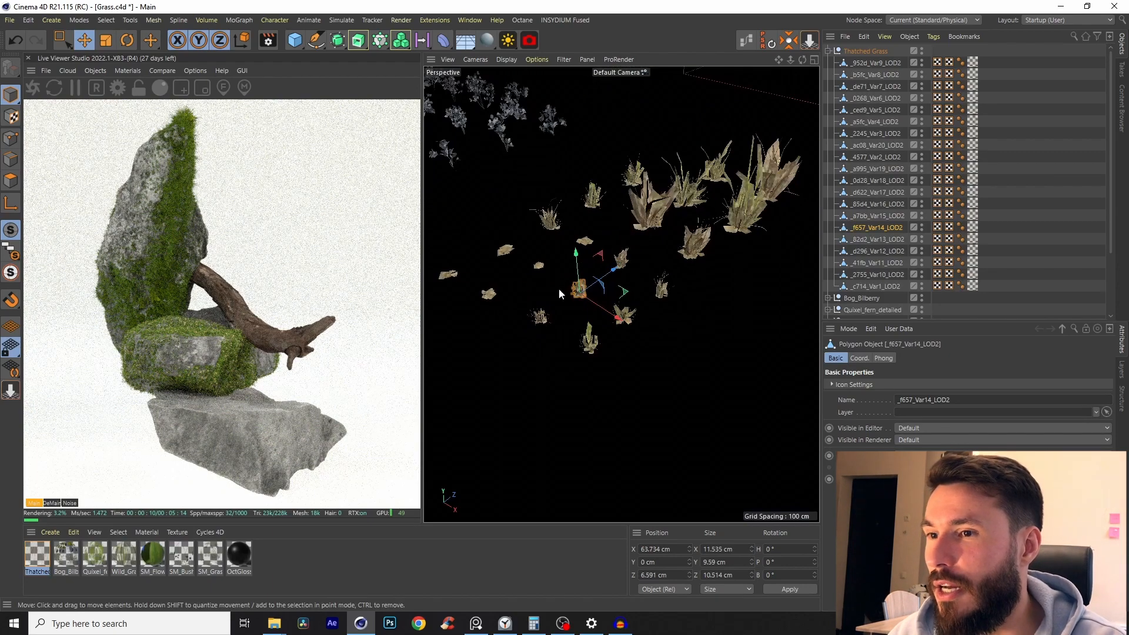
pyautogui.scroll(4, 529, 300)
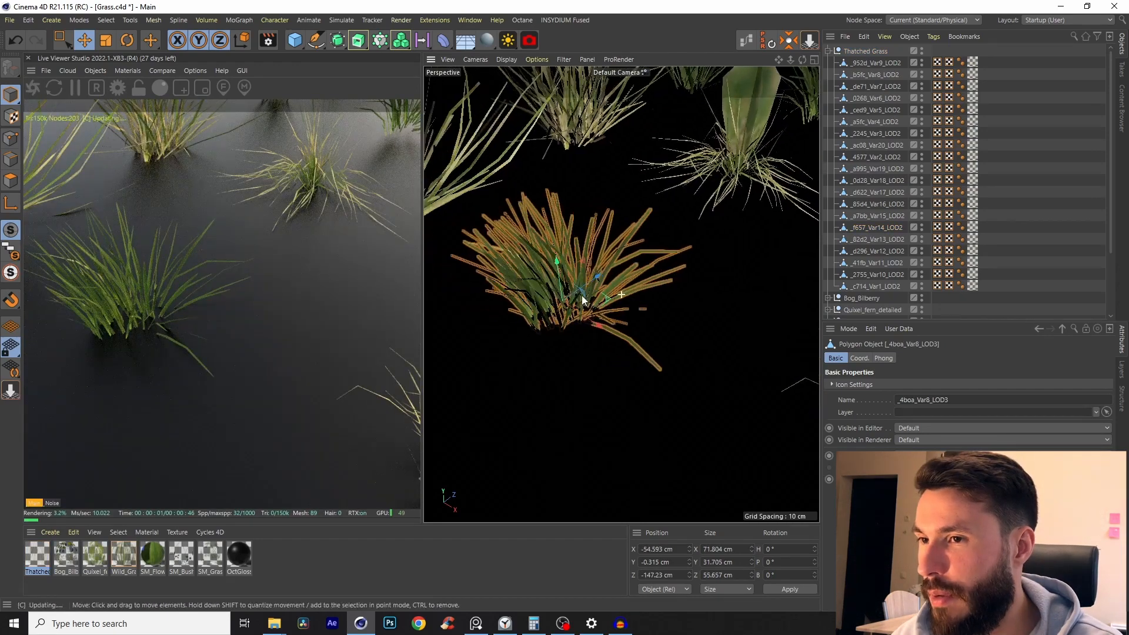
# - Paste the grass clump into Planetara_02_Octane_Scatter.c4d and make it a child of Octane Scatter.2
pyautogui.press('v')
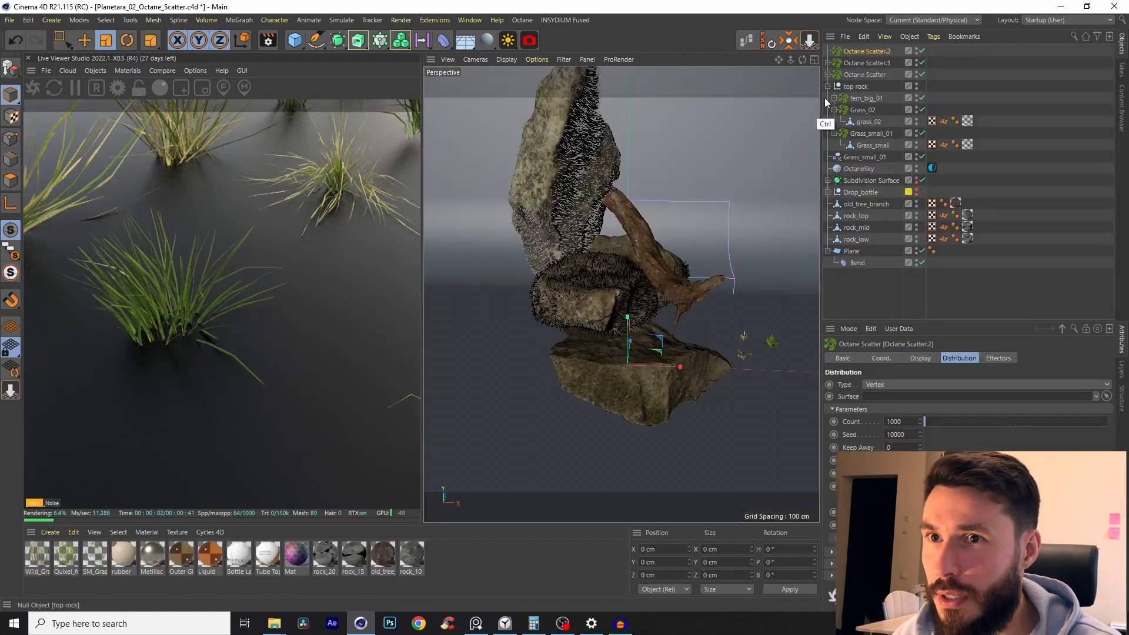
pyautogui.click(873, 53)
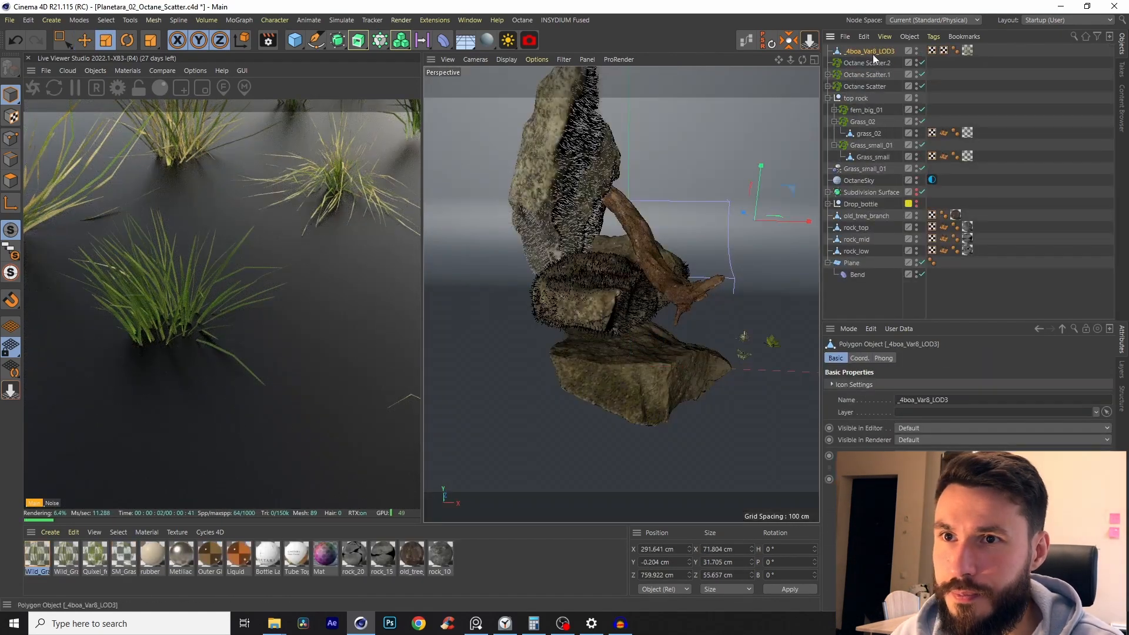
pyautogui.moveTo(867, 64); pyautogui.dragTo(865, 64)
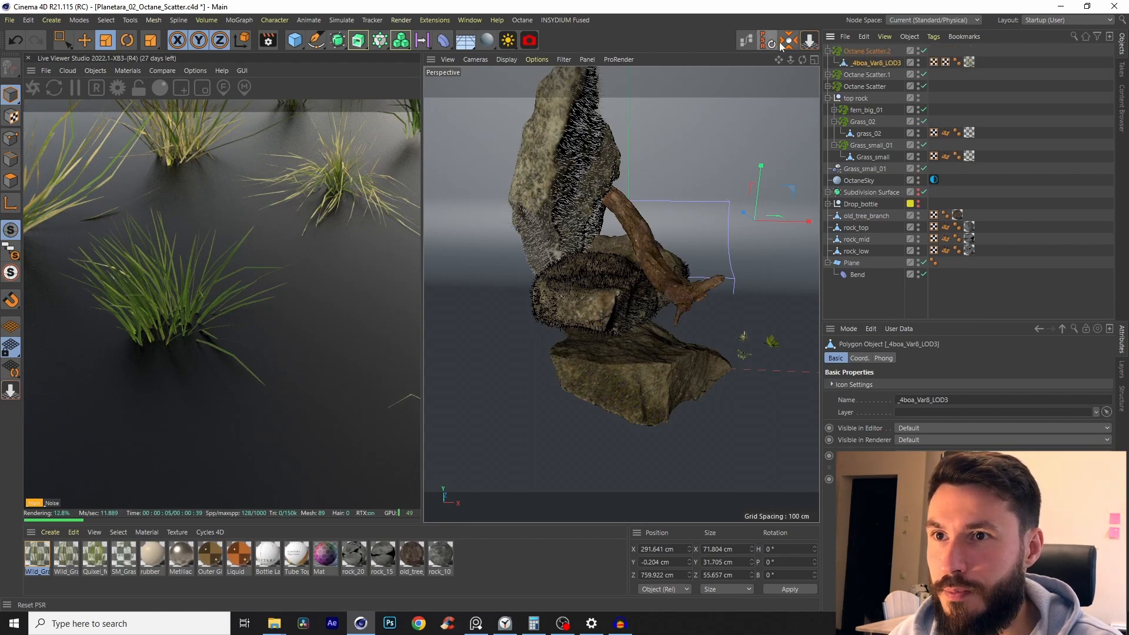
# - Reset the grass clump's transformation, move it along X beside the rocks and scale it down uniformly
pyautogui.keyDown('alt'); pyautogui.moveTo(724, 252); pyautogui.dragTo(703, 249); pyautogui.keyUp('alt')
pyautogui.press('e')
pyautogui.moveTo(650, 360); pyautogui.dragTo(532, 468)
pyautogui.press('t')
# - Set Octane Scatter.2's distribution type to Surface with rock_low as its surface, and restart the live render
pyautogui.click(866, 51)
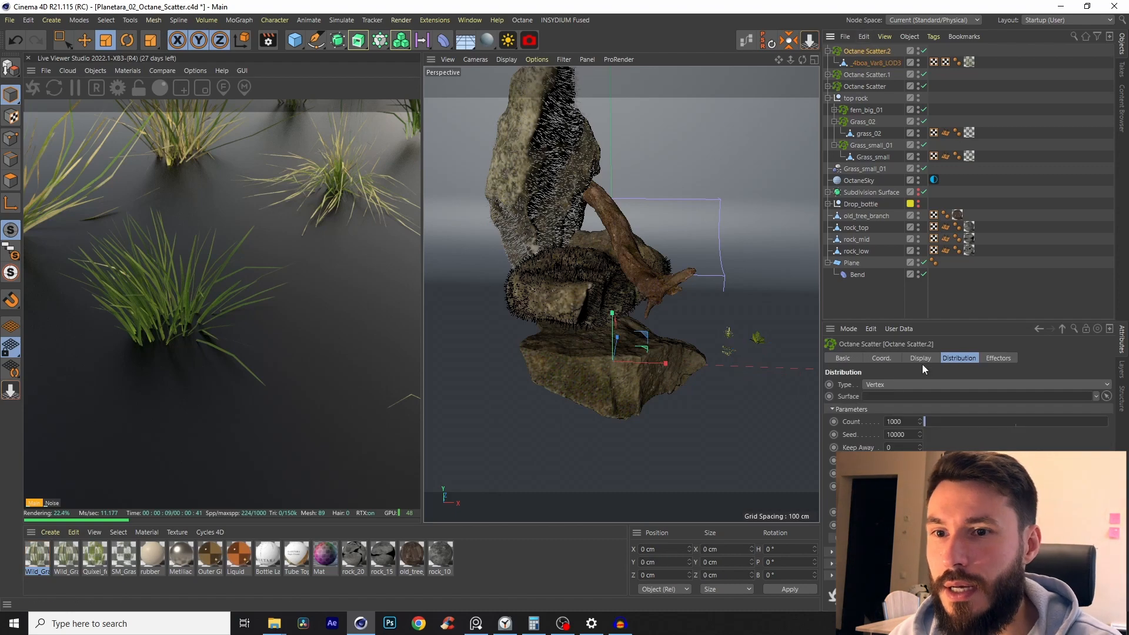
pyautogui.click(877, 384)
pyautogui.click(873, 411)
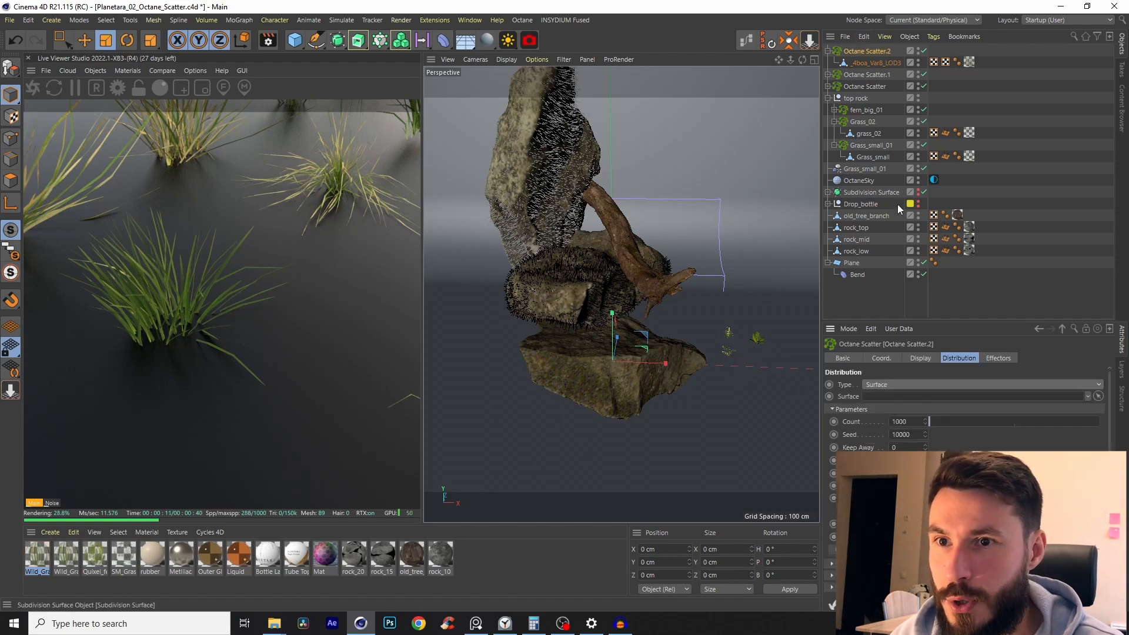
pyautogui.moveTo(863, 254); pyautogui.dragTo(882, 403)
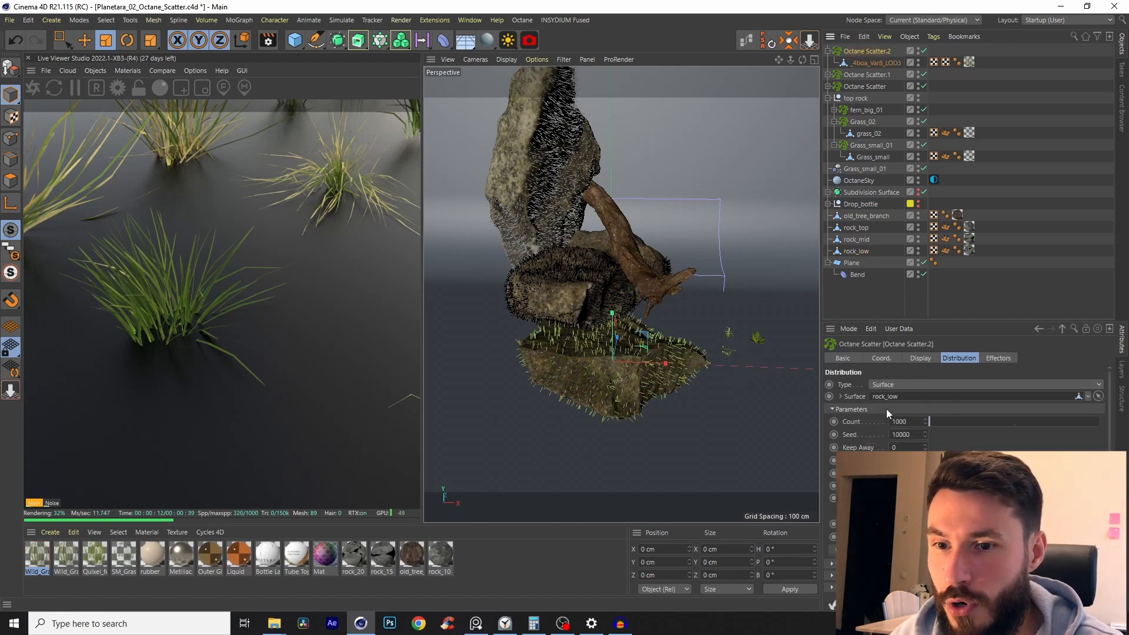
pyautogui.click(32, 93)
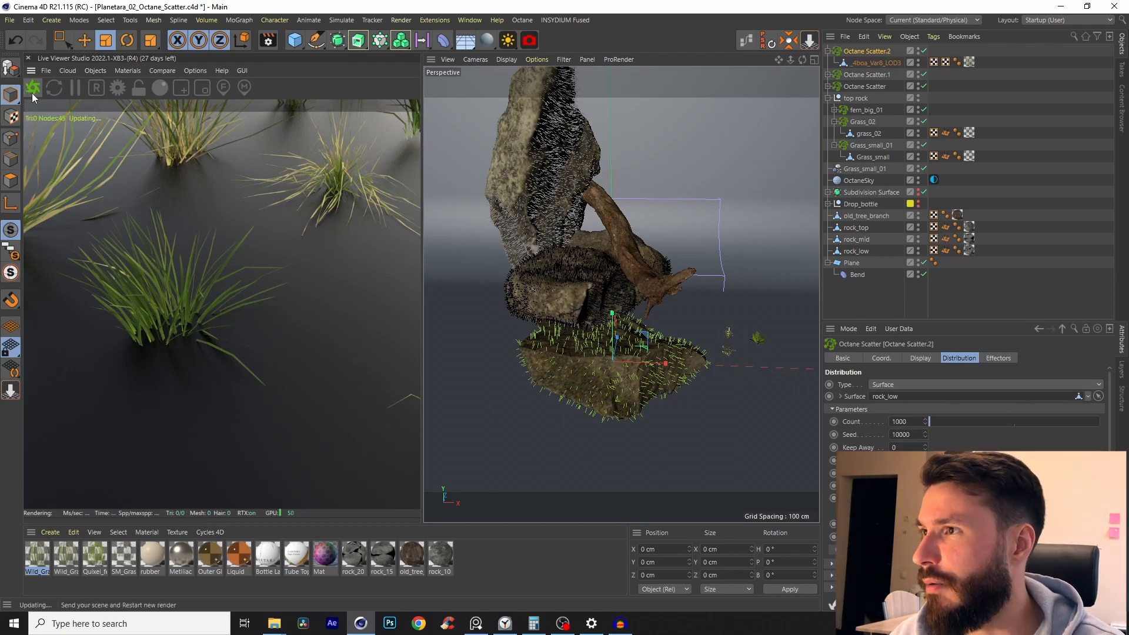
# - Scale the _4boa_Var8_LOD3 grass clump down further to about 10 cm wide
pyautogui.click(865, 75)
pyautogui.click(864, 51)
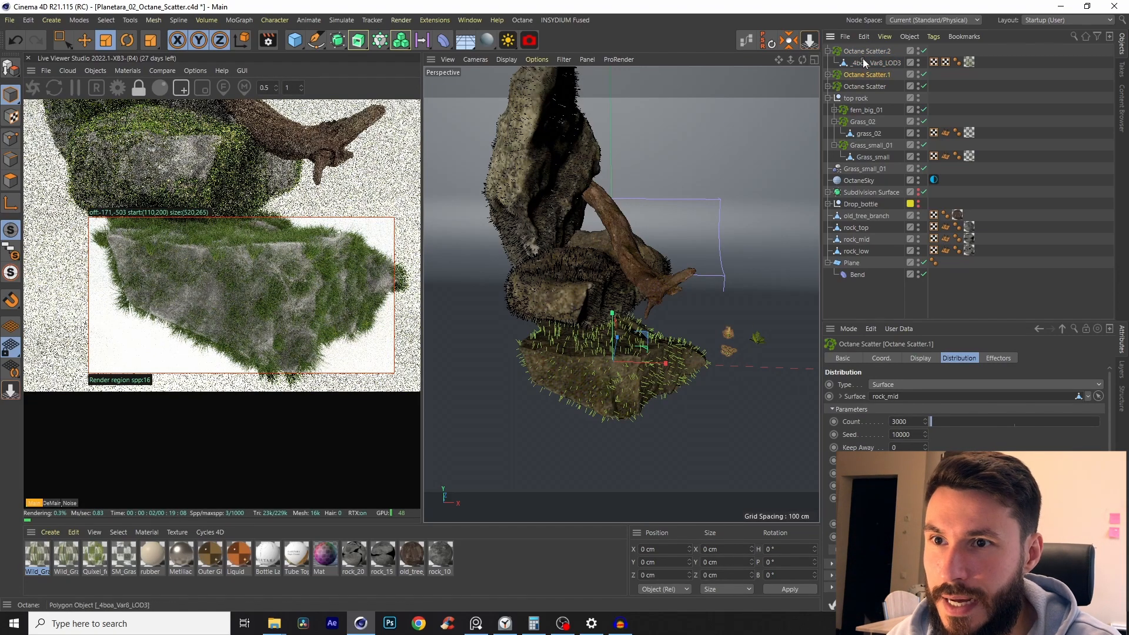
pyautogui.press('t')
pyautogui.moveTo(754, 319); pyautogui.dragTo(730, 338)
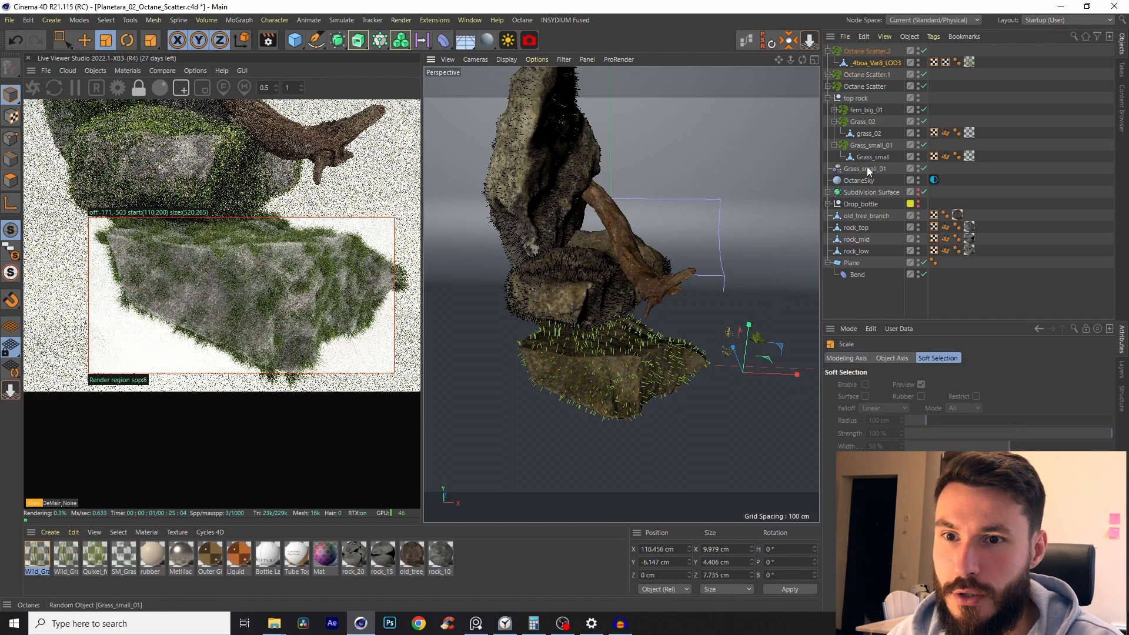
# - Assign the Grass_small_01 random effector to Octane Scatter.2
pyautogui.click(868, 52)
pyautogui.click(997, 361)
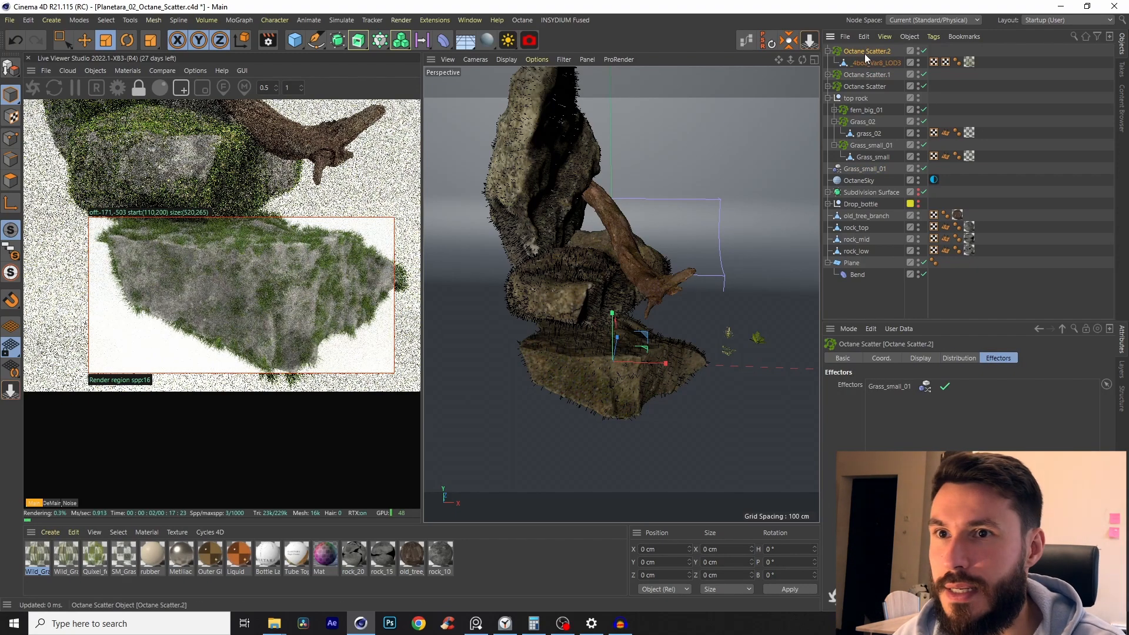
# - Set the instance count of Octane Scatter.2's distribution to 3000
pyautogui.click(958, 358)
pyautogui.doubleClick(907, 422)
pyautogui.write('300')
pyautogui.press('Return')
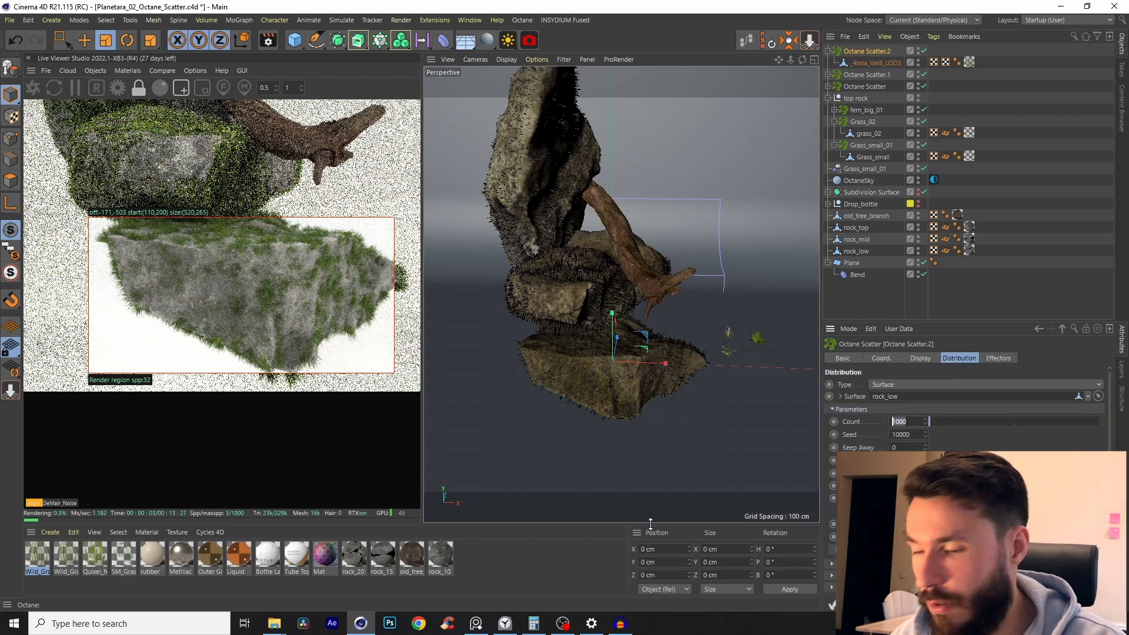
pyautogui.write('3000')
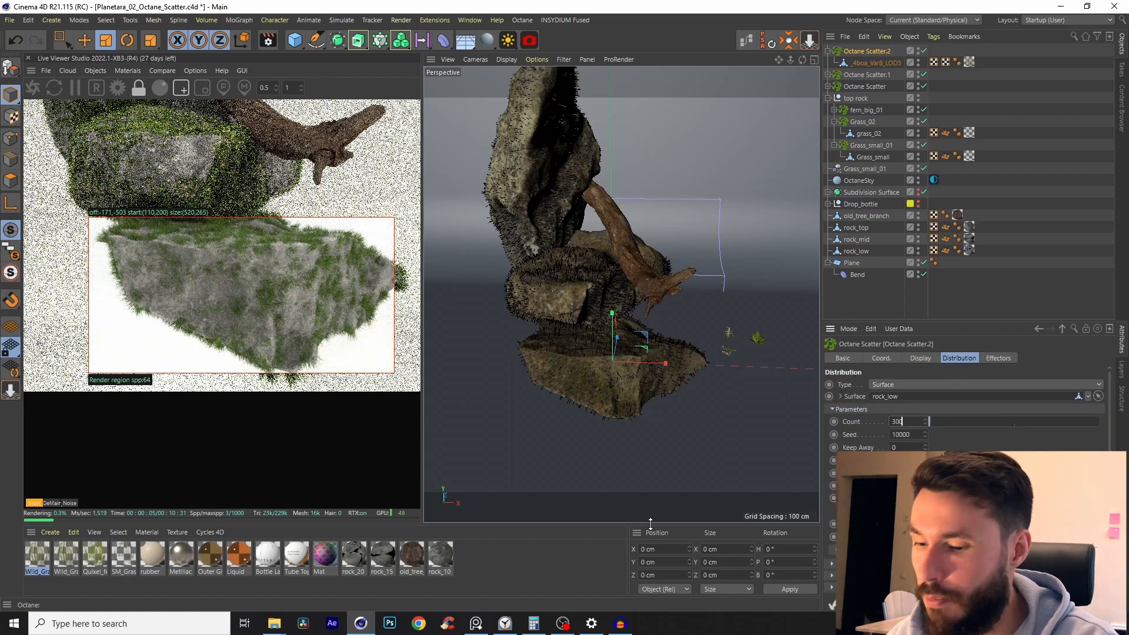
pyautogui.press('Return')
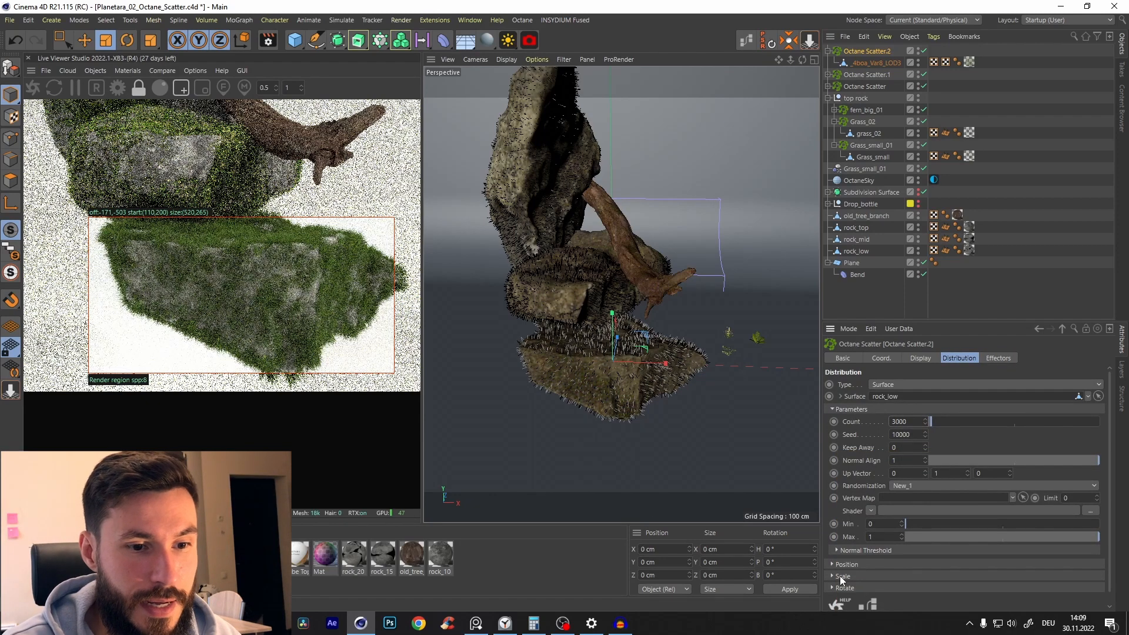
# - Load a Noise shader into the scale parameters of Octane Scatter.2's distribution and open the shader's properties
pyautogui.click(832, 577)
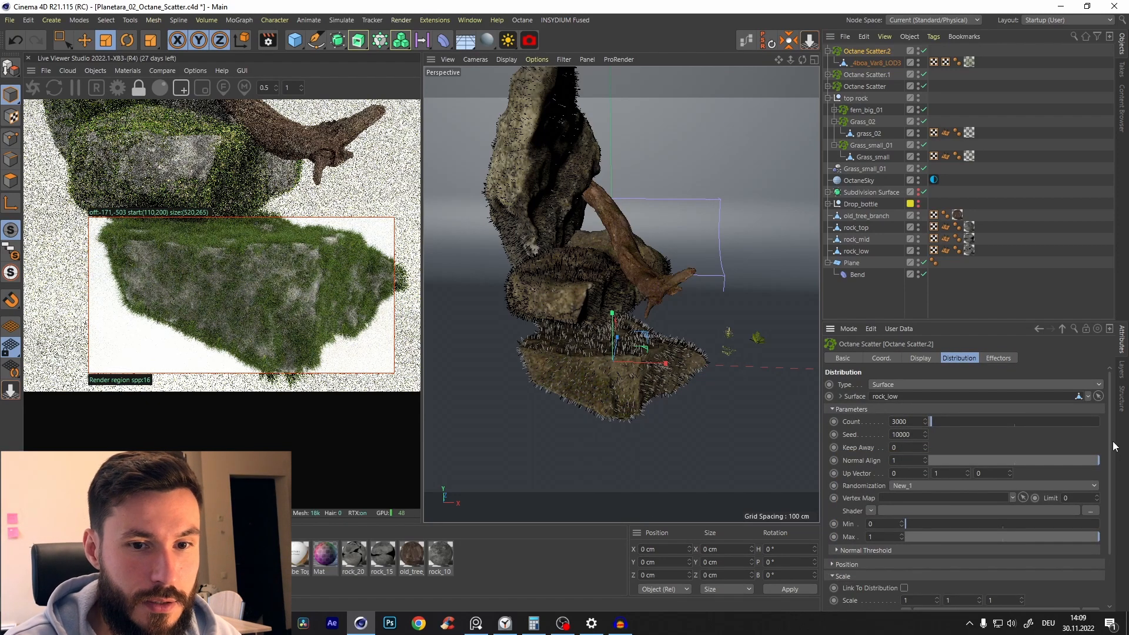
pyautogui.scroll(-3, 1071, 532)
pyautogui.click(906, 549)
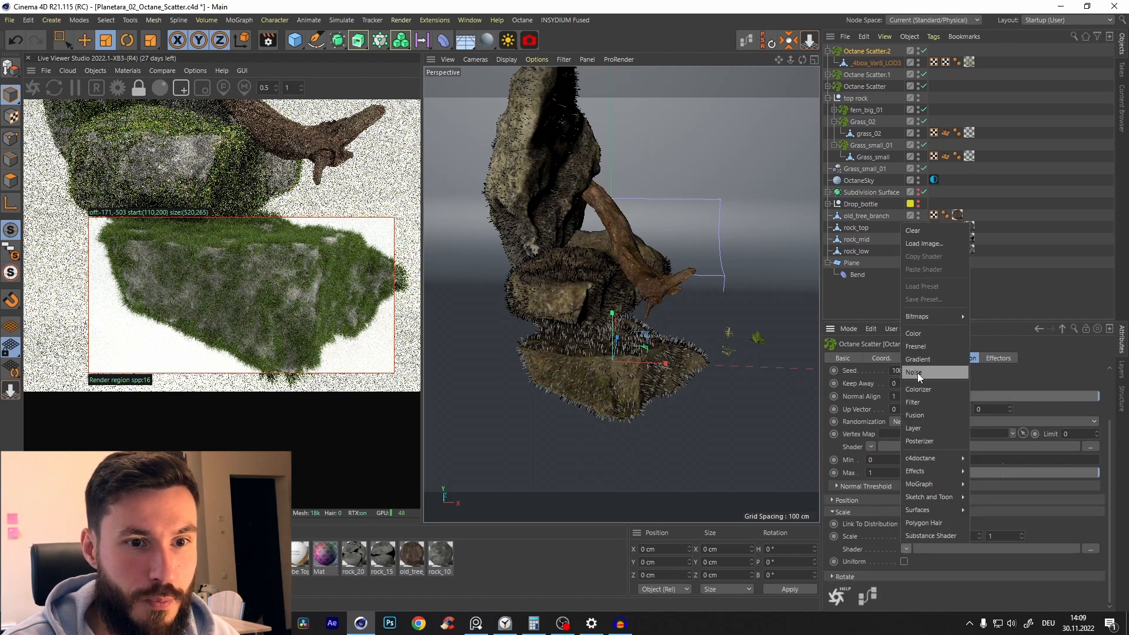
pyautogui.click(918, 373)
pyautogui.click(916, 572)
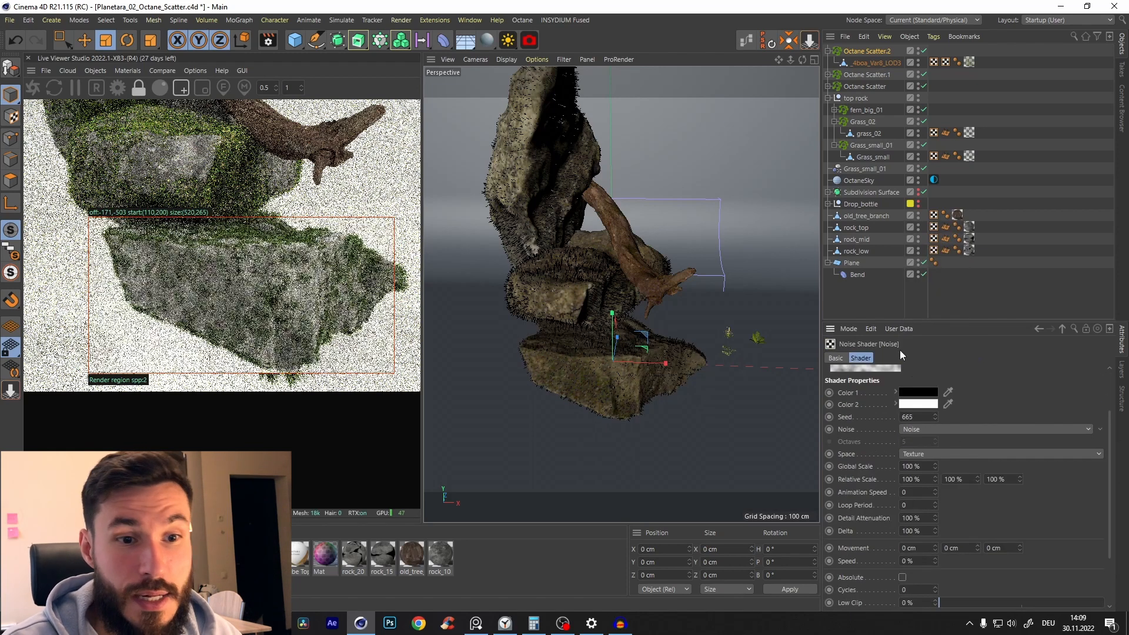
# - Try the Luka and Fire noise types in Octane Scatter.2's scale shader
pyautogui.click(926, 429)
pyautogui.click(929, 169)
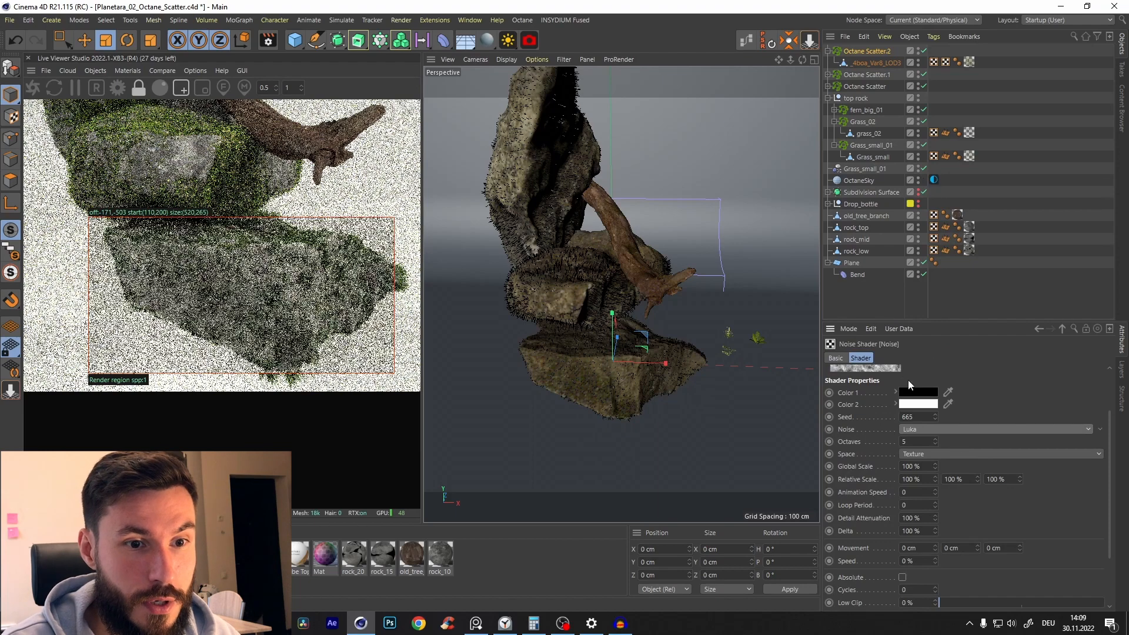
pyautogui.moveTo(938, 316); pyautogui.dragTo(936, 225)
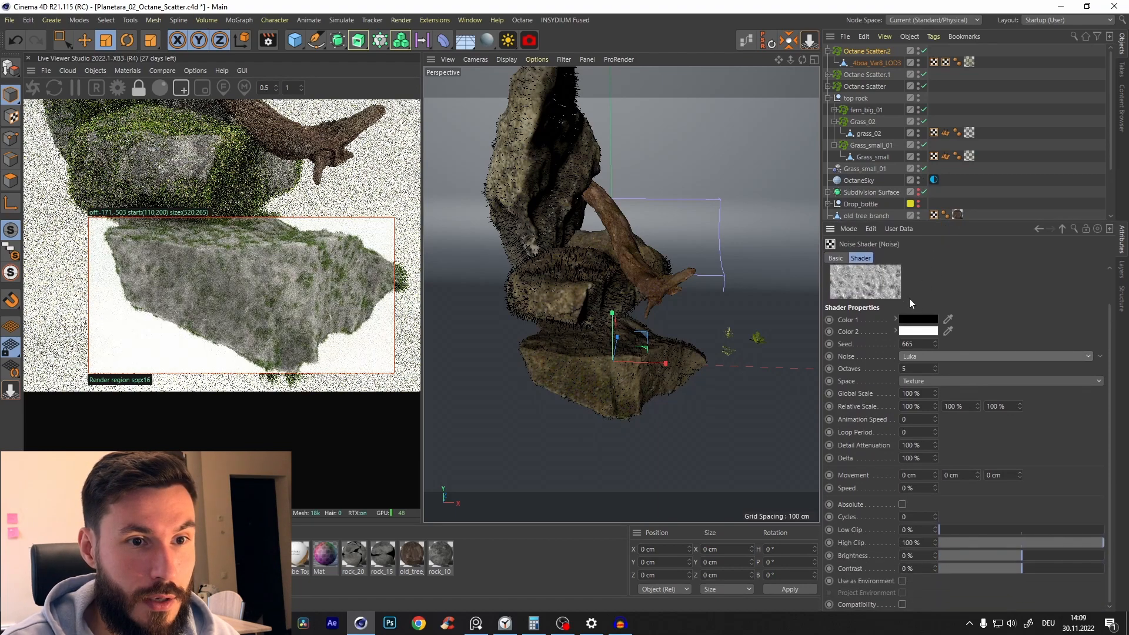
pyautogui.click(930, 357)
pyautogui.click(927, 315)
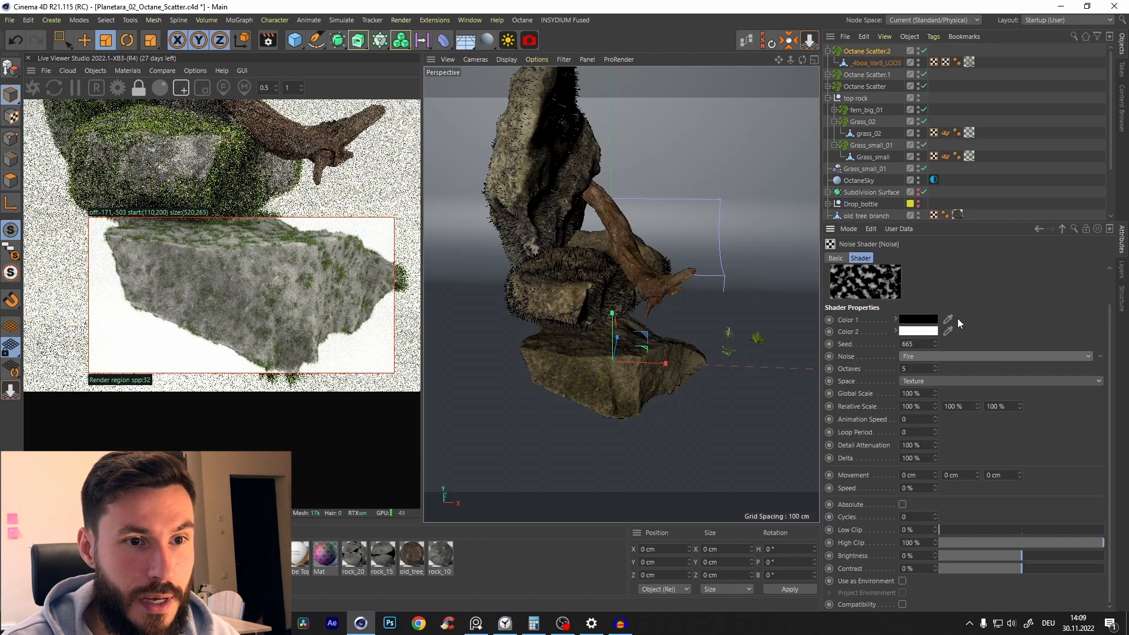
# - Set the scale shader to the Noise type with 500% global scale, 13% low clip and 77% contrast
pyautogui.click(927, 394)
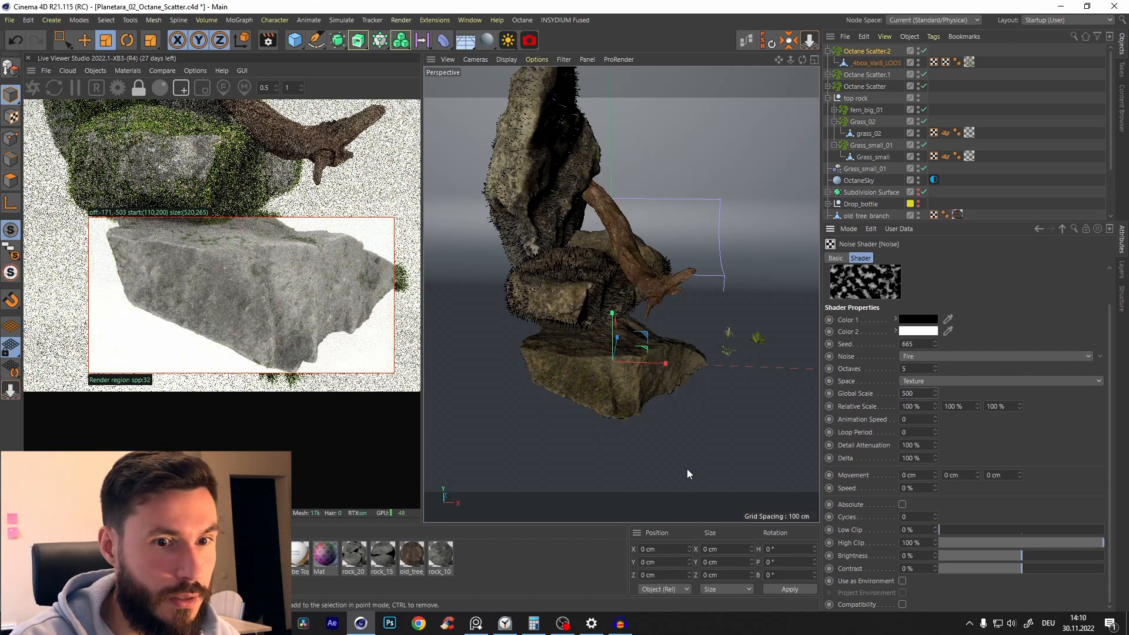
pyautogui.click(941, 356)
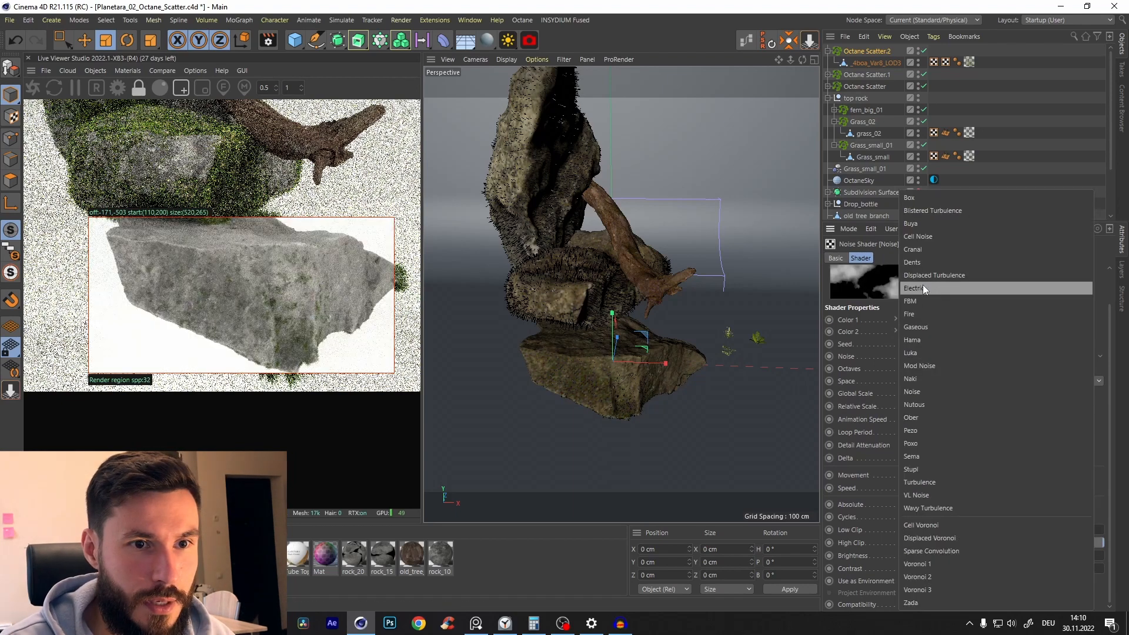
pyautogui.click(922, 288)
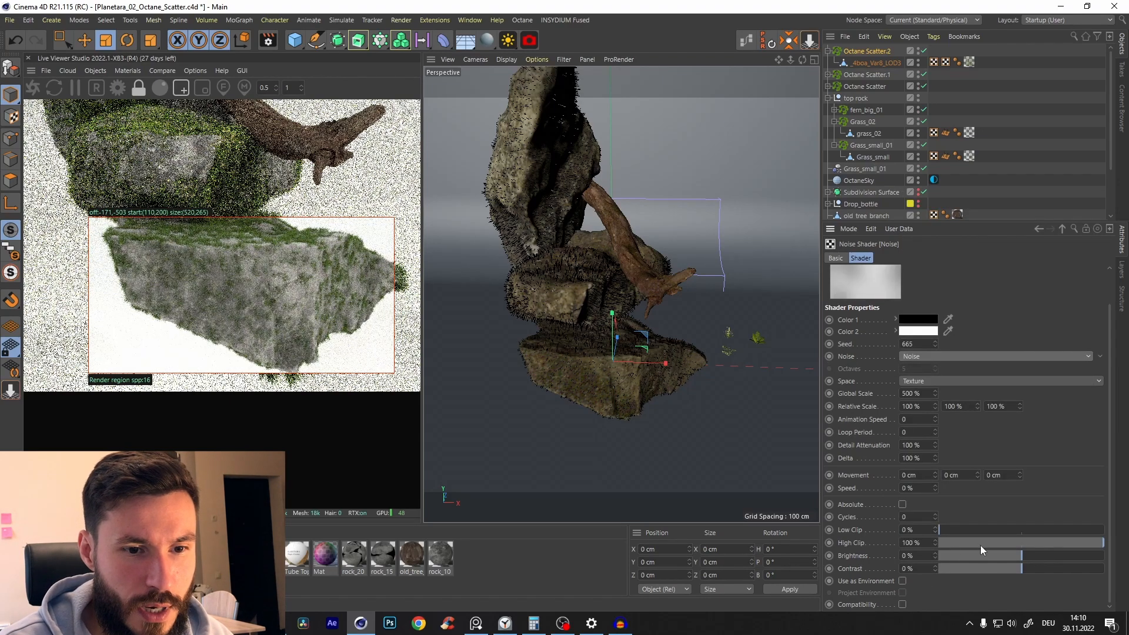
pyautogui.moveTo(940, 531); pyautogui.dragTo(961, 531)
pyautogui.moveTo(1056, 568); pyautogui.dragTo(1083, 572)
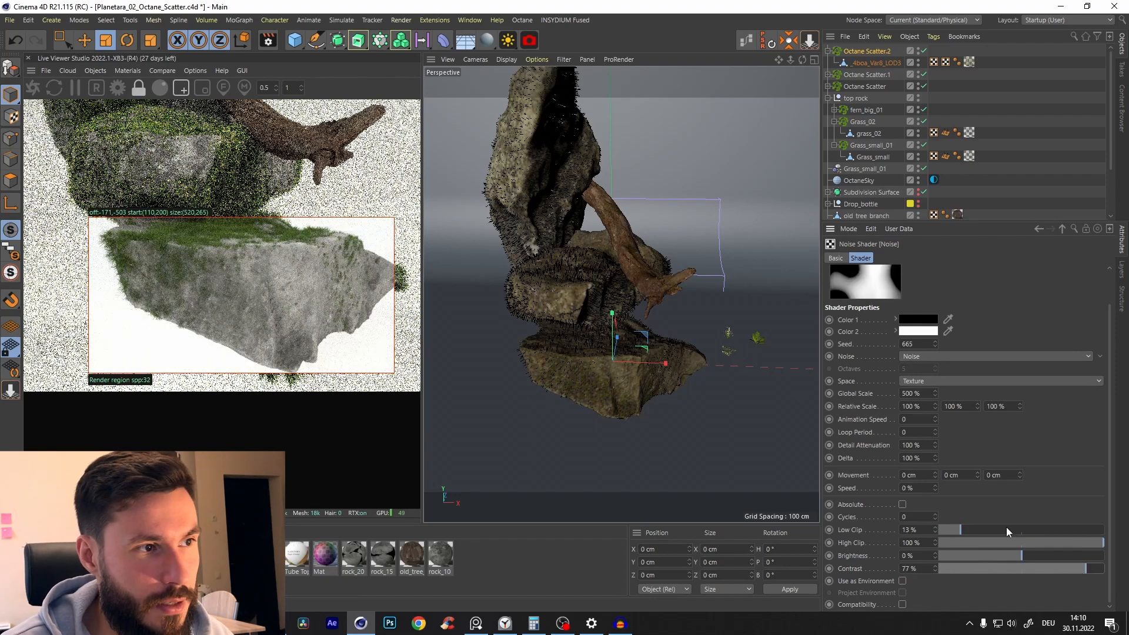
# - Set the noise shader's seed to 700 and lower its high clip to 93%
pyautogui.click(936, 342)
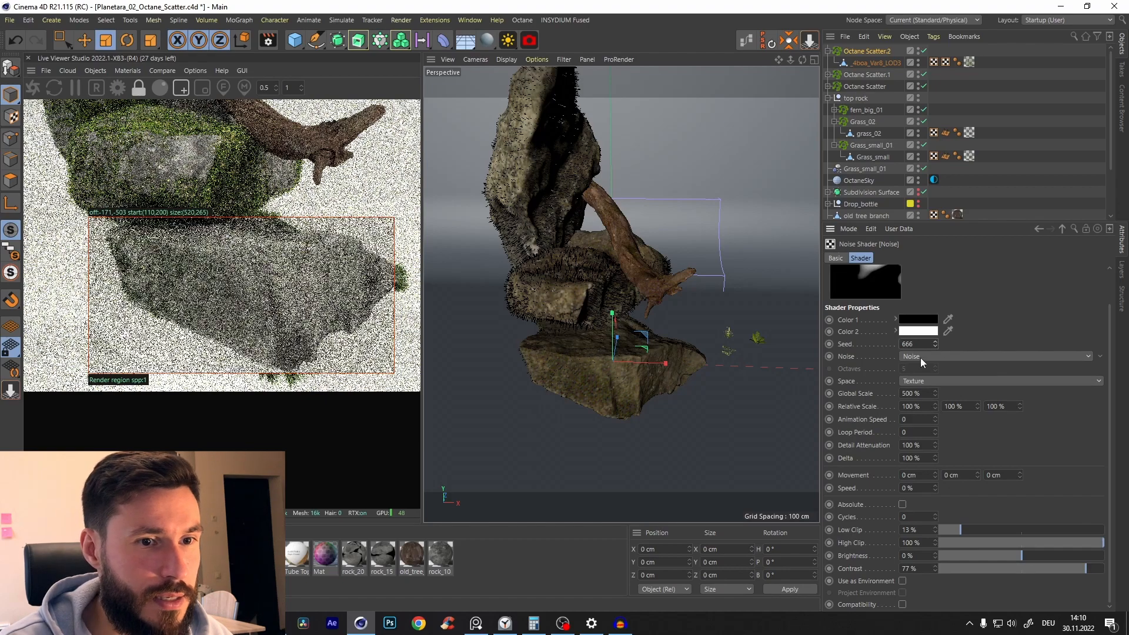
pyautogui.click(936, 342)
pyautogui.moveTo(936, 343); pyautogui.dragTo(935, 339)
pyautogui.click(937, 340)
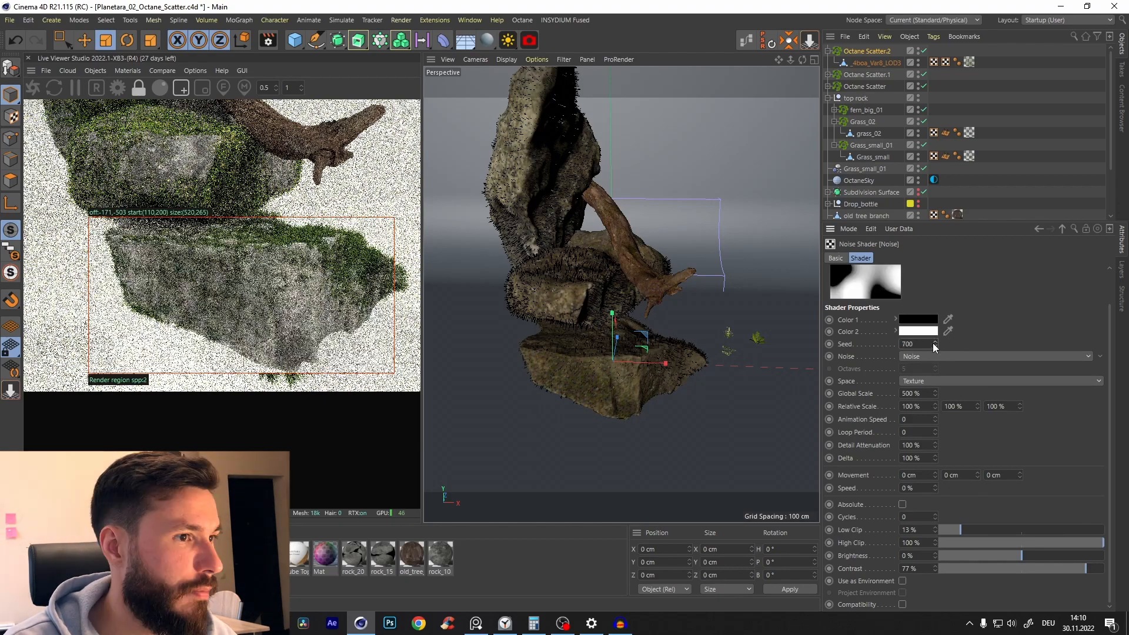
pyautogui.click(968, 529)
pyautogui.click(961, 531)
pyautogui.click(1091, 542)
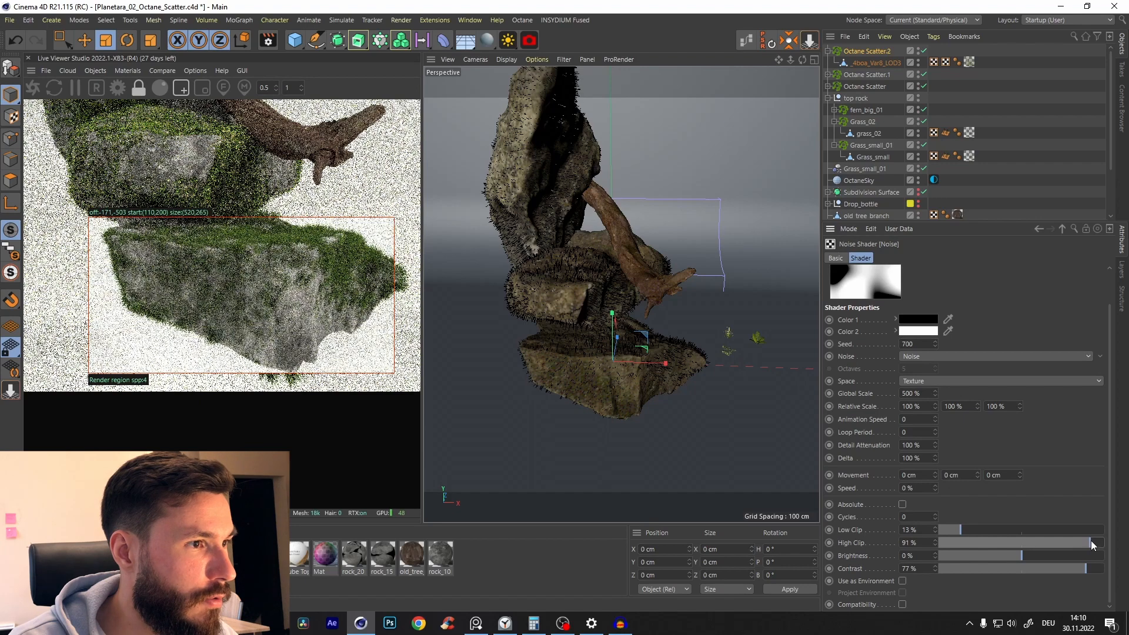
# - Raise Octane Scatter.2's instance count to 3500
pyautogui.click(870, 51)
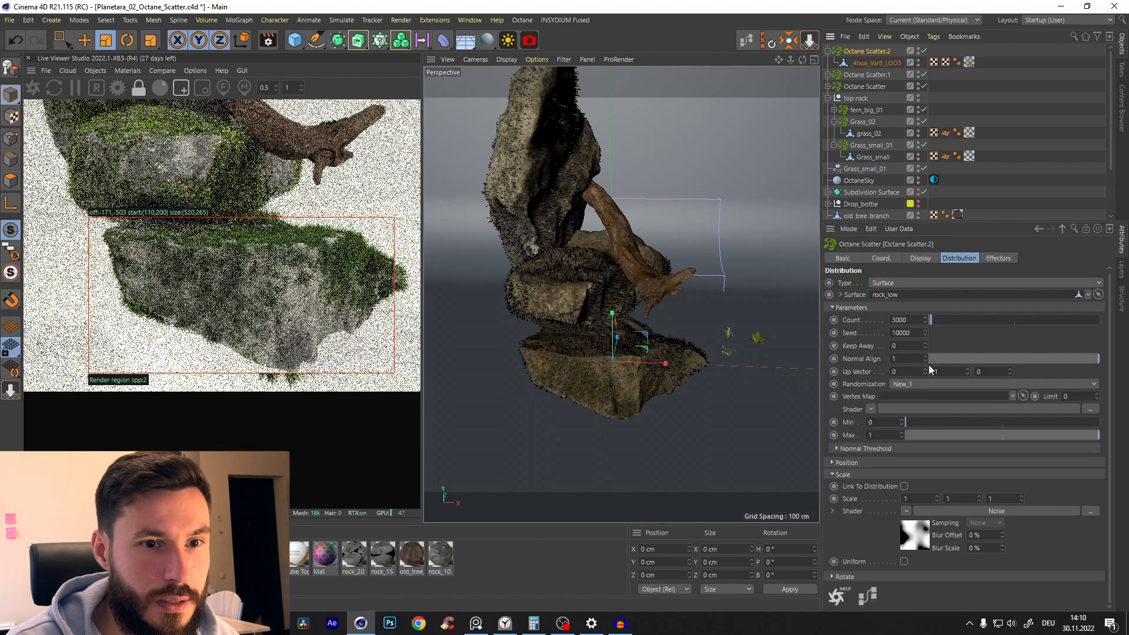
pyautogui.click(895, 321)
pyautogui.press('BackSpace')
pyautogui.press('BackSpace')
pyautogui.press('BackSpace')
pyautogui.write('5000')
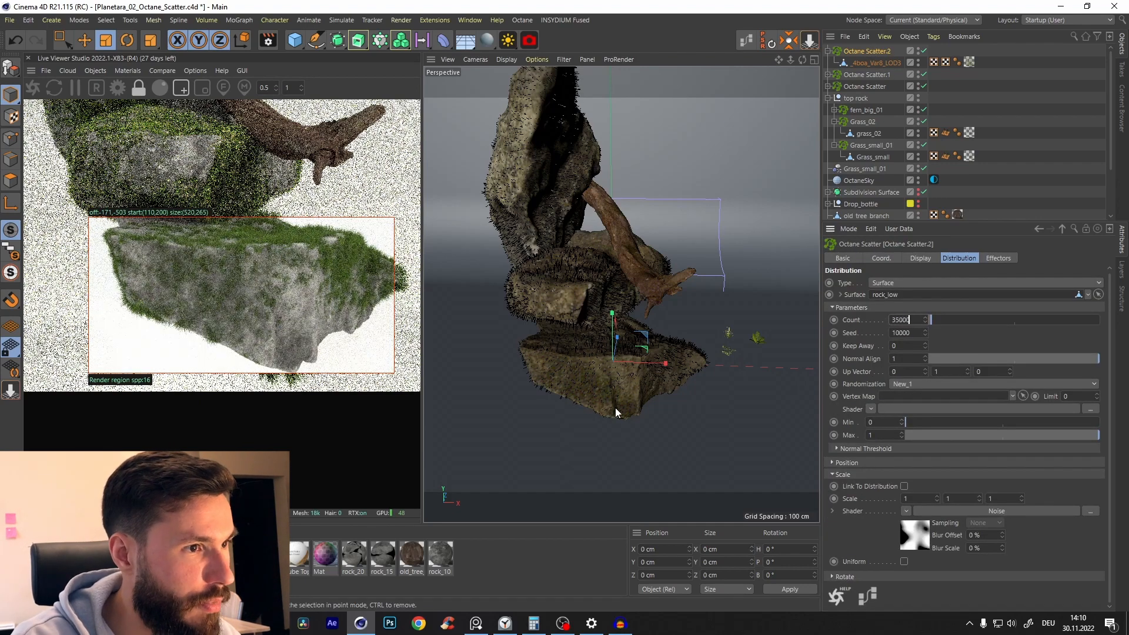
pyautogui.press('Return')
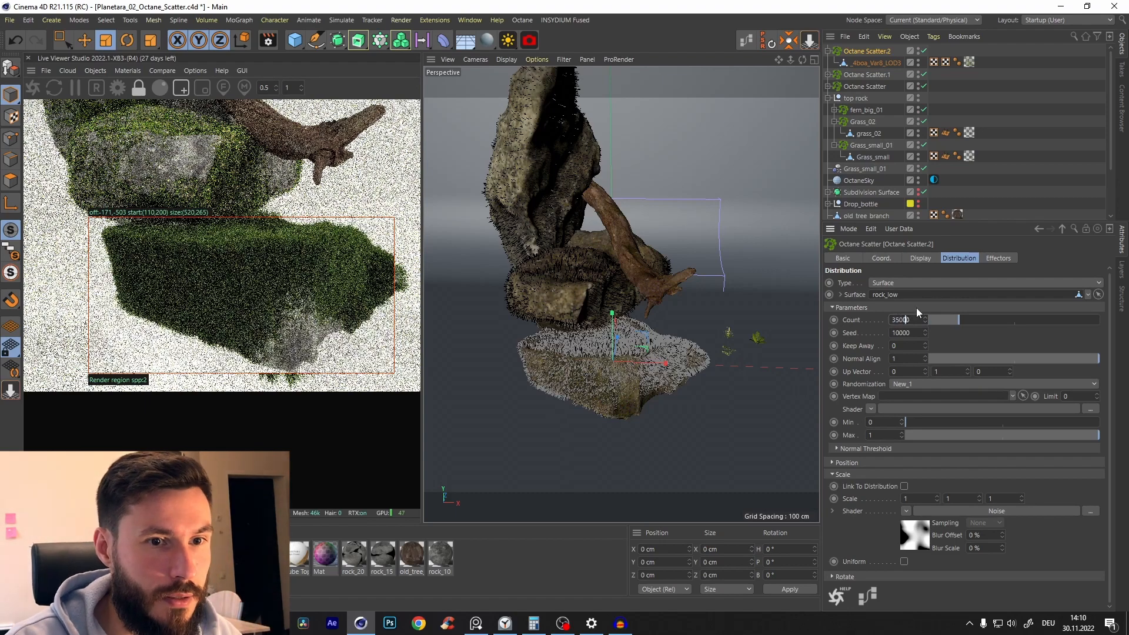
pyautogui.press('BackSpace')
pyautogui.press('Return')
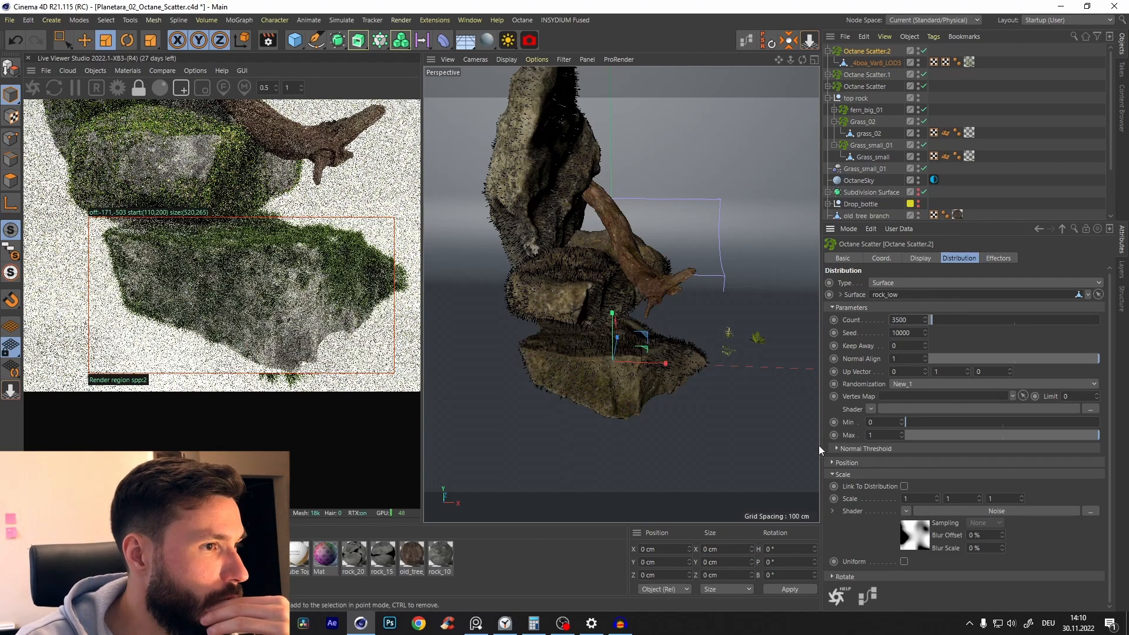
# - Increase the scale noise's contrast to 85% and its low clip to 18%
pyautogui.click(934, 511)
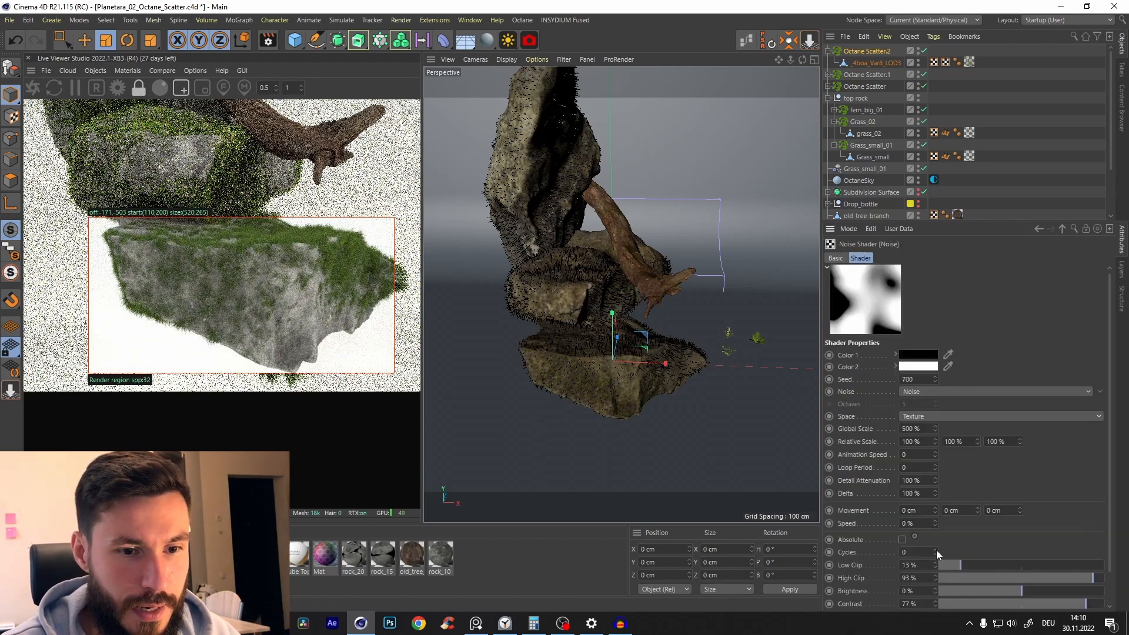
pyautogui.click(1089, 605)
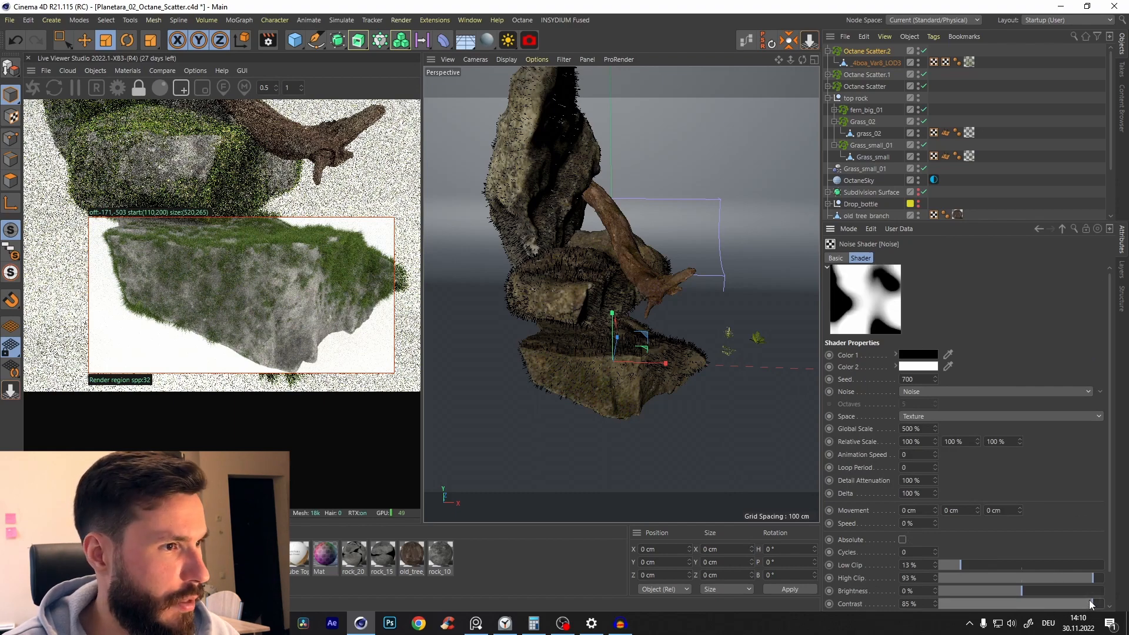
pyautogui.click(967, 565)
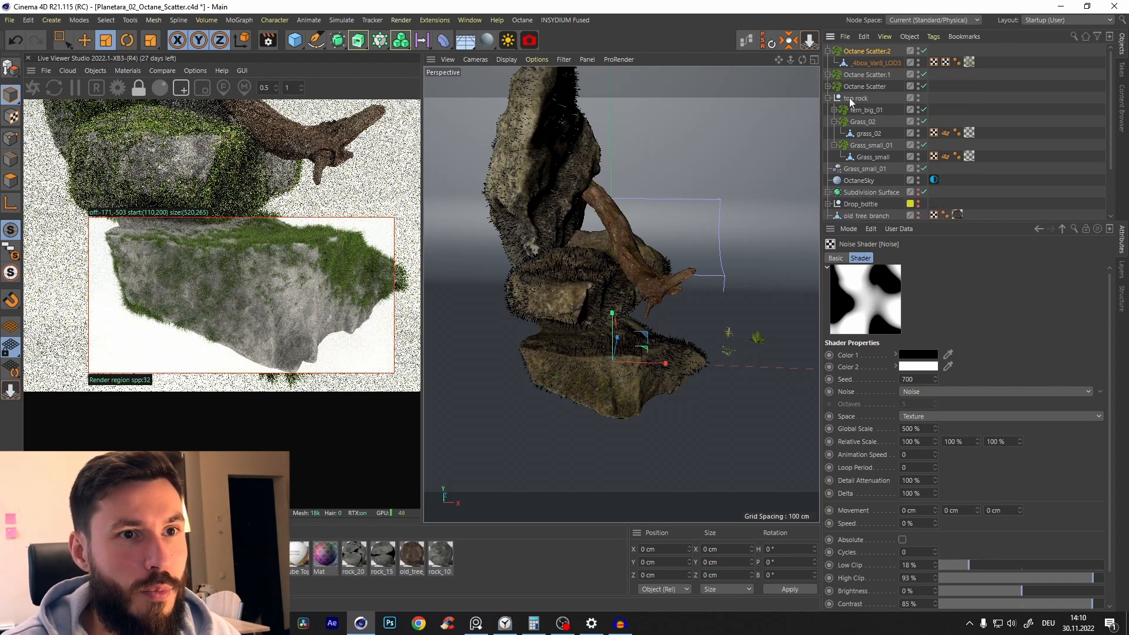
# - Copy the Grass_small object from the top rock group into Octane Scatter.2 and set the scatter's count to 4000
pyautogui.keyDown('ctrl'); pyautogui.moveTo(882, 105); pyautogui.dragTo(865, 52); pyautogui.keyUp('ctrl')
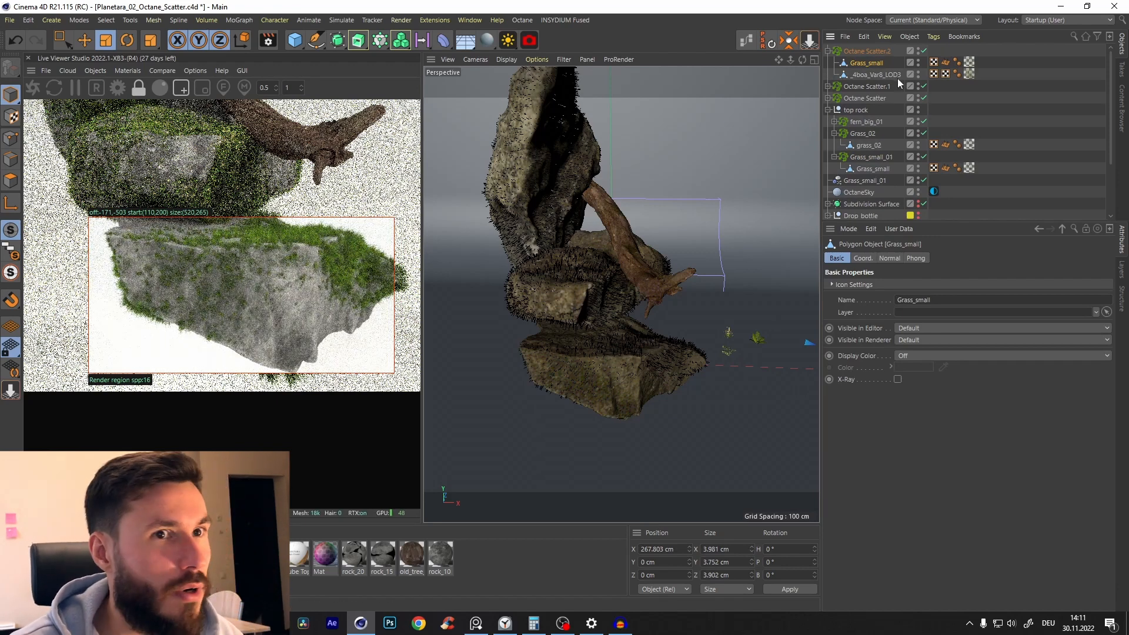
pyautogui.click(870, 51)
pyautogui.click(907, 322)
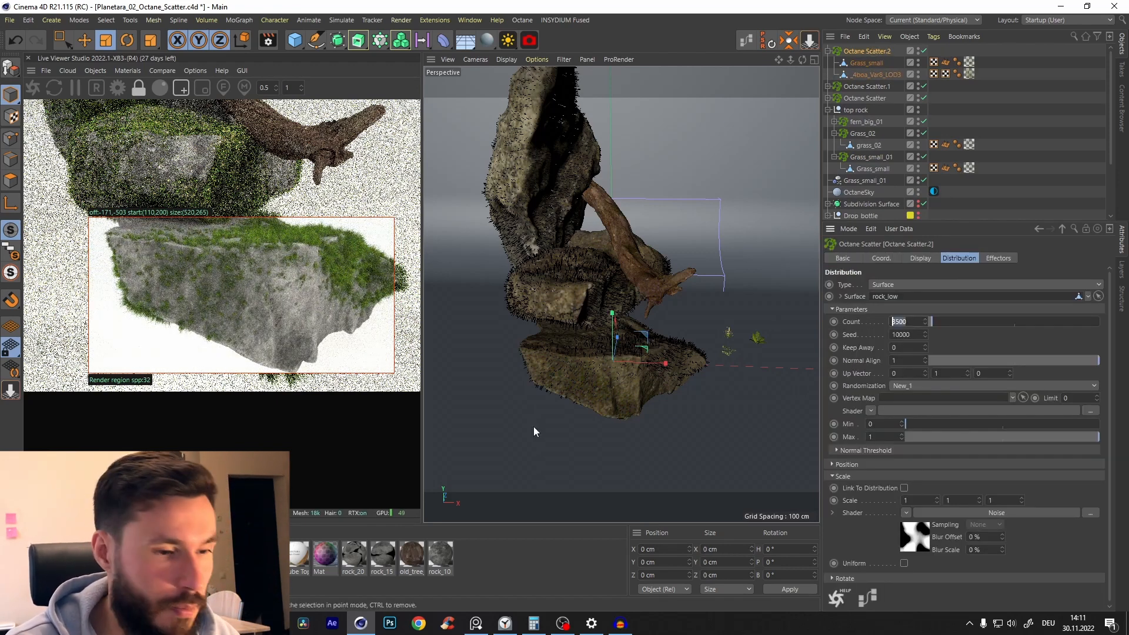
pyautogui.write('4000')
pyautogui.press('Return')
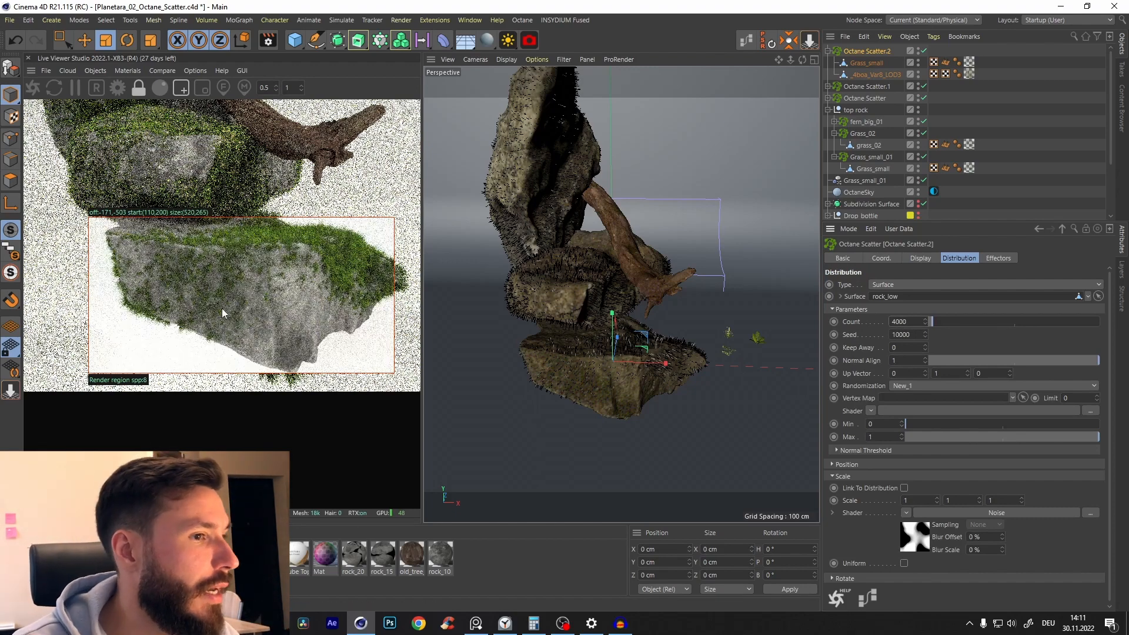
# - Lower the scale noise's low clip to 16% and its high clip to 86%
pyautogui.click(917, 541)
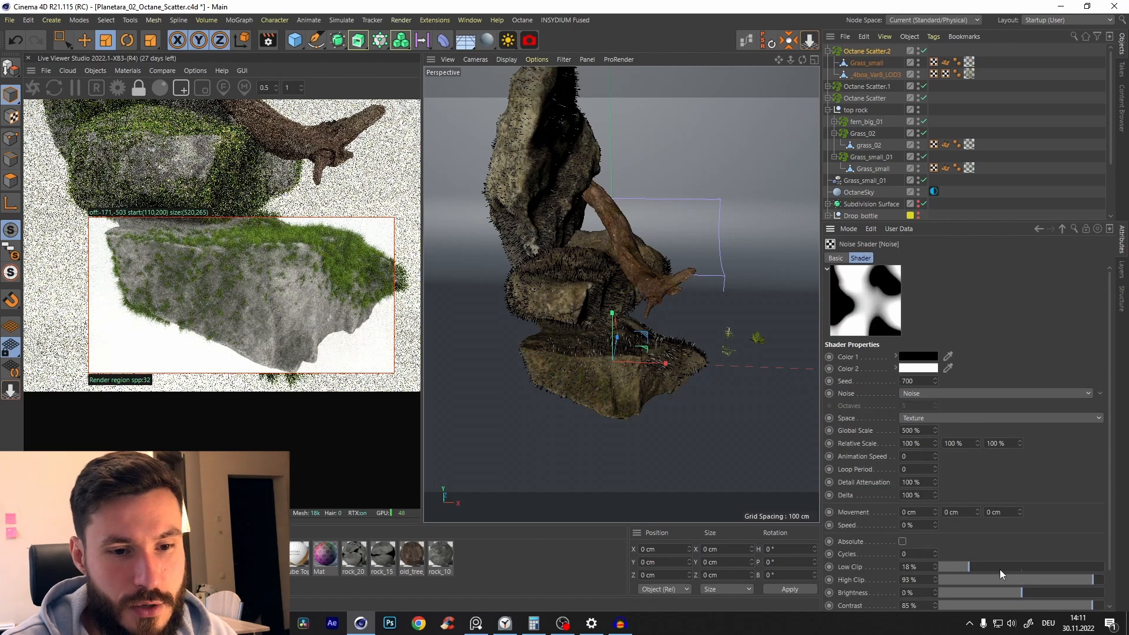
pyautogui.moveTo(977, 563); pyautogui.dragTo(965, 564)
pyautogui.moveTo(1092, 580); pyautogui.dragTo(1090, 579)
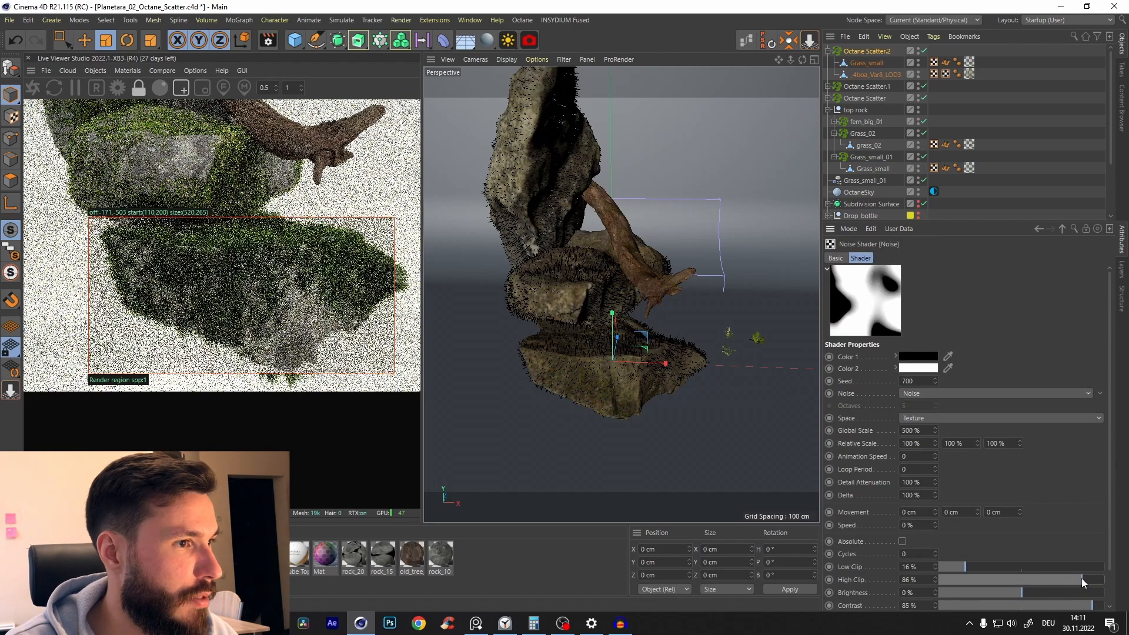
# - Duplicate Octane Scatter.2 as Octane Scatter.3 and delete both grass objects from the copy
pyautogui.moveTo(868, 63)
pyautogui.keyDown('ctrl'); pyautogui.mouseDown()
pyautogui.moveTo(867, 45)
pyautogui.moveTo(892, 54)
pyautogui.moveTo(874, 51)
pyautogui.mouseUp(); pyautogui.keyUp('ctrl')
pyautogui.click(869, 71)
pyautogui.press('Delete')
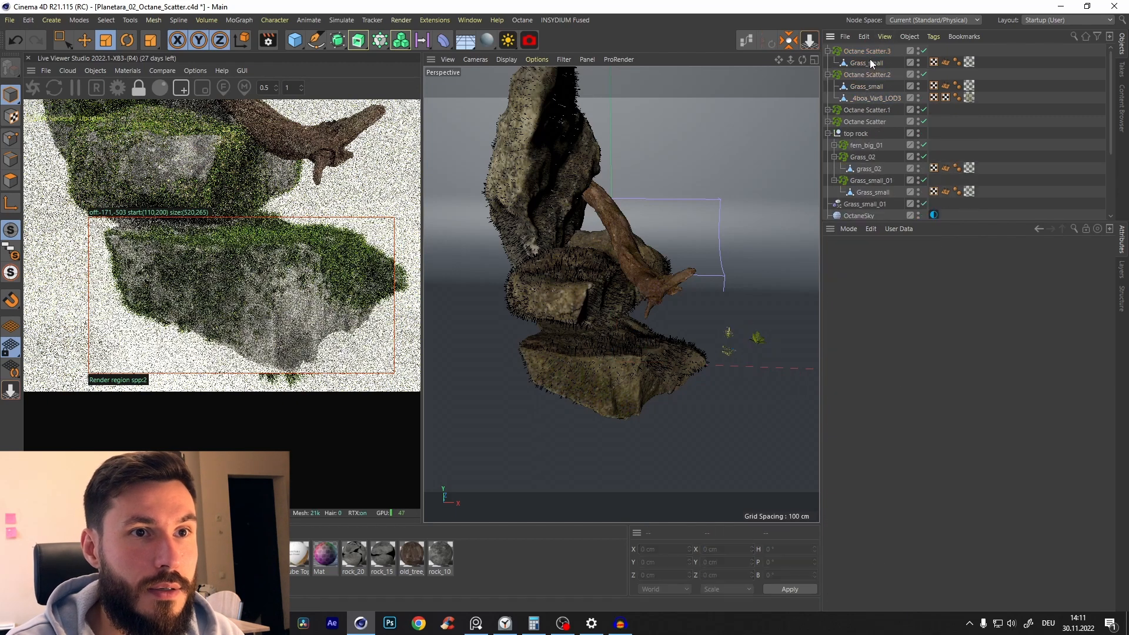
pyautogui.click(873, 63)
pyautogui.press('Delete')
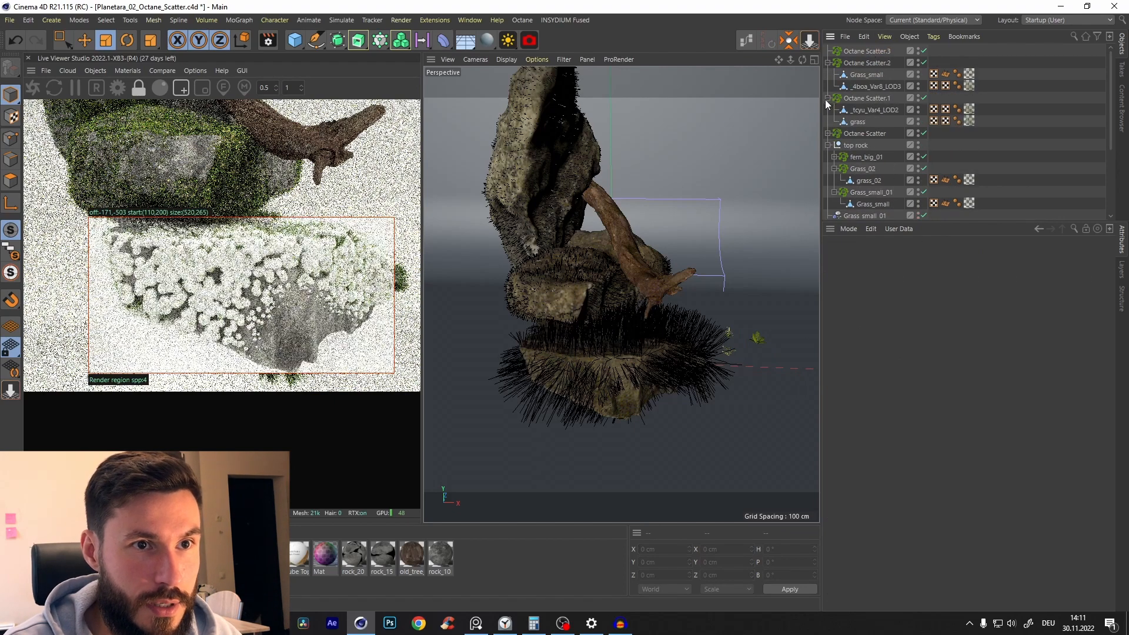
# - Copy the fern_big_01 fern object from the top rock group into Octane Scatter.3
pyautogui.click(827, 110)
pyautogui.click(827, 110)
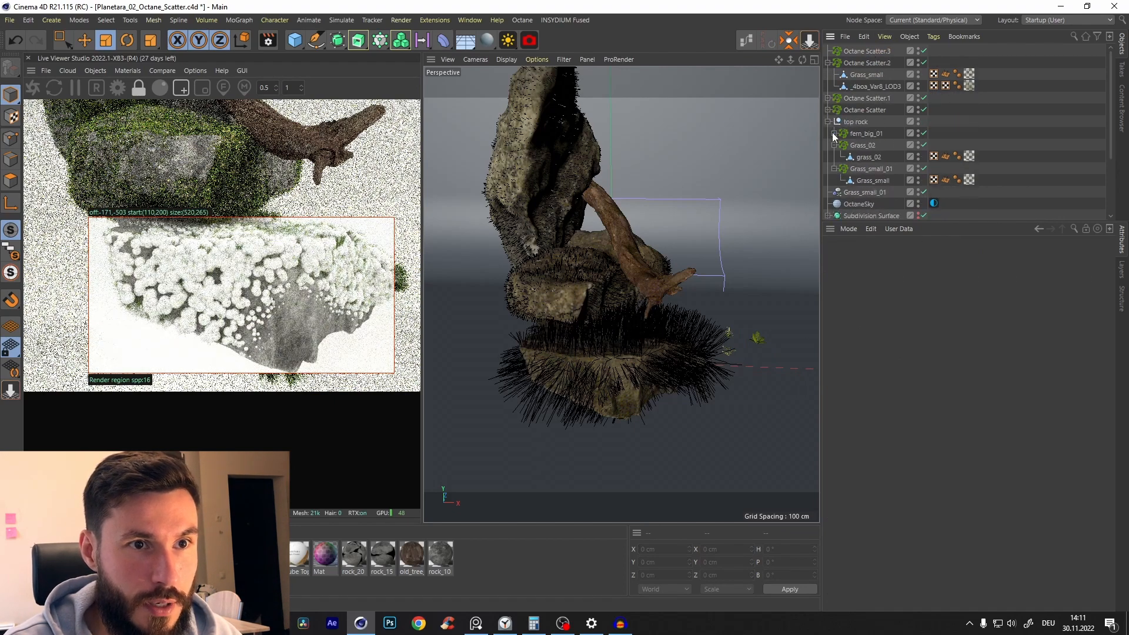
pyautogui.click(834, 133)
pyautogui.keyDown('ctrl'); pyautogui.moveTo(865, 54); pyautogui.dragTo(867, 56); pyautogui.keyUp('ctrl')
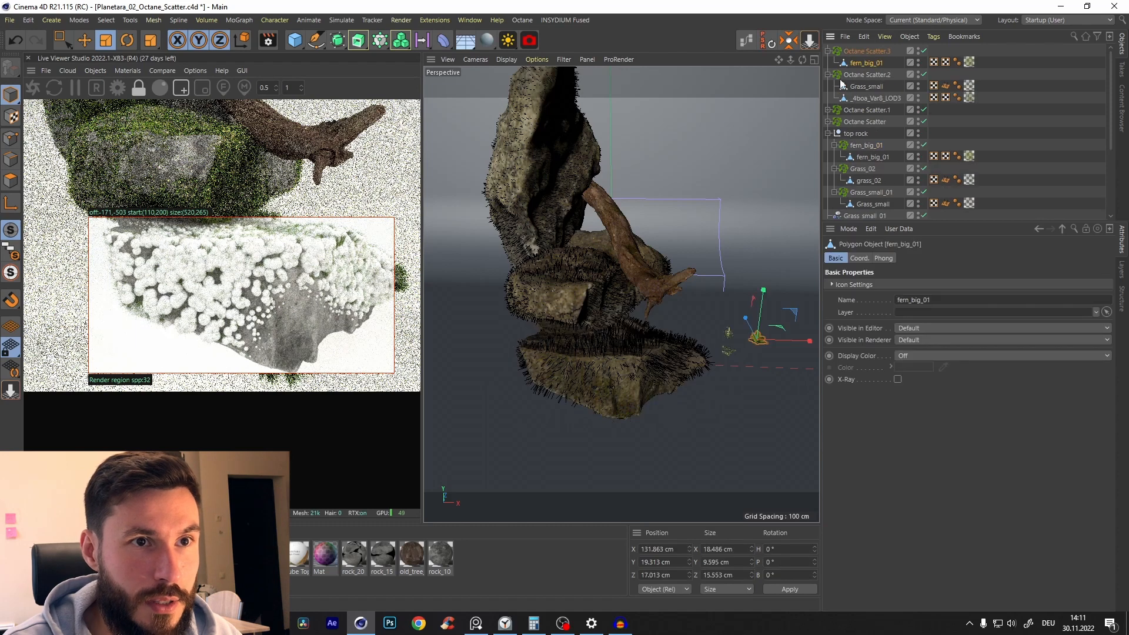
# - Collapse the scatters in the top rock group and reduce Octane Scatter.3's count through 1500, 600 and 100 to 200
pyautogui.click(834, 145)
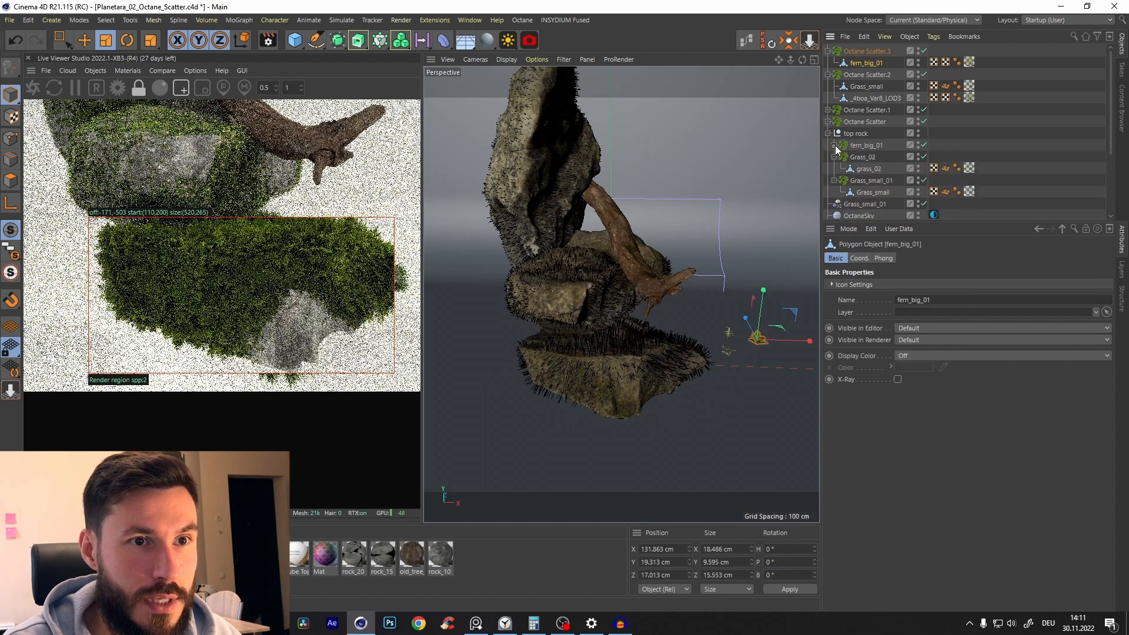
pyautogui.click(834, 157)
pyautogui.click(834, 169)
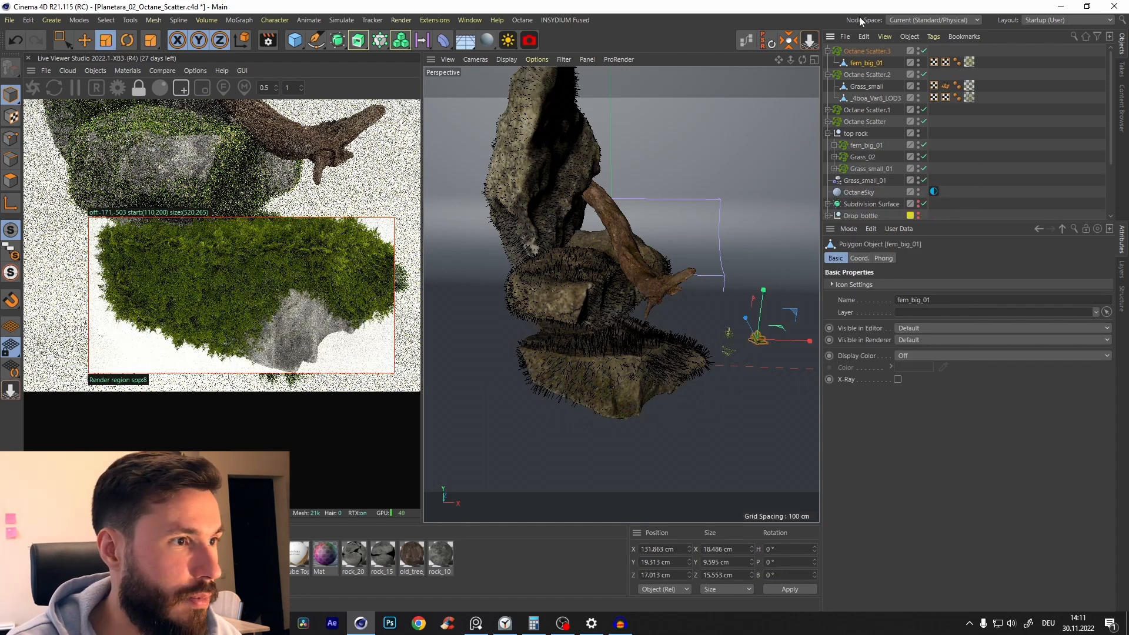
pyautogui.click(862, 51)
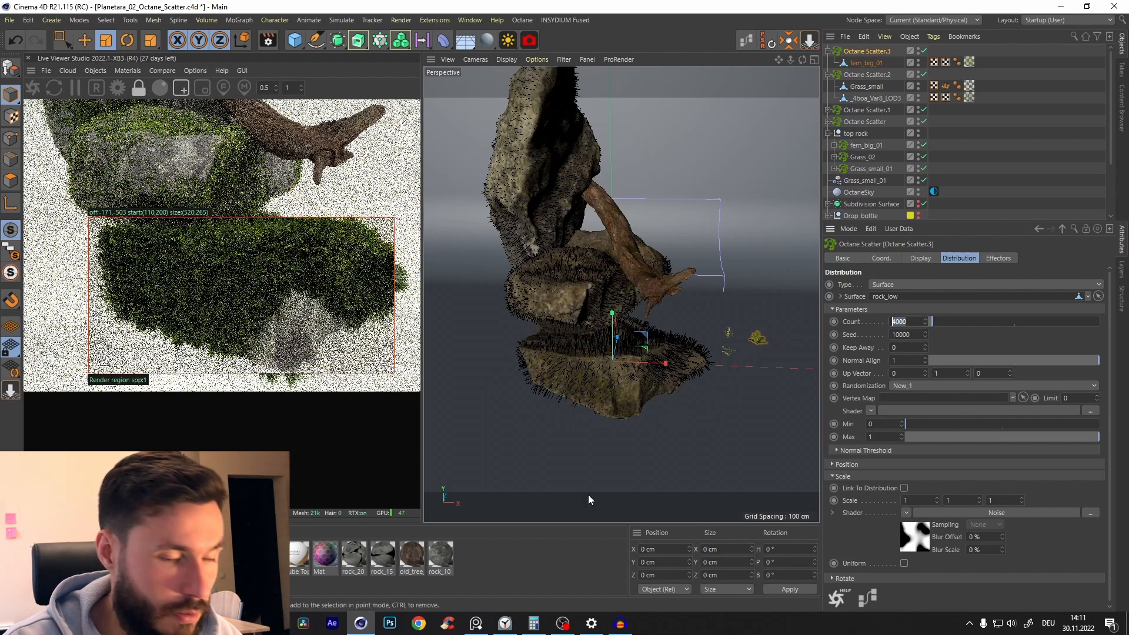
pyautogui.write('1500')
pyautogui.press('Return')
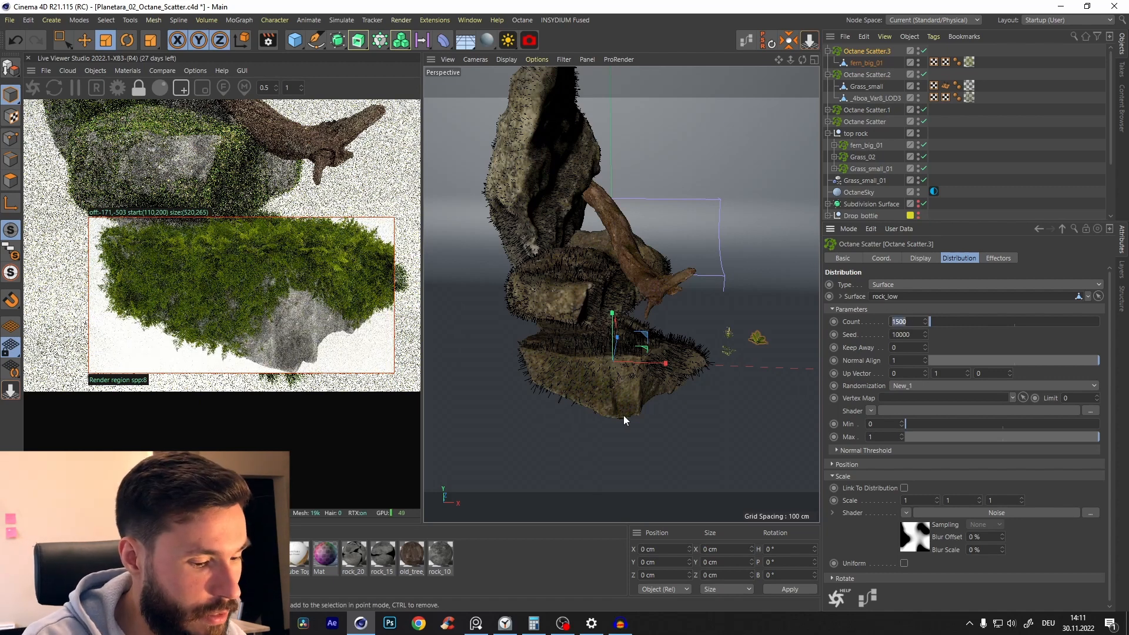
pyautogui.write('600')
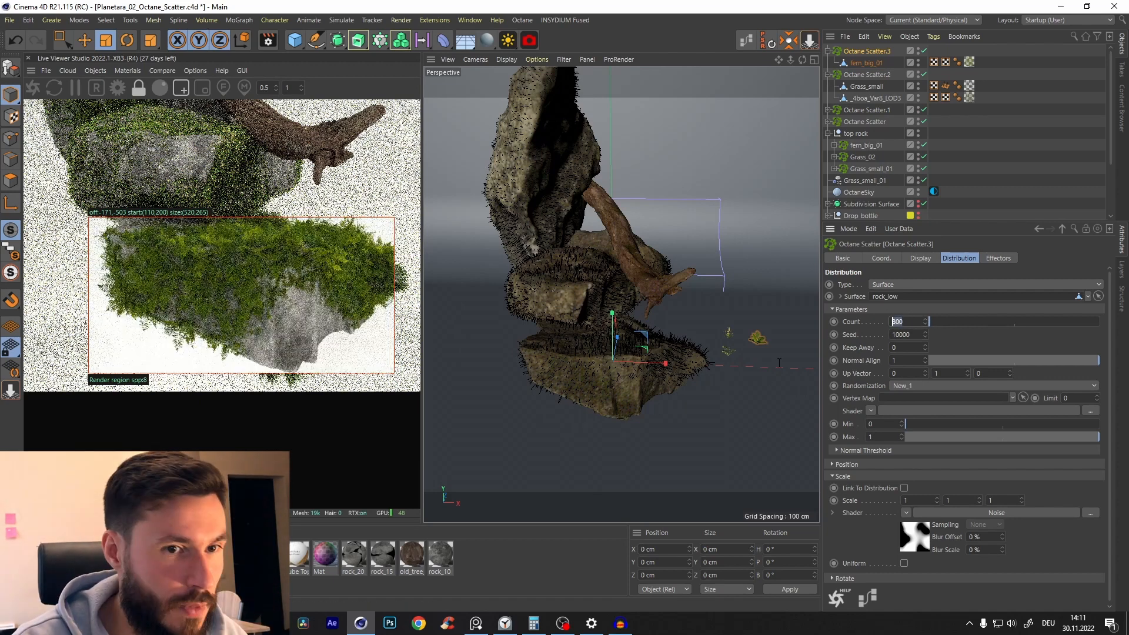
pyautogui.write('100')
pyautogui.press('Return')
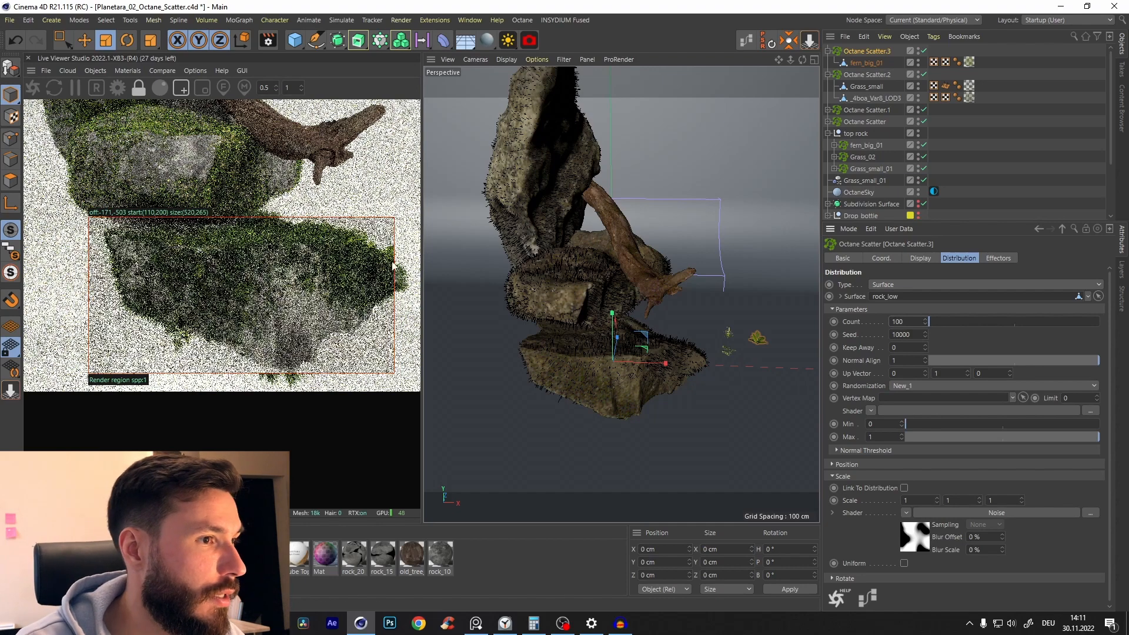
pyautogui.write('2')
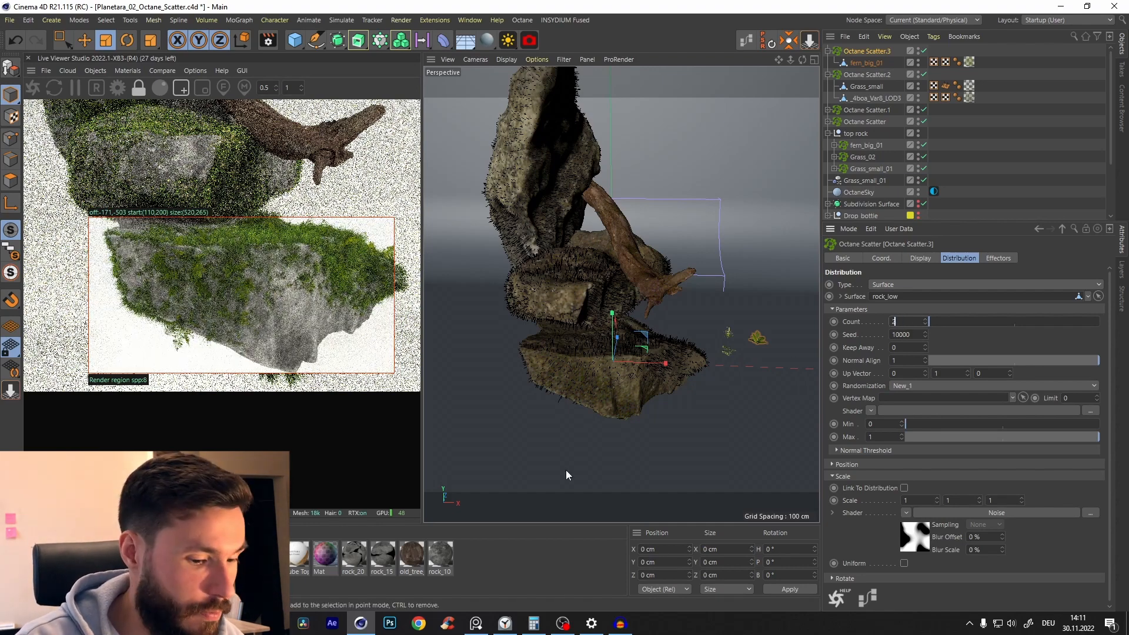
pyautogui.write('00')
pyautogui.press('Return')
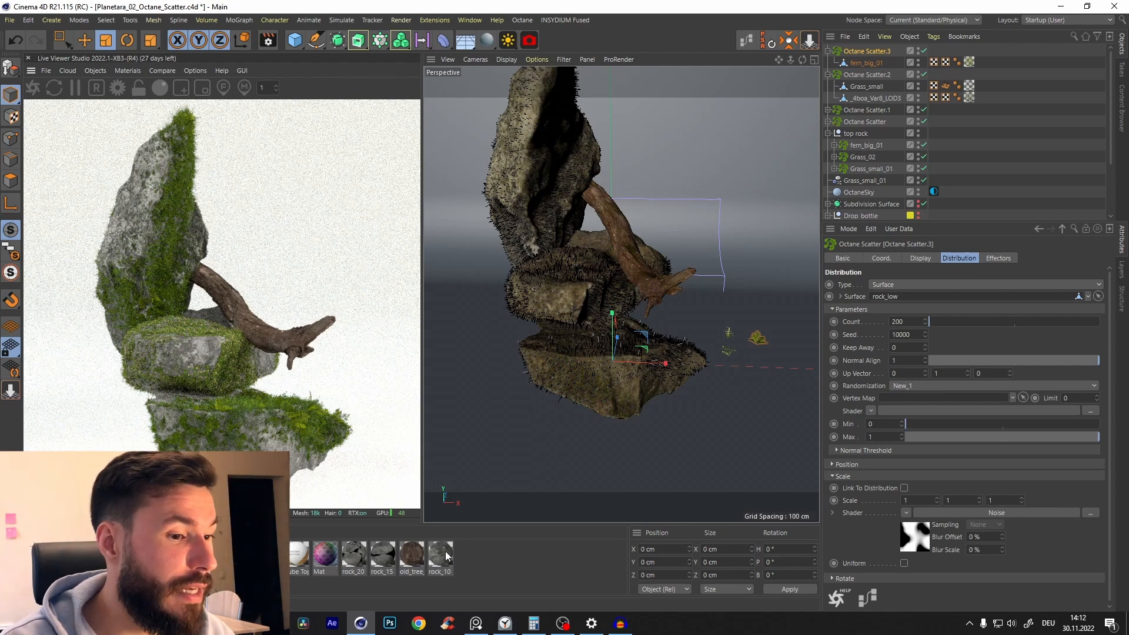
# - Compare the plant coverage on the rocks with the Planetara reference image
pyautogui.click(475, 623)
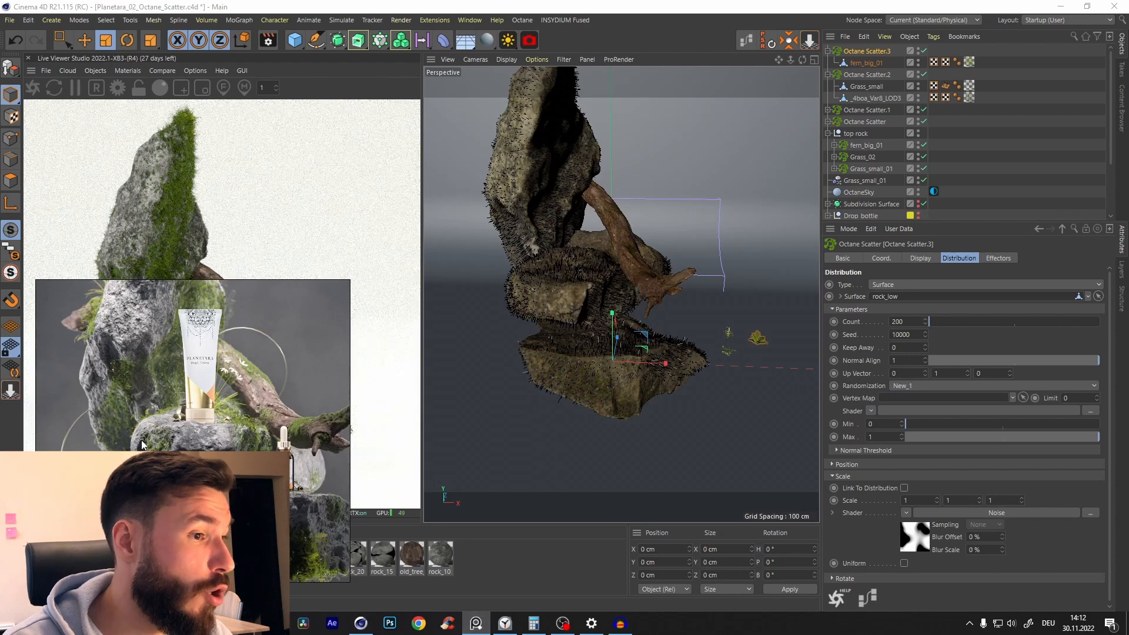
pyautogui.click(448, 625)
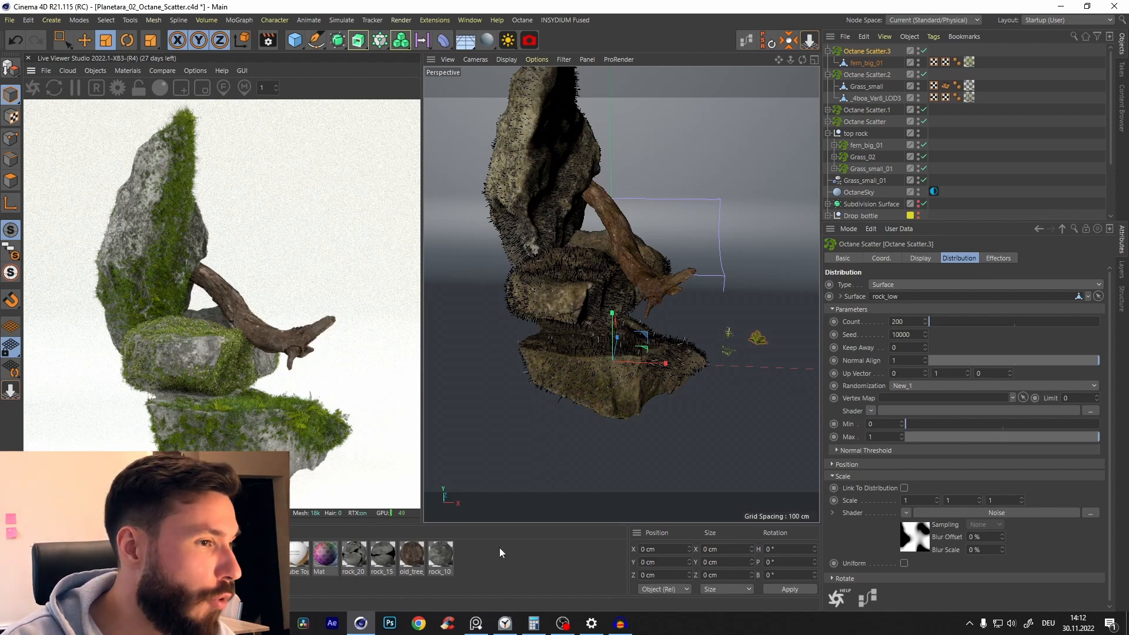
pyautogui.click(476, 624)
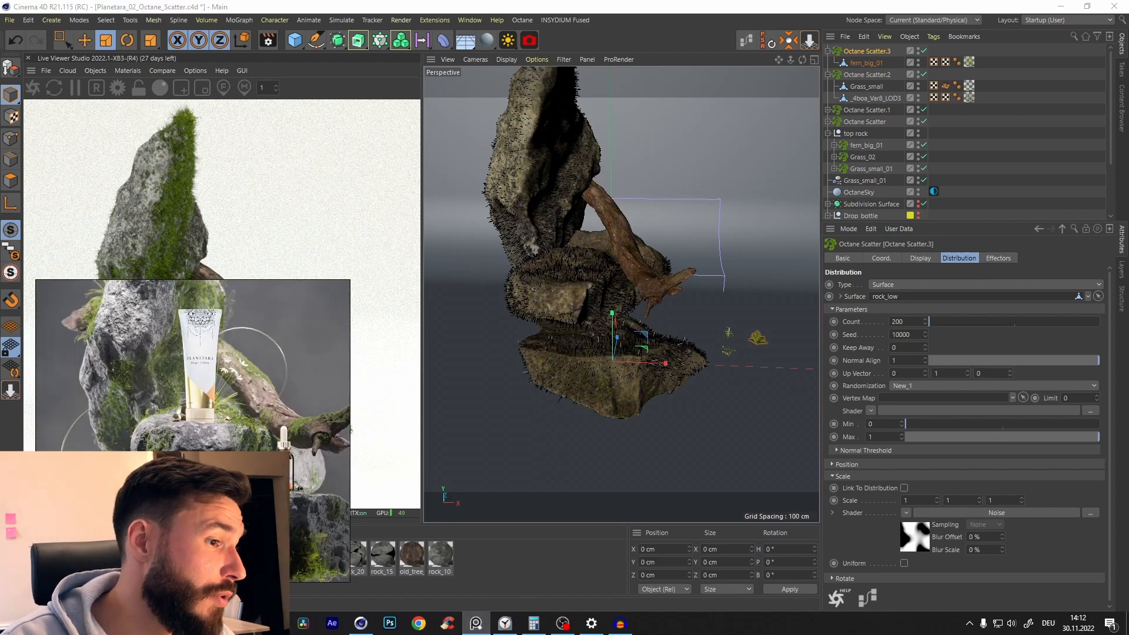
pyautogui.click(483, 613)
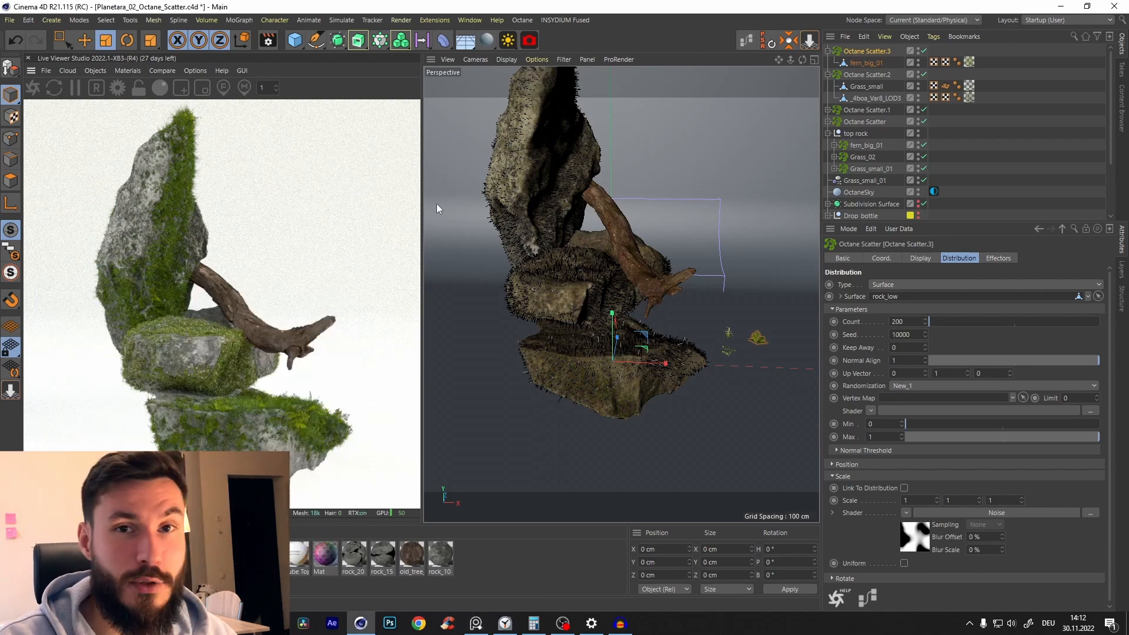
# - Copy the fern _f5cc_Var6_LOD2 from Grass.c4d into the Planetara_02_Octane_Scatter.c4d scene
pyautogui.press('v')
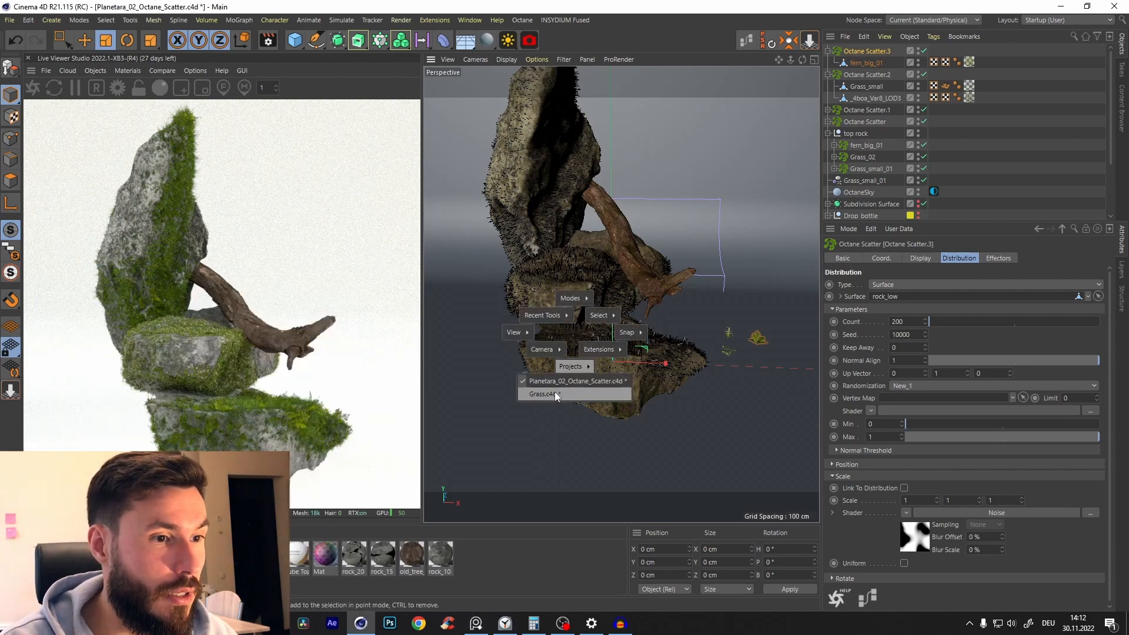
pyautogui.click(555, 393)
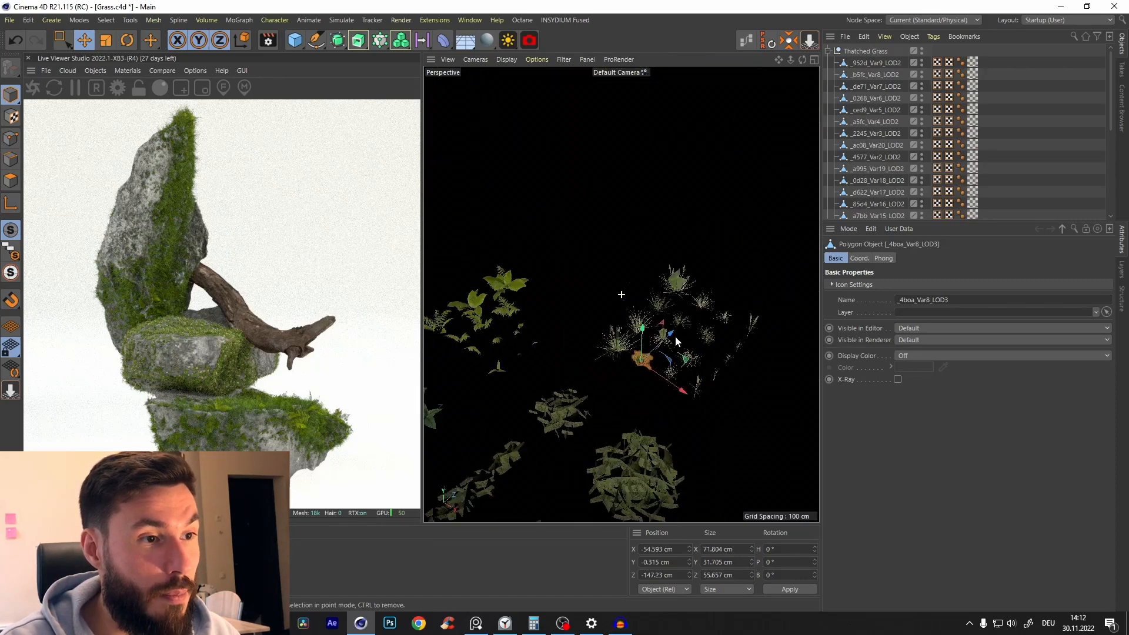
pyautogui.scroll(10, 675, 337)
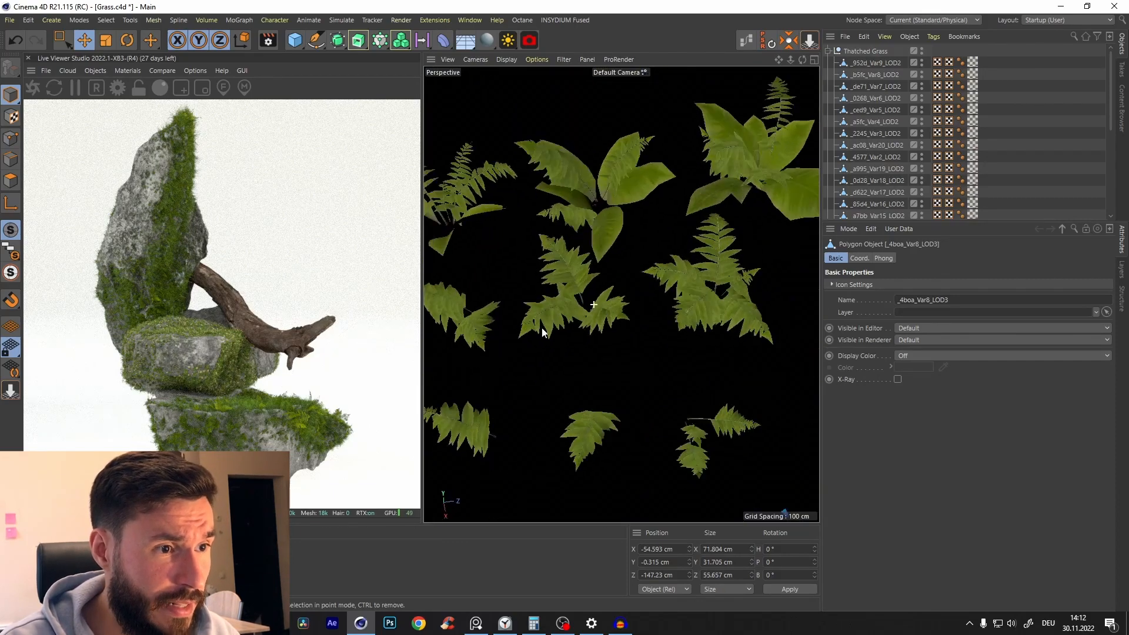
pyautogui.scroll(6, 547, 328)
pyautogui.click(553, 300)
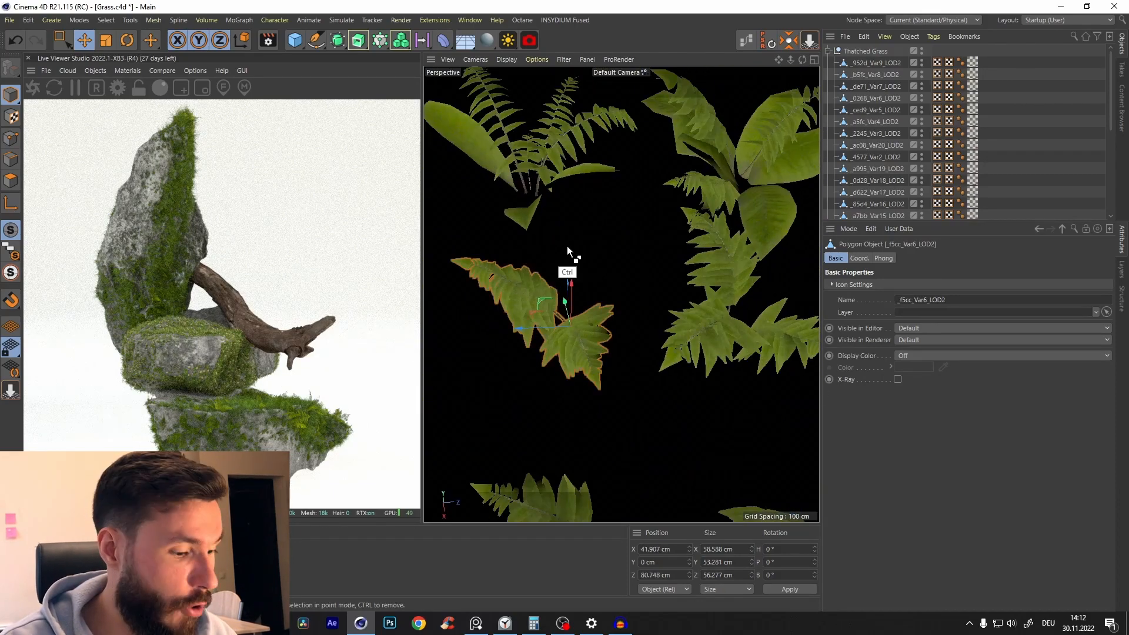
pyautogui.press('v')
pyautogui.click(560, 365)
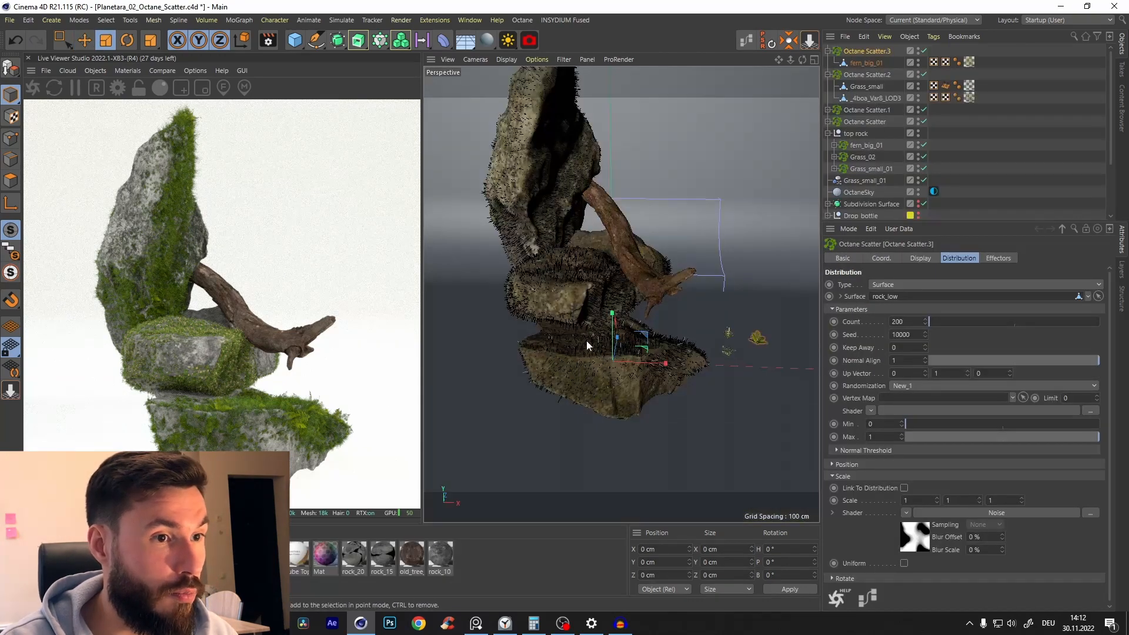
# - Move the pasted fern beside the middle rock, enlarge it to about 151 cm wide and rotate it roughly into place
pyautogui.press('e')
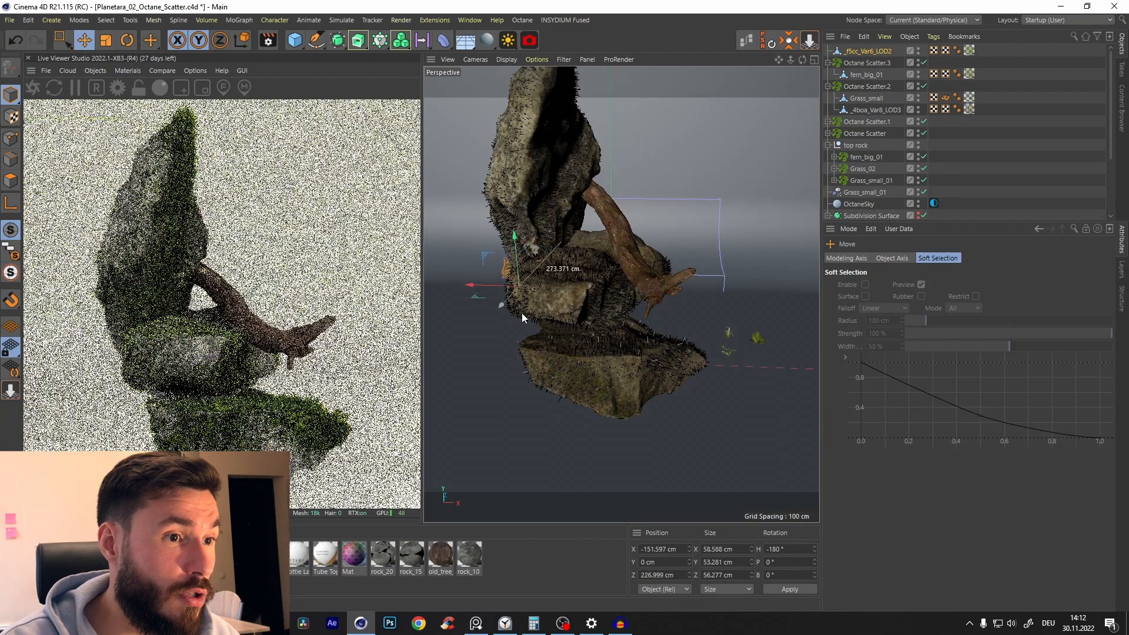
pyautogui.press('r')
pyautogui.moveTo(649, 251); pyautogui.dragTo(470, 361)
pyautogui.press('r')
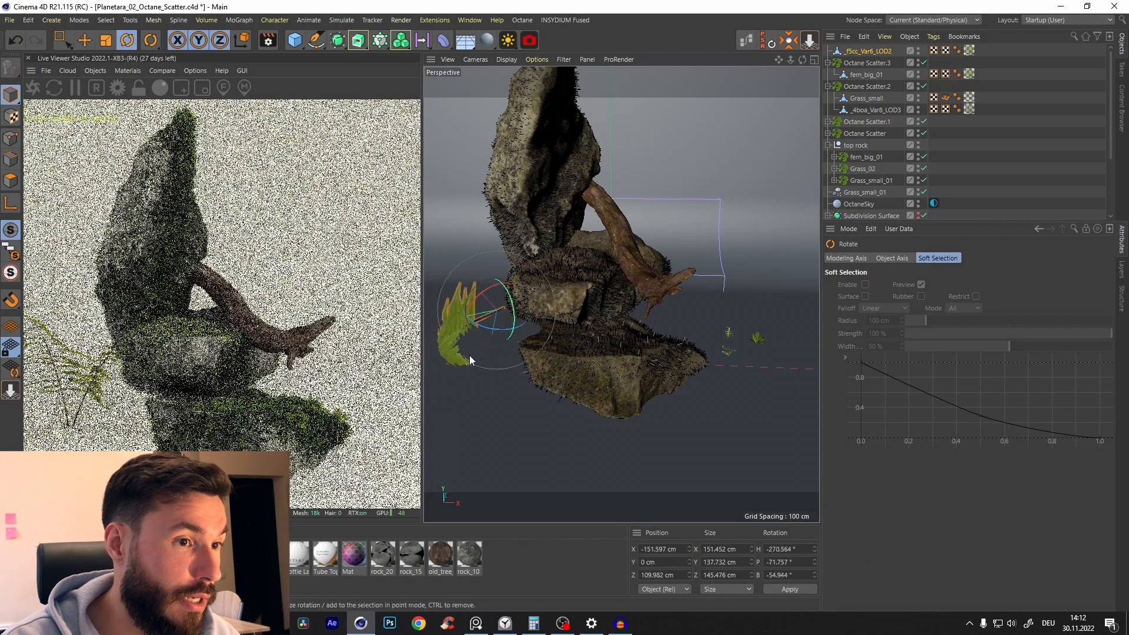
pyautogui.moveTo(513, 321); pyautogui.dragTo(503, 329)
pyautogui.hotkey('ctrl', 'shift', 'z')
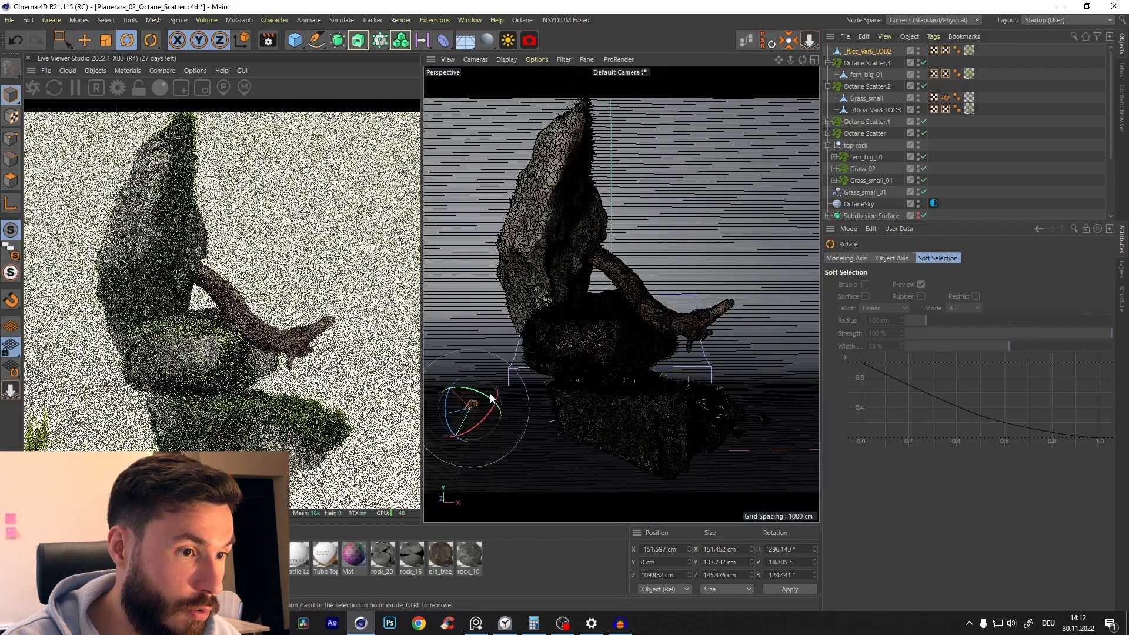
# - Position the fern behind the middle rock at about X -55, Y 96, Z 64 cm, scale it to about 119 cm wide and turn its fronds outward
pyautogui.moveTo(462, 379); pyautogui.dragTo(509, 278)
pyautogui.press('e')
pyautogui.click(220, 41)
pyautogui.press('r')
pyautogui.press('t')
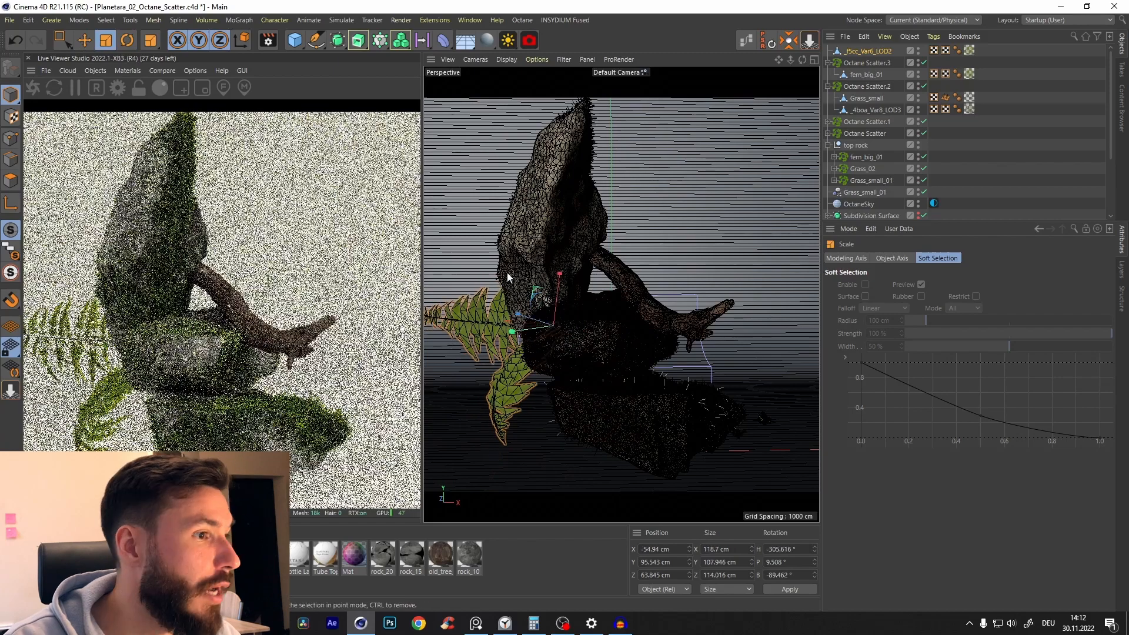
pyautogui.press('r')
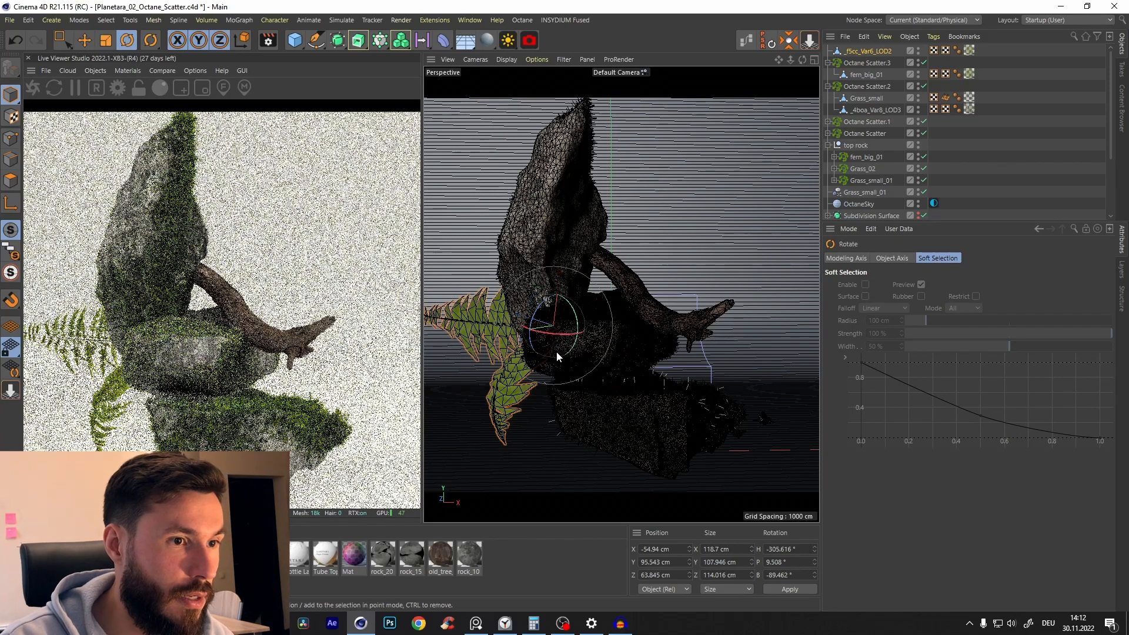
pyautogui.moveTo(557, 351); pyautogui.dragTo(591, 347)
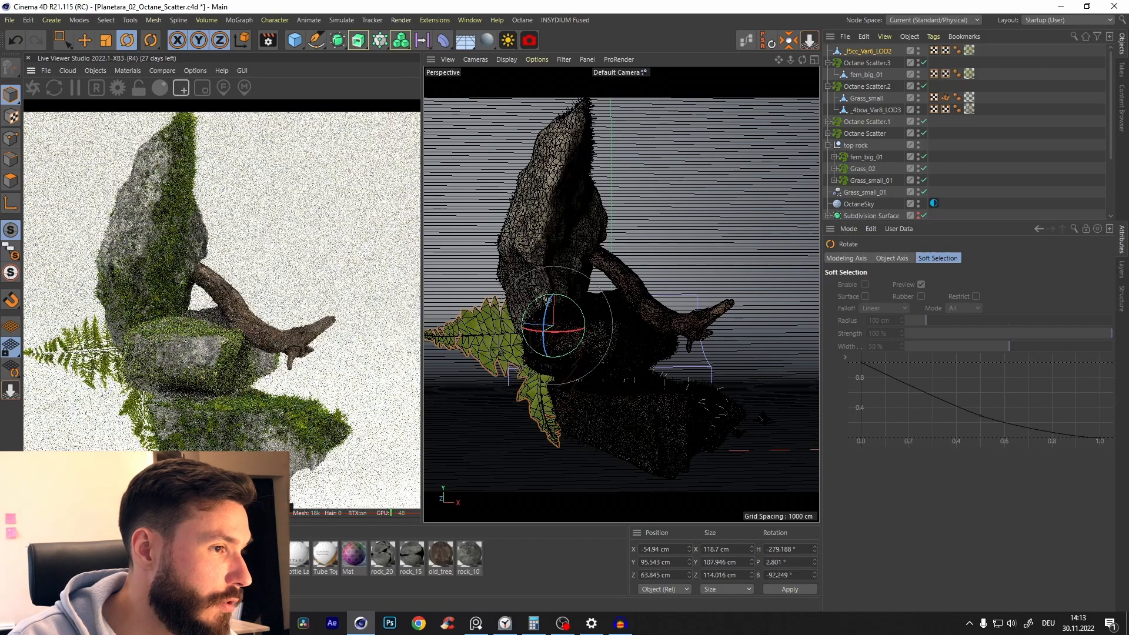
# - Limit the live render to a region around the fern, rotate and shrink it to about 94 cm wide, and lower it to about Y 71 cm
pyautogui.moveTo(187, 245); pyautogui.dragTo(51, 471)
pyautogui.moveTo(174, 282); pyautogui.dragTo(33, 486)
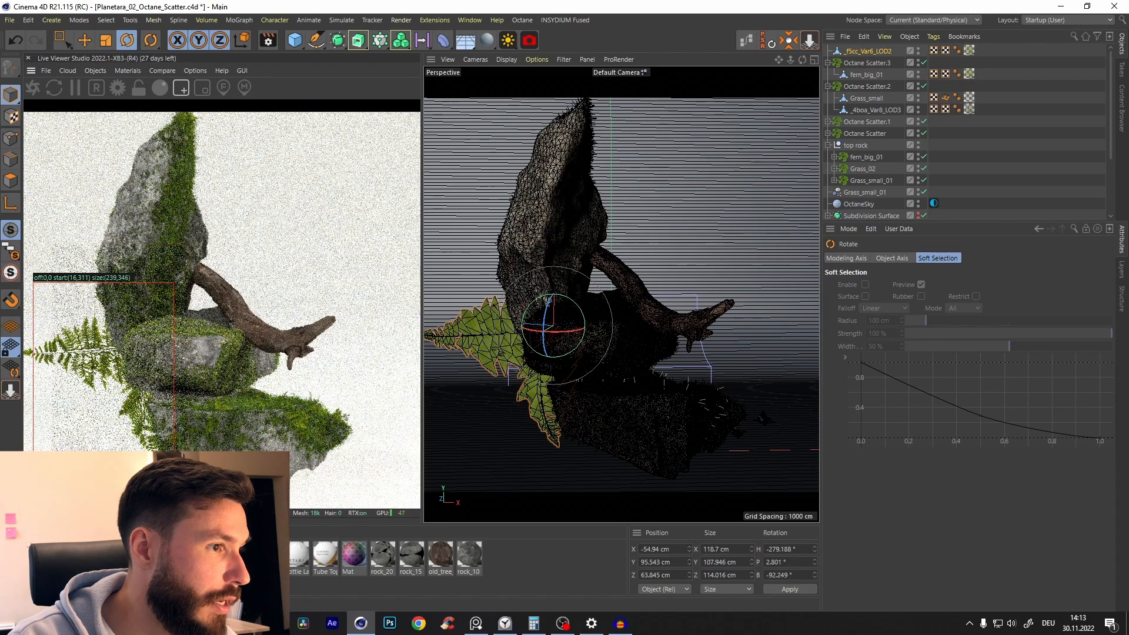
pyautogui.moveTo(546, 318)
pyautogui.mouseDown()
pyautogui.moveTo(563, 312)
pyautogui.moveTo(559, 326)
pyautogui.moveTo(550, 318)
pyautogui.moveTo(574, 326)
pyautogui.moveTo(558, 327)
pyautogui.mouseUp()
pyautogui.press('t')
pyautogui.press('e')
pyautogui.moveTo(554, 279); pyautogui.dragTo(555, 305)
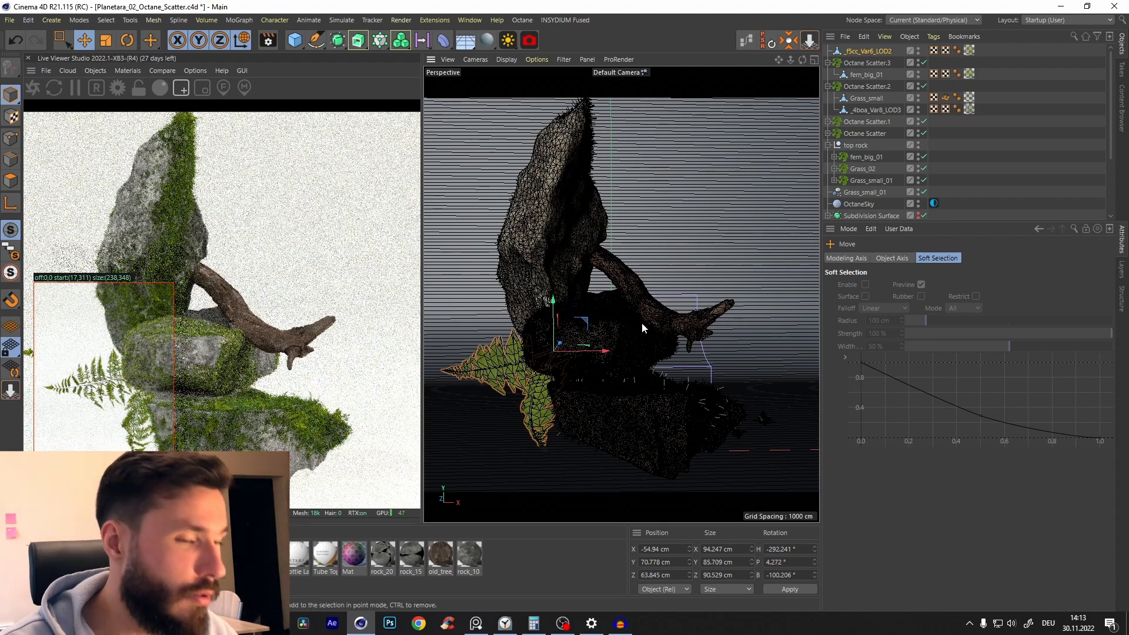
# - Copy the fern _4bqu_Var8_LOD2 from Grass.c4d into the Planetara_02_Octane_Scatter.c4d scene
pyautogui.press('v')
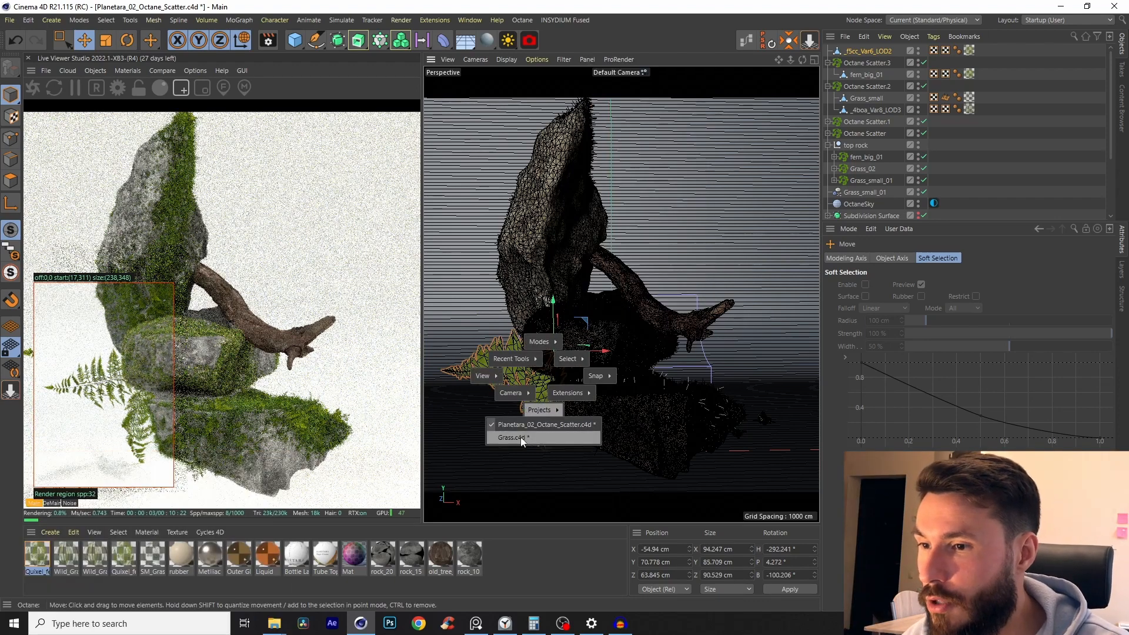
pyautogui.click(521, 436)
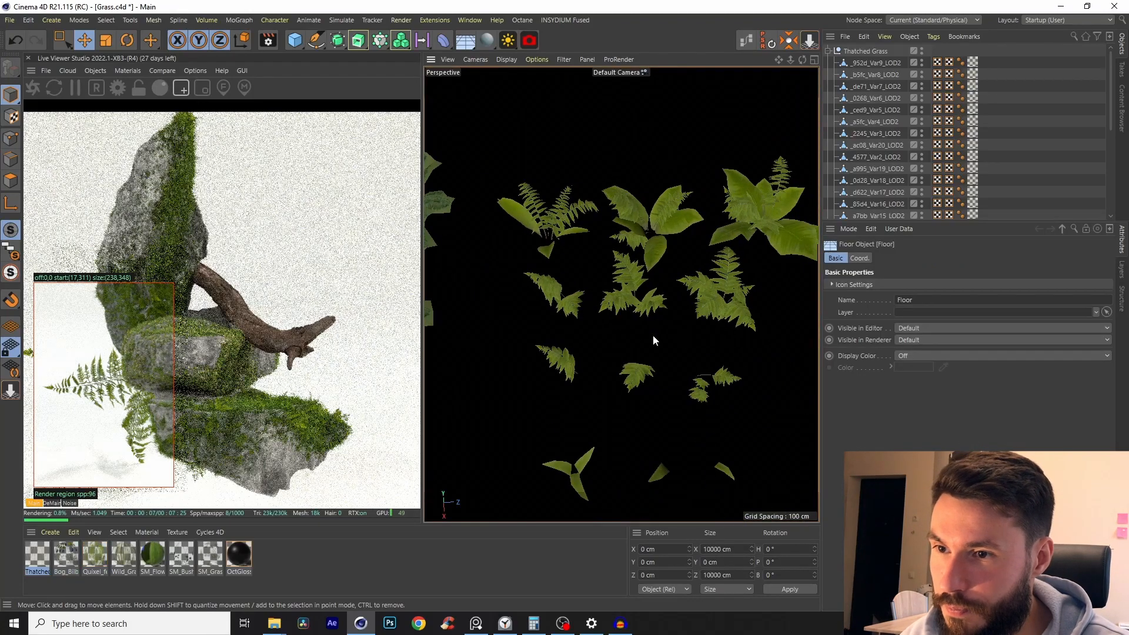
pyautogui.scroll(3, 652, 334)
pyautogui.keyDown('alt'); pyautogui.moveTo(653, 334); pyautogui.dragTo(603, 287, button='middle'); pyautogui.keyUp('alt')
pyautogui.keyDown('alt'); pyautogui.moveTo(602, 287); pyautogui.dragTo(579, 310); pyautogui.keyUp('alt')
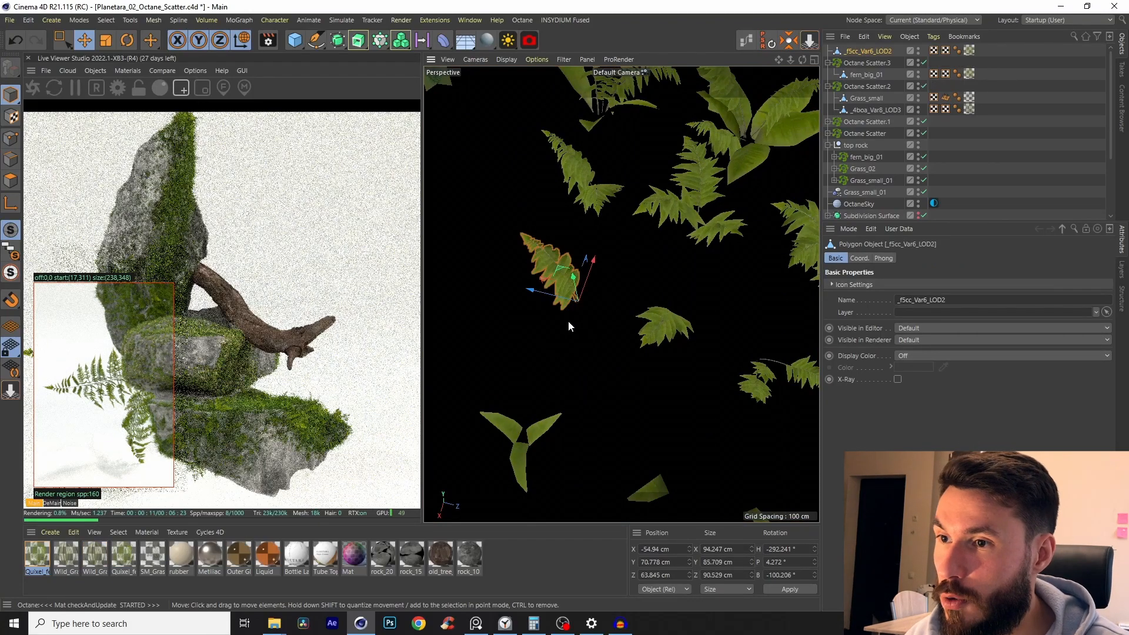
pyautogui.hotkey('ctrl', 'v')
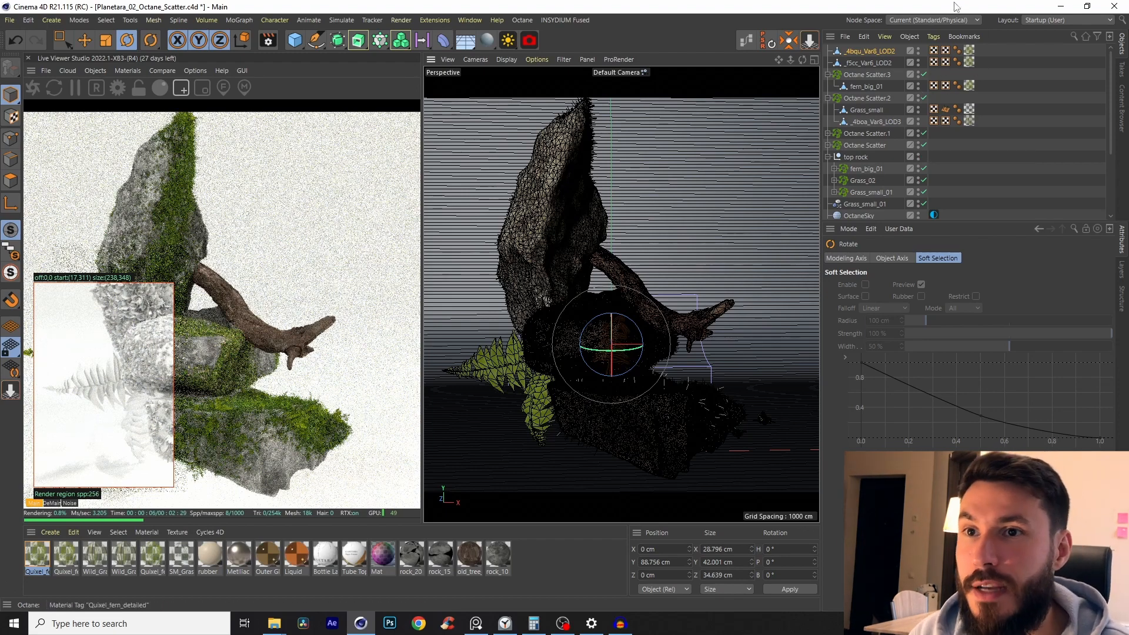
# - Raise the new fern to about Y 208 cm and replace its duplicate material with the scene's existing Quixel_fern_detailed material
pyautogui.click(969, 51)
pyautogui.press('Delete')
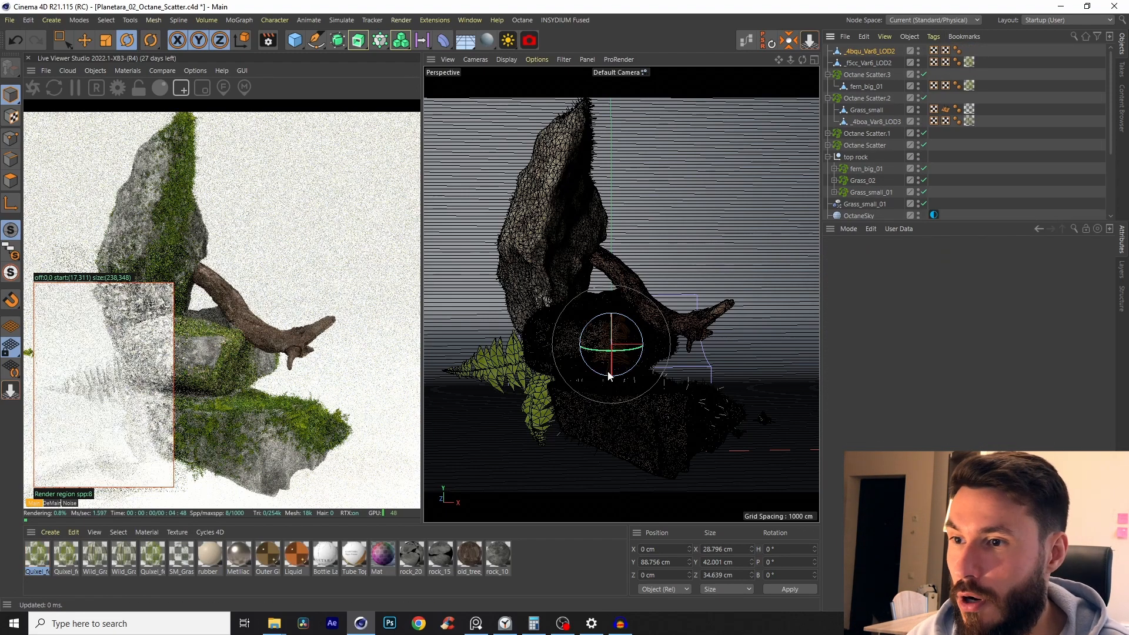
pyautogui.press('e')
pyautogui.moveTo(617, 329); pyautogui.dragTo(617, 184)
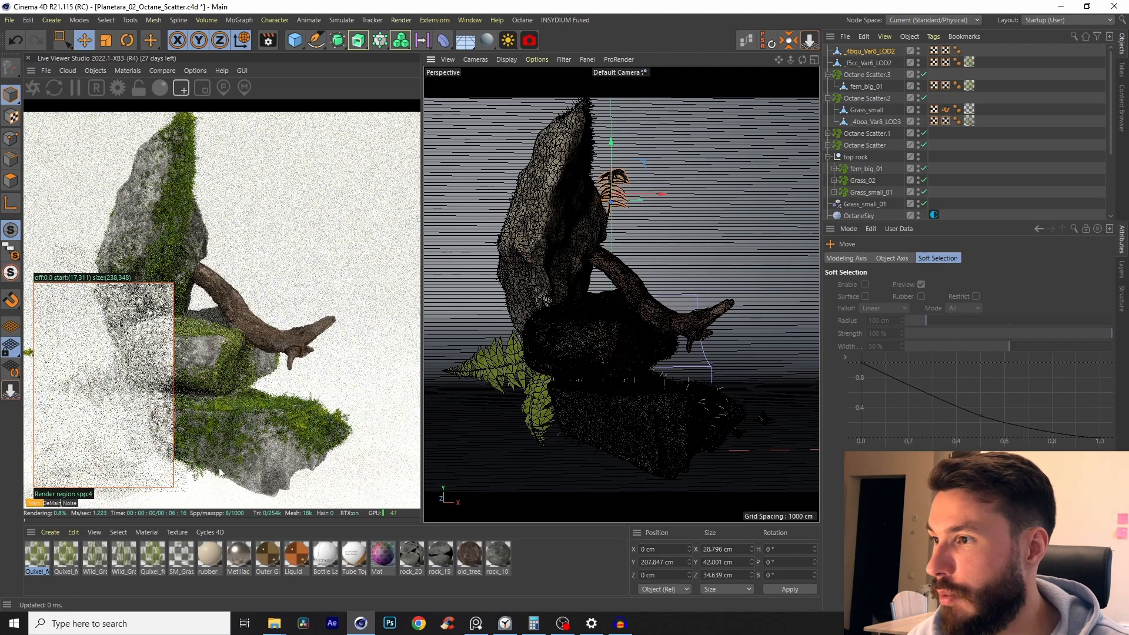
pyautogui.click(38, 558)
pyautogui.press('Delete')
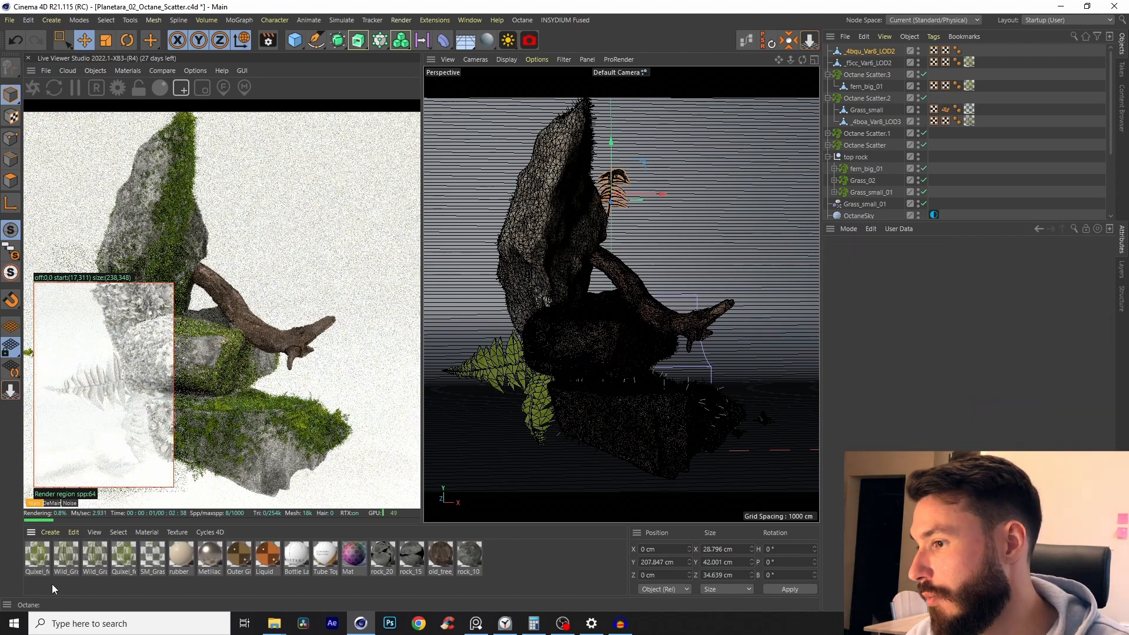
pyautogui.moveTo(118, 472); pyautogui.dragTo(873, 51)
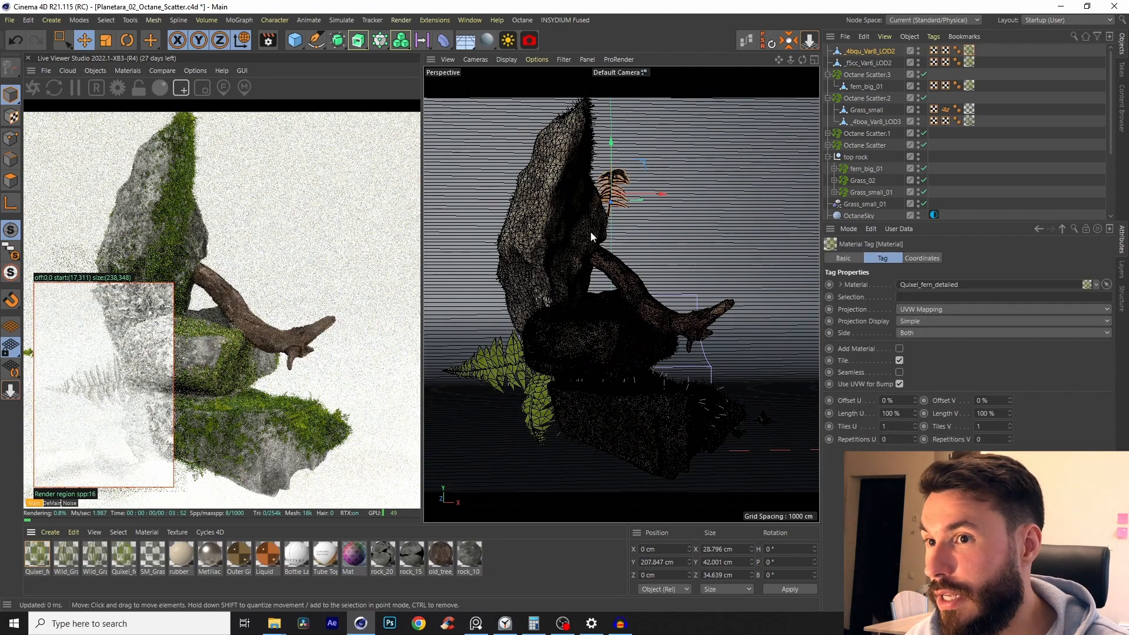
# - Move the new fern beside the middle rock at about X -91, Y 89 cm, turn its fronds outward and restart the live render
pyautogui.moveTo(637, 193); pyautogui.dragTo(473, 306)
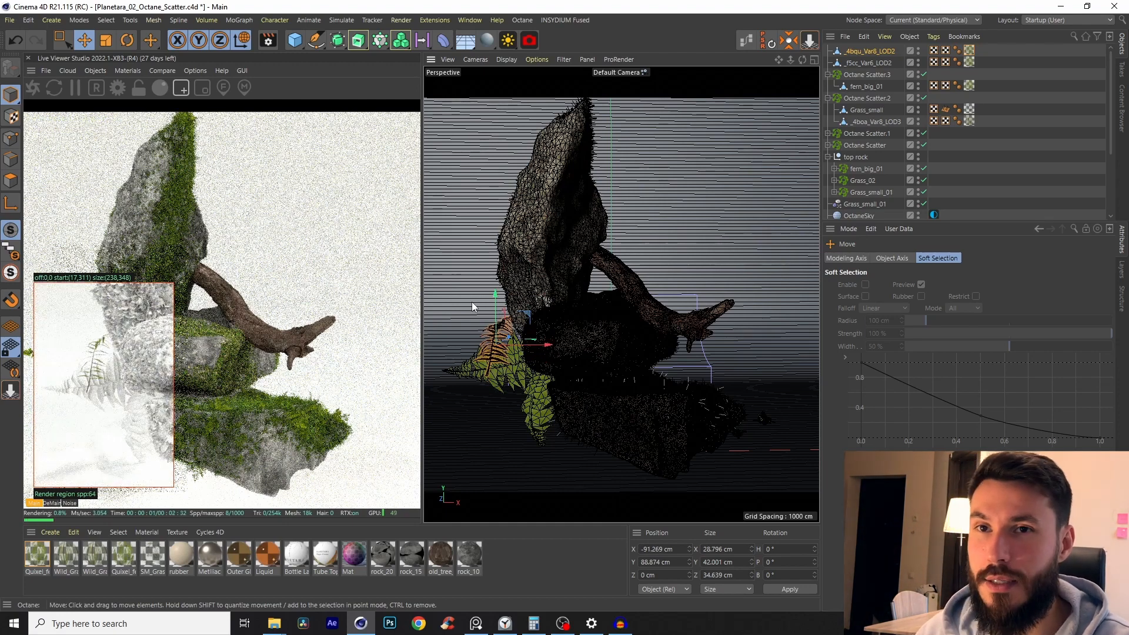
pyautogui.press('r')
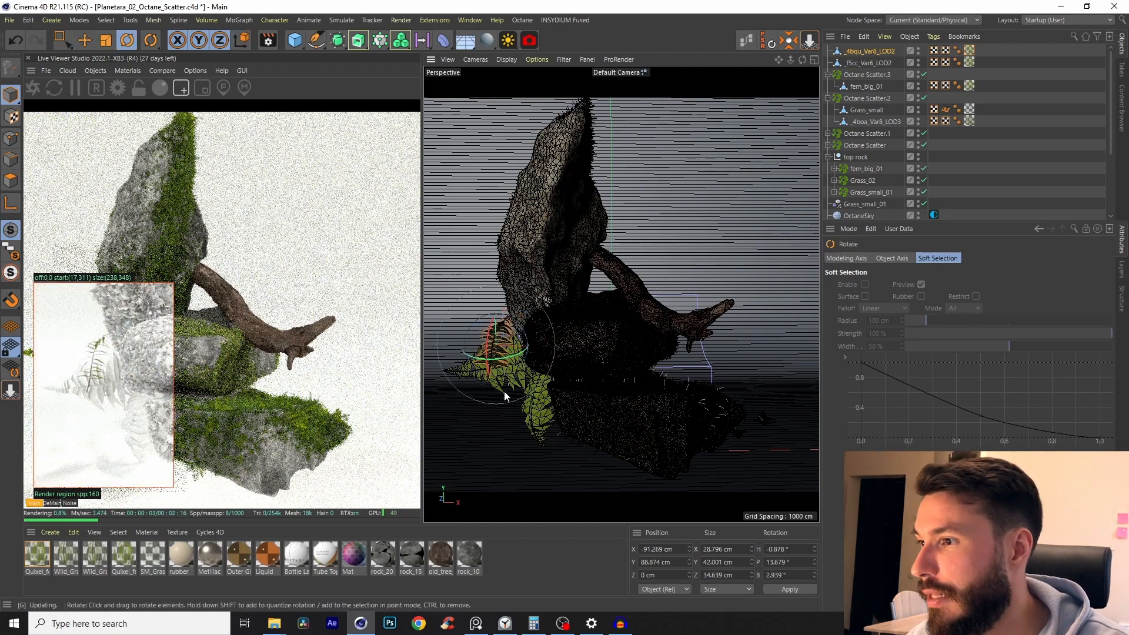
pyautogui.moveTo(504, 391); pyautogui.dragTo(622, 263)
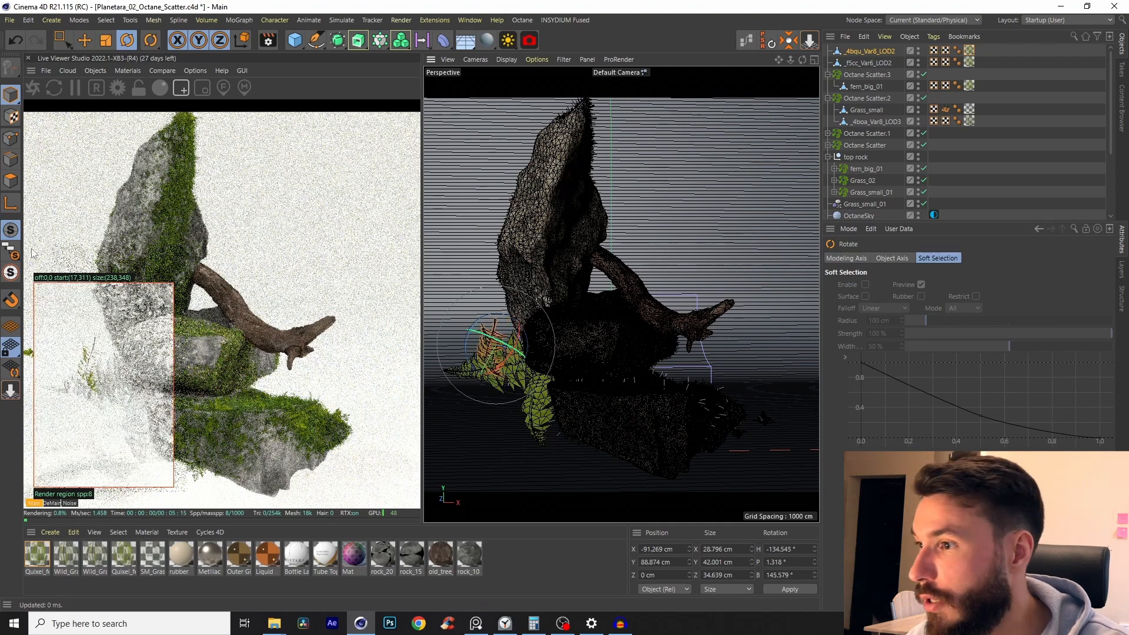
pyautogui.click(36, 90)
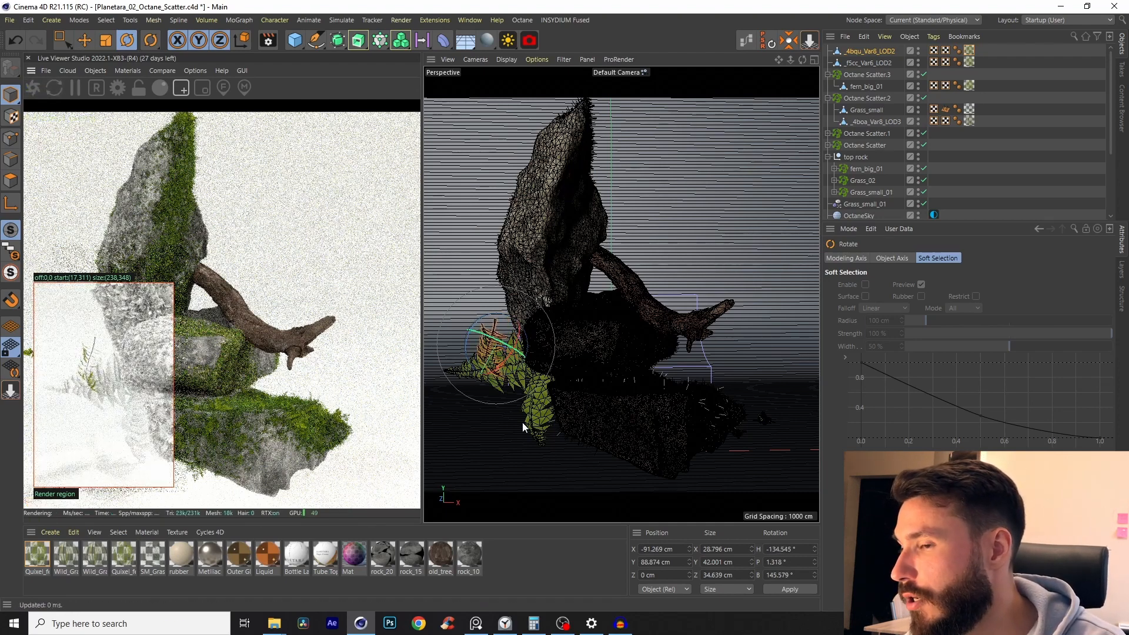
# - Reposition the fern to about X -72, Y 50 cm, rotate it downward and scale it up to about 44 cm wide
pyautogui.moveTo(523, 352); pyautogui.dragTo(526, 402)
pyautogui.press('e')
pyautogui.press('t')
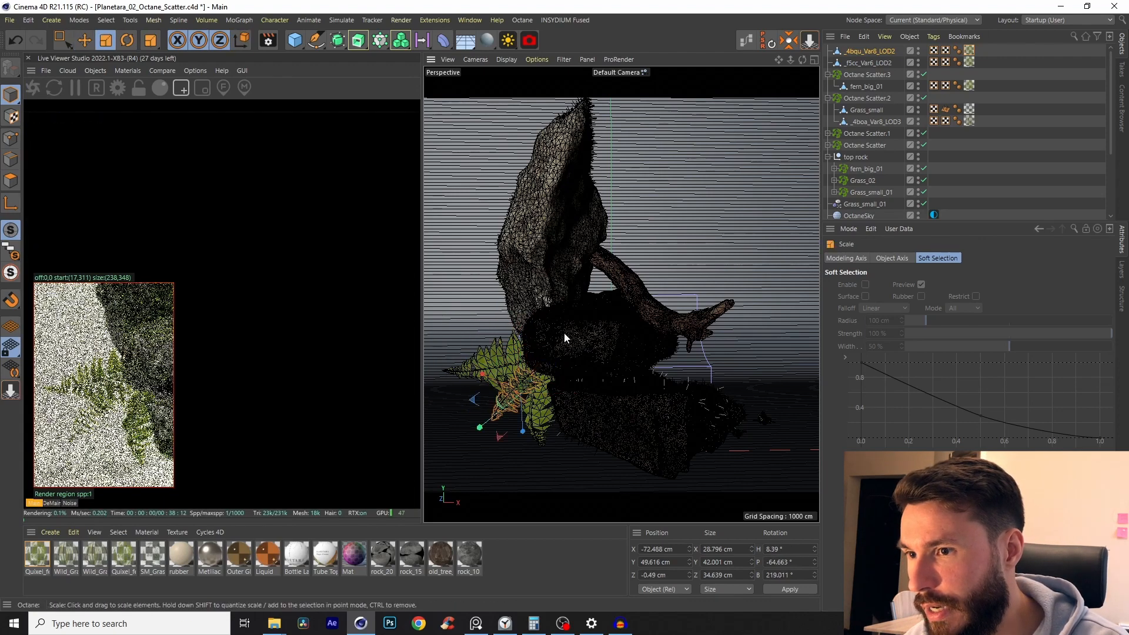
pyautogui.moveTo(564, 333); pyautogui.dragTo(666, 295)
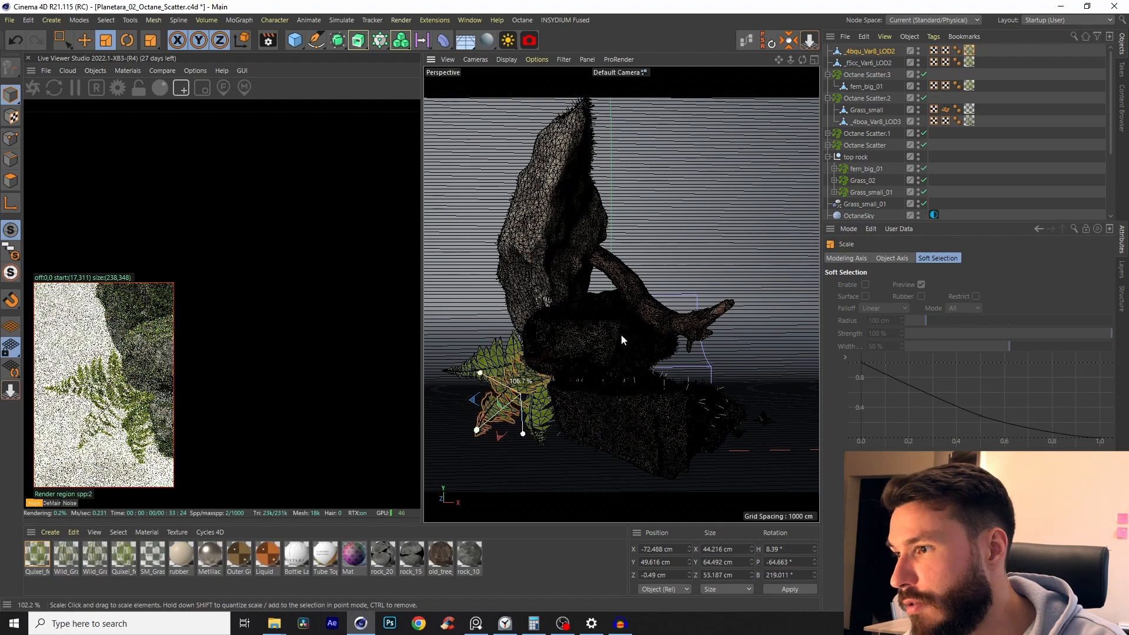
# - Duplicate the fern higher at about X -85, Y 88 cm, rotate the copy and size it to about 33 cm wide
pyautogui.press('e')
pyautogui.moveTo(521, 354)
pyautogui.mouseDown()
pyautogui.moveTo(521, 297)
pyautogui.moveTo(537, 323)
pyautogui.moveTo(543, 316)
pyautogui.moveTo(557, 372)
pyautogui.moveTo(535, 356)
pyautogui.mouseUp()
pyautogui.press('r')
pyautogui.press('t')
pyautogui.moveTo(569, 289); pyautogui.dragTo(510, 324)
pyautogui.press('e')
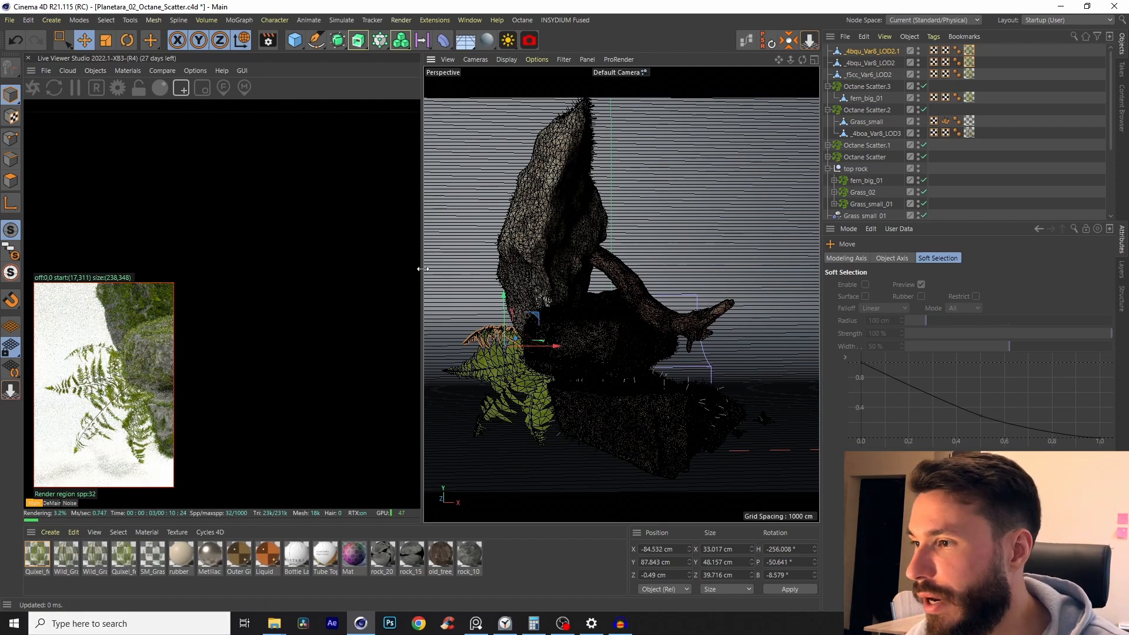
# - Copy the fern behind the branch at about X 12, Y 134 cm and limit the live render to a region around the branch
pyautogui.keyDown('ctrl'); pyautogui.moveTo(520, 263); pyautogui.dragTo(635, 284); pyautogui.keyUp('ctrl')
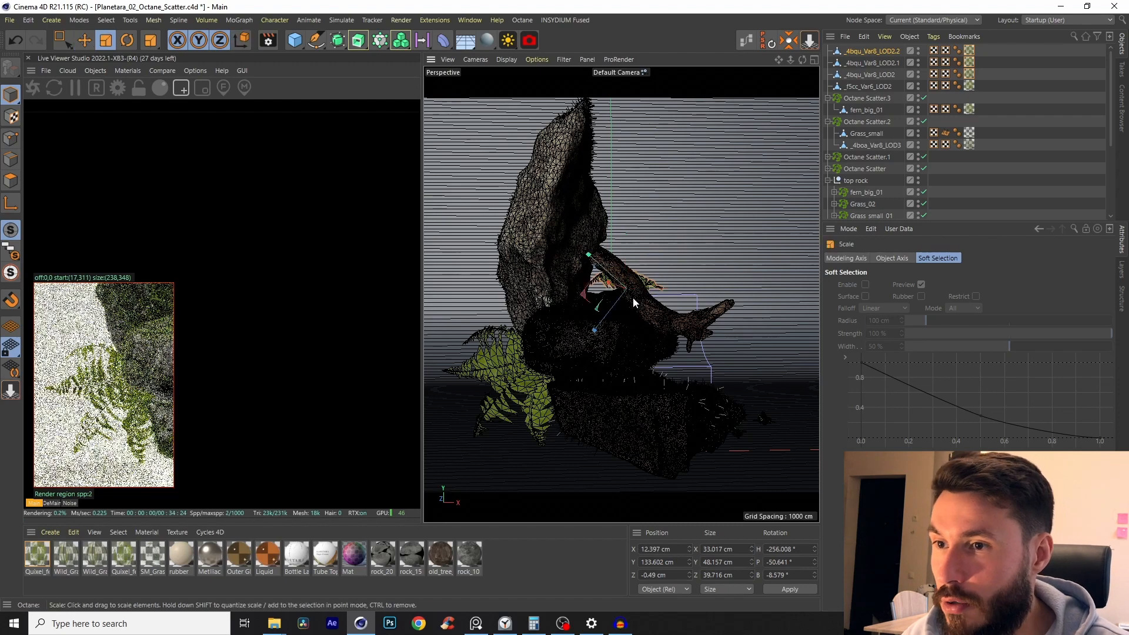
pyautogui.moveTo(202, 184); pyautogui.dragTo(383, 382)
pyautogui.press('t')
pyautogui.press('r')
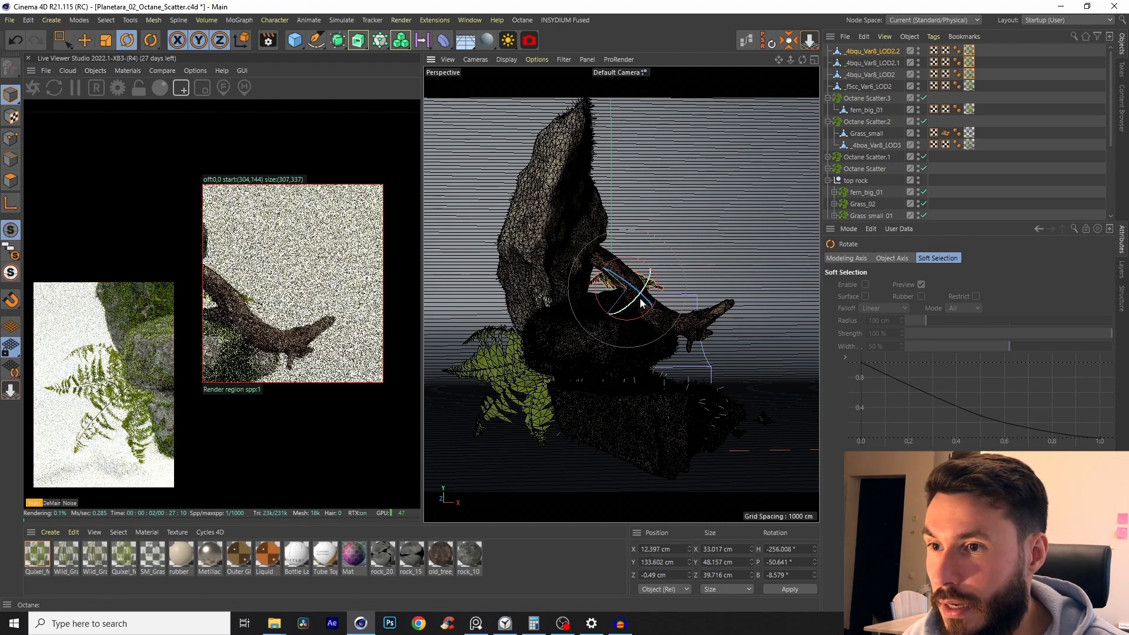
# - Rotate the fern behind the branch and add another copy at about X 7, Y 144, Z -20 cm, keeping its size
pyautogui.moveTo(637, 272)
pyautogui.mouseDown()
pyautogui.moveTo(563, 327)
pyautogui.moveTo(654, 252)
pyautogui.moveTo(567, 258)
pyautogui.moveTo(631, 189)
pyautogui.moveTo(700, 170)
pyautogui.moveTo(698, 220)
pyautogui.mouseUp()
pyautogui.press('e')
pyautogui.press('t')
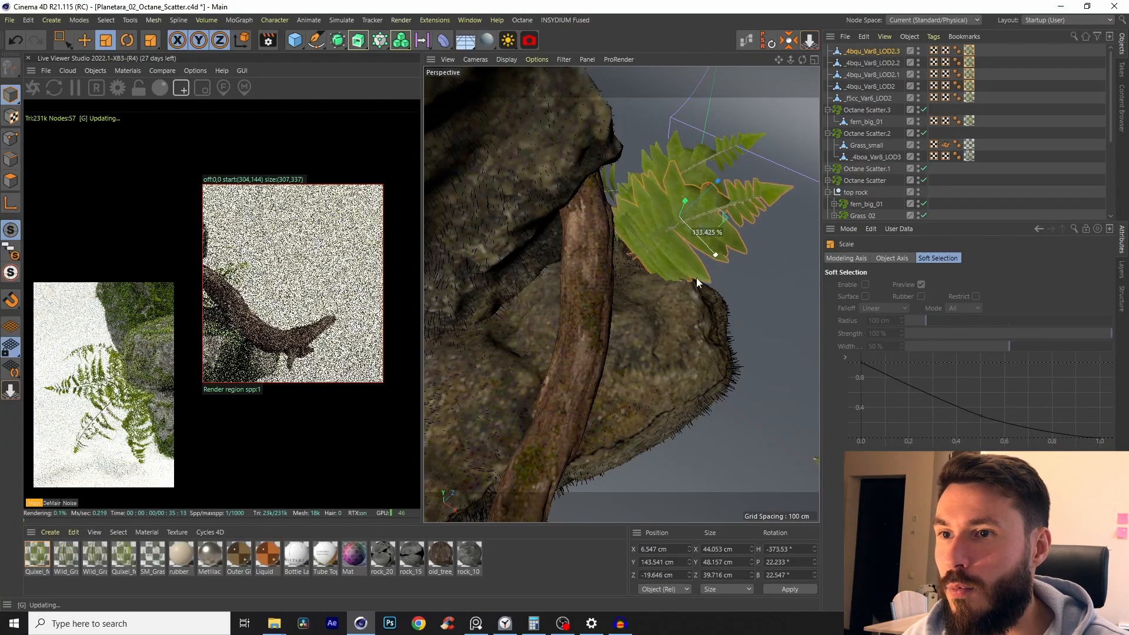
pyautogui.moveTo(697, 277); pyautogui.dragTo(662, 282)
pyautogui.hotkey('ctrl', 'z')
# - Turn the newest fern copy to about H -424°, P -14°, B 34° and lower it to about Y 132 cm
pyautogui.press('r')
pyautogui.moveTo(729, 230)
pyautogui.mouseDown()
pyautogui.moveTo(708, 280)
pyautogui.moveTo(701, 206)
pyautogui.mouseUp()
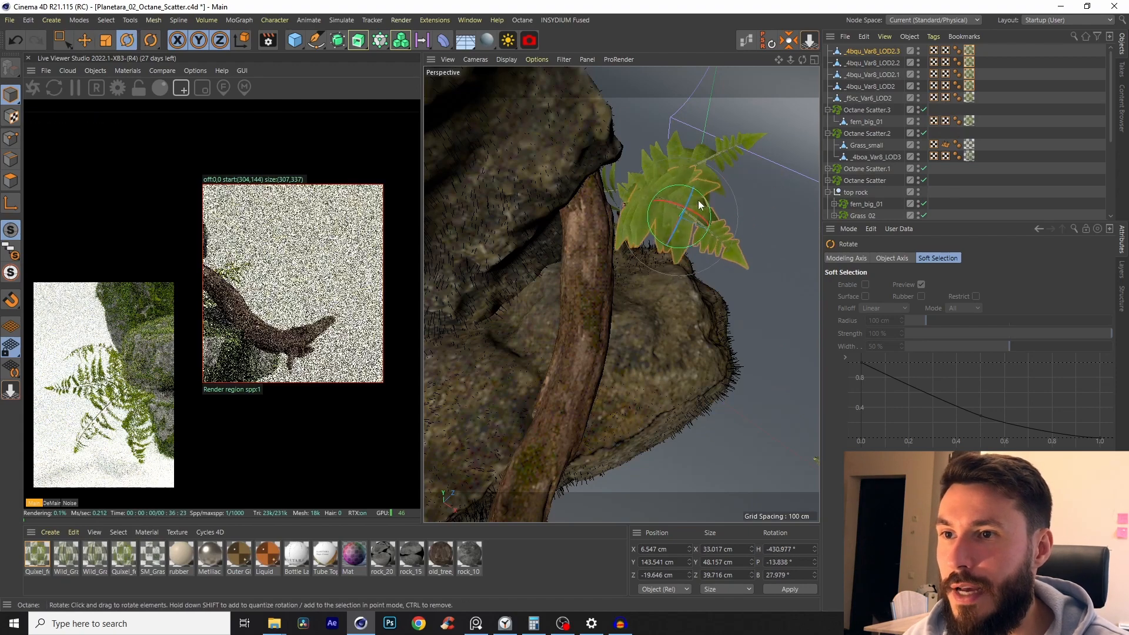
pyautogui.press('F1')
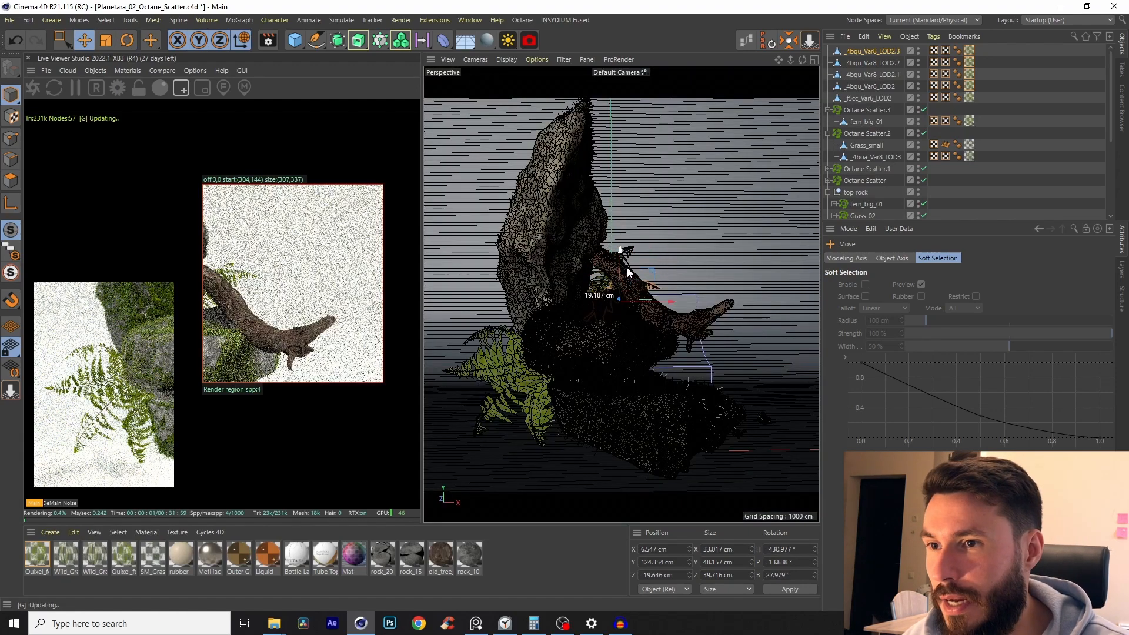
pyautogui.moveTo(627, 267)
pyautogui.mouseDown()
pyautogui.moveTo(640, 293)
pyautogui.moveTo(639, 281)
pyautogui.mouseUp()
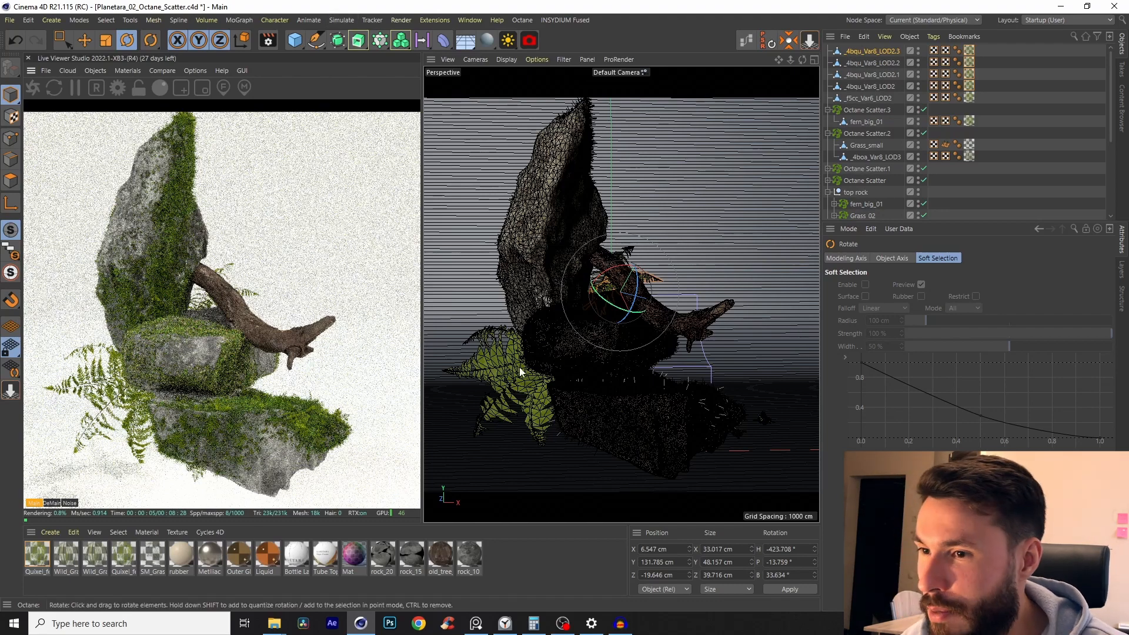
# - Switch to Grass.c4d and select the blue SM_Flowers plant among the plant assets
pyautogui.press('v')
pyautogui.moveTo(513, 402)
pyautogui.click(491, 430)
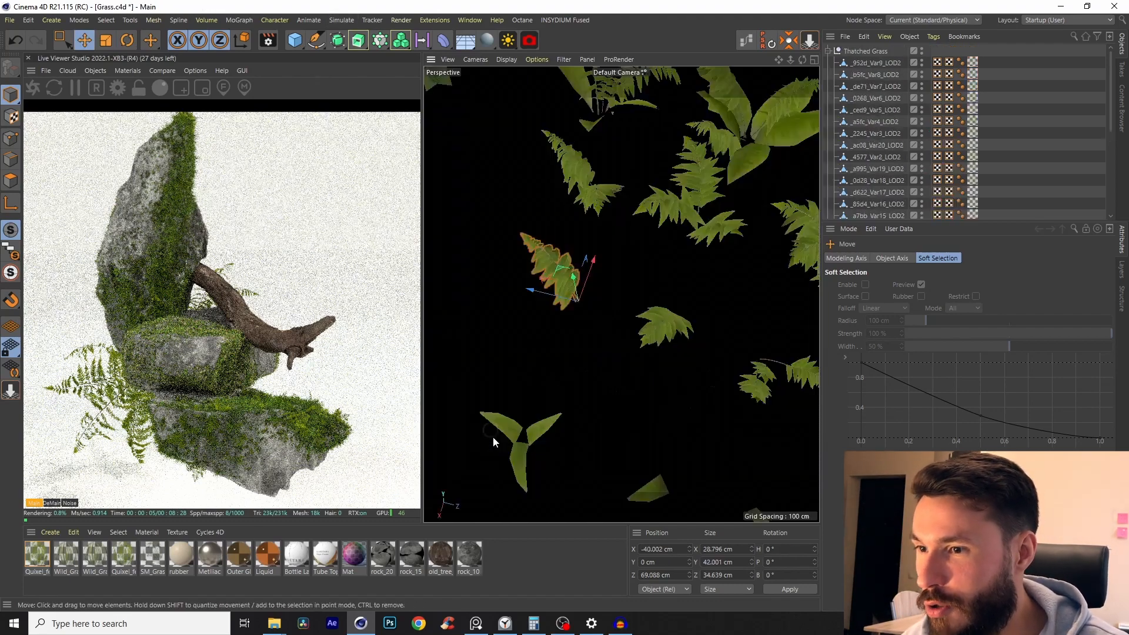
pyautogui.scroll(-3, 588, 212)
pyautogui.keyDown('alt'); pyautogui.moveTo(608, 182); pyautogui.dragTo(643, 274); pyautogui.keyUp('alt')
pyautogui.keyDown('alt'); pyautogui.moveTo(450, 324); pyautogui.dragTo(610, 295, button='middle'); pyautogui.keyUp('alt')
pyautogui.scroll(5, 610, 295)
pyautogui.keyDown('alt'); pyautogui.moveTo(765, 247); pyautogui.dragTo(606, 288, button='middle'); pyautogui.keyUp('alt')
pyautogui.click(606, 288)
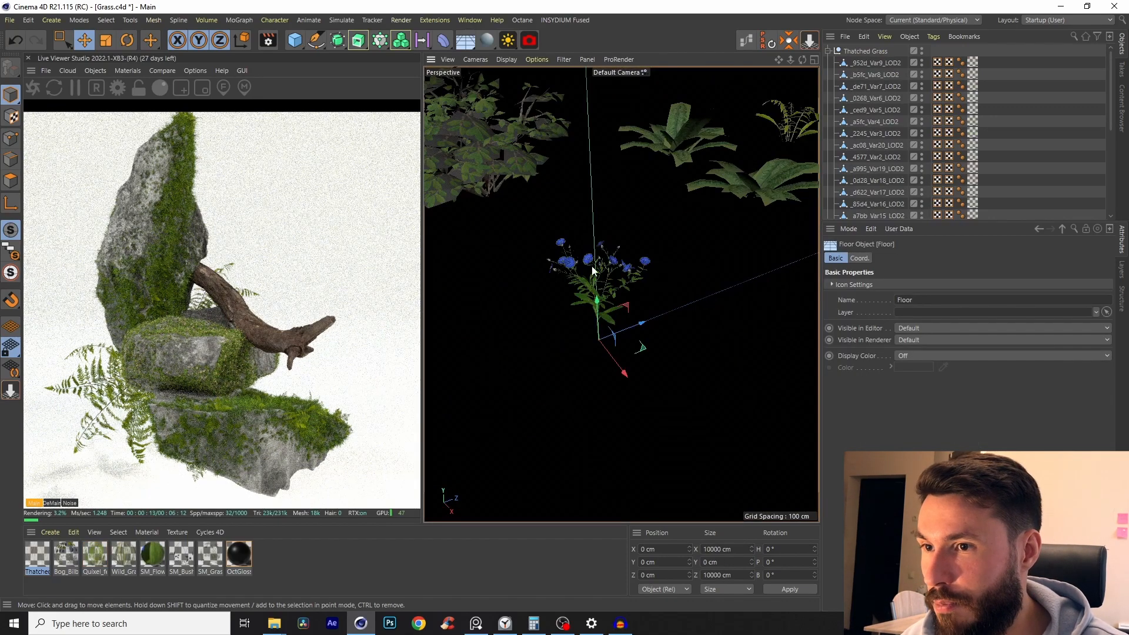
pyautogui.click(601, 271)
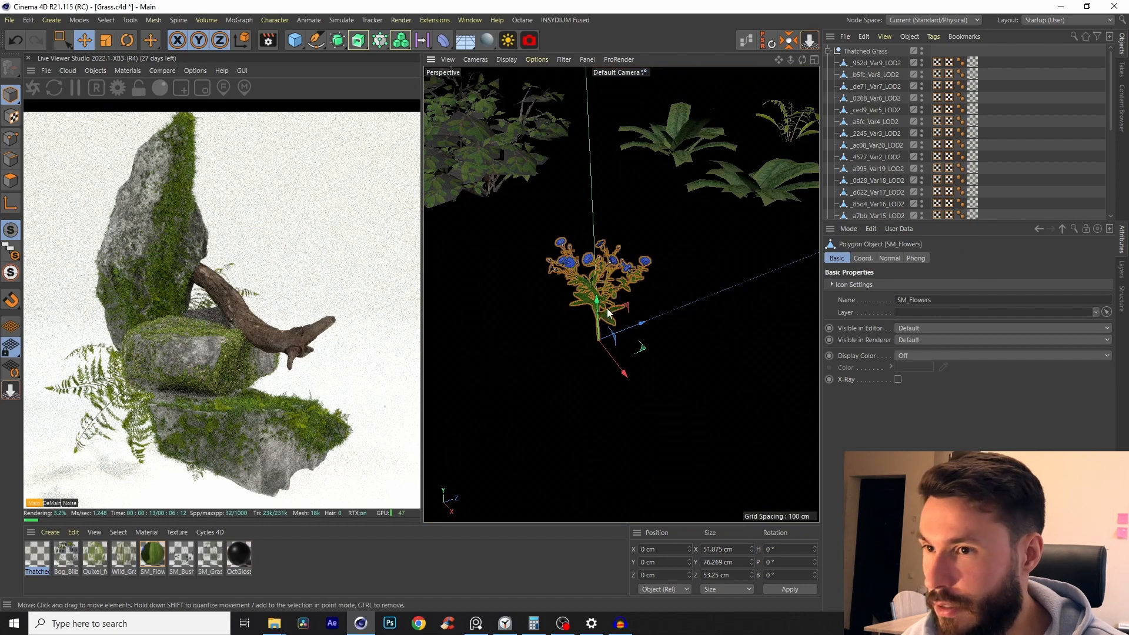
# - Copy SM_Flowers and switch back to the Planetara_02_Octane_Scatter.c4d scene
pyautogui.press('v')
pyautogui.click(594, 363)
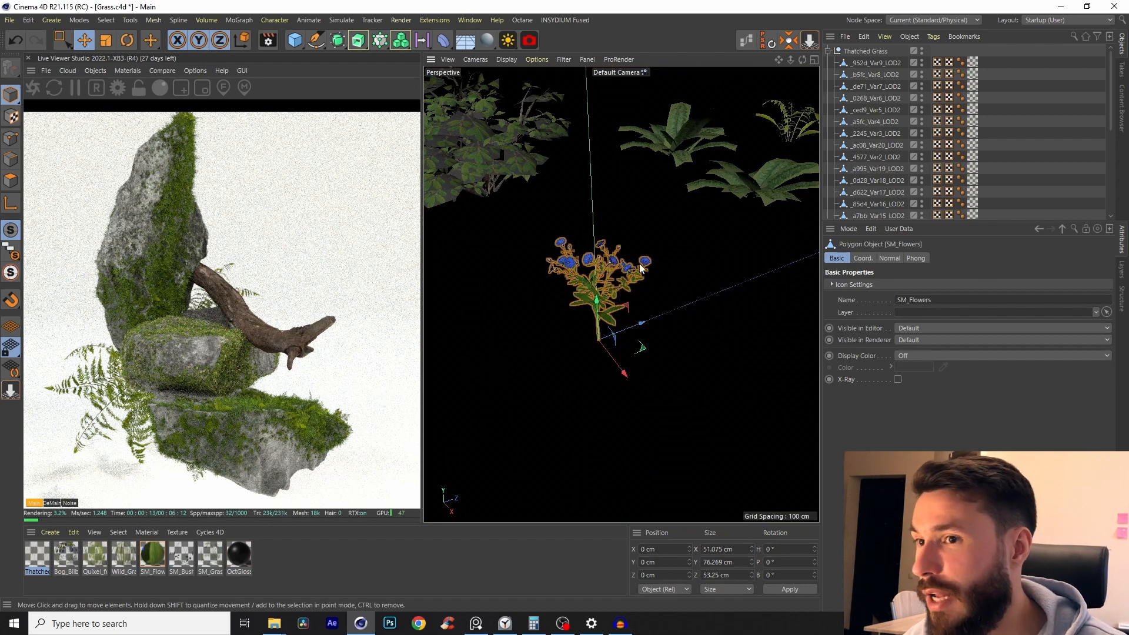
pyautogui.press('v')
pyautogui.click(624, 380)
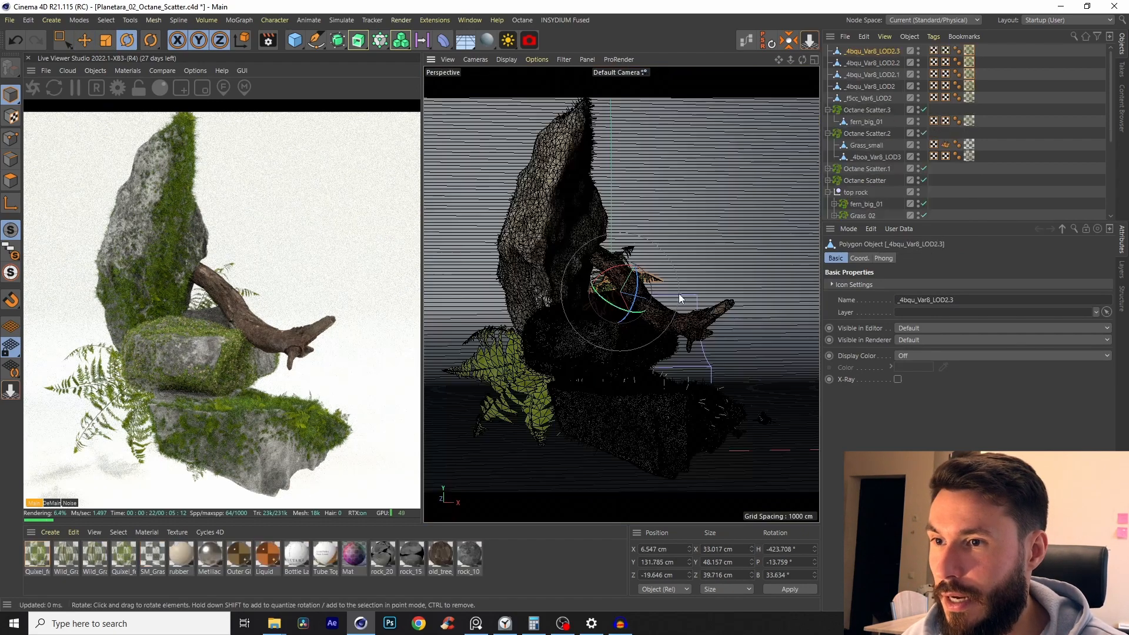
# - Place SM_Flowers near the branch at about Y 125, Z -78 cm and shrink it to about 23 cm wide
pyautogui.moveTo(612, 404); pyautogui.dragTo(677, 247)
pyautogui.scroll(5, 646, 246)
pyautogui.moveTo(710, 213); pyautogui.dragTo(612, 305)
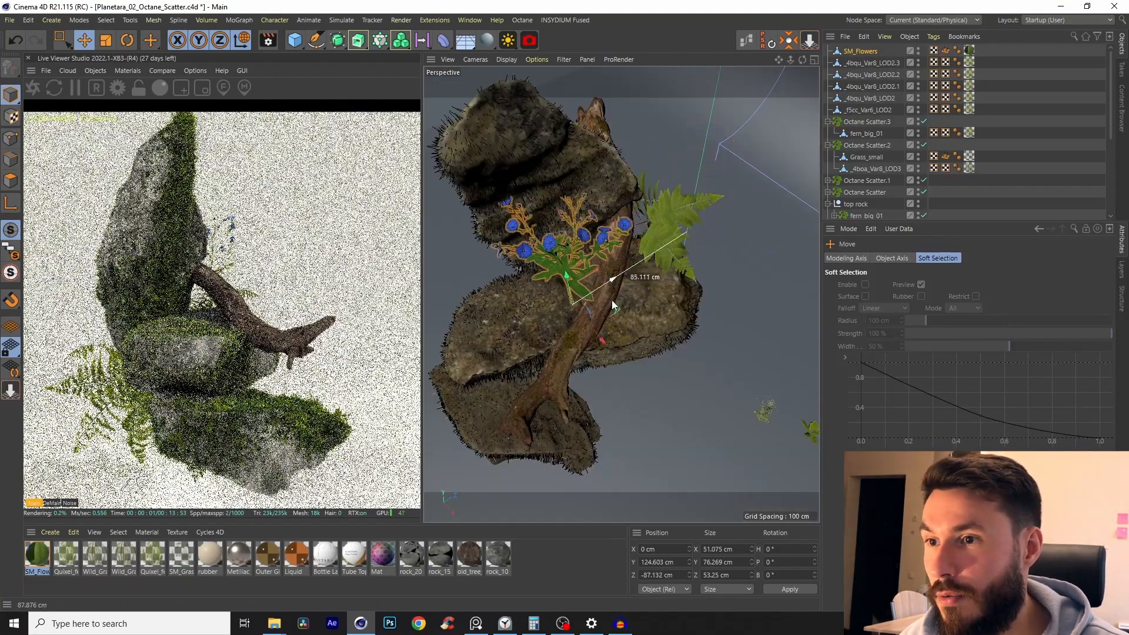
pyautogui.press('t')
pyautogui.moveTo(674, 290); pyautogui.dragTo(502, 425)
pyautogui.keyDown('alt'); pyautogui.moveTo(574, 284); pyautogui.dragTo(588, 259); pyautogui.keyUp('alt')
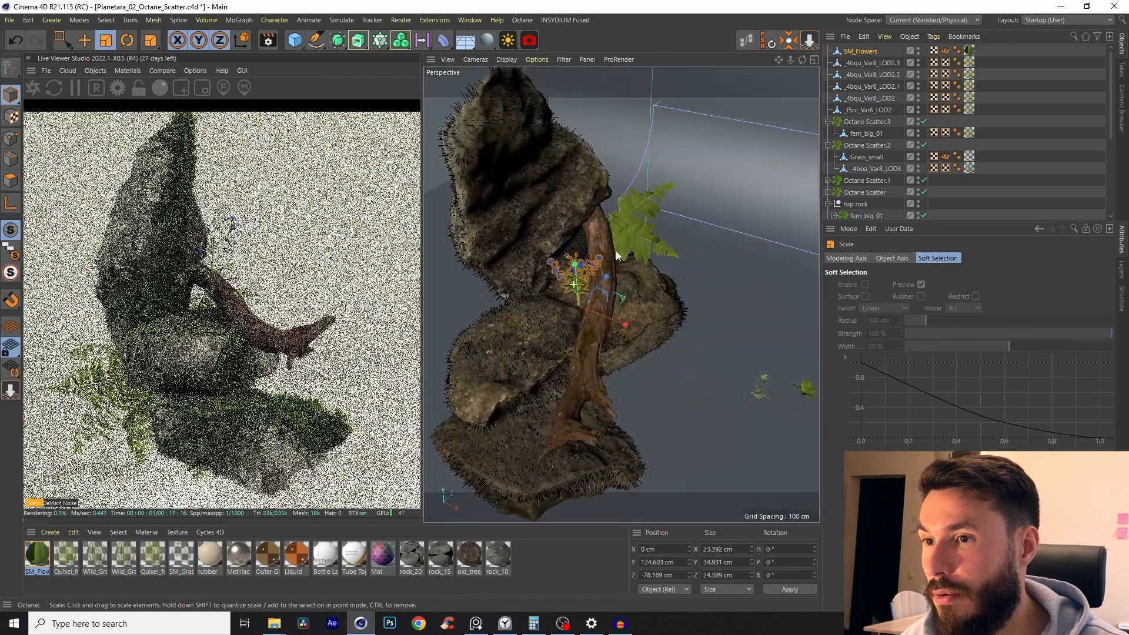
# - Shrink the flowers to about 18 cm wide and set them beside the branch at about X -5, Y 130, Z -75 cm
pyautogui.press('r')
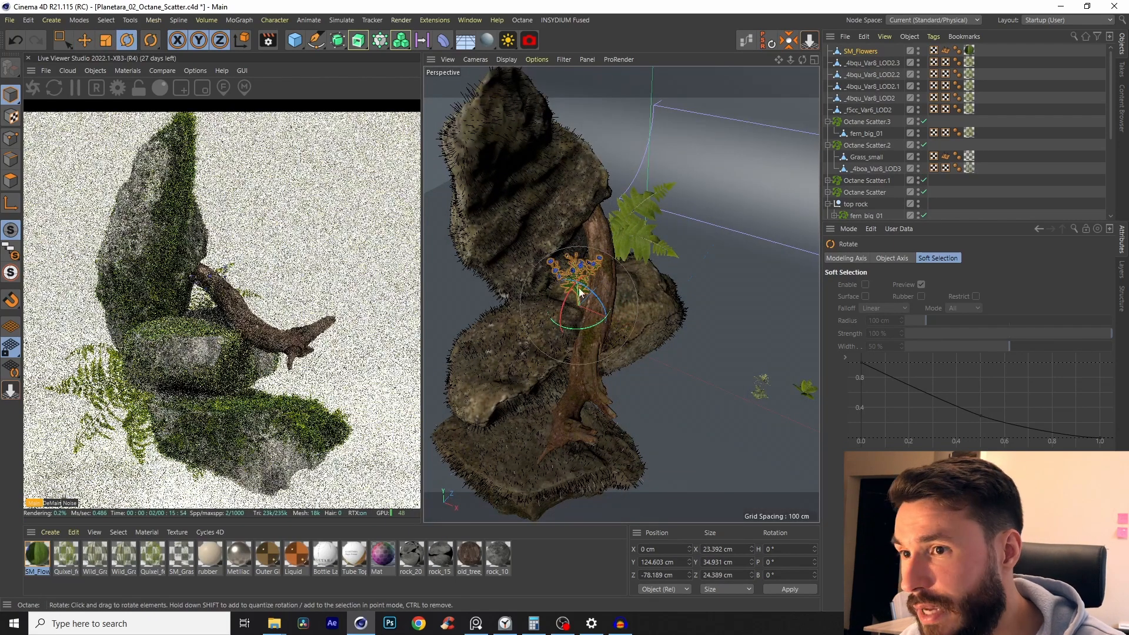
pyautogui.scroll(3, 605, 274)
pyautogui.press('t')
pyautogui.moveTo(636, 268); pyautogui.dragTo(593, 206)
pyautogui.scroll(3, 625, 287)
pyautogui.press('e')
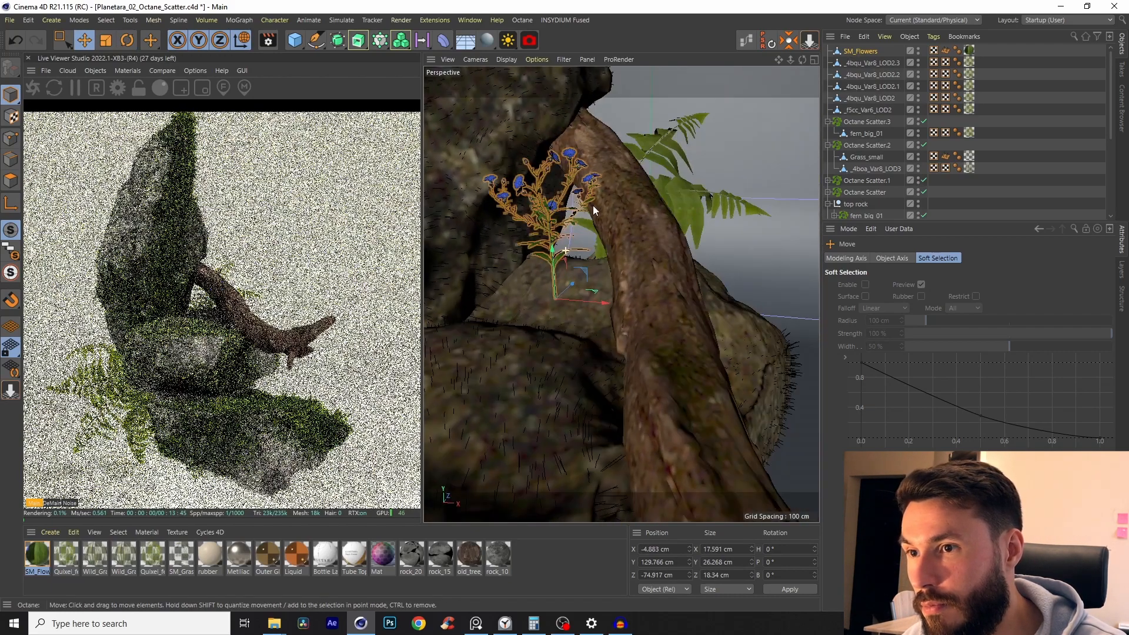
# - Duplicate the flowers at about X 2, Y 124 cm, rotated and 12 cm wide, and limit the live render to the area around them
pyautogui.moveTo(582, 307); pyautogui.dragTo(583, 346)
pyautogui.press('r')
pyautogui.press('t')
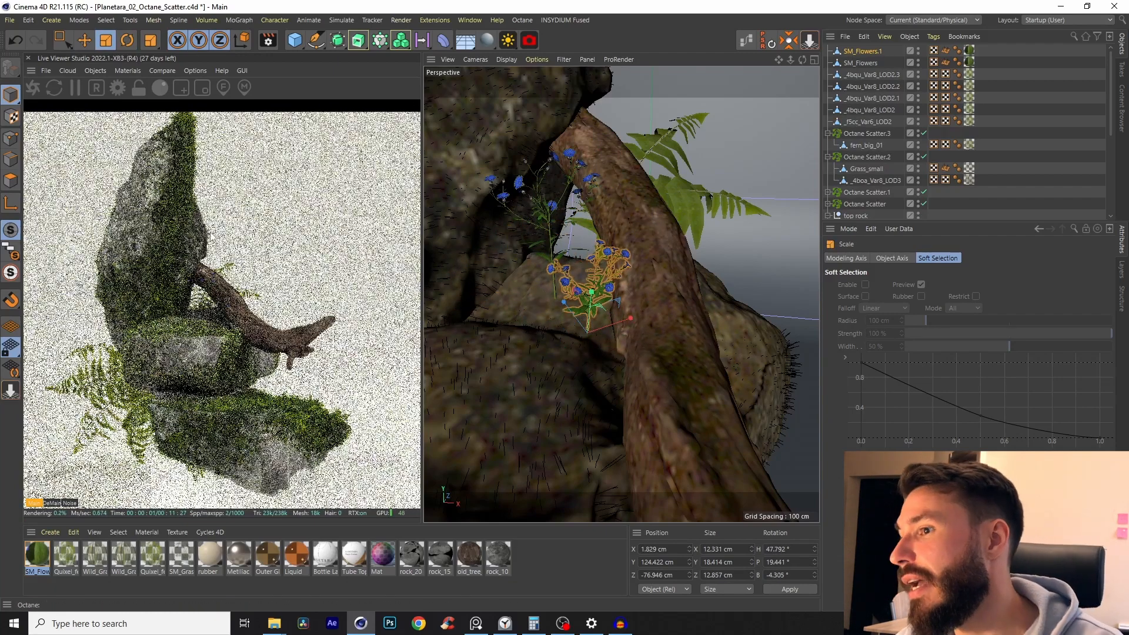
pyautogui.click(184, 87)
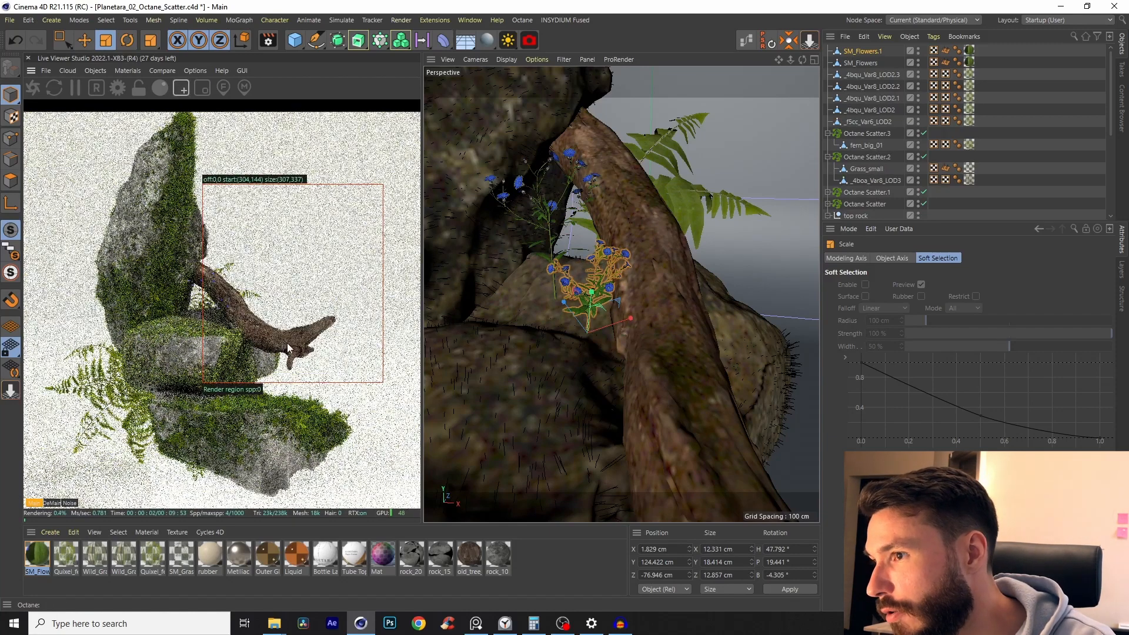
pyautogui.moveTo(142, 249); pyautogui.dragTo(287, 346)
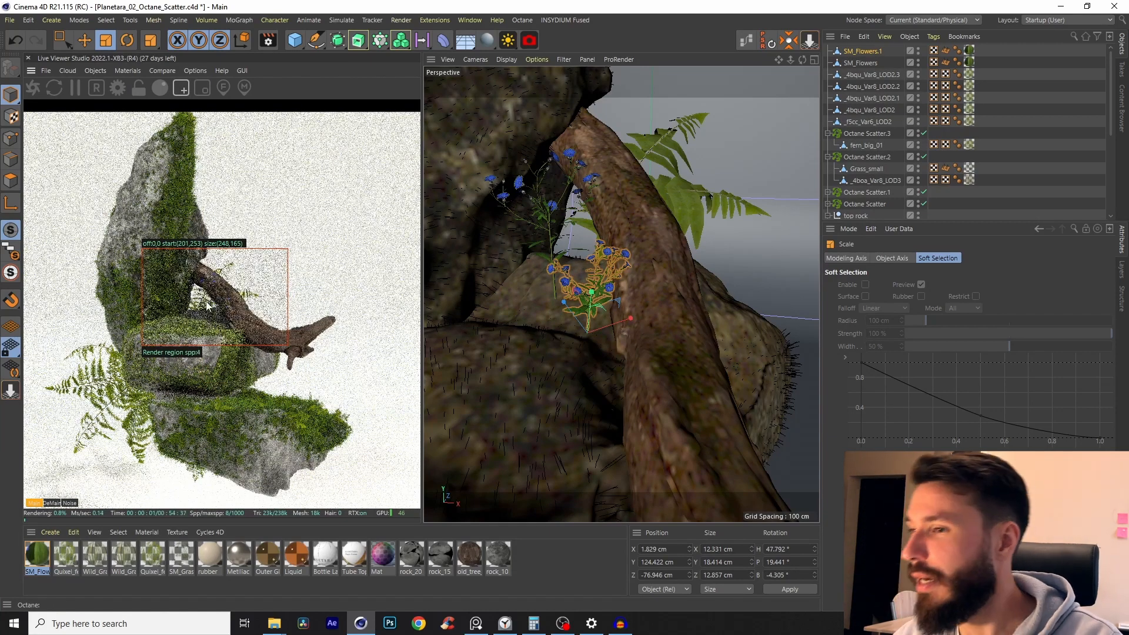
# - Add two more rotated flower copies on the middle rock, the last at about X -14, Y 124, Z -67 cm and 13 cm wide
pyautogui.press('e')
pyautogui.keyDown('ctrl'); pyautogui.moveTo(607, 335); pyautogui.dragTo(555, 395); pyautogui.keyUp('ctrl')
pyautogui.press('r')
pyautogui.press('e')
pyautogui.press('t')
pyautogui.press('r')
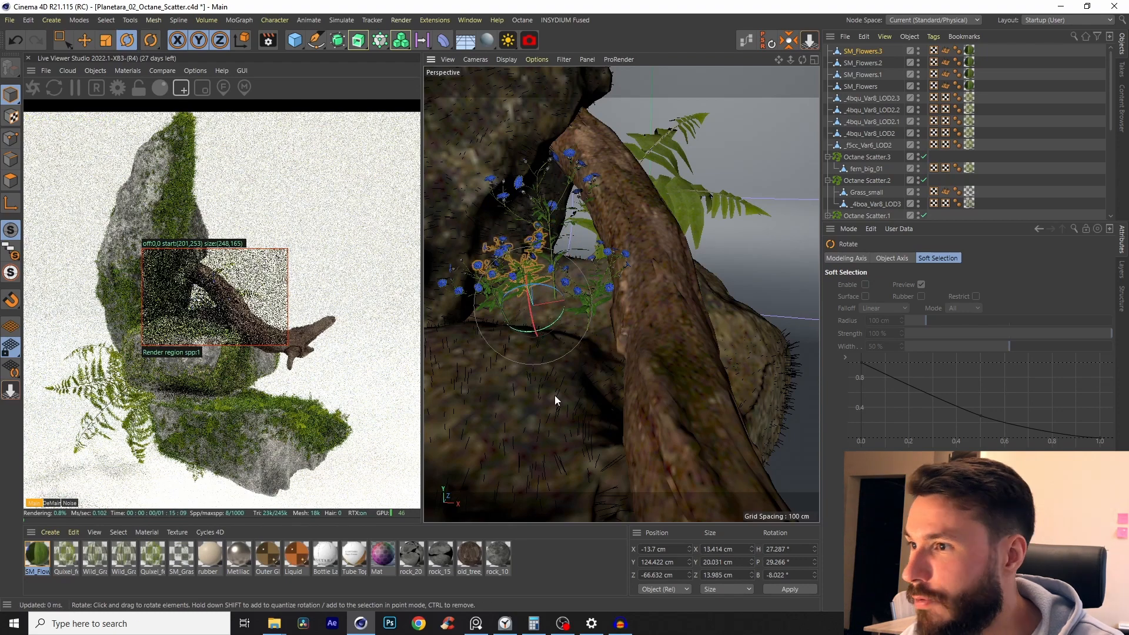
pyautogui.press('e')
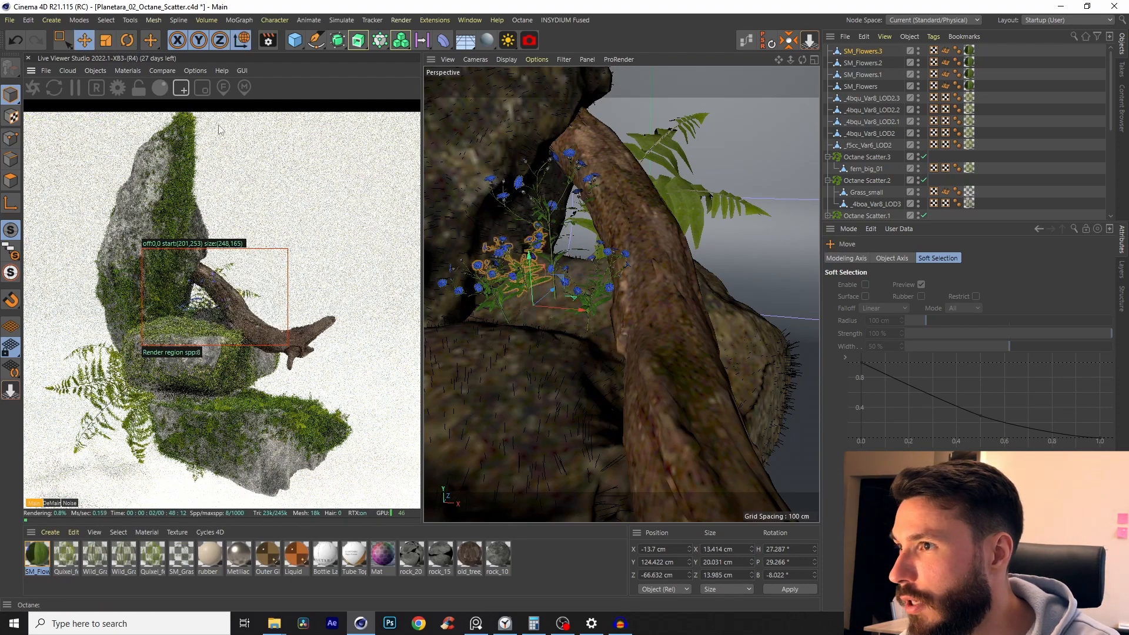
# - Bring the Alexandra_Palm_V4_LOD0 plant into the Planetara scene at about Y 148 cm and restart the full live render
pyautogui.press('v')
pyautogui.moveTo(572, 371)
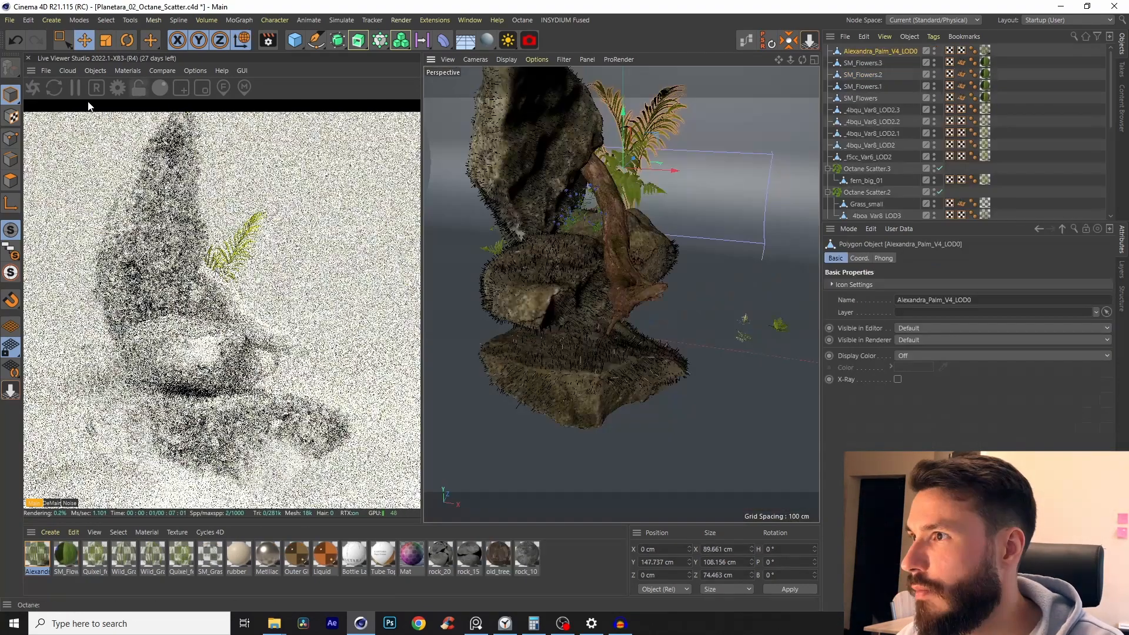
pyautogui.click(34, 88)
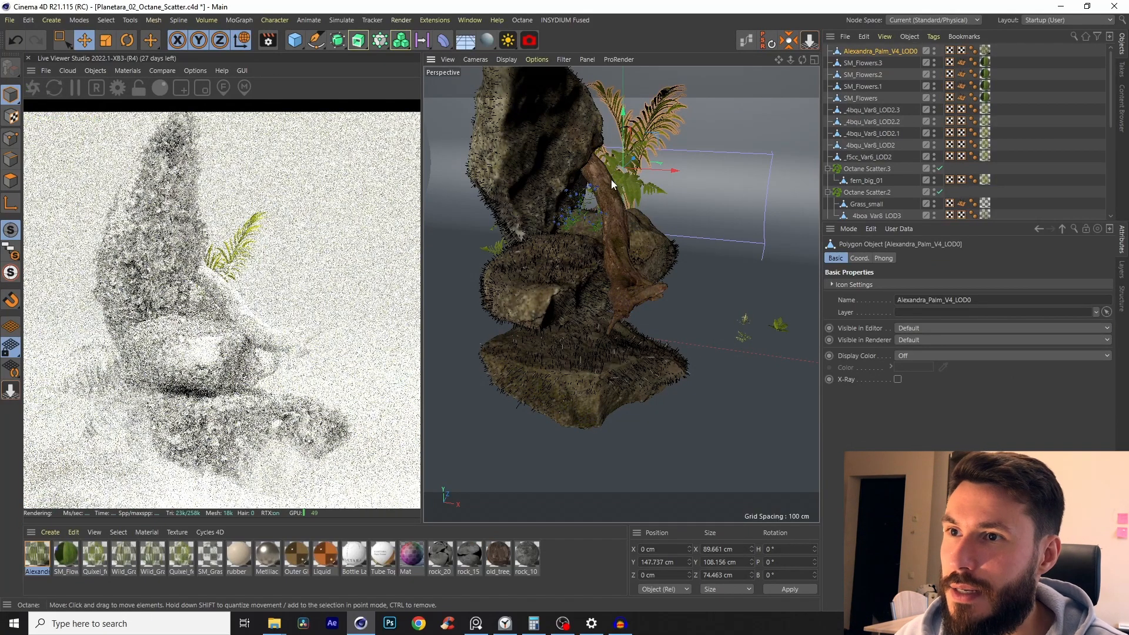
# - Move the palm behind the top rock to about X -69 cm and scale it down to about 54 cm wide
pyautogui.keyDown('alt'); pyautogui.moveTo(611, 180); pyautogui.dragTo(635, 216); pyautogui.keyUp('alt')
pyautogui.keyDown('alt'); pyautogui.moveTo(635, 216); pyautogui.dragTo(658, 238, button='middle'); pyautogui.keyUp('alt')
pyautogui.moveTo(692, 193); pyautogui.dragTo(613, 174)
pyautogui.keyDown('alt'); pyautogui.moveTo(588, 193); pyautogui.dragTo(617, 236, button='middle'); pyautogui.keyUp('alt')
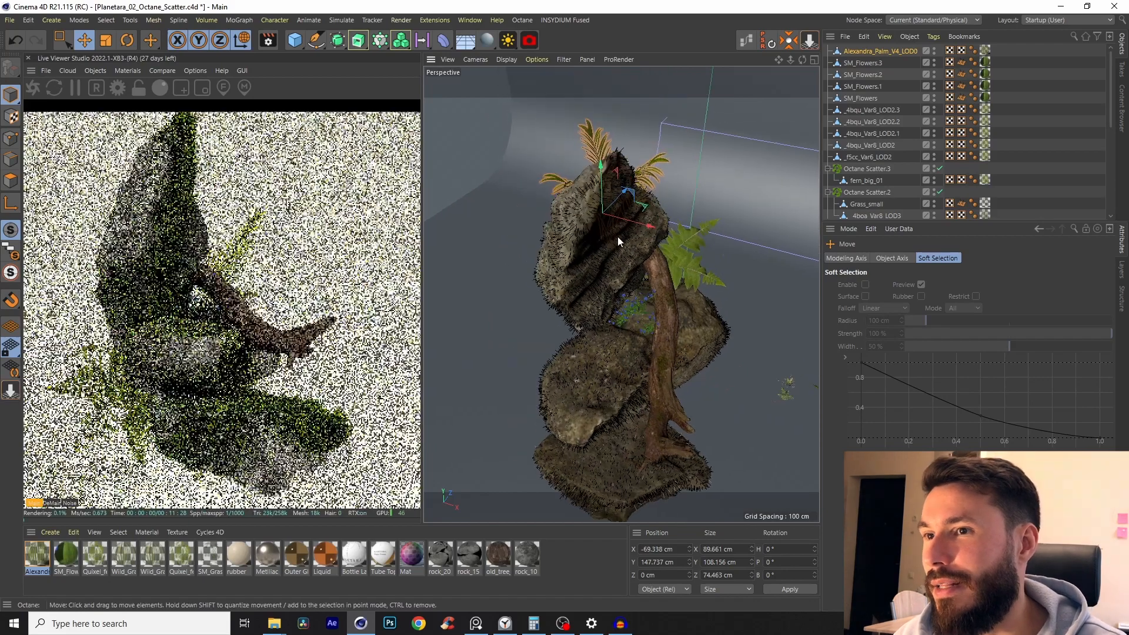
pyautogui.keyDown('alt'); pyautogui.moveTo(617, 236); pyautogui.dragTo(567, 146); pyautogui.keyUp('alt')
pyautogui.press('t')
pyautogui.moveTo(623, 179); pyautogui.dragTo(507, 275)
pyautogui.keyDown('alt'); pyautogui.moveTo(507, 275); pyautogui.dragTo(563, 185); pyautogui.keyUp('alt')
pyautogui.keyDown('alt'); pyautogui.moveTo(563, 184); pyautogui.dragTo(520, 364, button='middle'); pyautogui.keyUp('alt')
# - Position the palm on the top rock at about X -58, Y 217, Z -44 cm and rotate it to about H -24°, P 13°, B -10°
pyautogui.press('e')
pyautogui.moveTo(686, 256); pyautogui.dragTo(643, 338)
pyautogui.keyDown('alt'); pyautogui.moveTo(643, 337); pyautogui.dragTo(665, 308); pyautogui.keyUp('alt')
pyautogui.moveTo(649, 238); pyautogui.dragTo(649, 200)
pyautogui.moveTo(651, 175); pyautogui.dragTo(627, 380)
pyautogui.press('r')
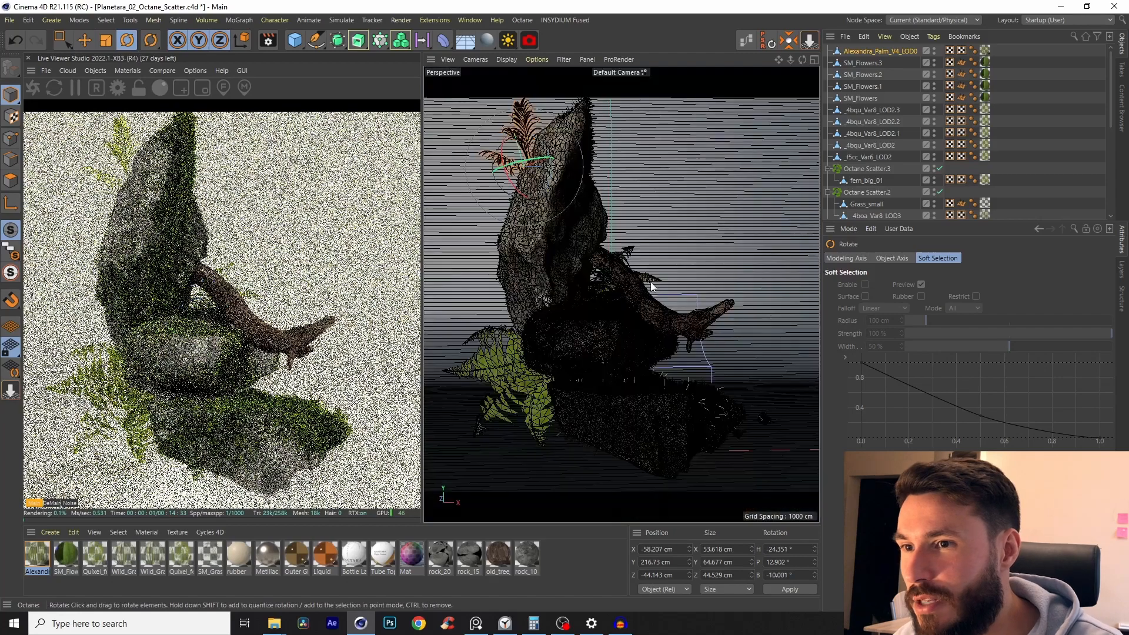
# - Duplicate the palm and set one at about X -70, Y 189 cm, rotated to about H -46°, P 28°, B -8°
pyautogui.press('e')
pyautogui.moveTo(531, 152); pyautogui.dragTo(526, 199)
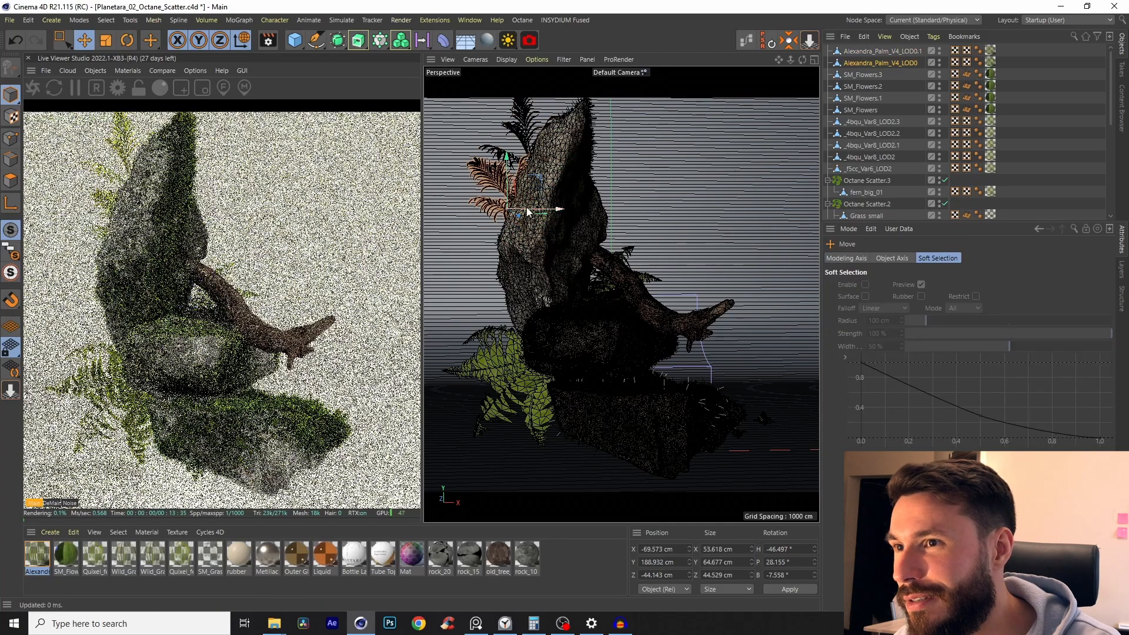
pyautogui.press('t')
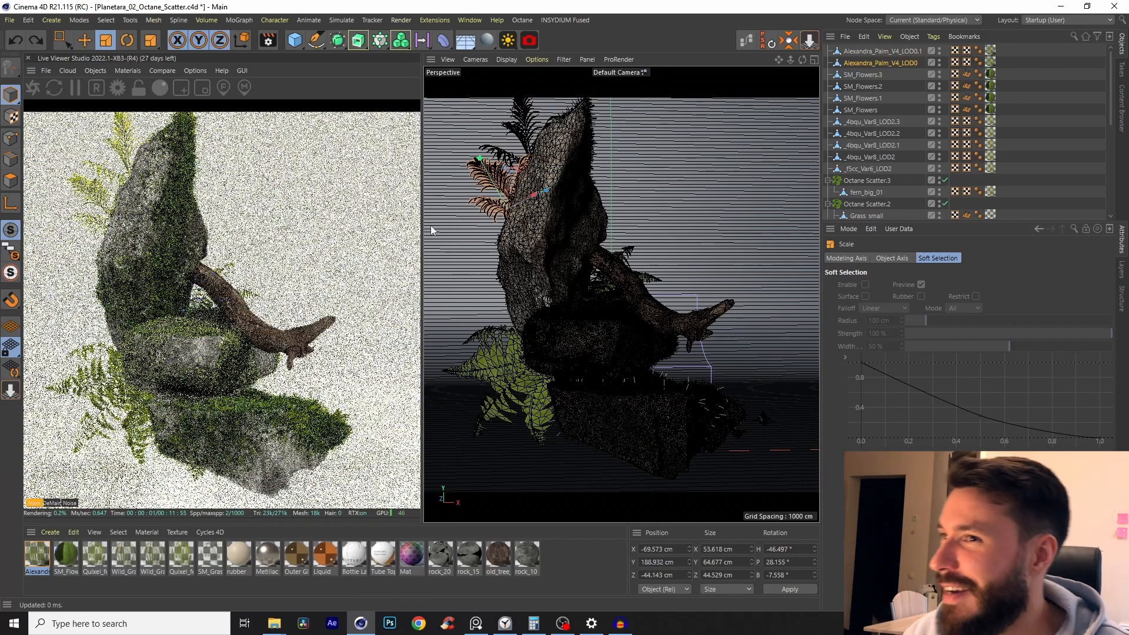
# - Lower the upper palm to about Y 207 cm and tuck the other closer to the rock at about X -64, Y 182, Z -40 cm
pyautogui.press('e')
pyautogui.moveTo(525, 176); pyautogui.dragTo(525, 161)
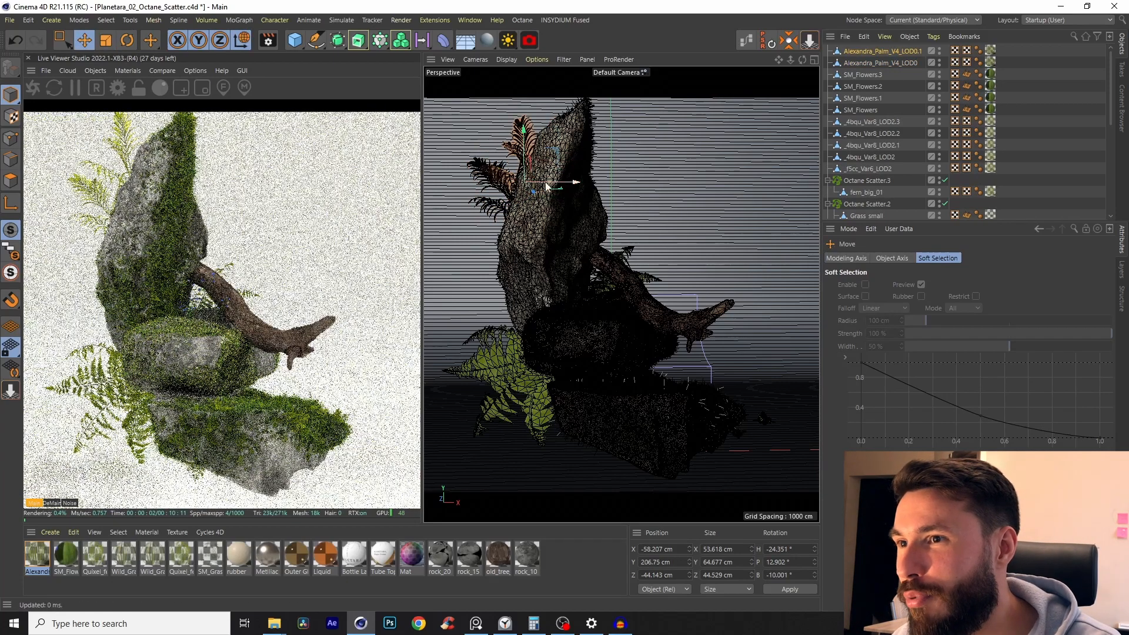
pyautogui.click(516, 200)
pyautogui.moveTo(516, 200); pyautogui.dragTo(517, 225)
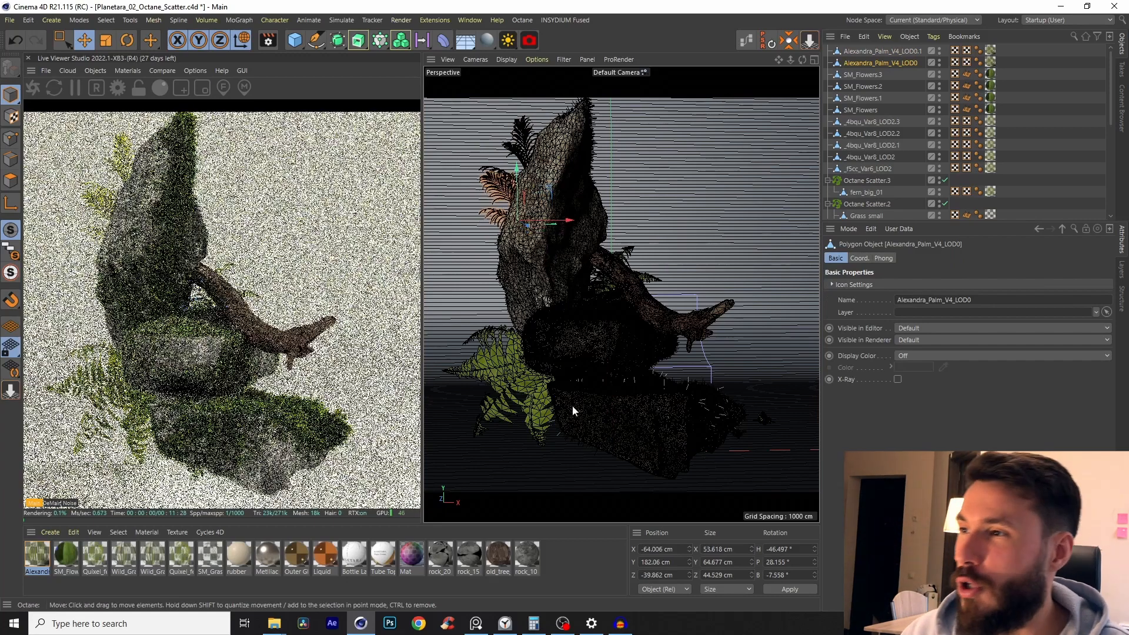
# - Duplicate a palm onto the lower rock at about X 33, Y 85, Z -95 cm, scaled to 35 cm wide, rotated H 8°, P 4°, B 31°
pyautogui.keyDown('ctrl'); pyautogui.moveTo(521, 230); pyautogui.dragTo(669, 320); pyautogui.keyUp('ctrl')
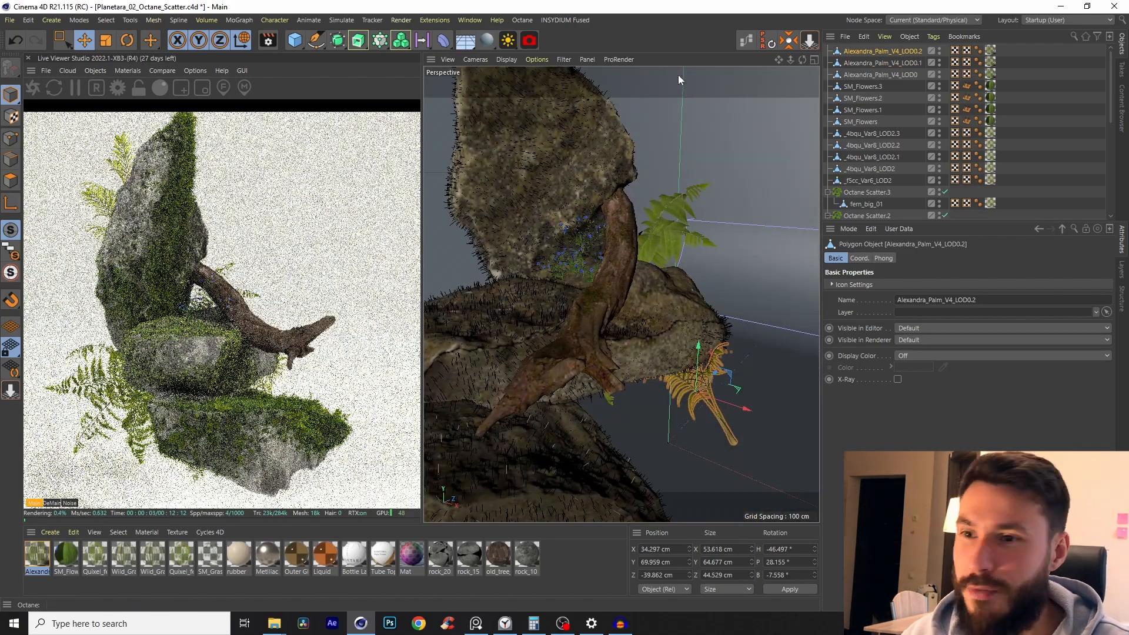
pyautogui.moveTo(733, 391); pyautogui.dragTo(666, 453)
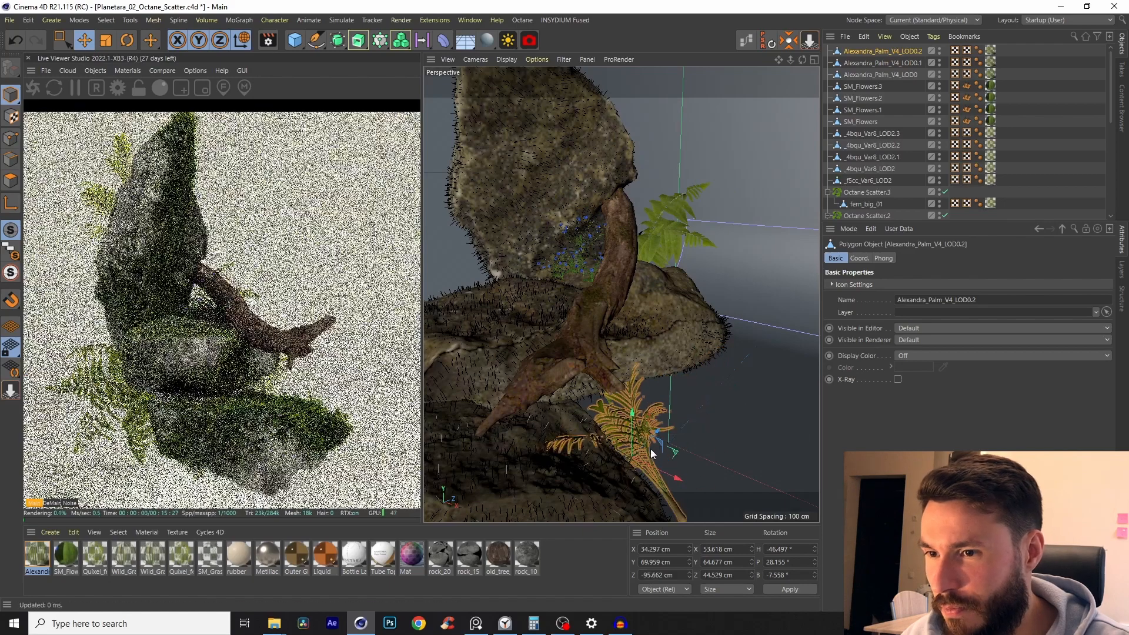
pyautogui.press('r')
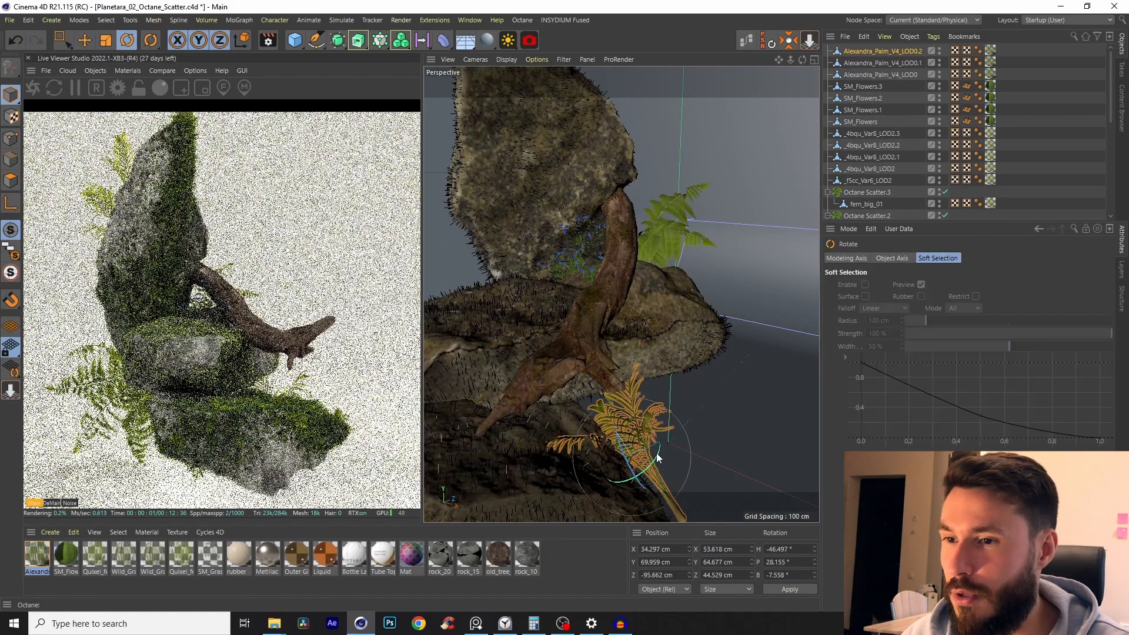
pyautogui.moveTo(635, 447); pyautogui.dragTo(628, 351)
pyautogui.press('t')
pyautogui.scroll(5, 629, 354)
pyautogui.press('e')
pyautogui.moveTo(635, 402); pyautogui.dragTo(625, 356)
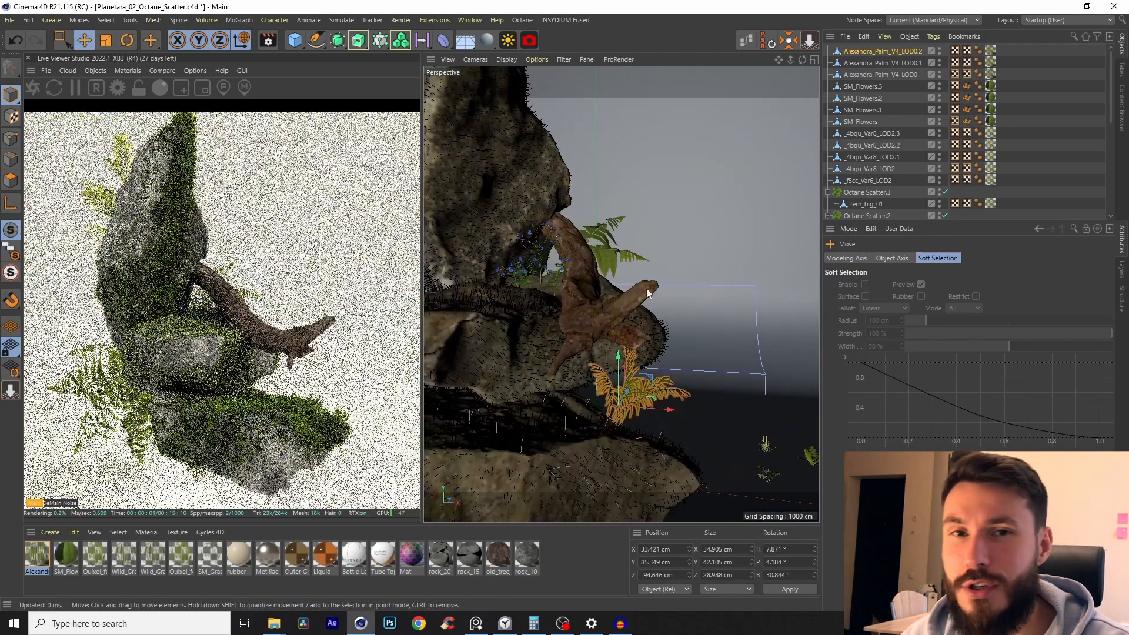
pyautogui.keyDown('alt'); pyautogui.moveTo(640, 307); pyautogui.dragTo(615, 354); pyautogui.keyUp('alt')
pyautogui.scroll(-7, 502, 387)
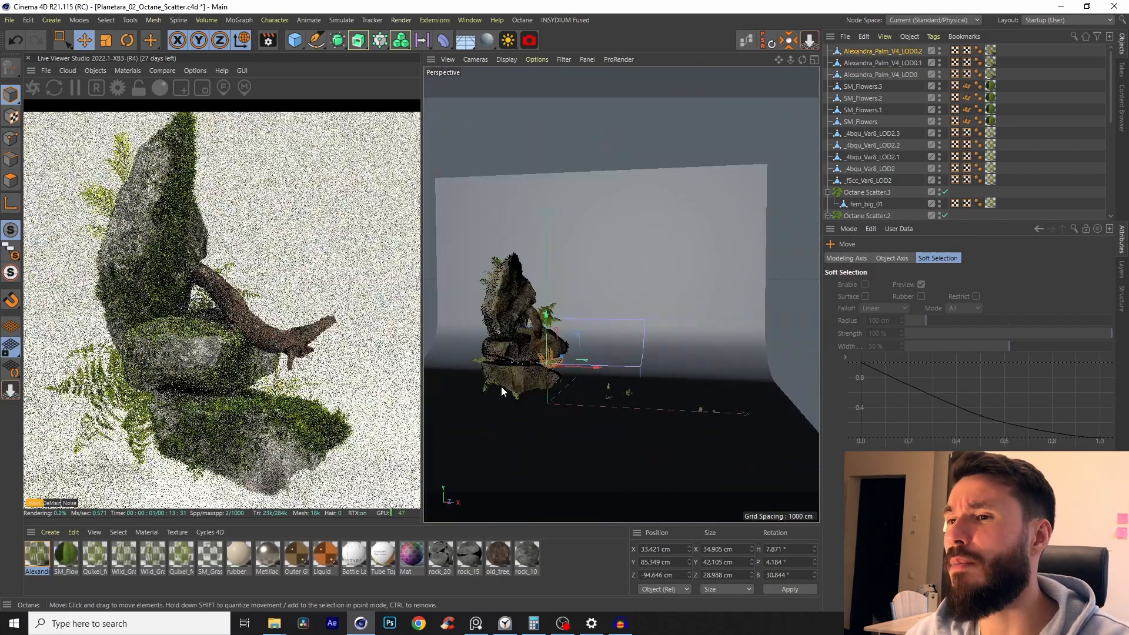
pyautogui.keyDown('alt'); pyautogui.moveTo(501, 387); pyautogui.dragTo(549, 377, button='middle'); pyautogui.keyUp('alt')
pyautogui.scroll(3, 557, 351)
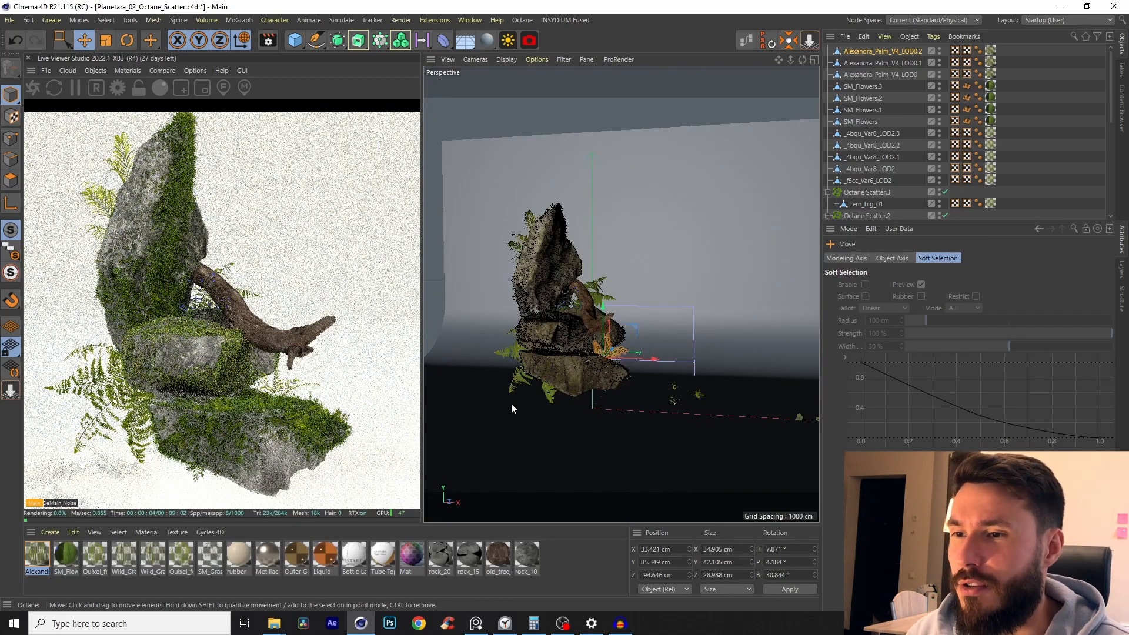
pyautogui.scroll(5, 510, 403)
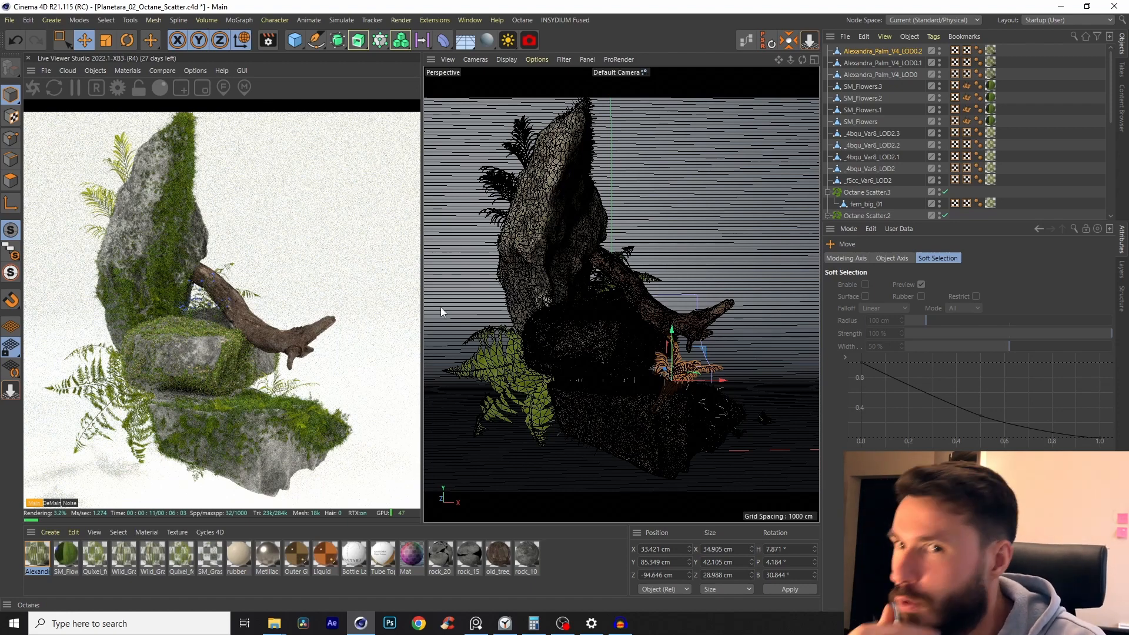
# - Group all the hand-placed palms, flowers and ferns into a null named Plants and save the scene
pyautogui.keyDown('shift'); pyautogui.click(873, 180); pyautogui.keyUp('shift')
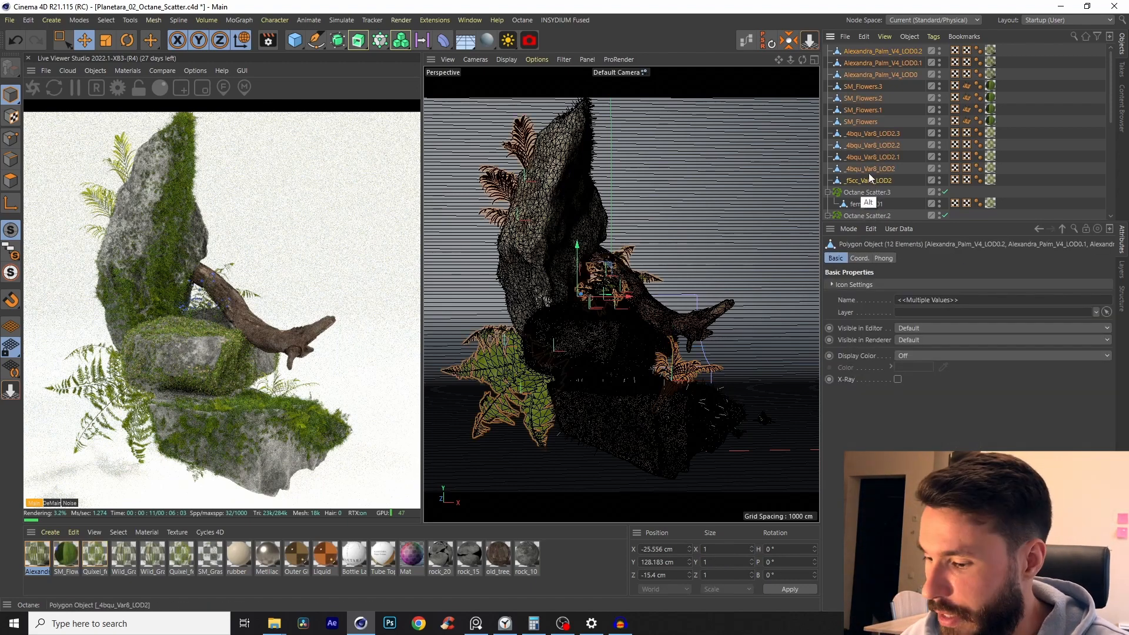
pyautogui.hotkey('alt', 'g')
pyautogui.doubleClick(854, 51)
pyautogui.write('Ple')
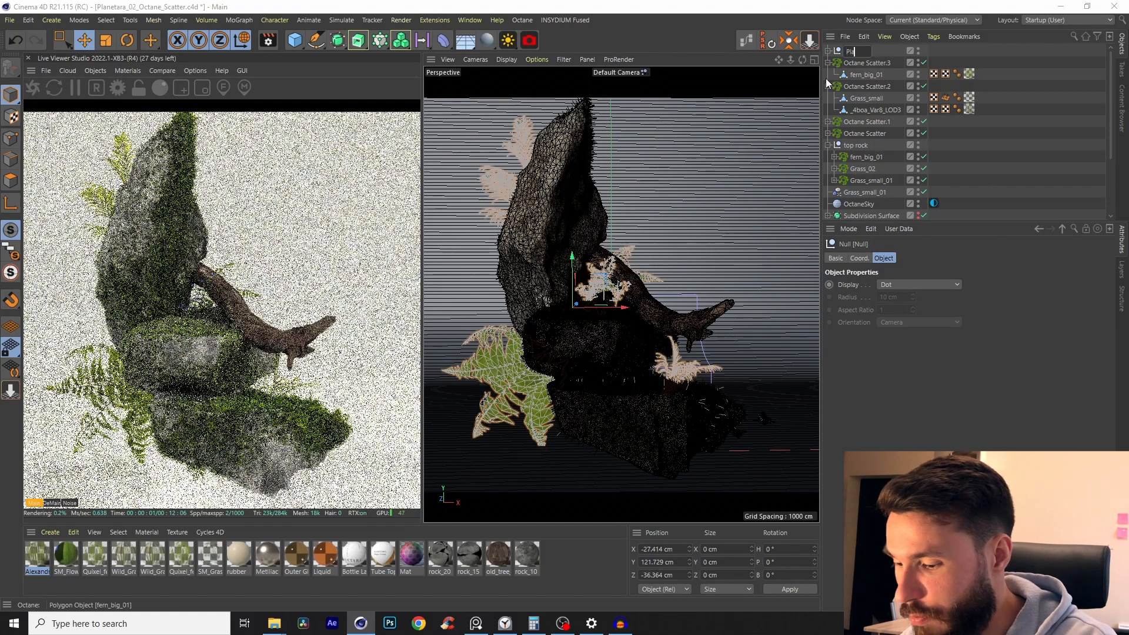
pyautogui.write('nts')
pyautogui.press('Return')
pyautogui.hotkey('ctrl', 's')
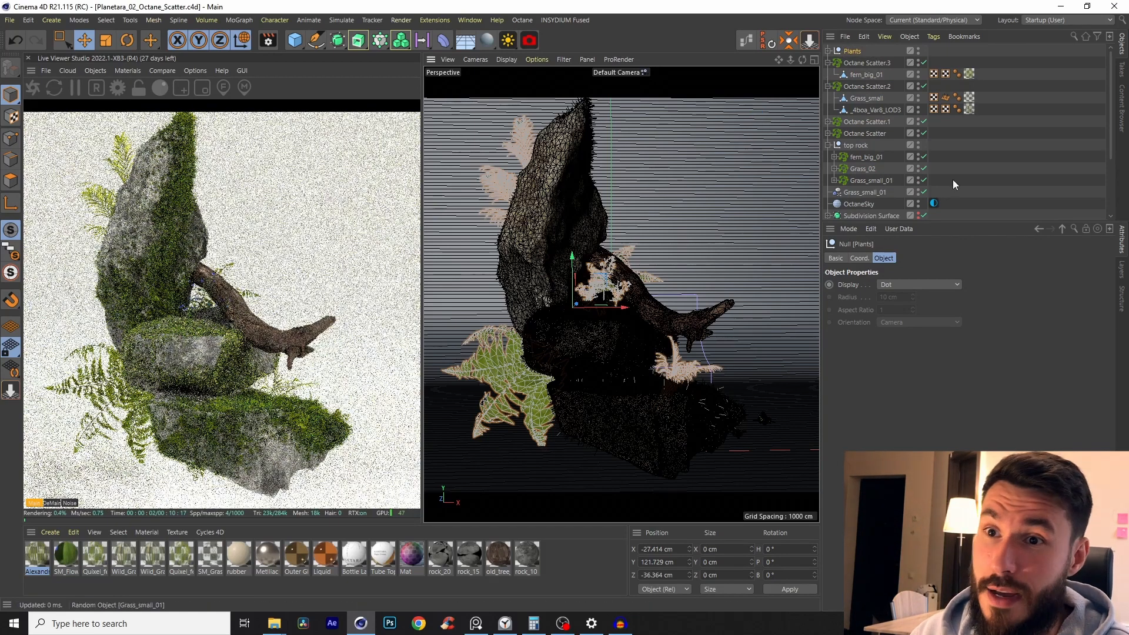
# - Make the Drop_bottle product group visible in both the viewport and the render
pyautogui.scroll(-5, 971, 147)
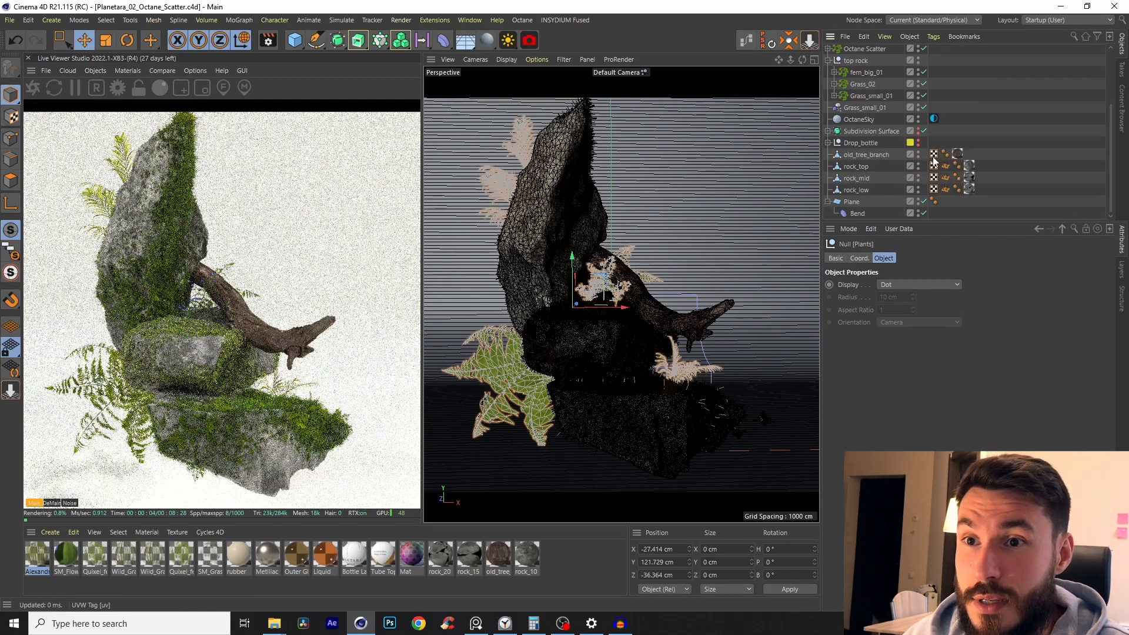
pyautogui.keyDown('alt'); pyautogui.click(920, 143); pyautogui.keyUp('alt')
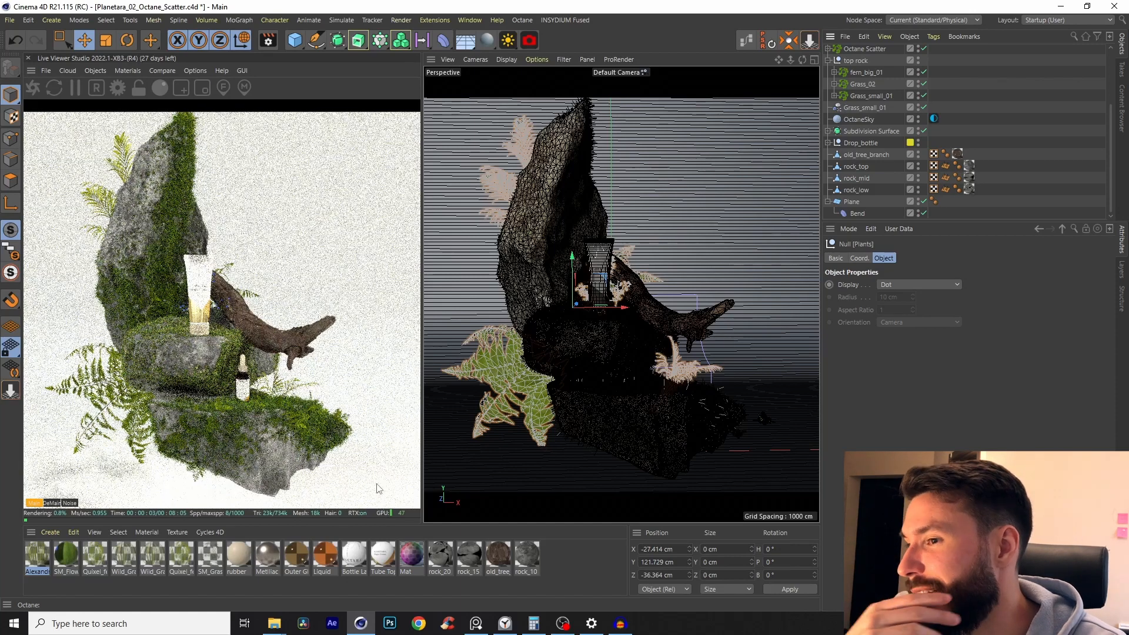
pyautogui.click(563, 623)
pyautogui.click(563, 623)
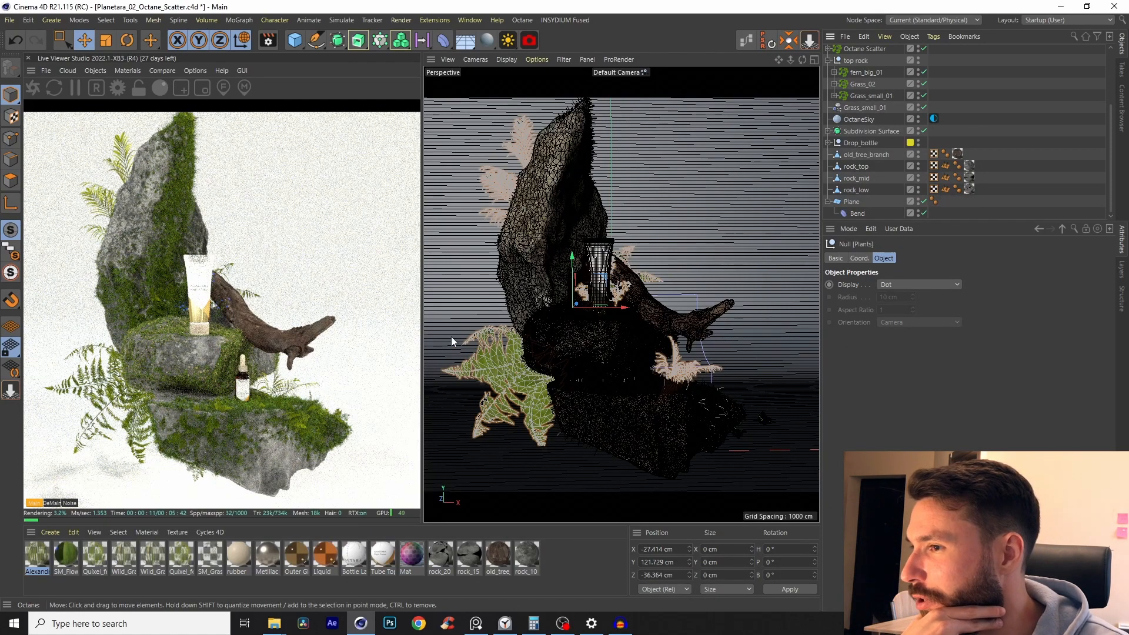
# - Check the render with the backdrop plane switched off, and switch the plane back on
pyautogui.click(917, 201)
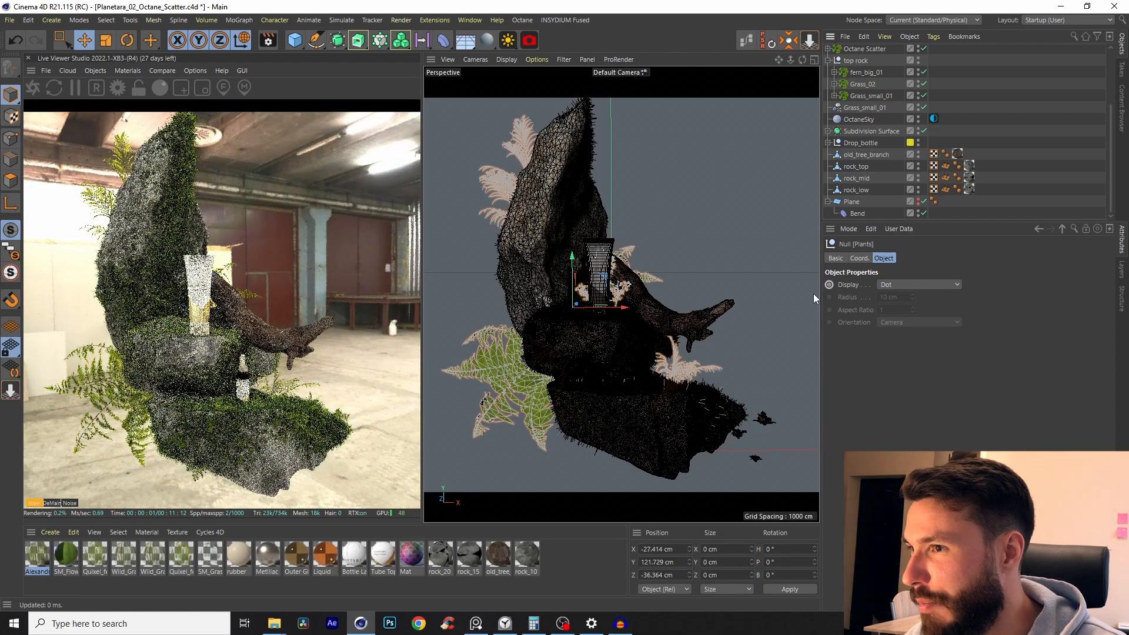
pyautogui.click(918, 201)
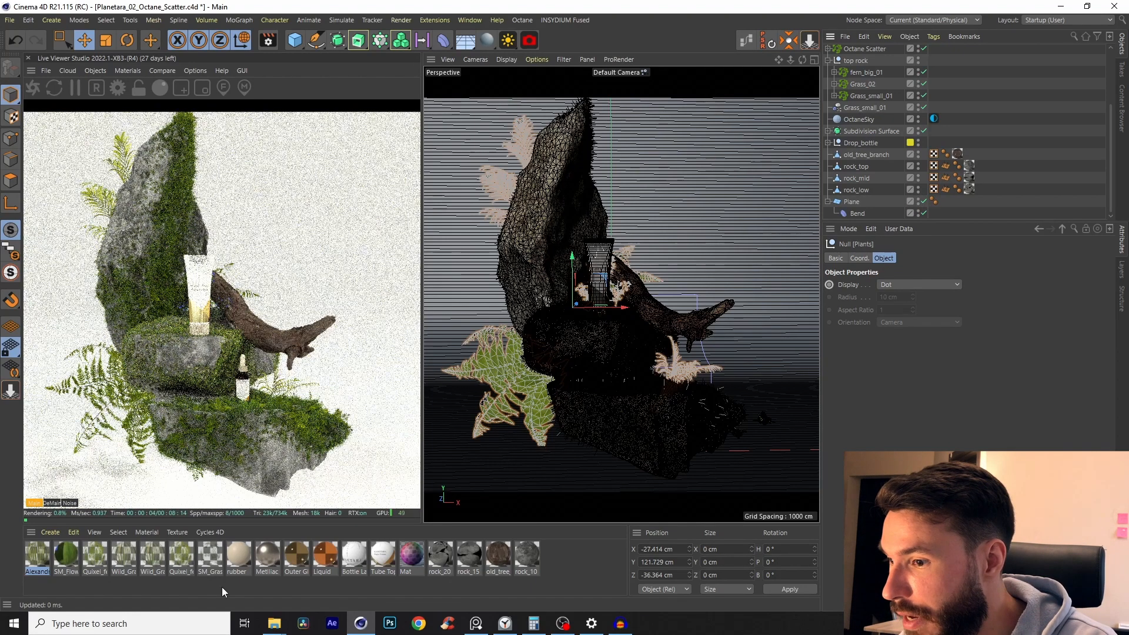
# - Apply a dark grey Octane diffuse material to the backdrop plane, with R, G and B at 0.039682
pyautogui.click(852, 201)
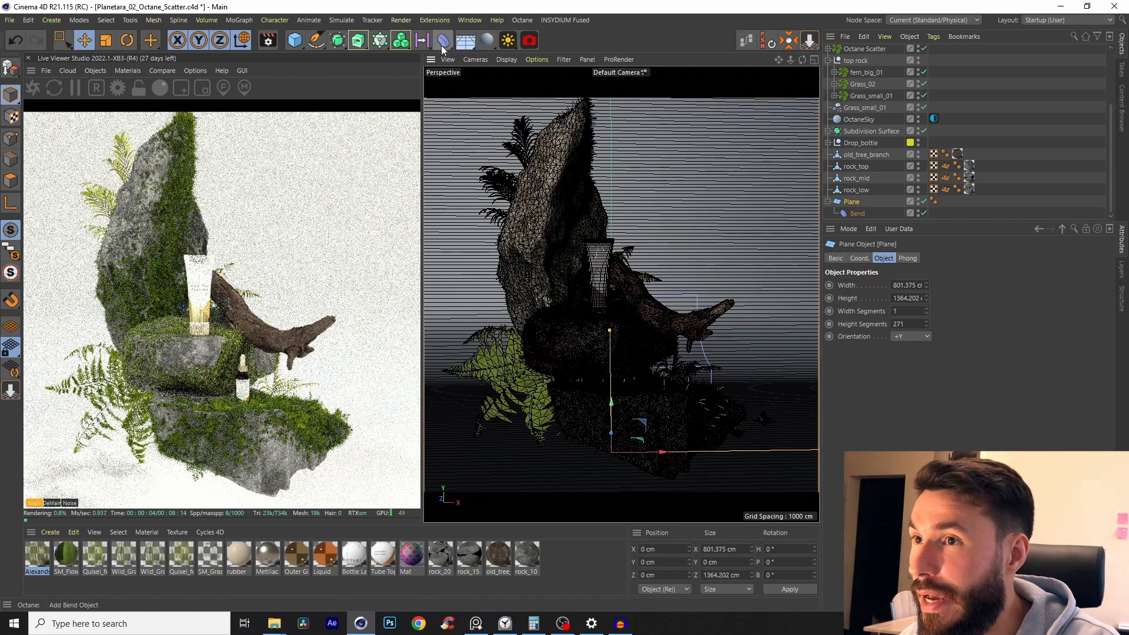
pyautogui.click(487, 40)
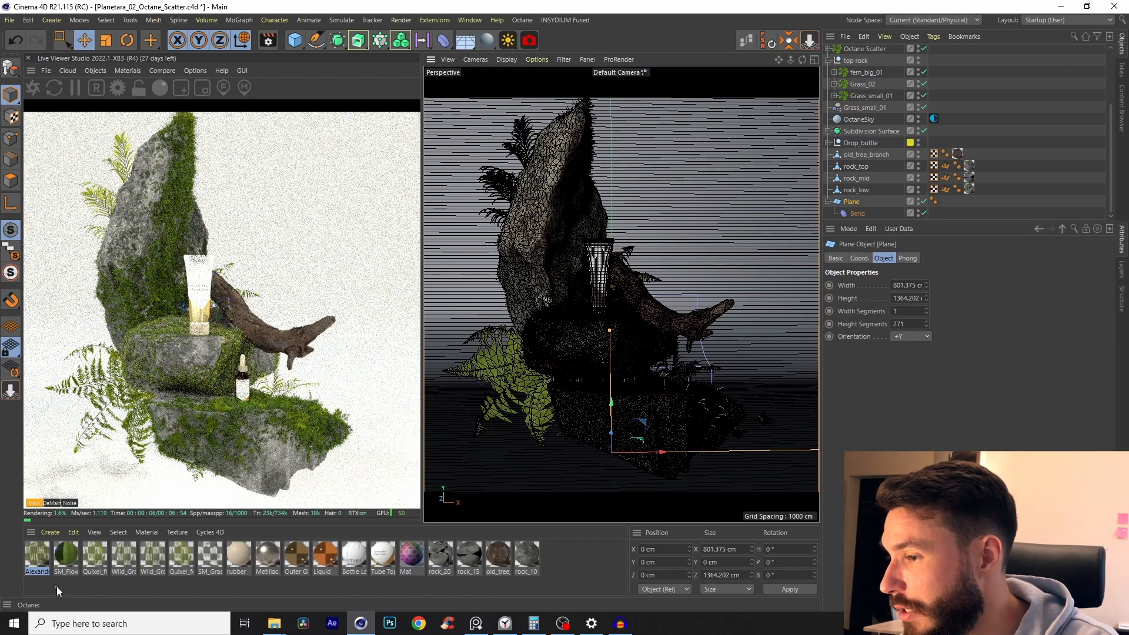
pyautogui.moveTo(37, 557); pyautogui.dragTo(597, 414)
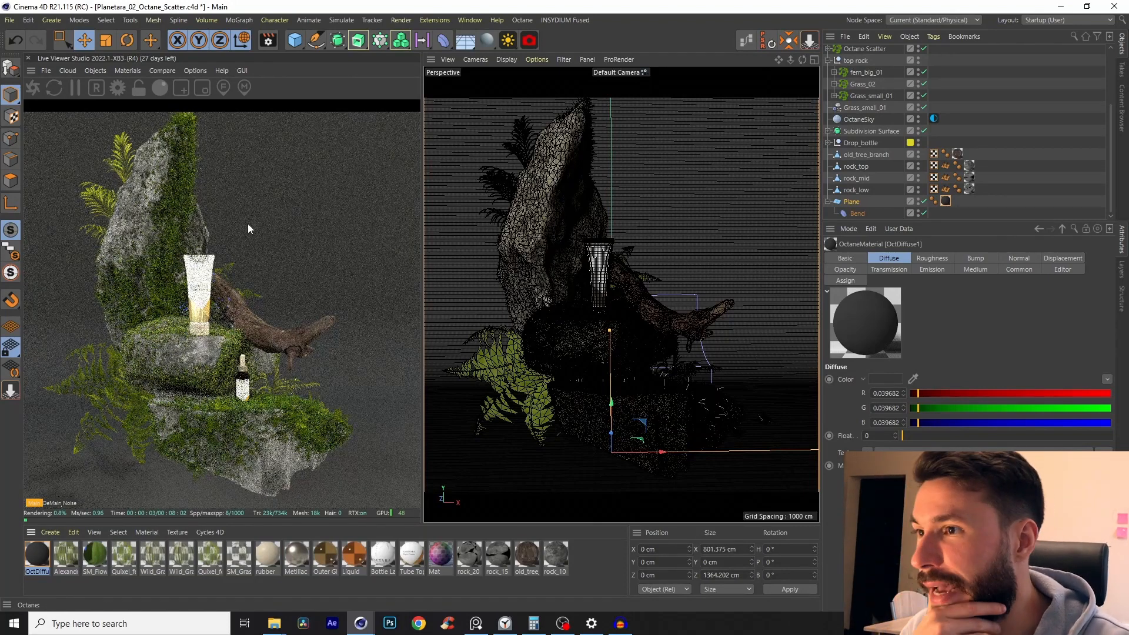
pyautogui.moveTo(1110, 136); pyautogui.dragTo(1110, 136)
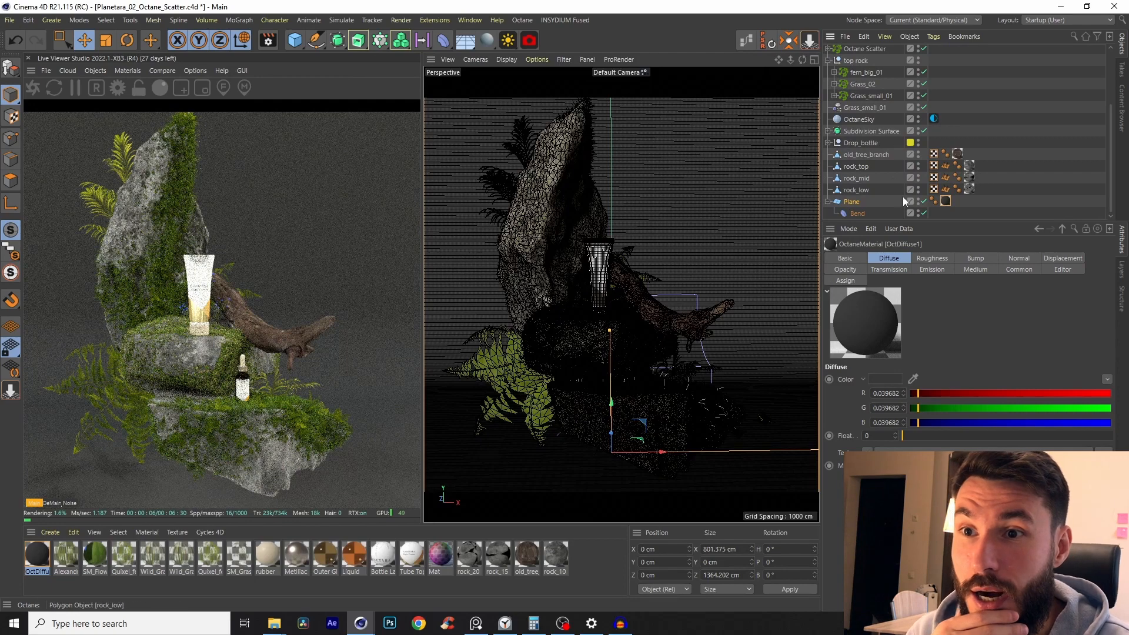
# - Load spruit_sunrise_4k.exr as the OctaneSky environment texture and adjust the environment's rotation
pyautogui.click(934, 119)
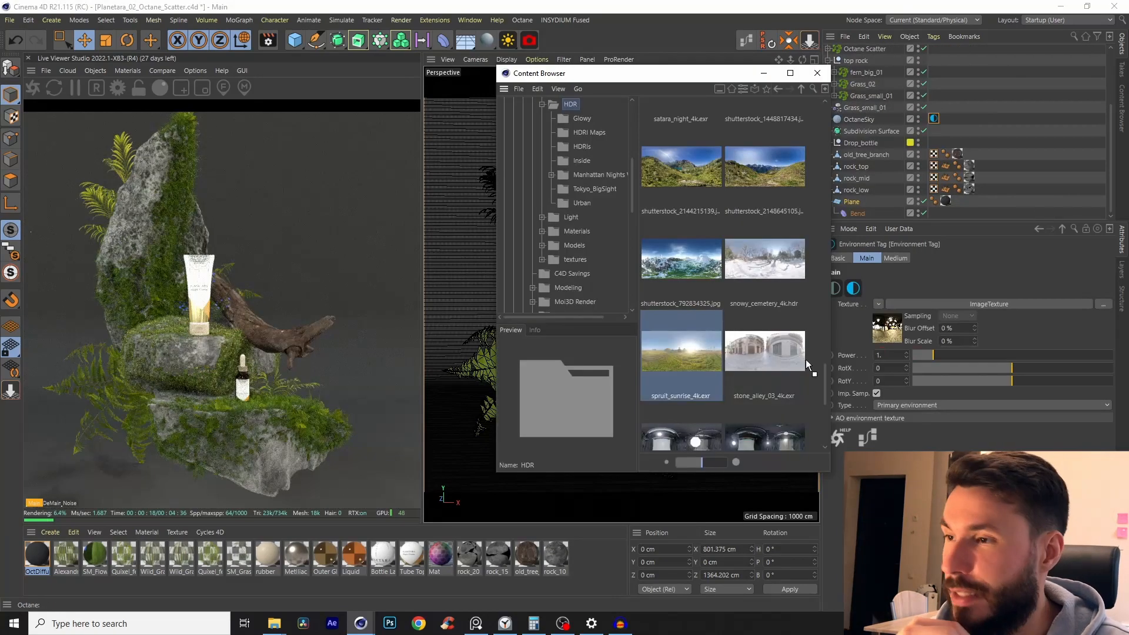
pyautogui.hotkey('shift', 'F8')
pyautogui.moveTo(644, 369); pyautogui.dragTo(895, 333)
pyautogui.click(666, 364)
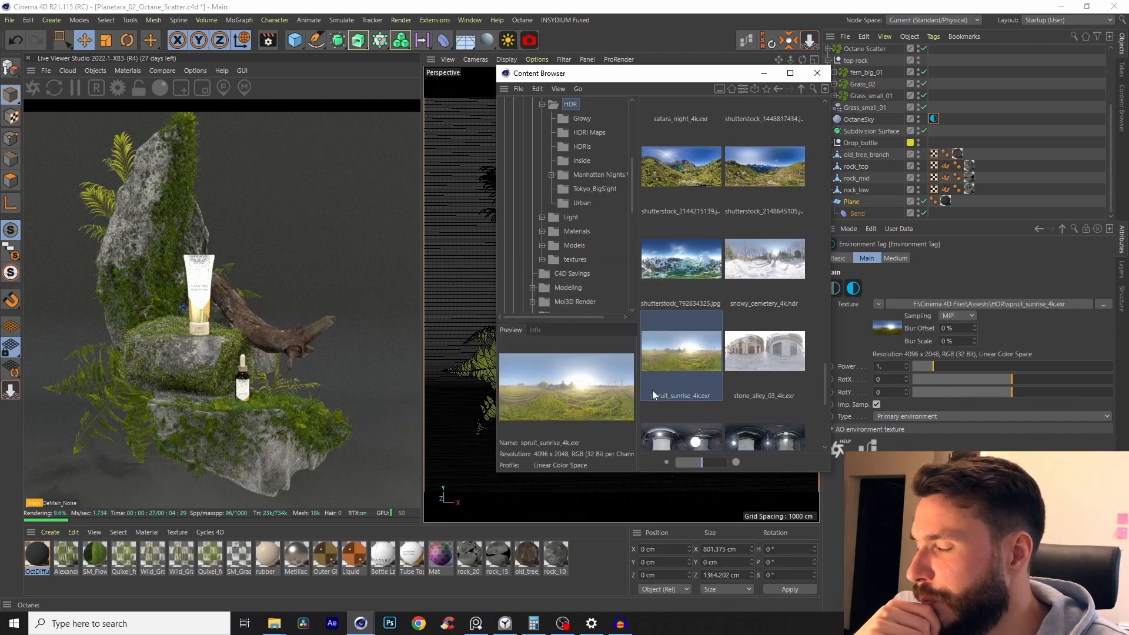
pyautogui.hotkey('shift', 'F8')
pyautogui.moveTo(1011, 379); pyautogui.dragTo(1057, 389)
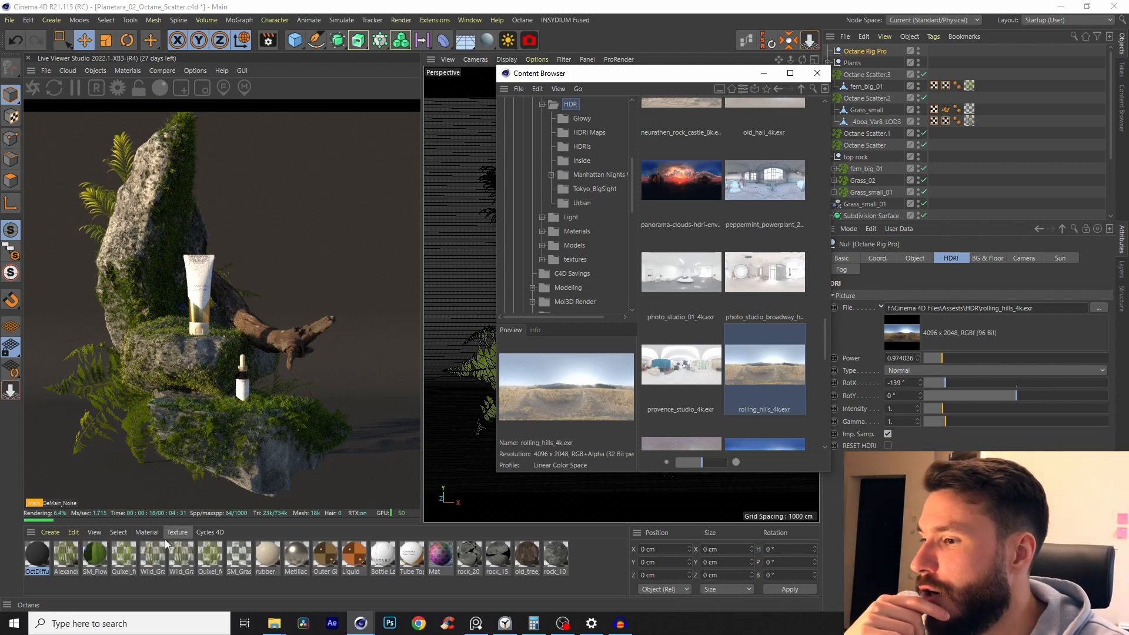
# - Examine the node graph of the Alexandra_Palm_LOD0 material, and clear the editor and content browser windows away
pyautogui.click(67, 554)
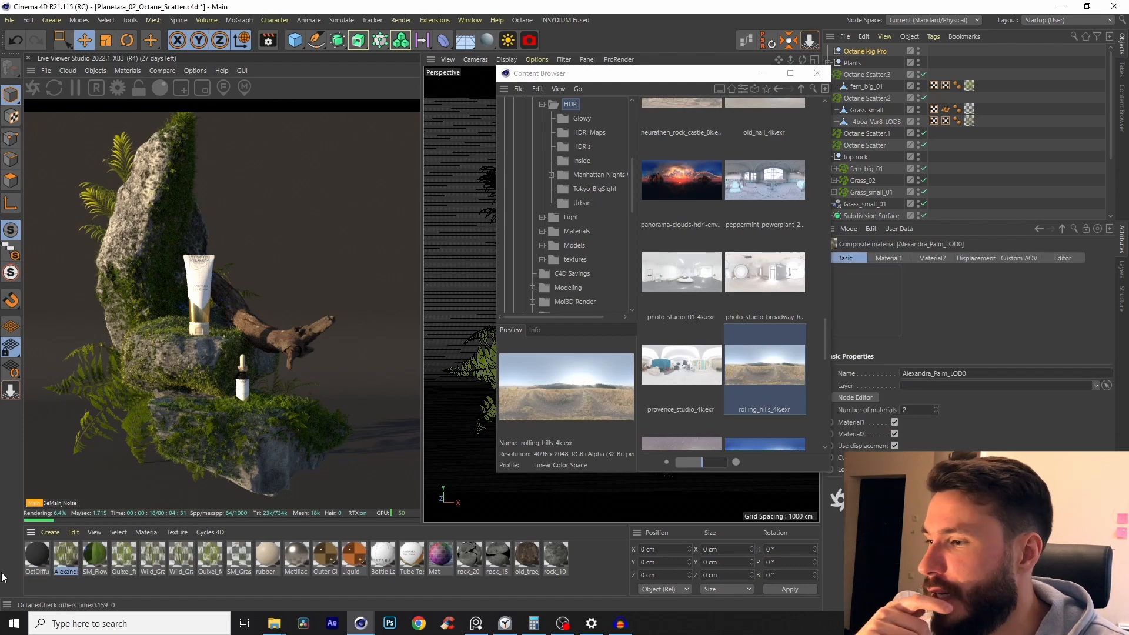
pyautogui.click(746, 40)
pyautogui.moveTo(540, 306); pyautogui.dragTo(508, 302, button='middle')
pyautogui.scroll(-4, 517, 326)
pyautogui.scroll(3, 517, 326)
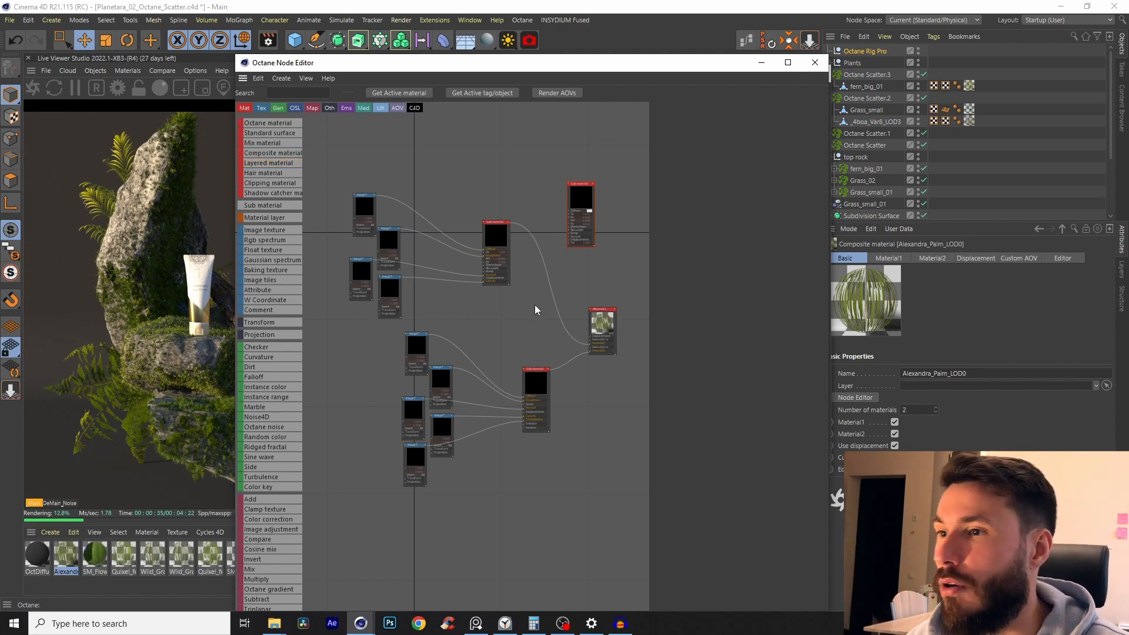
pyautogui.click(816, 63)
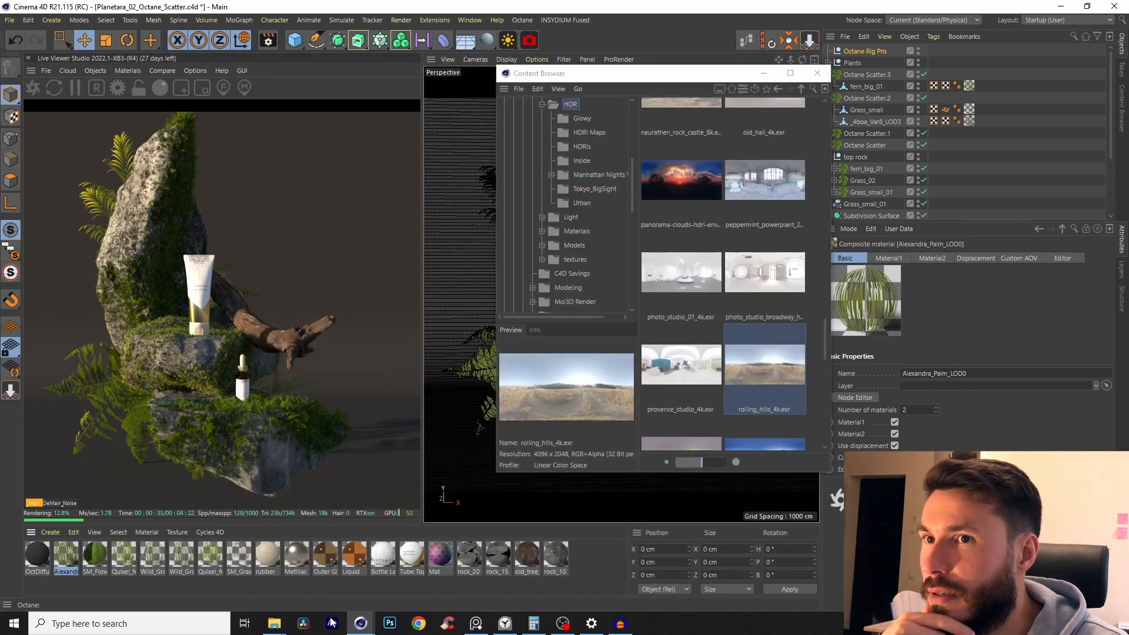
pyautogui.click(764, 74)
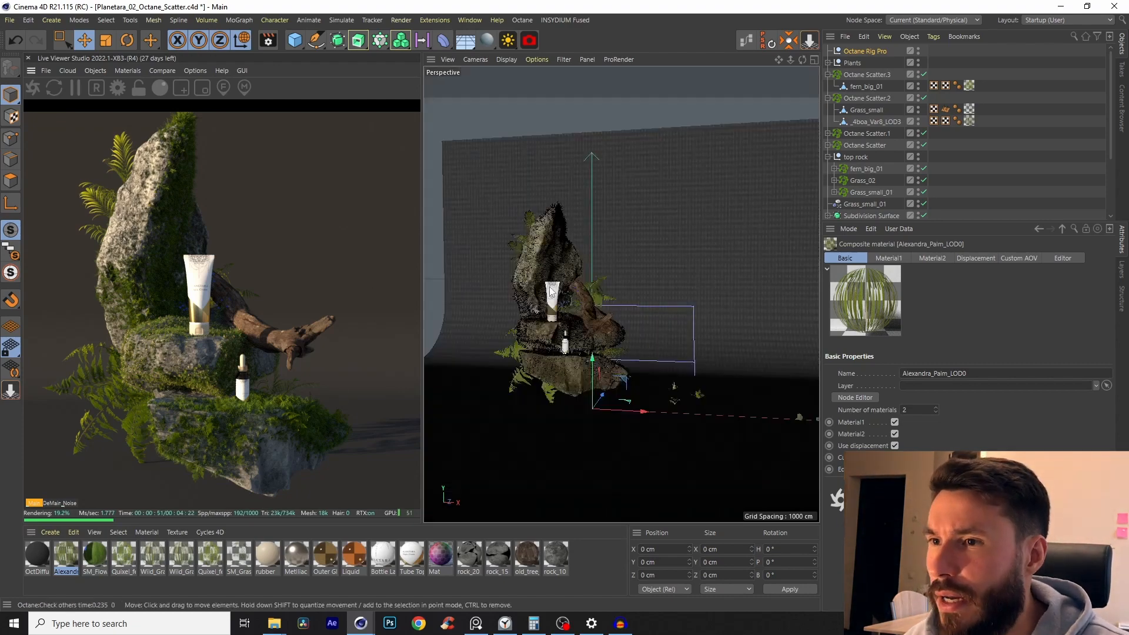
# - Add an Octane area light beside the rocks at about X 172, Y 145, Z 52 cm, rotated to about H 107°, P -39°
pyautogui.keyDown('alt'); pyautogui.moveTo(557, 246); pyautogui.dragTo(550, 117); pyautogui.keyUp('alt')
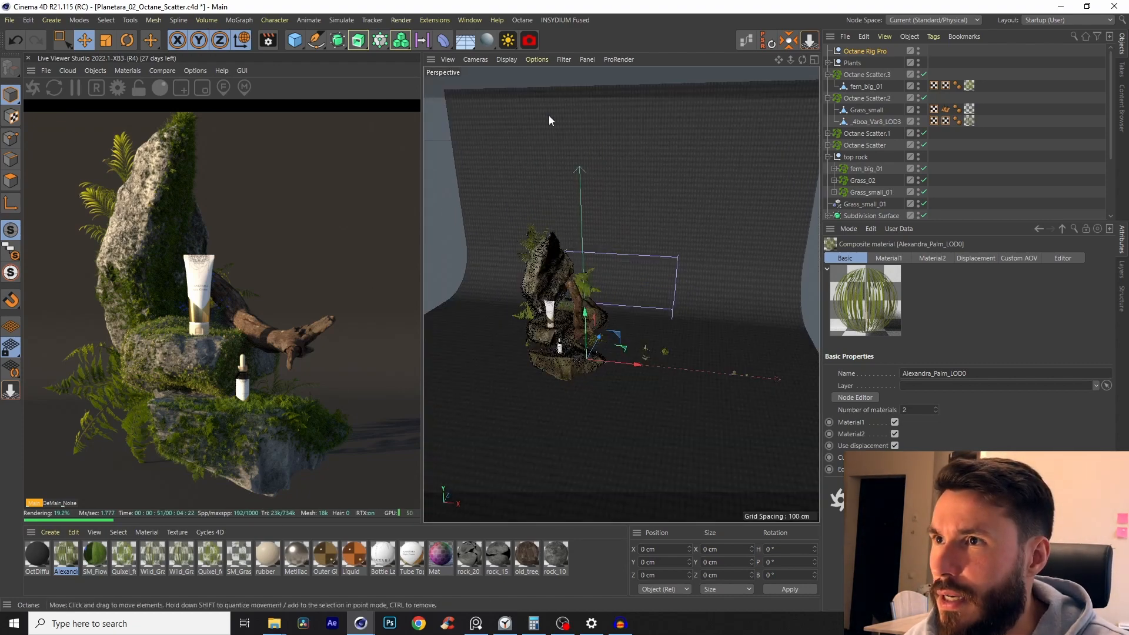
pyautogui.moveTo(507, 42); pyautogui.dragTo(600, 105)
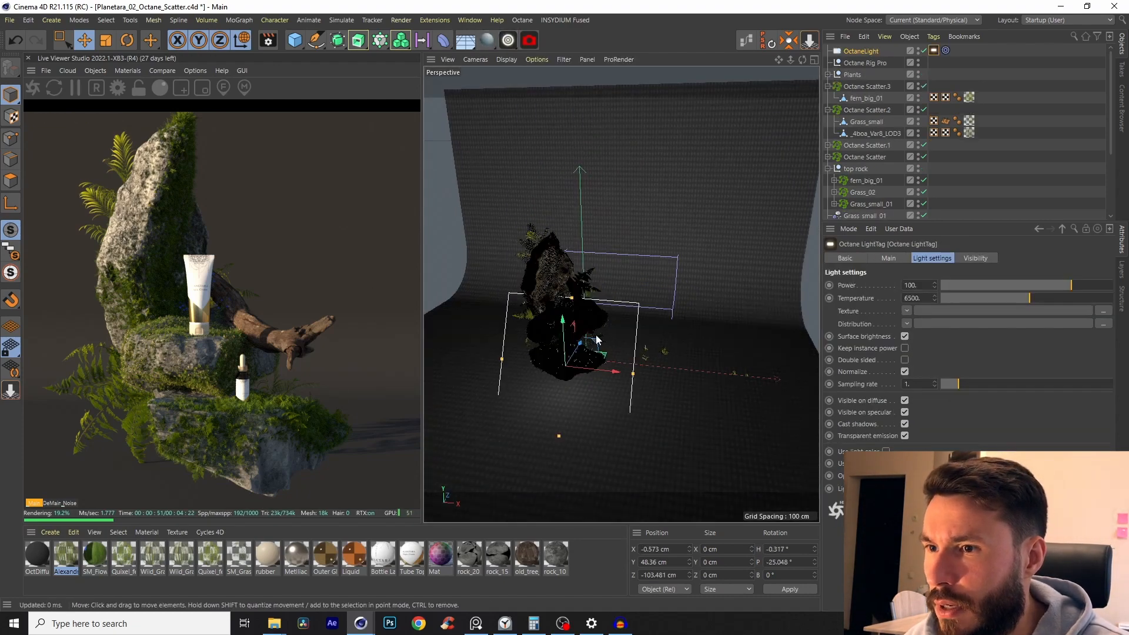
pyautogui.moveTo(571, 308); pyautogui.dragTo(570, 264)
pyautogui.moveTo(611, 299); pyautogui.dragTo(677, 270)
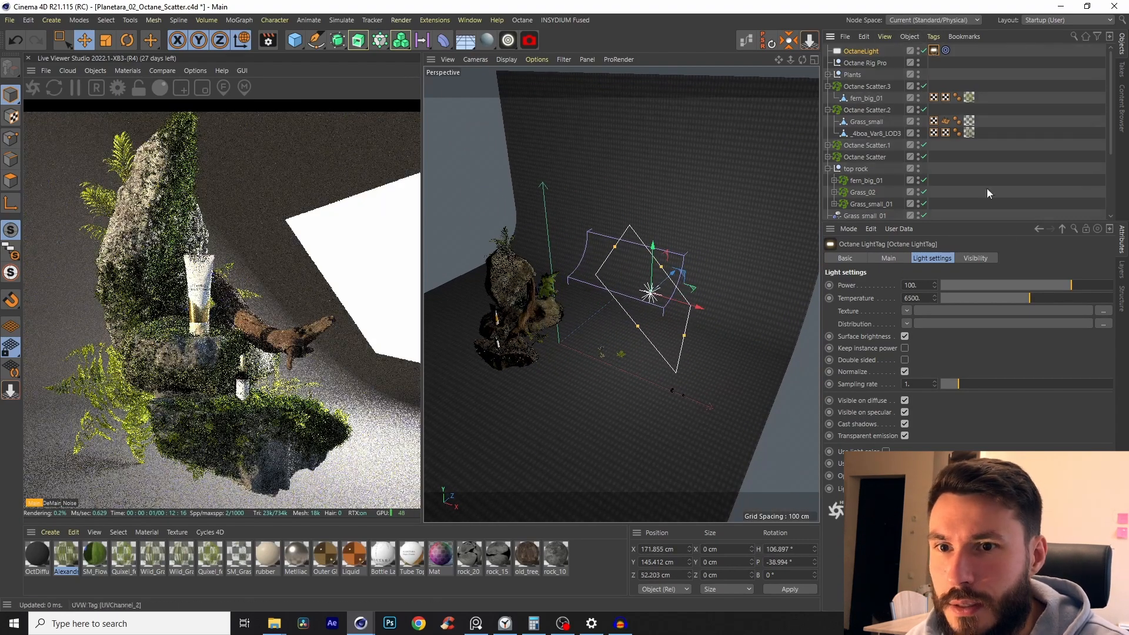
# - Turn off the light's camera and shadow visibility and set its general visibility to 0
pyautogui.click(976, 259)
pyautogui.click(891, 284)
pyautogui.click(892, 297)
pyautogui.moveTo(943, 308); pyautogui.dragTo(926, 309)
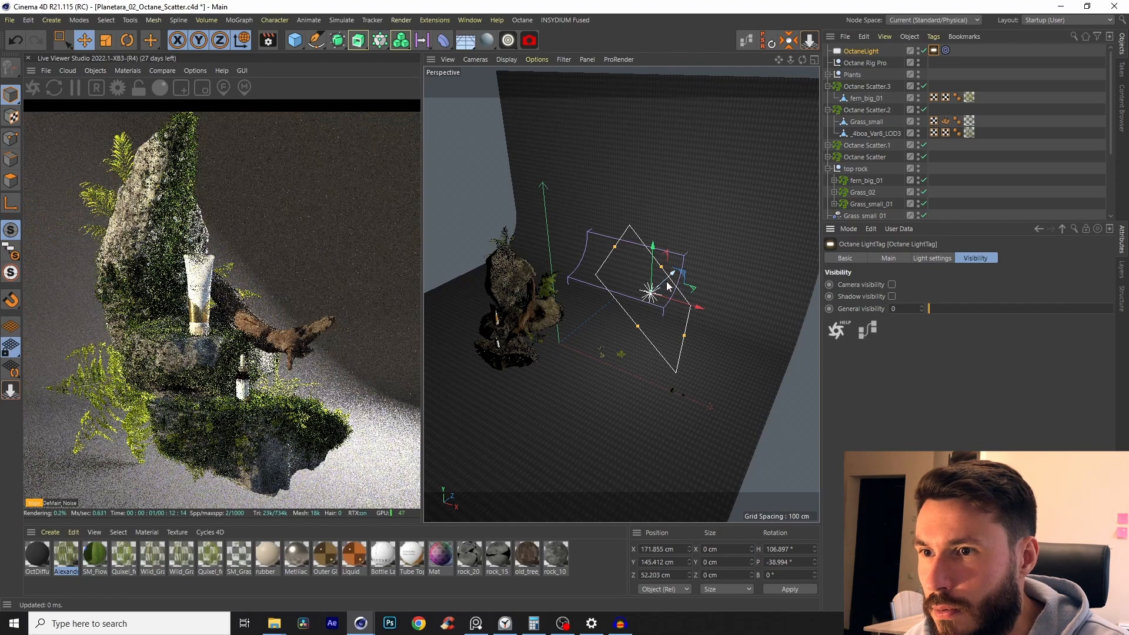
# - Move the light to about X 195, Y 157, Z -3 cm, rotate it to about H 89°, and set its power to about 17.4
pyautogui.moveTo(676, 302)
pyautogui.mouseDown()
pyautogui.moveTo(658, 320)
pyautogui.moveTo(677, 287)
pyautogui.moveTo(660, 301)
pyautogui.mouseUp()
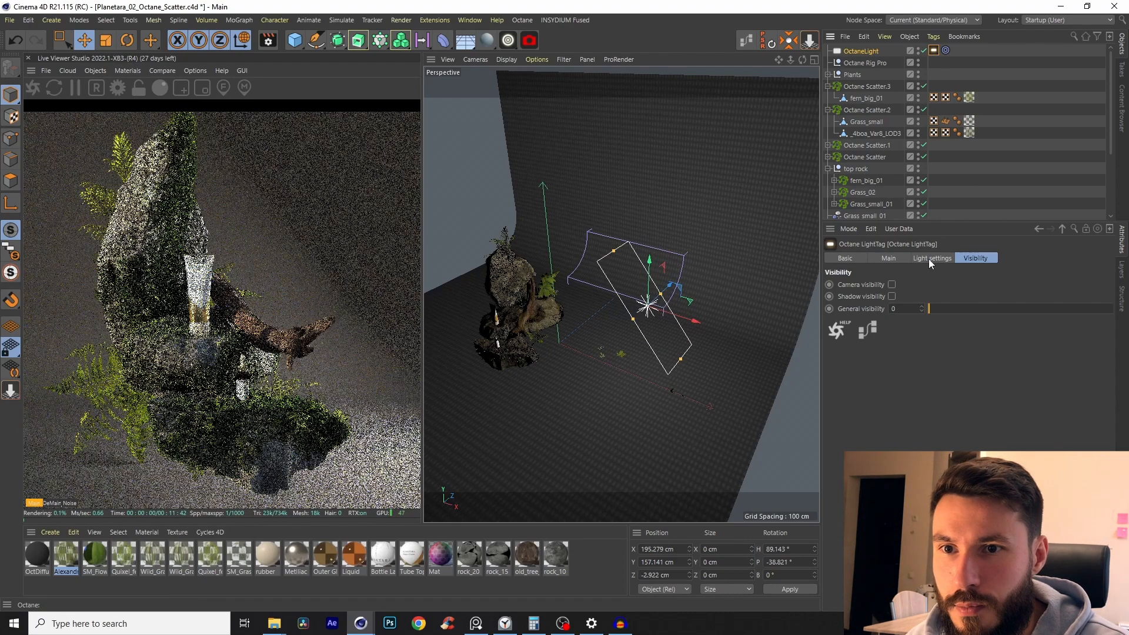
pyautogui.click(931, 259)
pyautogui.moveTo(1047, 285); pyautogui.dragTo(1043, 294)
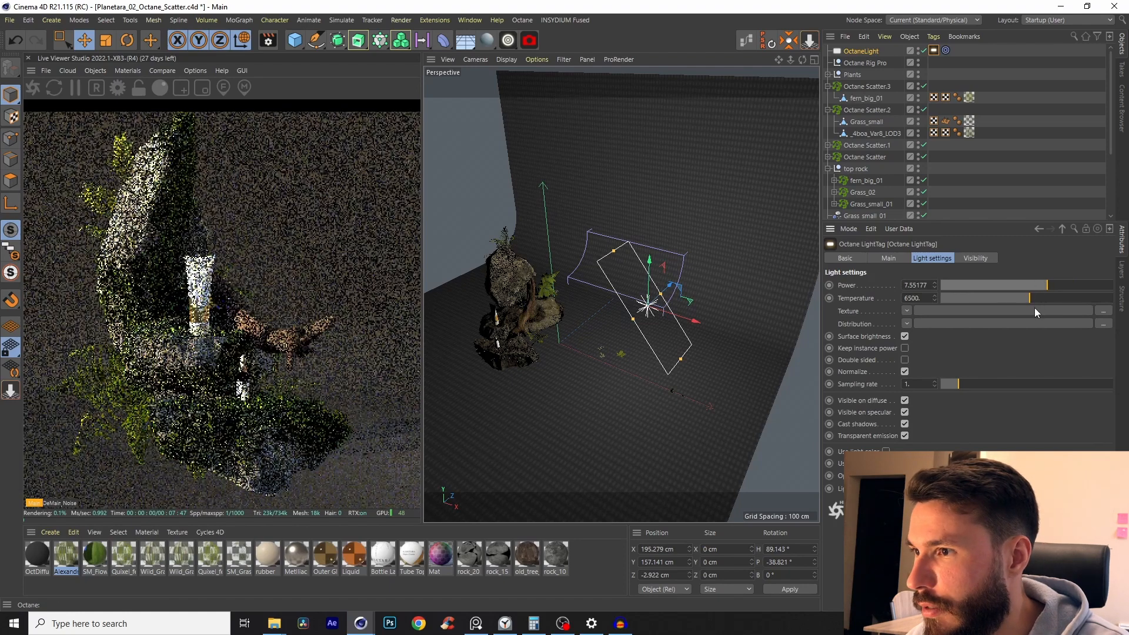
pyautogui.moveTo(1053, 285); pyautogui.dragTo(1055, 285)
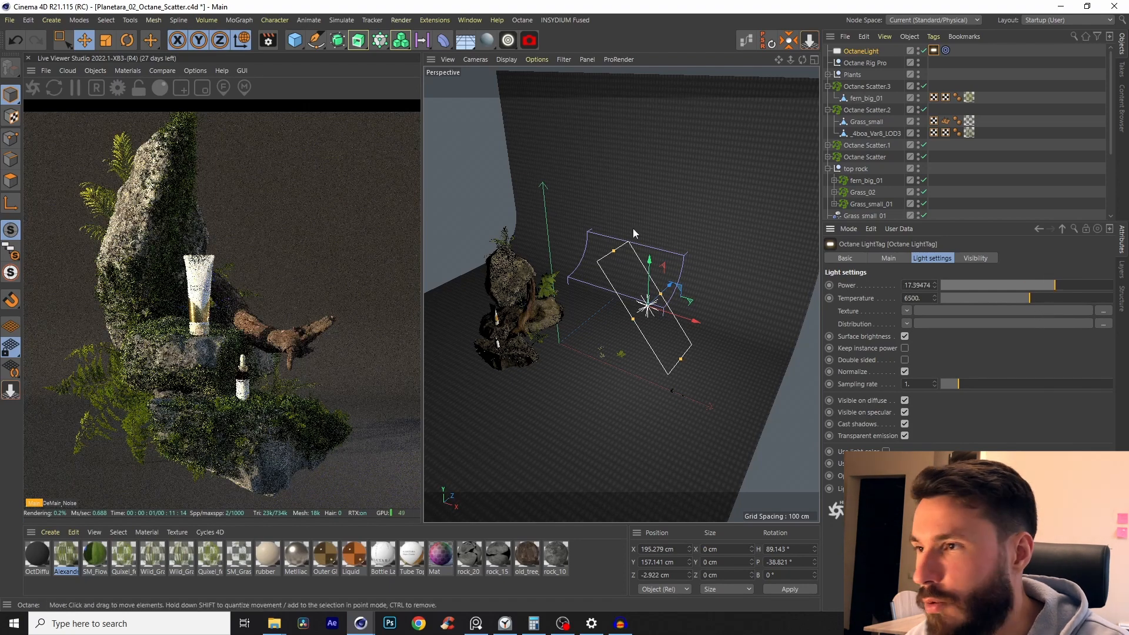